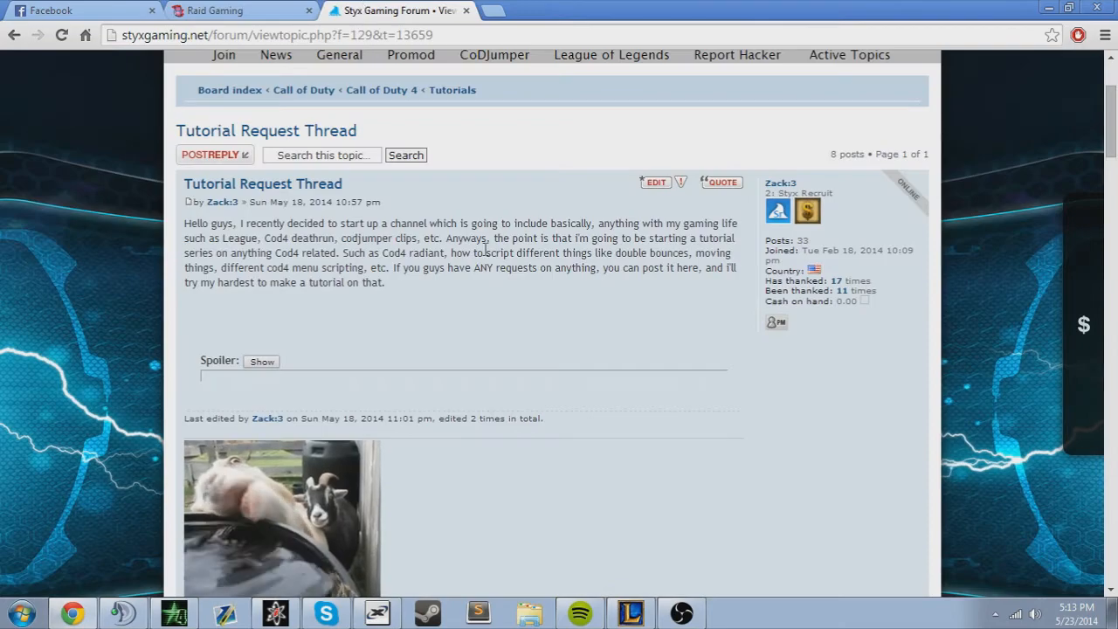
# - Read the tutorial ideas that forum members posted in the Tutorial Request Thread
pyautogui.scroll(-3, 542, 310)
pyautogui.scroll(-5, 549, 316)
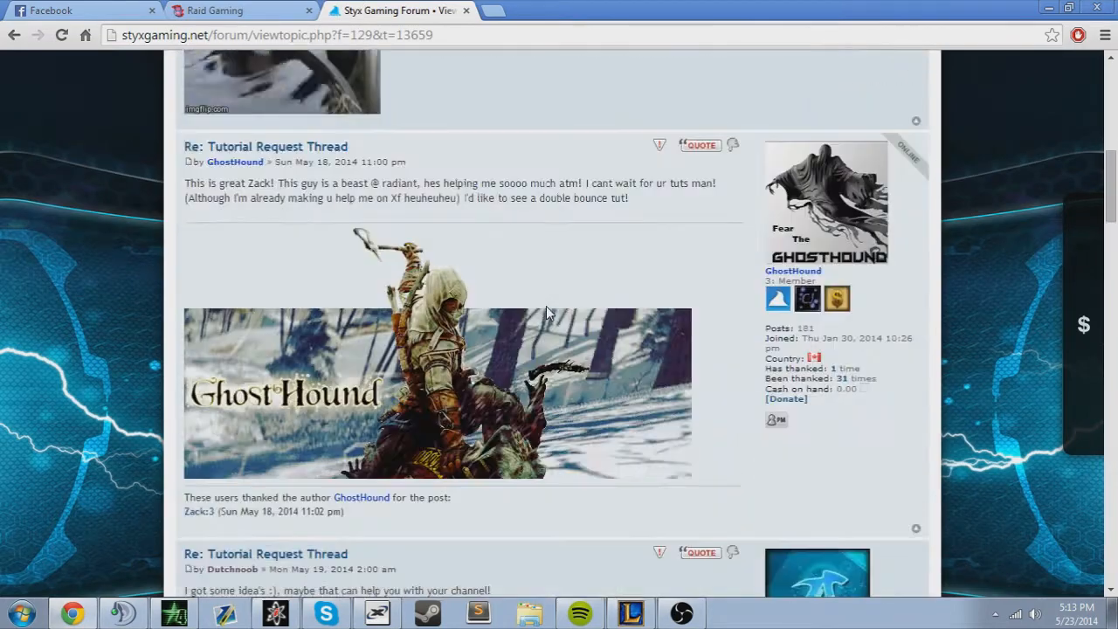
pyautogui.scroll(-8, 546, 305)
pyautogui.scroll(3, 500, 214)
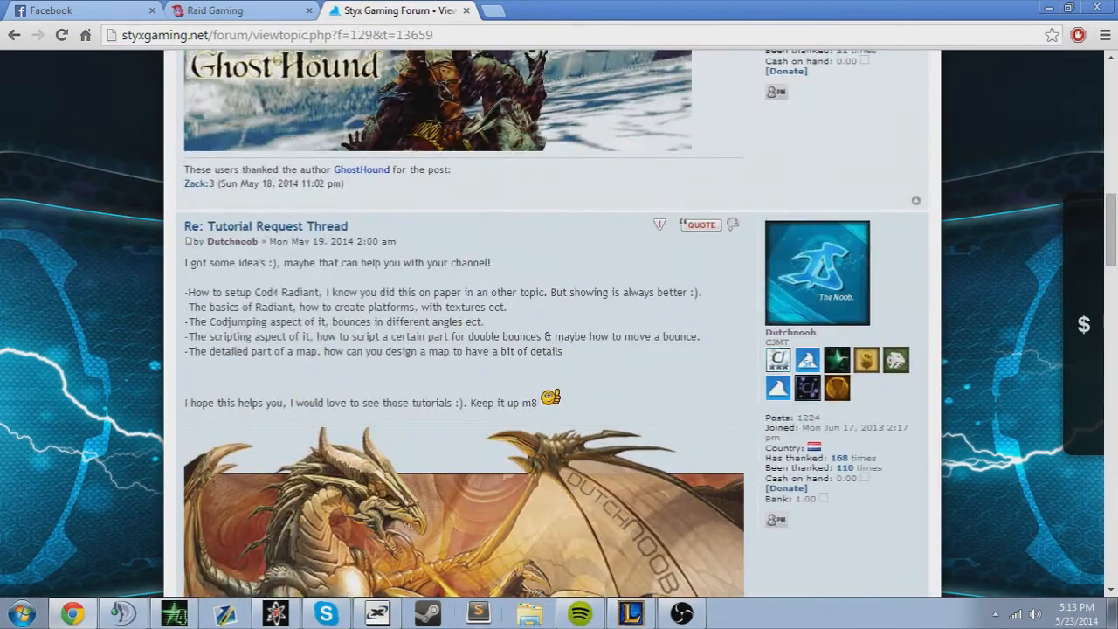
pyautogui.moveTo(712, 295); pyautogui.dragTo(185, 560)
pyautogui.click(288, 284)
pyautogui.moveTo(189, 312); pyautogui.dragTo(267, 306)
pyautogui.click(268, 307)
pyautogui.scroll(-2, 597, 268)
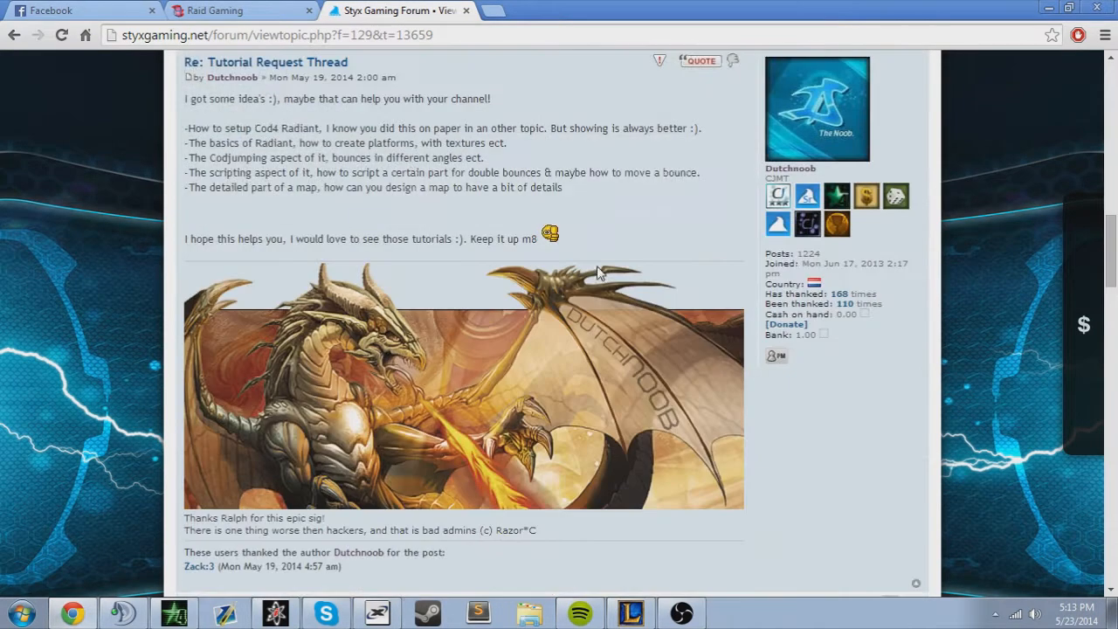
pyautogui.scroll(3, 521, 242)
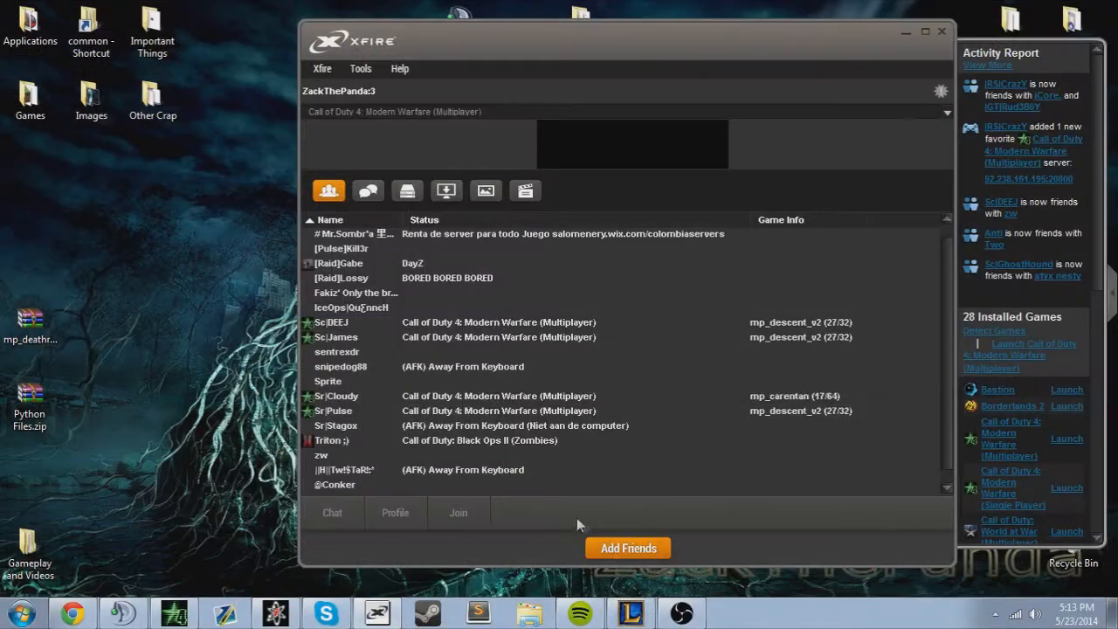
pyautogui.click(681, 615)
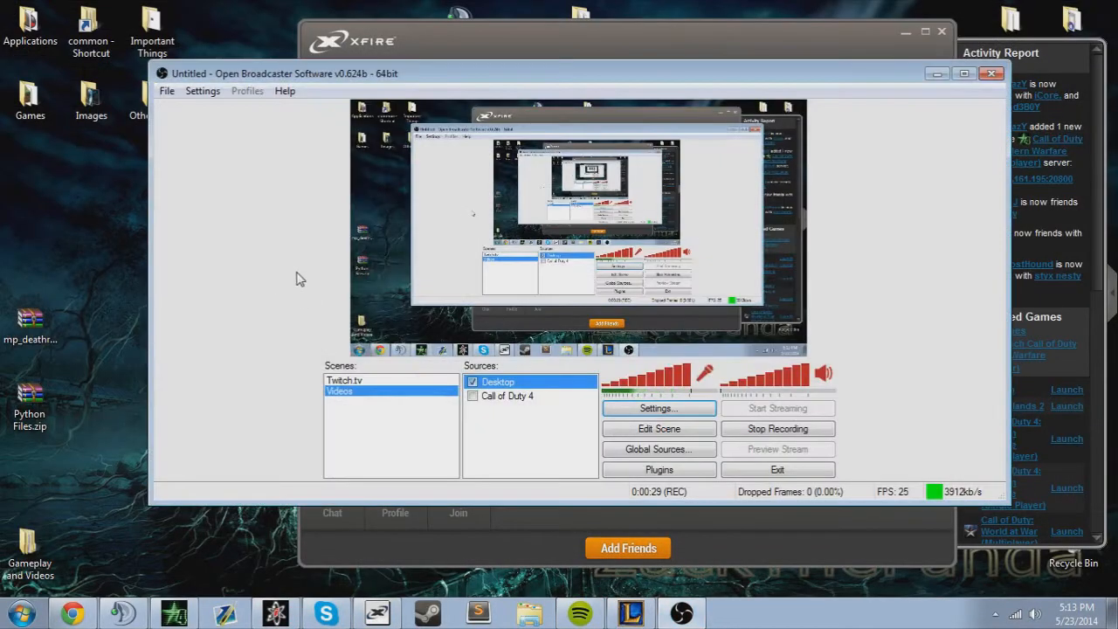
pyautogui.click(1113, 614)
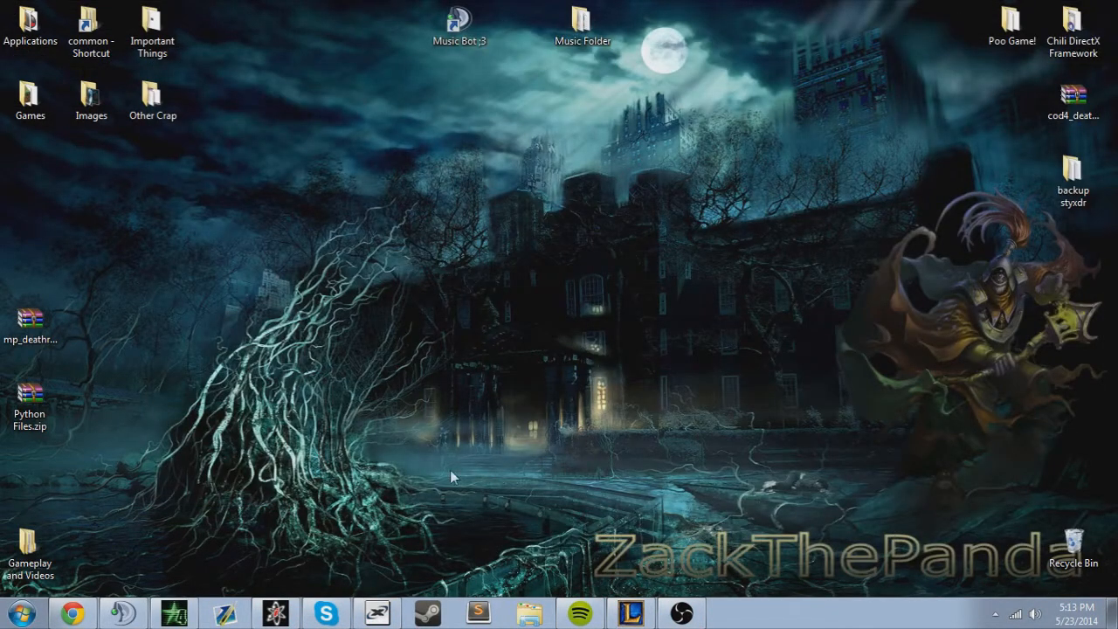
pyautogui.click(274, 614)
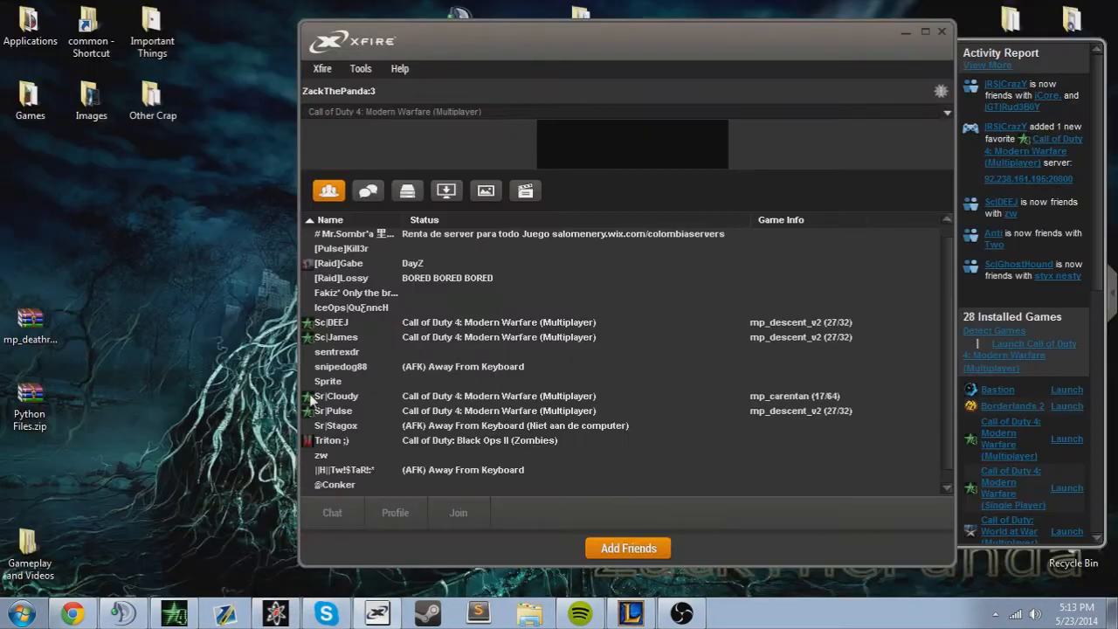
pyautogui.click(311, 396)
pyautogui.click(1113, 615)
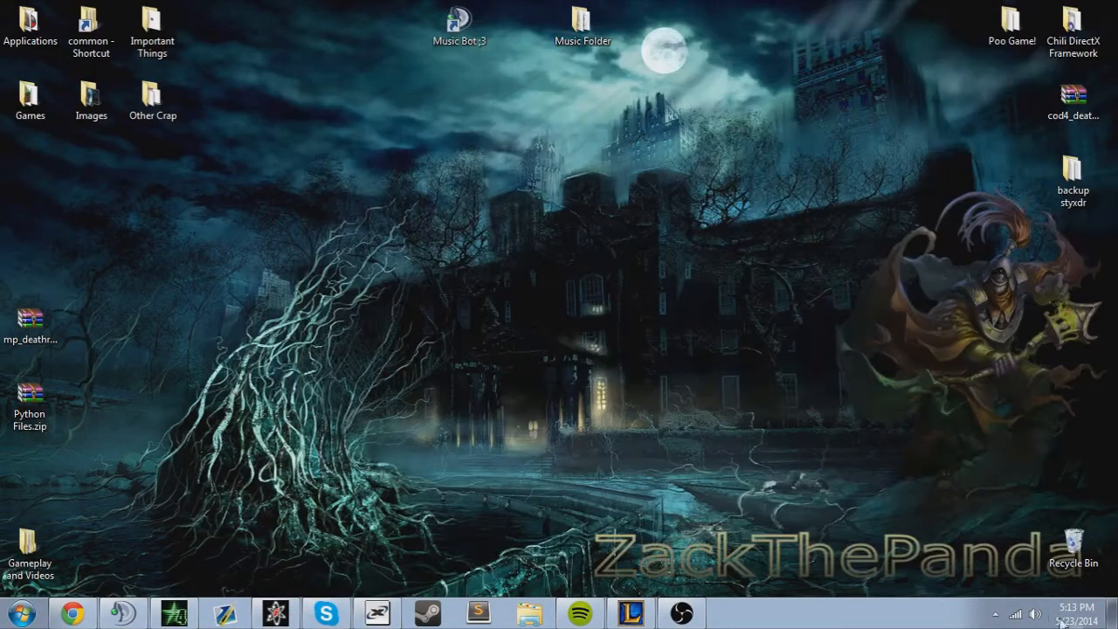
# - Switch to the Radiant map editor and look over the existing maps in the map_source folder and the recent maps
pyautogui.click(276, 614)
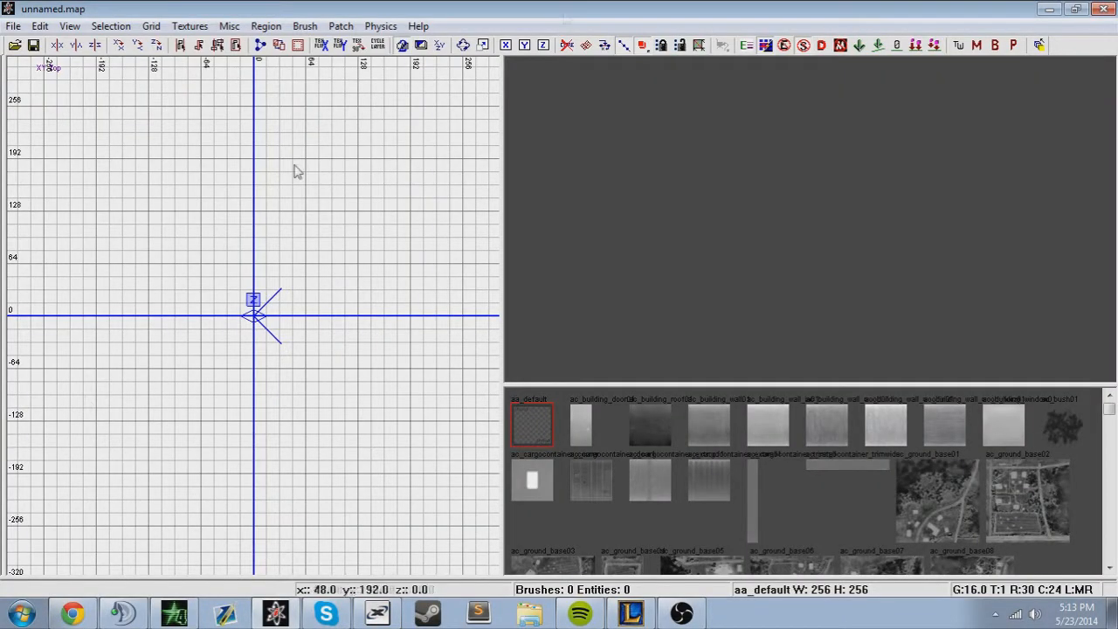
pyautogui.doubleClick(690, 11)
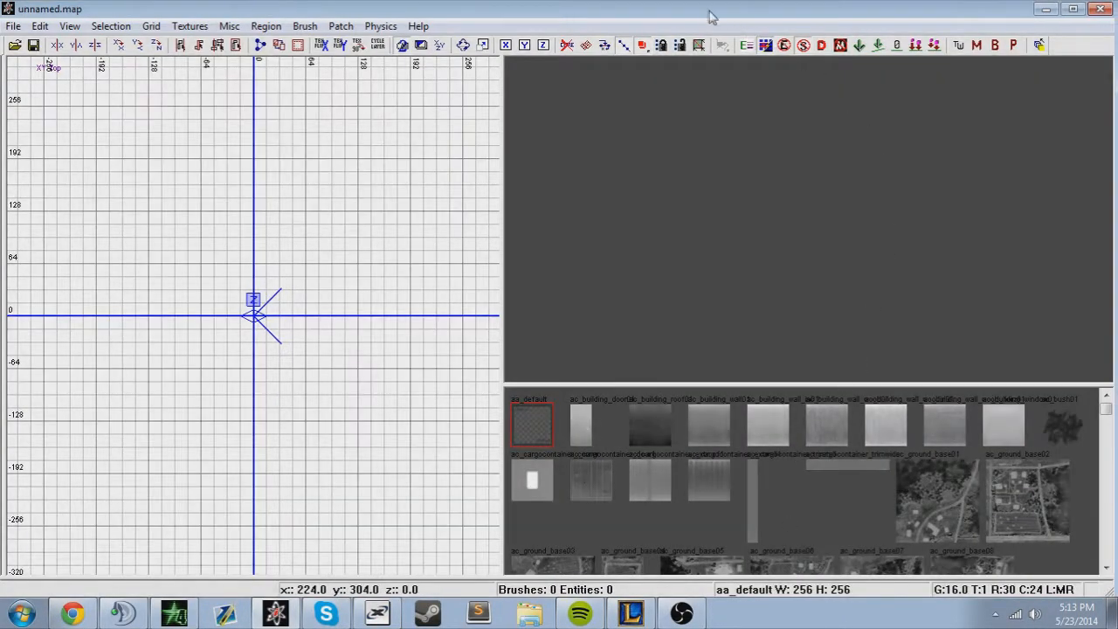
pyautogui.click(13, 27)
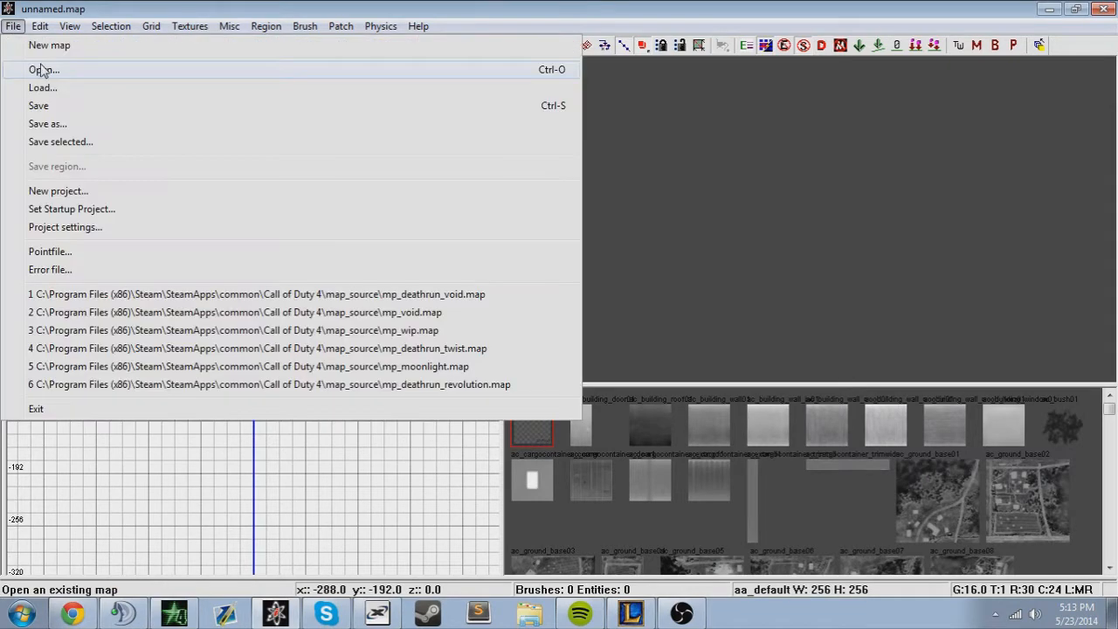
pyautogui.click(43, 70)
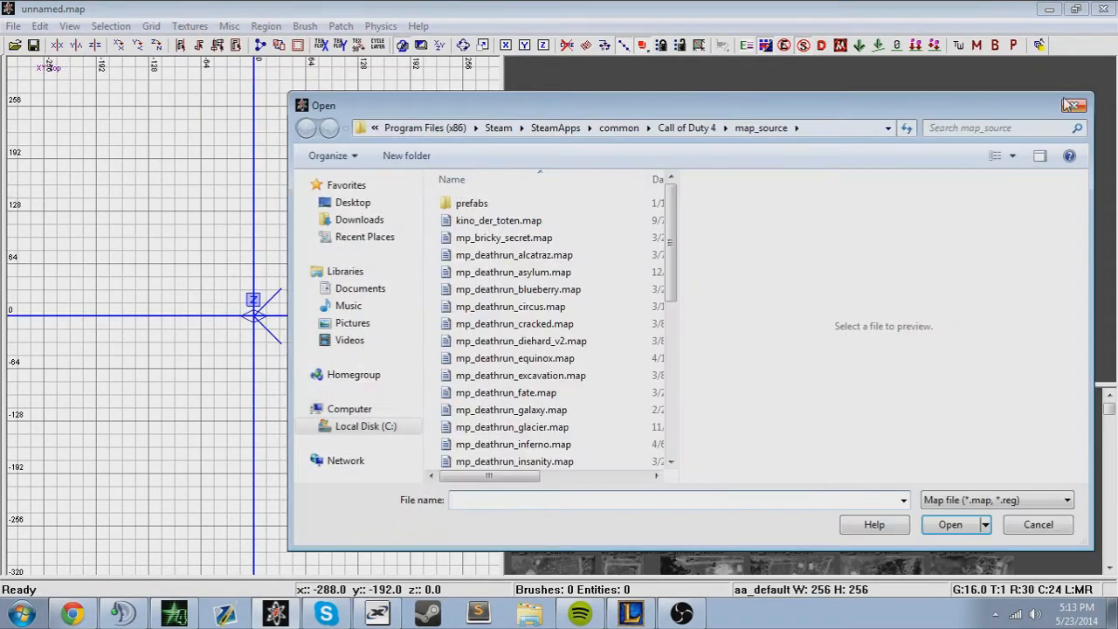
pyautogui.press('Escape')
pyautogui.click(16, 27)
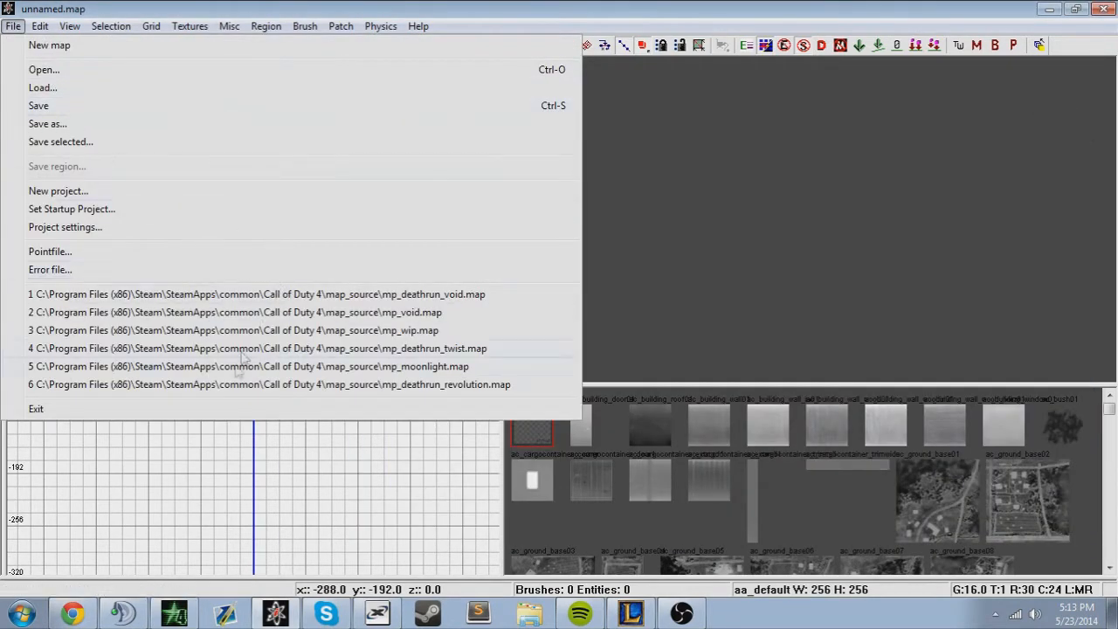
pyautogui.click(53, 409)
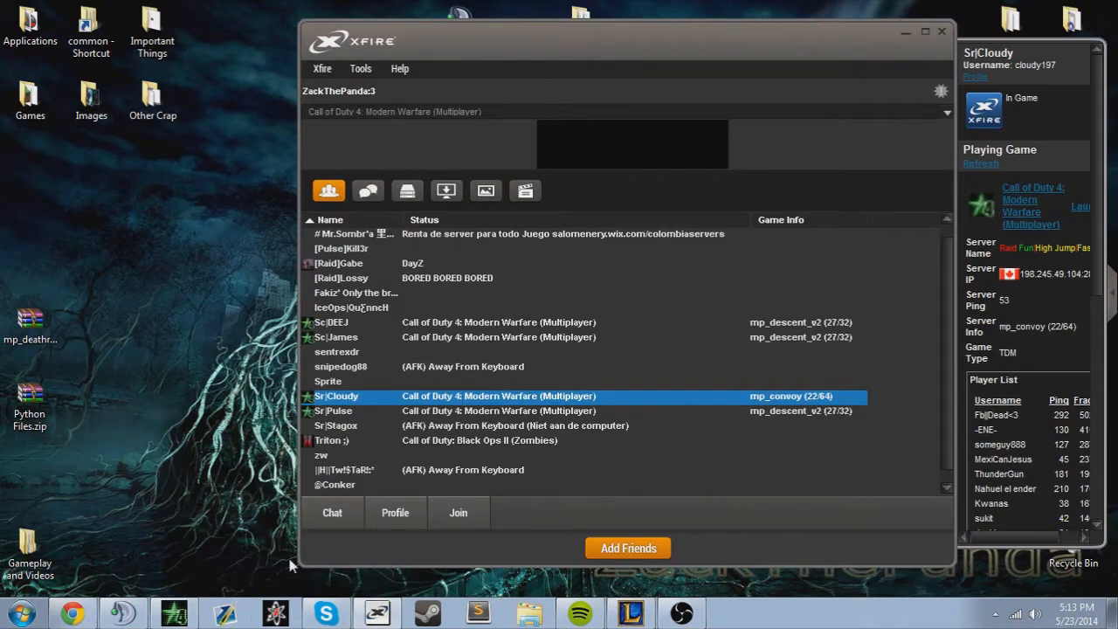
# - Return to the Radiant editor, draw a rectangular brush about 160 by 144 units in the top view, and save the map as mp_tutorial
pyautogui.click(275, 619)
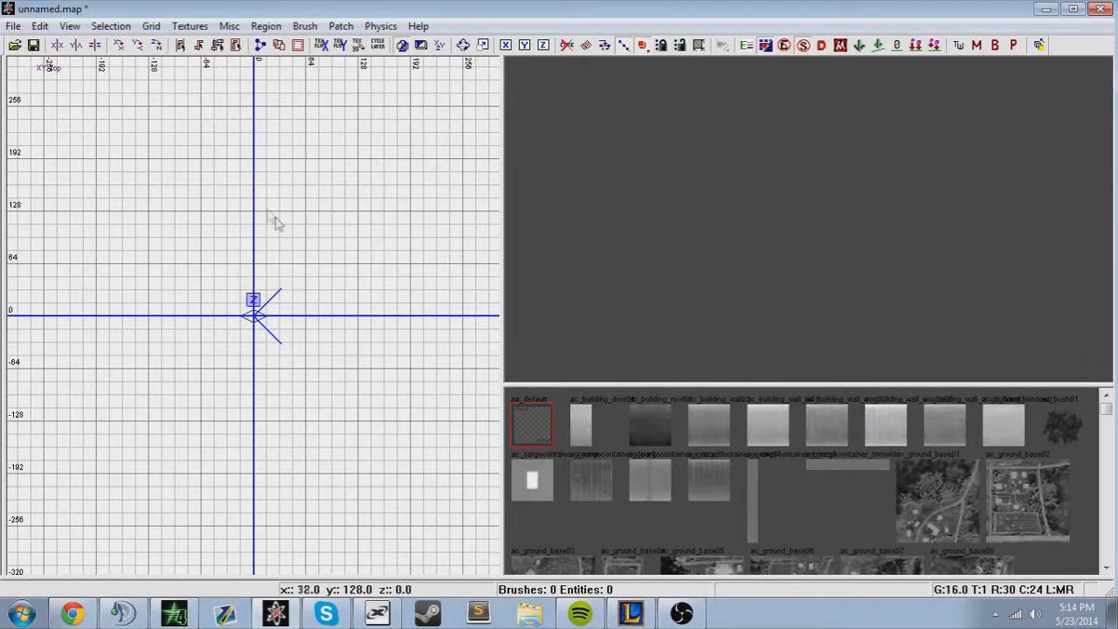
pyautogui.moveTo(138, 180); pyautogui.dragTo(267, 271)
pyautogui.hotkey('ctrl', 's')
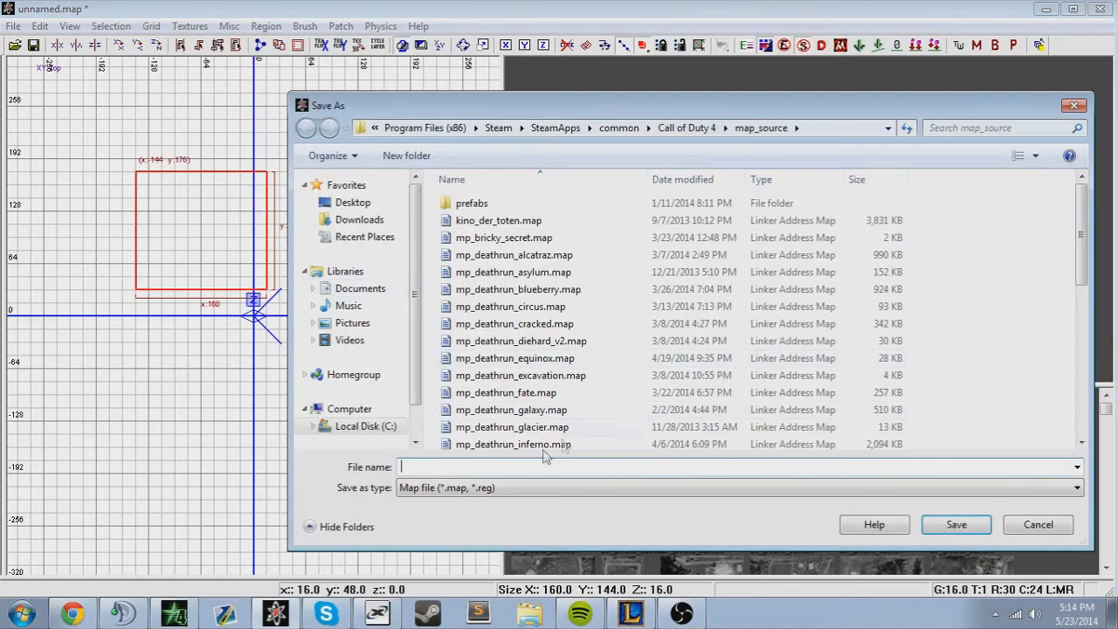
pyautogui.write('mp_')
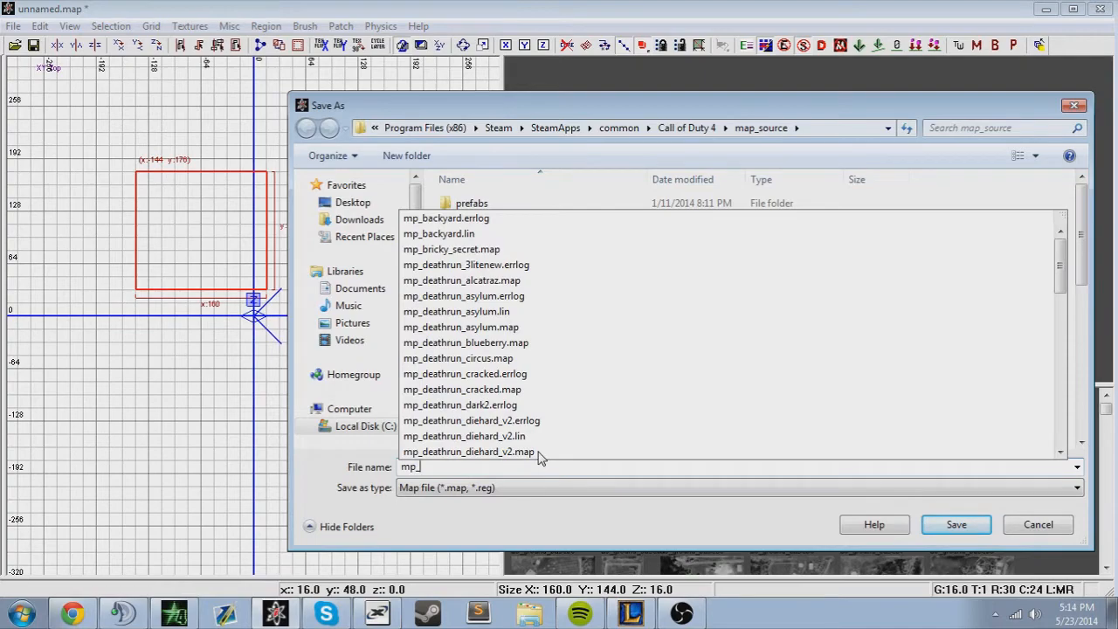
pyautogui.write('tutorial')
pyautogui.press('Return')
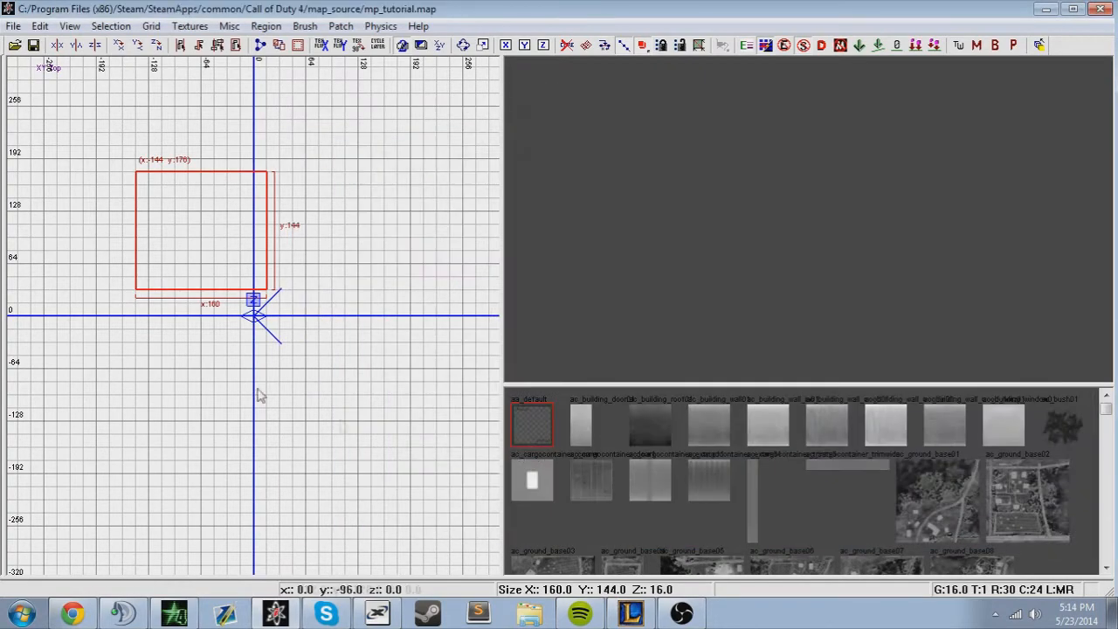
# - Delete the rectangular brush from the top view grid
pyautogui.press('BackSpace')
pyautogui.scroll(-6, 247, 304)
pyautogui.scroll(3, 248, 304)
pyautogui.scroll(-4, 280, 281)
pyautogui.scroll(2, 280, 279)
pyautogui.scroll(-1, 282, 286)
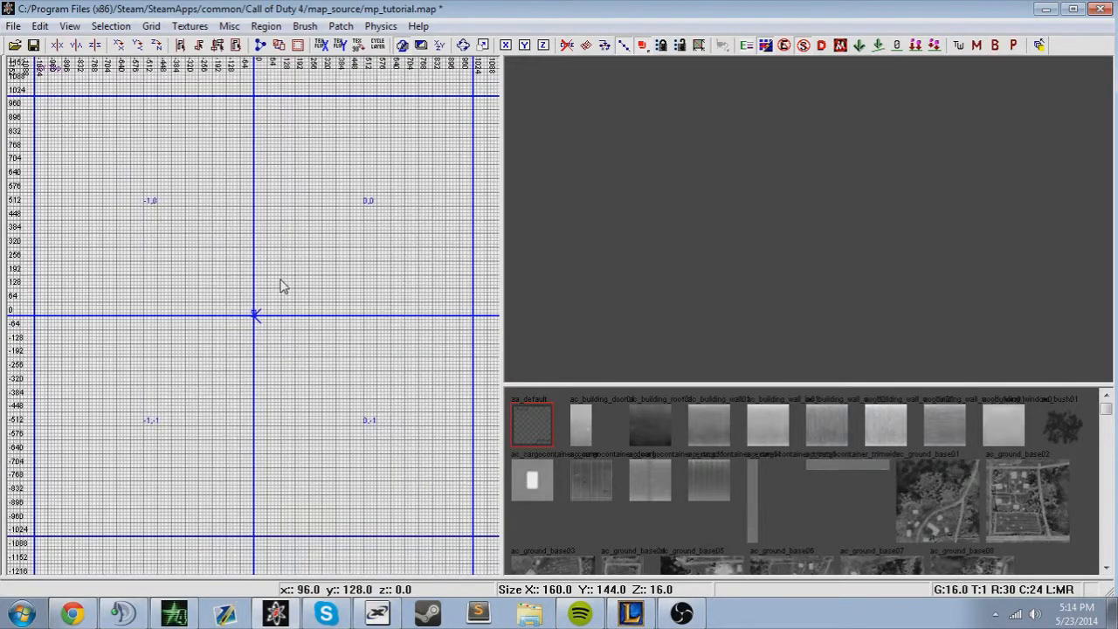
# - Draw a demonstration brush about 576 by 368 units across the grid origin and delete it
pyautogui.scroll(3, 282, 286)
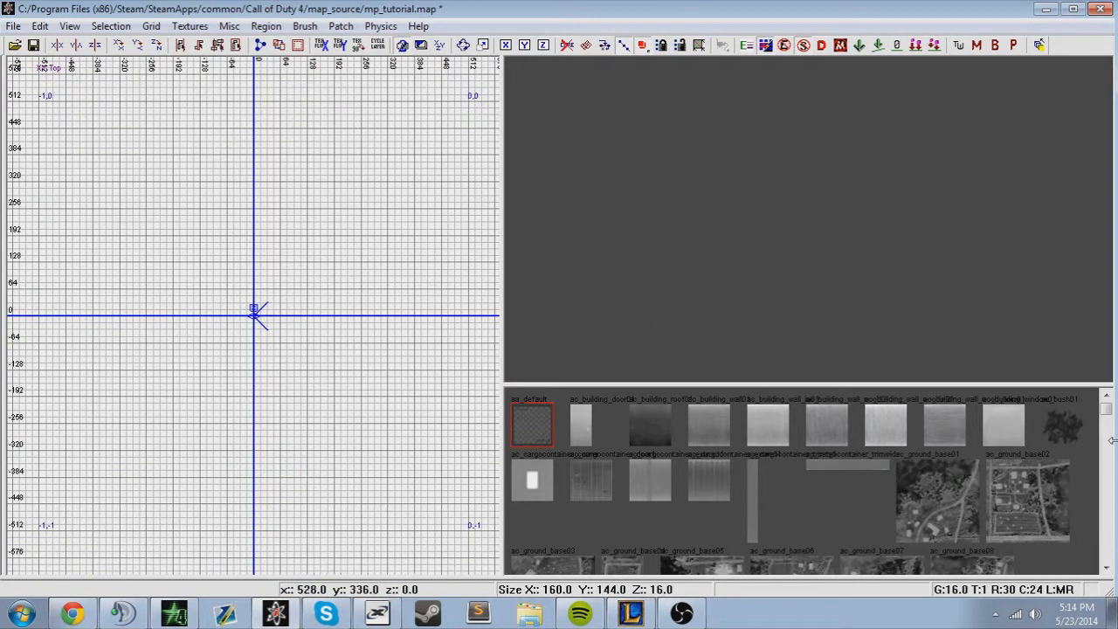
pyautogui.moveTo(127, 225); pyautogui.dragTo(368, 382)
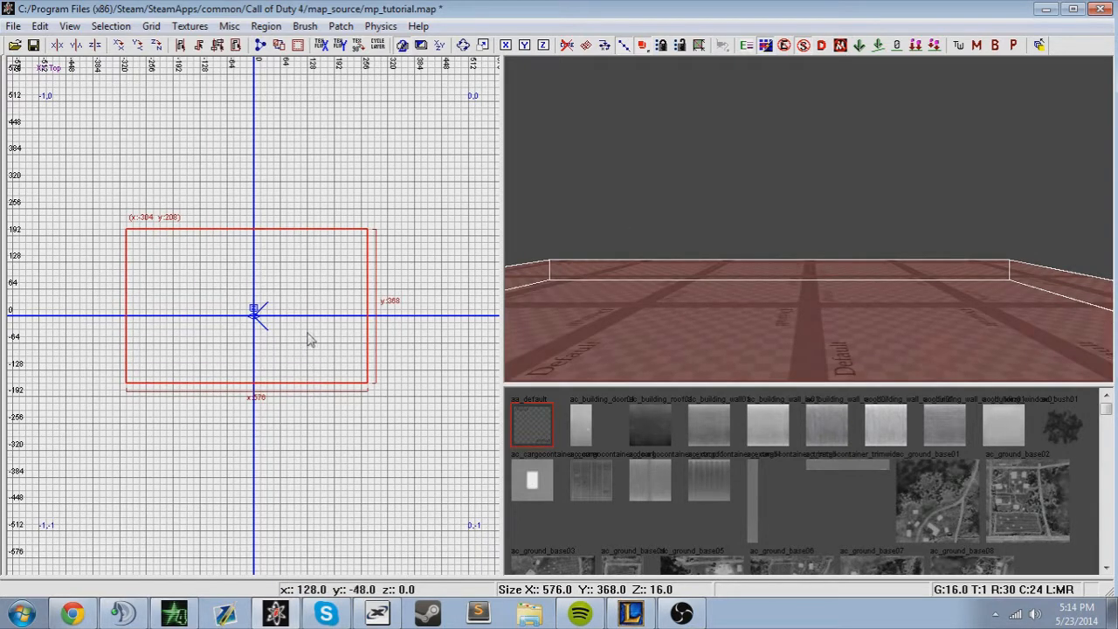
pyautogui.press('BackSpace')
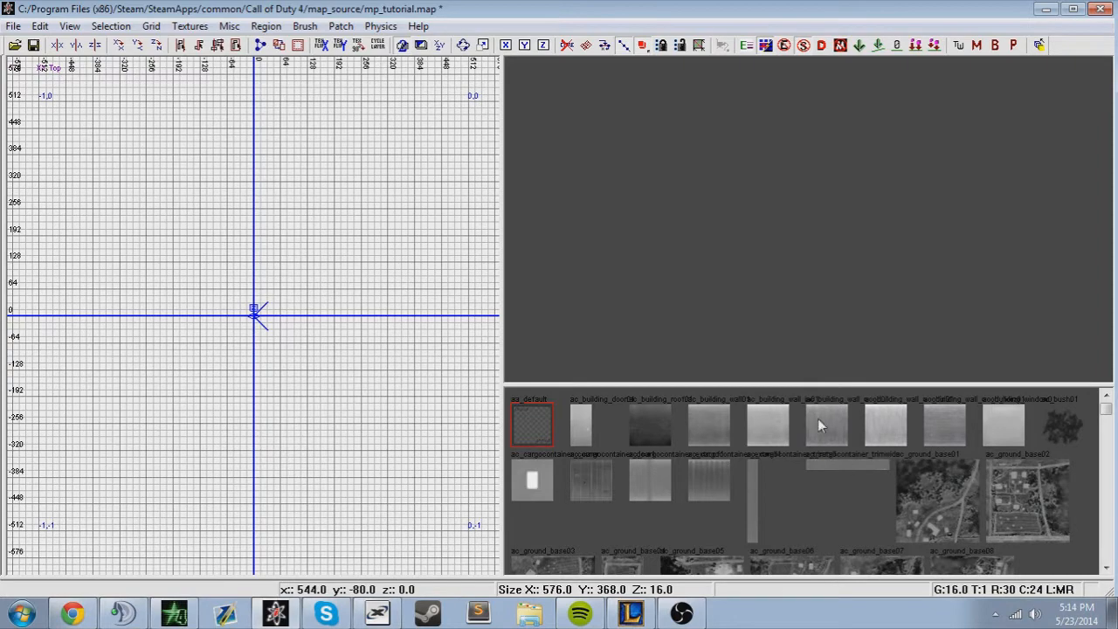
# - Draw a long narrow brush about 624 by 160 units across the origin, inspect it in 3D, and delete it
pyautogui.moveTo(785, 383)
pyautogui.mouseDown()
pyautogui.moveTo(774, 294)
pyautogui.moveTo(767, 375)
pyautogui.mouseUp()
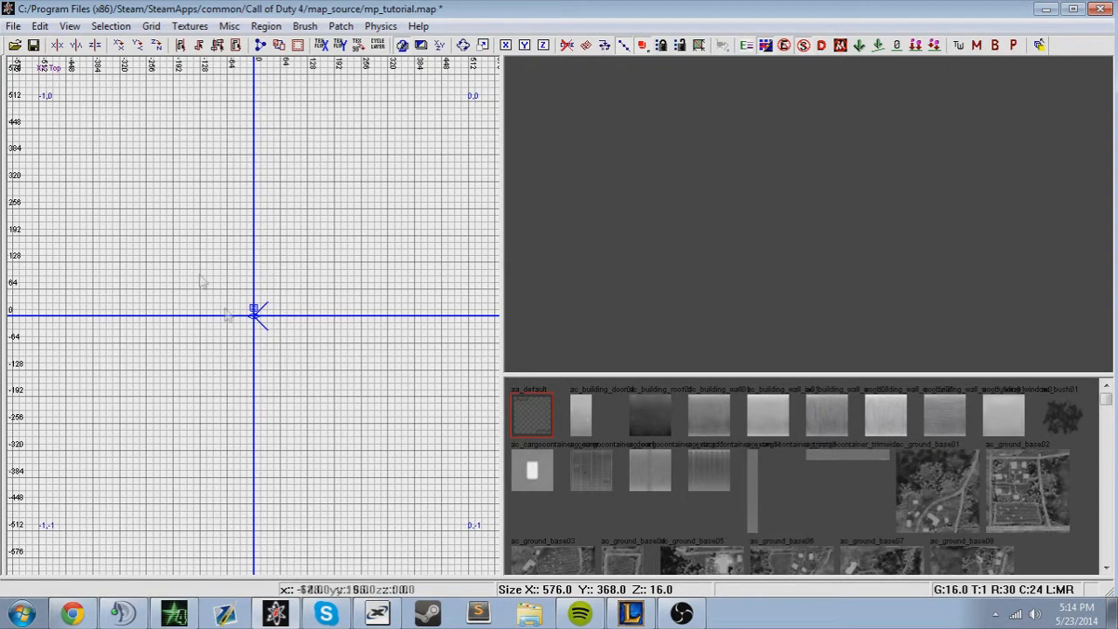
pyautogui.moveTo(153, 283); pyautogui.dragTo(415, 349)
pyautogui.moveTo(810, 251); pyautogui.dragTo(805, 203, button='right')
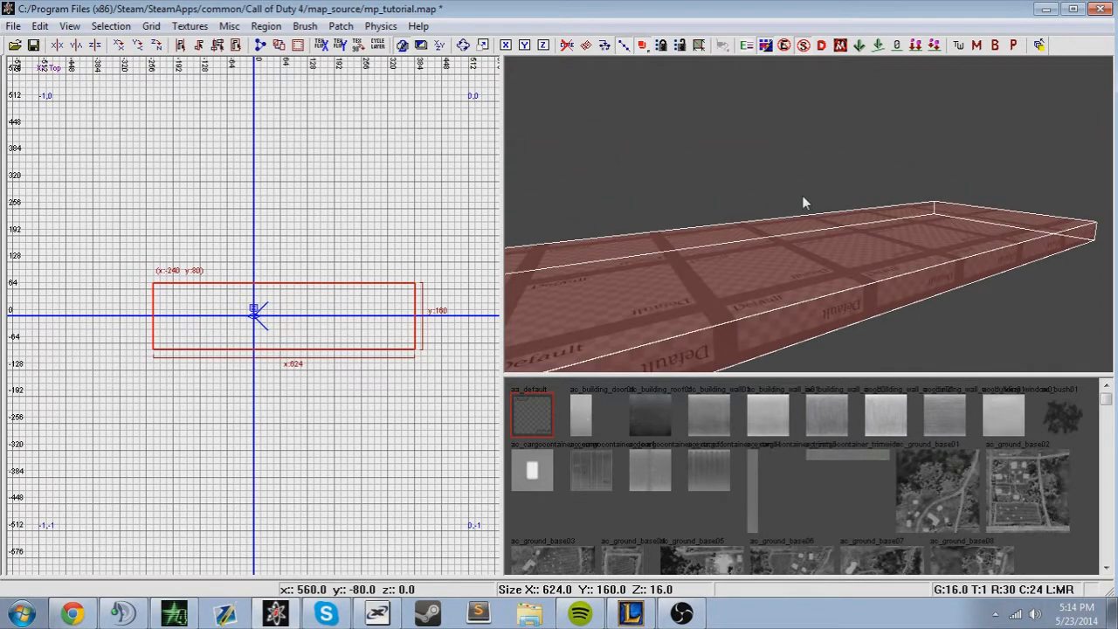
pyautogui.press('BackSpace')
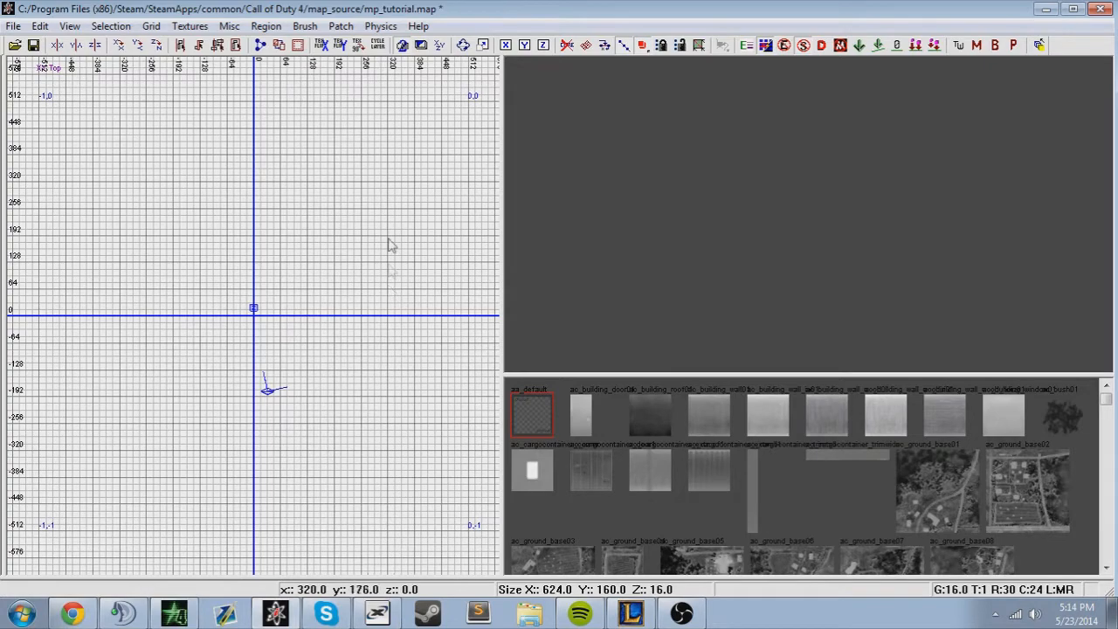
# - Examine the top view grid and its numbered blocks at several zoom levels, including the area above the origin
pyautogui.scroll(-3, 223, 302)
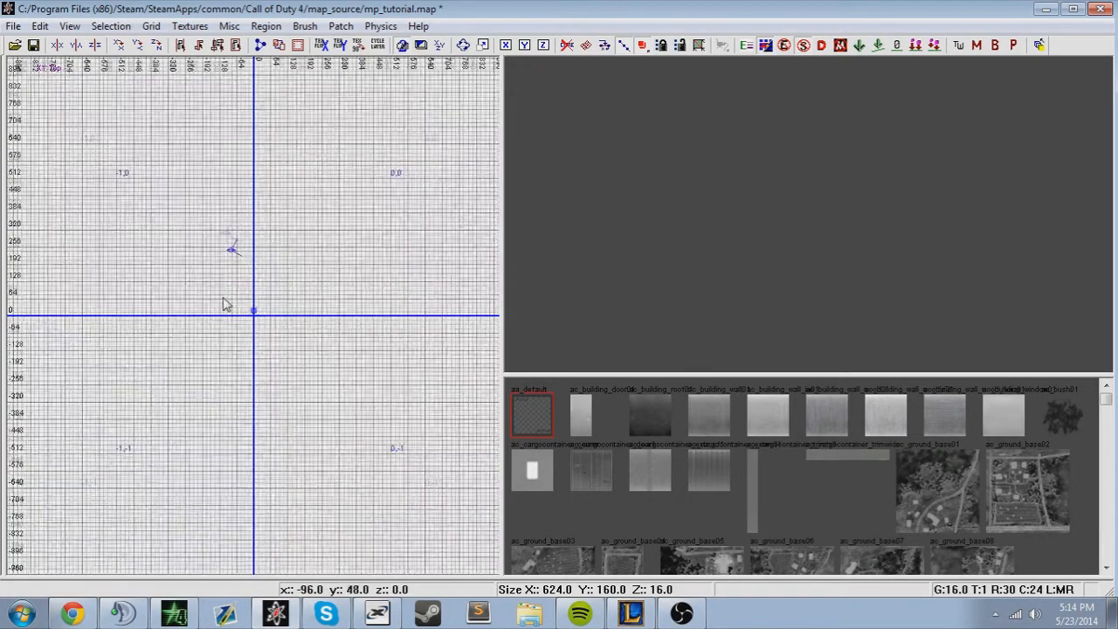
pyautogui.scroll(1, 223, 304)
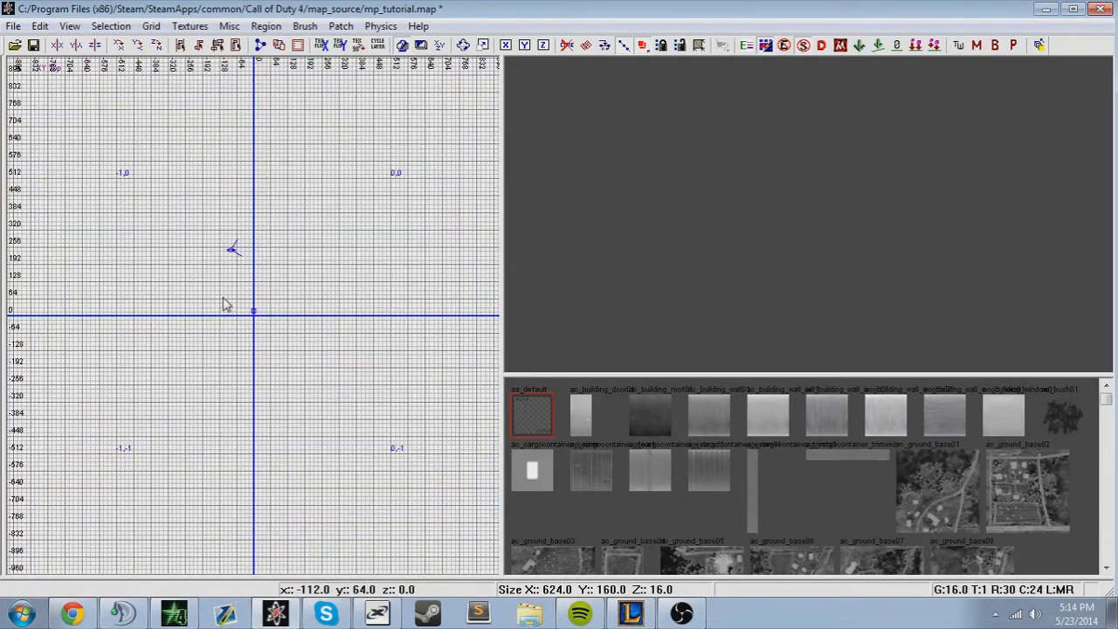
pyautogui.scroll(-4, 223, 304)
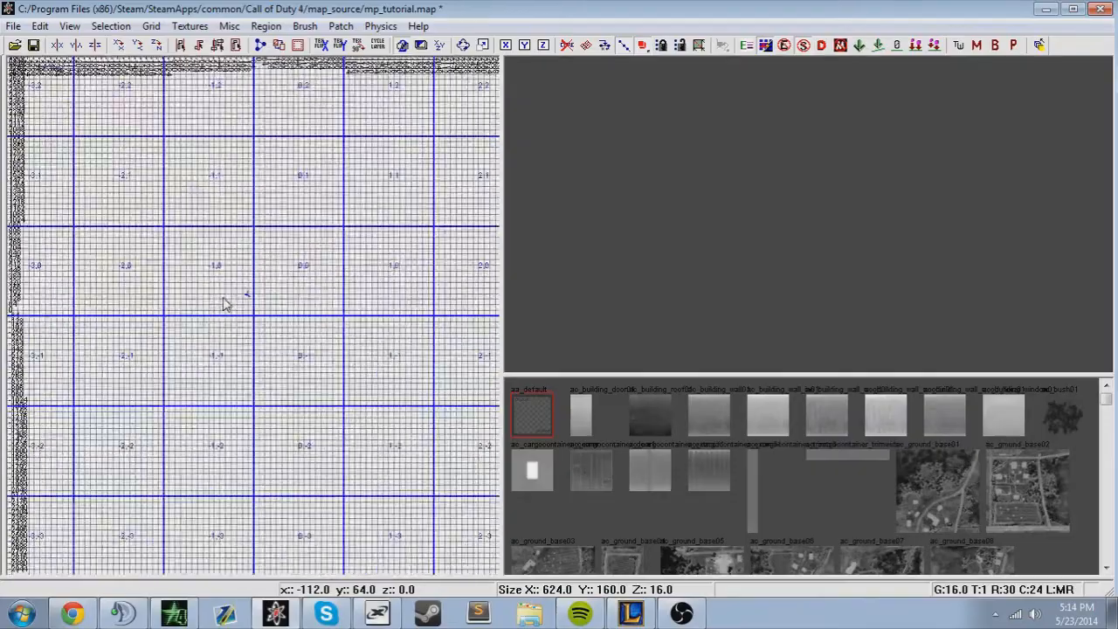
pyautogui.scroll(-1, 225, 303)
pyautogui.scroll(3, 283, 282)
pyautogui.moveTo(282, 287); pyautogui.dragTo(299, 230, button='right')
pyautogui.scroll(-5, 272, 269)
pyautogui.scroll(7, 272, 269)
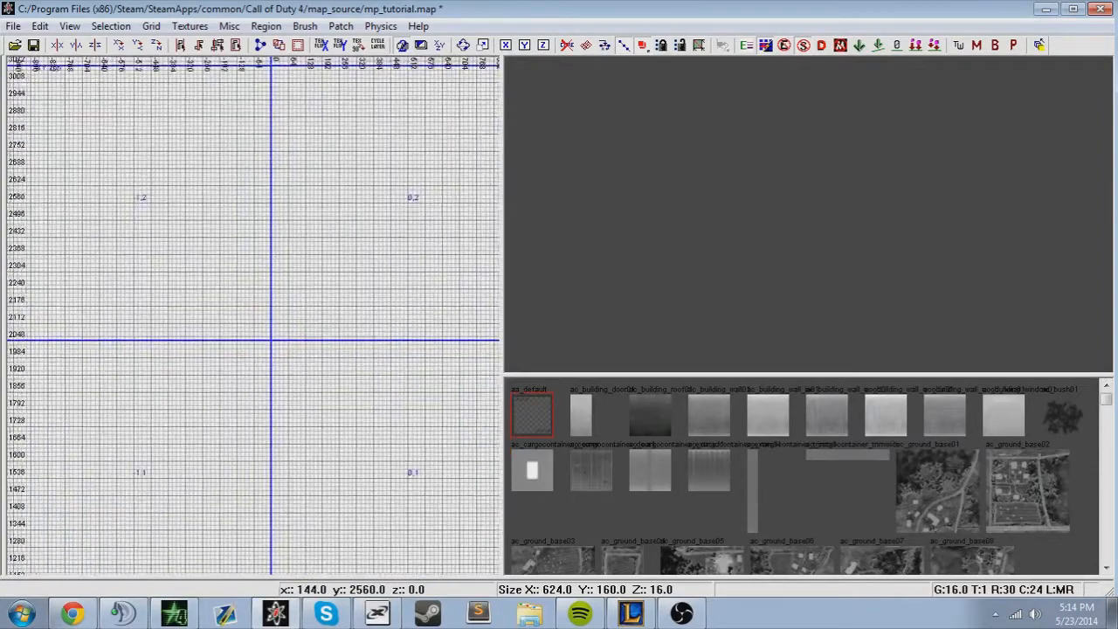
pyautogui.scroll(-2, 274, 270)
pyautogui.scroll(1, 274, 273)
pyautogui.moveTo(274, 273); pyautogui.dragTo(263, 278, button='right')
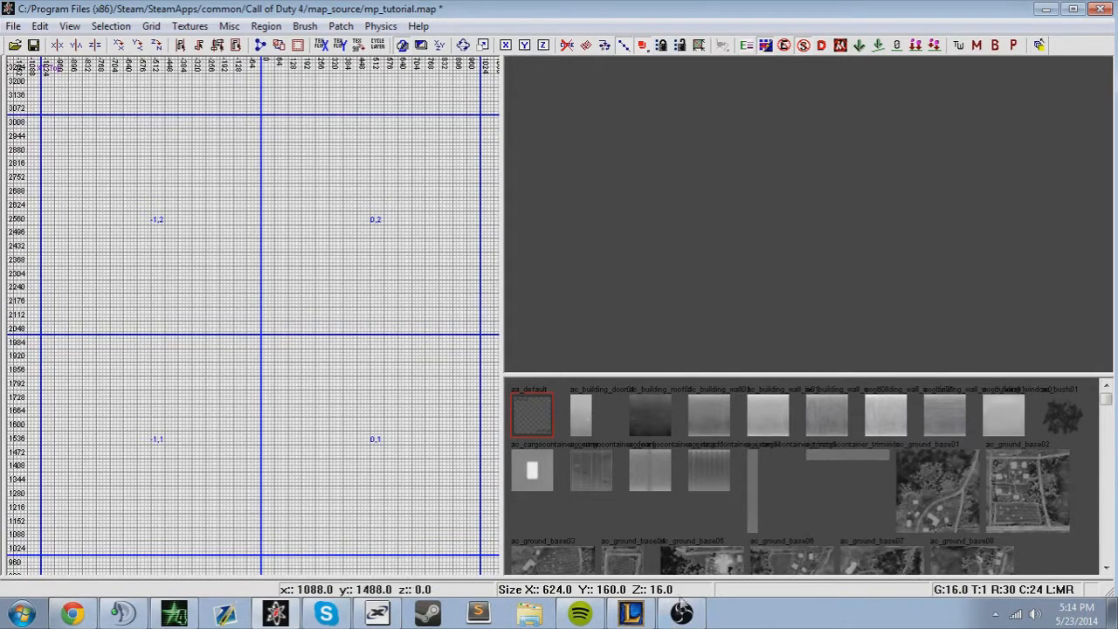
pyautogui.scroll(-1, 248, 343)
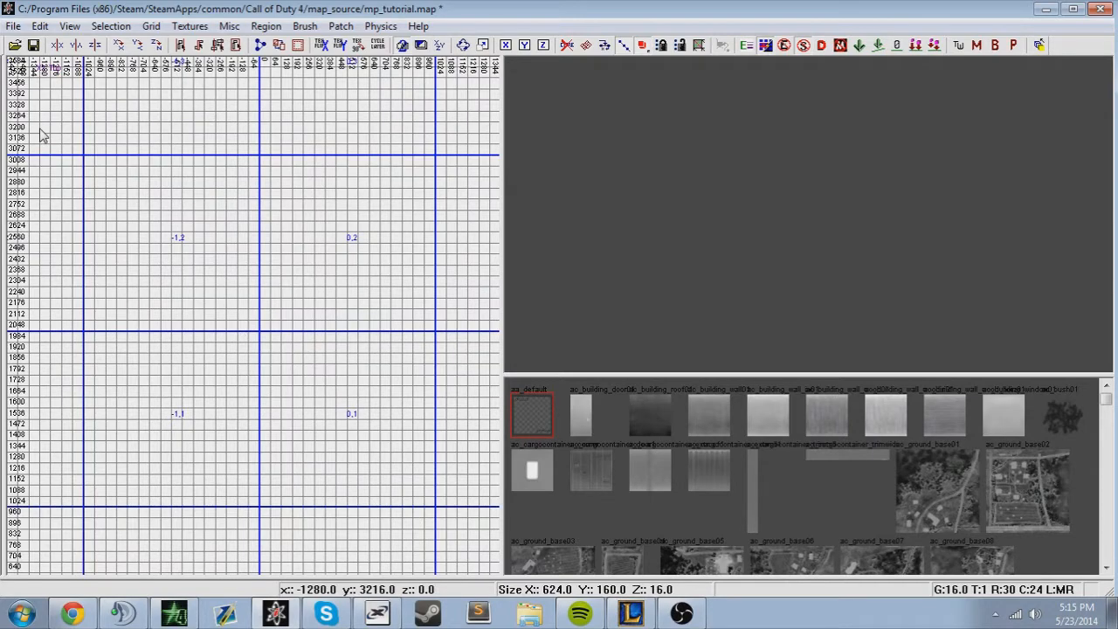
pyautogui.scroll(-2, 313, 120)
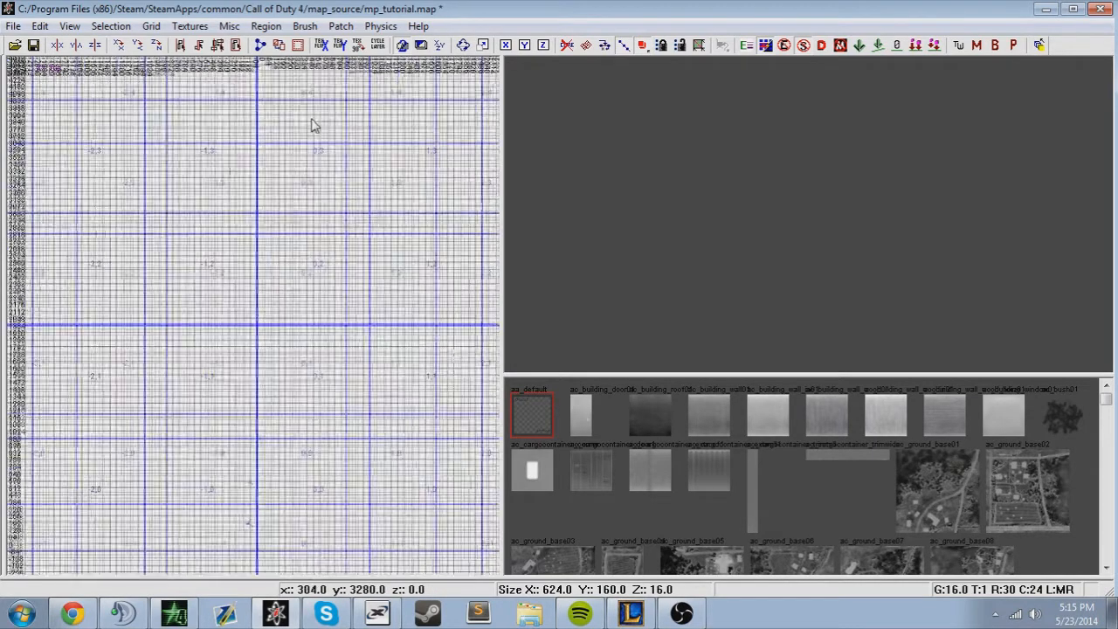
pyautogui.scroll(3, 312, 119)
pyautogui.scroll(-1, 312, 118)
pyautogui.scroll(1, 312, 118)
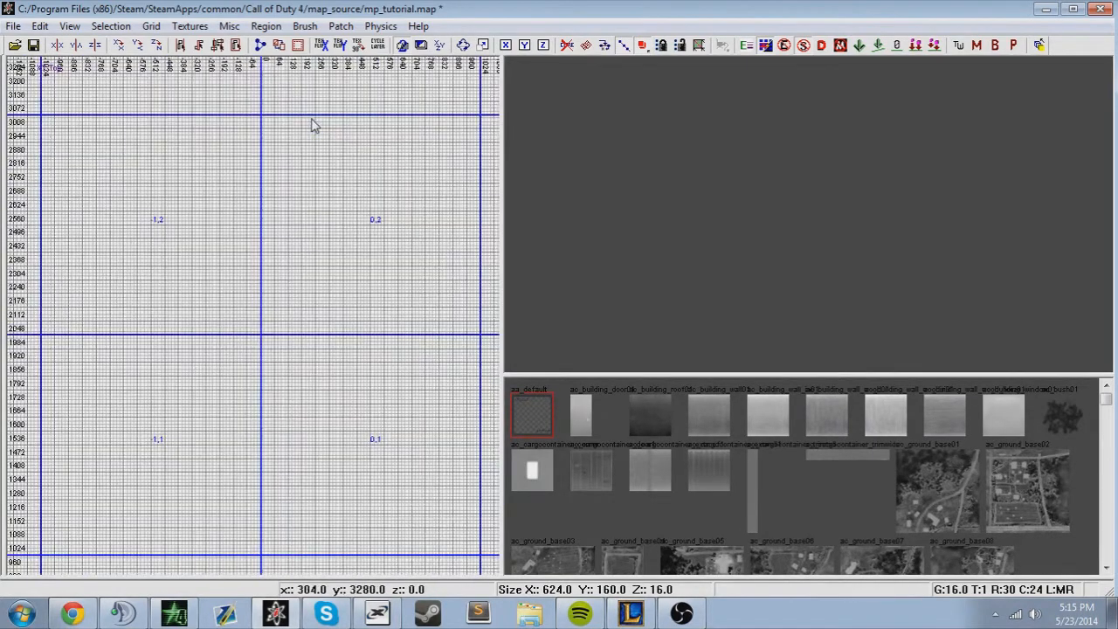
# - Increase the editor's grid size to 32 units and check the wider spacing in the top view
pyautogui.press(']')
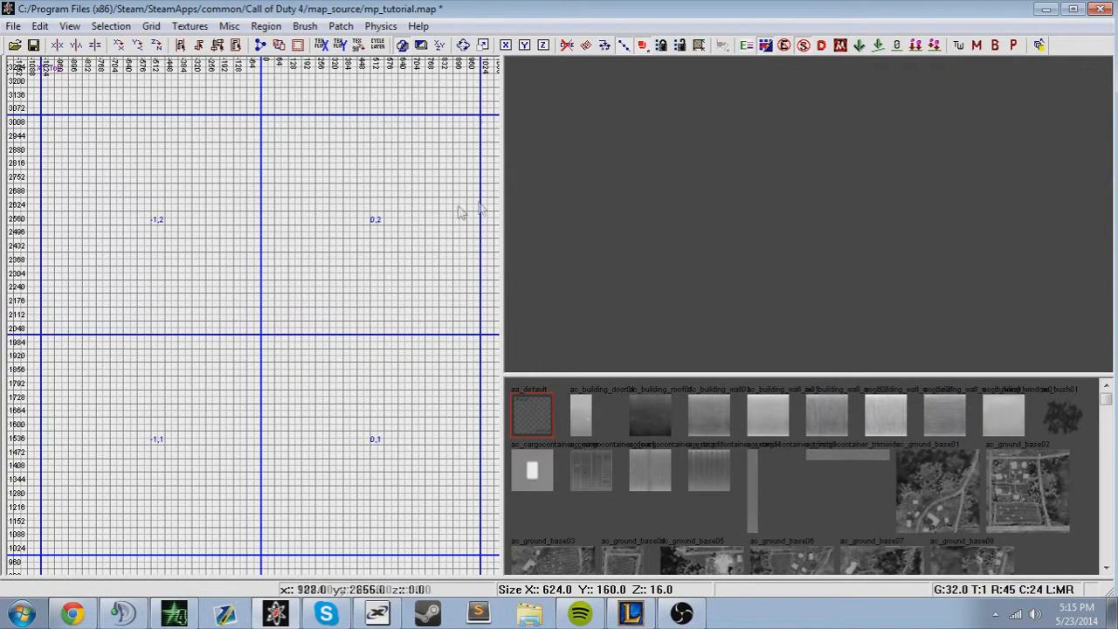
pyautogui.scroll(-1, 389, 212)
pyautogui.scroll(2, 376, 212)
pyautogui.scroll(-1, 363, 208)
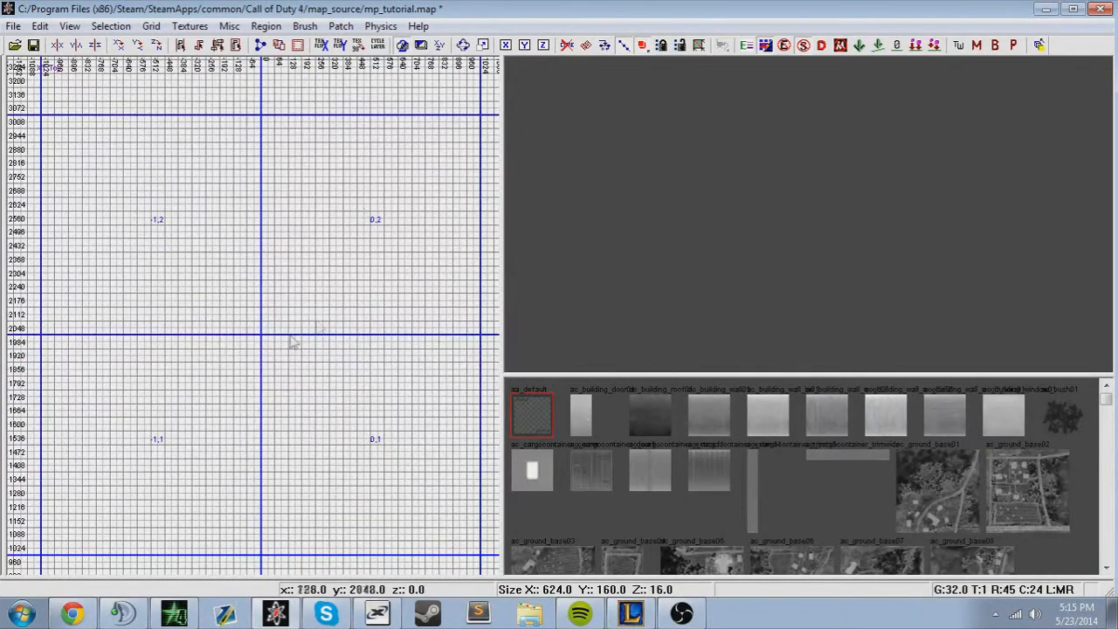
# - Draw a square-like brush about 1344 by 1376 units above the origin and move its corner to about x -640, y 2816
pyautogui.moveTo(130, 164); pyautogui.dragTo(419, 457)
pyautogui.moveTo(664, 205)
pyautogui.mouseDown(button='right')
pyautogui.moveTo(631, 210)
pyautogui.moveTo(631, 187)
pyautogui.mouseUp(button='right')
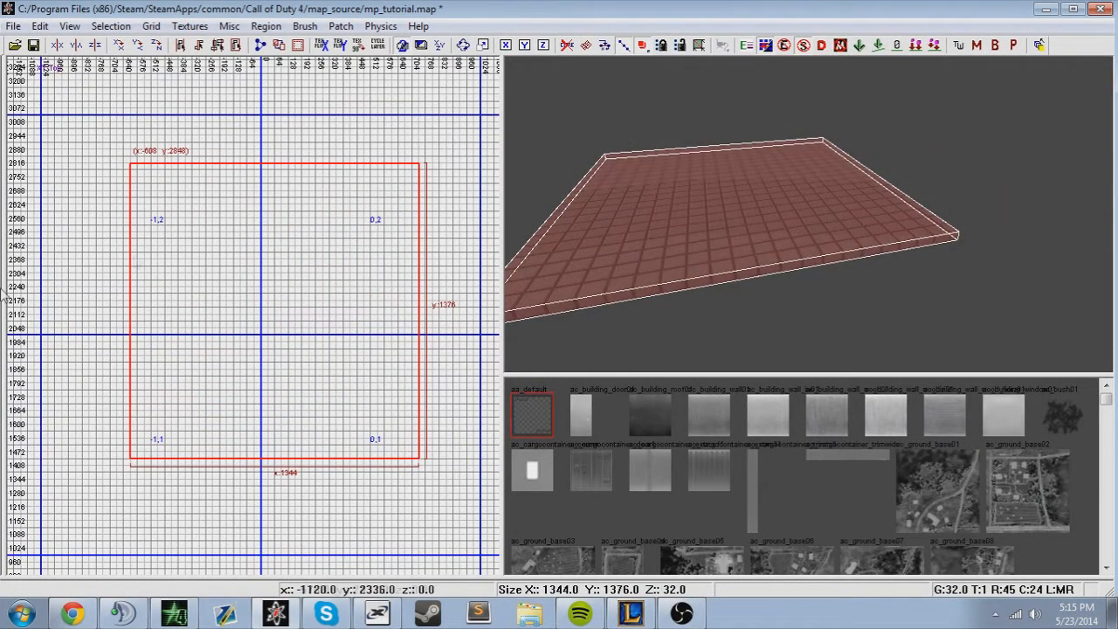
pyautogui.moveTo(842, 272)
pyautogui.mouseDown(button='right')
pyautogui.moveTo(802, 273)
pyautogui.moveTo(860, 266)
pyautogui.moveTo(744, 248)
pyautogui.mouseUp(button='right')
pyautogui.moveTo(323, 281)
pyautogui.mouseDown()
pyautogui.moveTo(323, 370)
pyautogui.moveTo(357, 259)
pyautogui.mouseUp()
pyautogui.hotkey('ctrl', 'z')
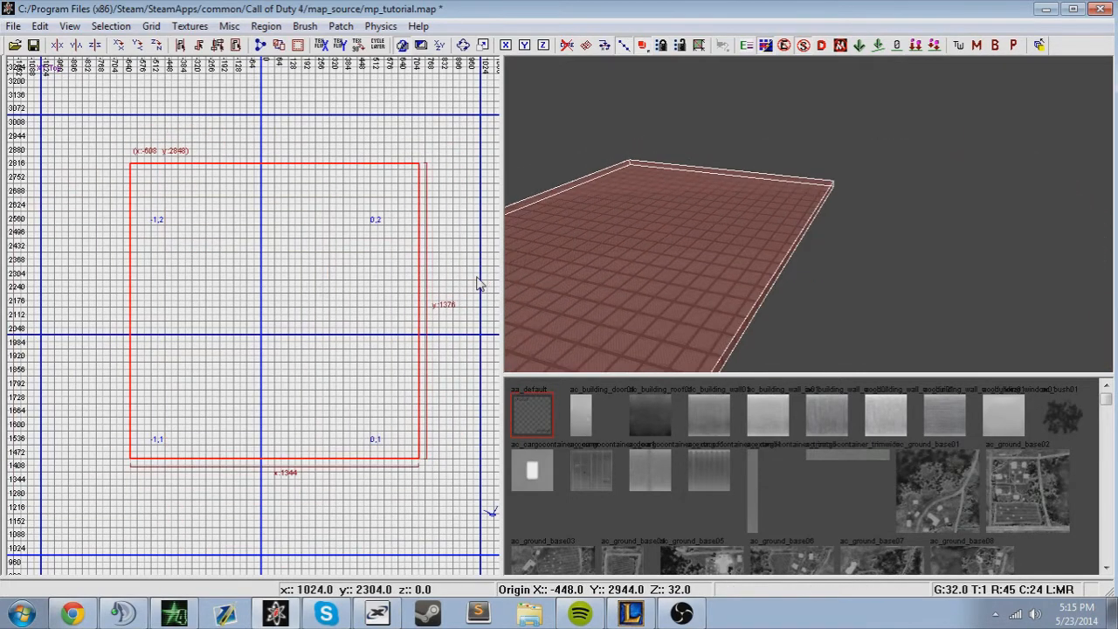
pyautogui.moveTo(342, 307)
pyautogui.mouseDown()
pyautogui.moveTo(307, 314)
pyautogui.moveTo(327, 312)
pyautogui.mouseUp()
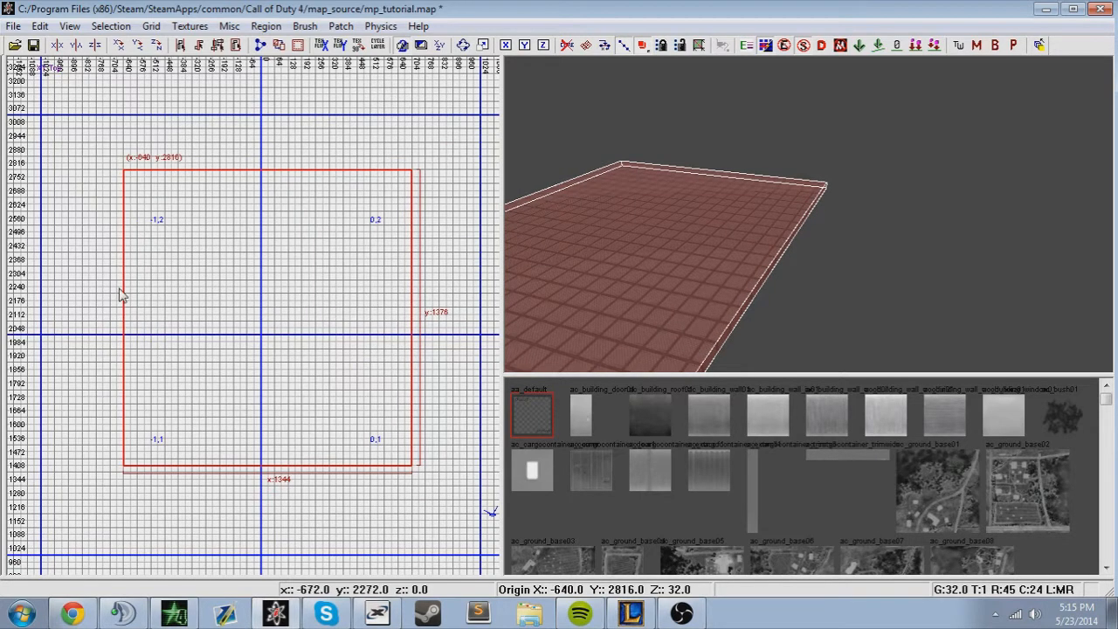
# - Inspect the large brush in the 3D view from several angles and distances
pyautogui.moveTo(697, 204)
pyautogui.mouseDown(button='right')
pyautogui.moveTo(682, 219)
pyautogui.moveTo(733, 235)
pyautogui.mouseUp(button='right')
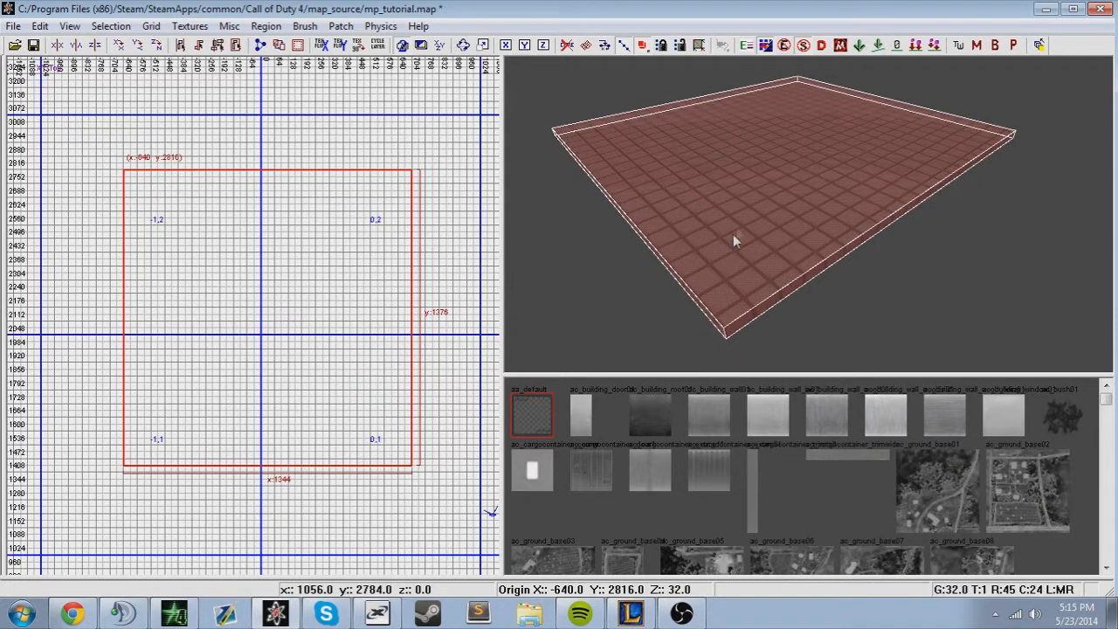
pyautogui.moveTo(762, 195); pyautogui.dragTo(767, 198, button='right')
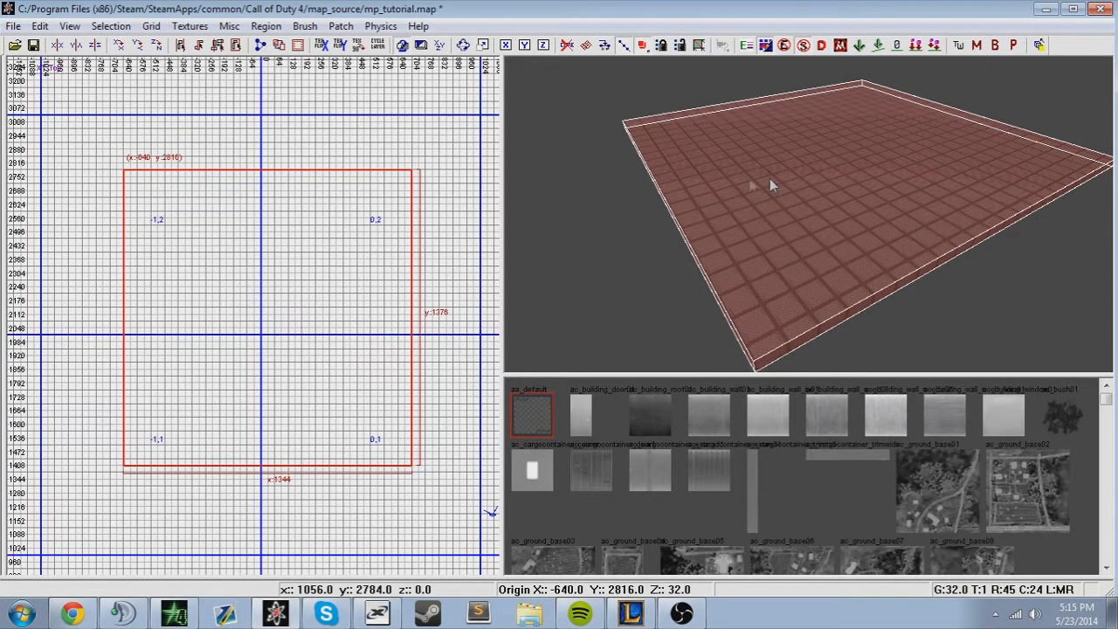
pyautogui.moveTo(234, 298); pyautogui.dragTo(220, 308, button='right')
pyautogui.moveTo(925, 152)
pyautogui.mouseDown(button='right')
pyautogui.moveTo(896, 154)
pyautogui.moveTo(952, 144)
pyautogui.moveTo(928, 149)
pyautogui.moveTo(909, 179)
pyautogui.moveTo(927, 153)
pyautogui.moveTo(913, 174)
pyautogui.moveTo(922, 171)
pyautogui.moveTo(878, 159)
pyautogui.moveTo(891, 189)
pyautogui.moveTo(881, 194)
pyautogui.moveTo(900, 192)
pyautogui.moveTo(850, 243)
pyautogui.moveTo(823, 203)
pyautogui.moveTo(874, 246)
pyautogui.moveTo(918, 229)
pyautogui.moveTo(865, 251)
pyautogui.mouseUp(button='right')
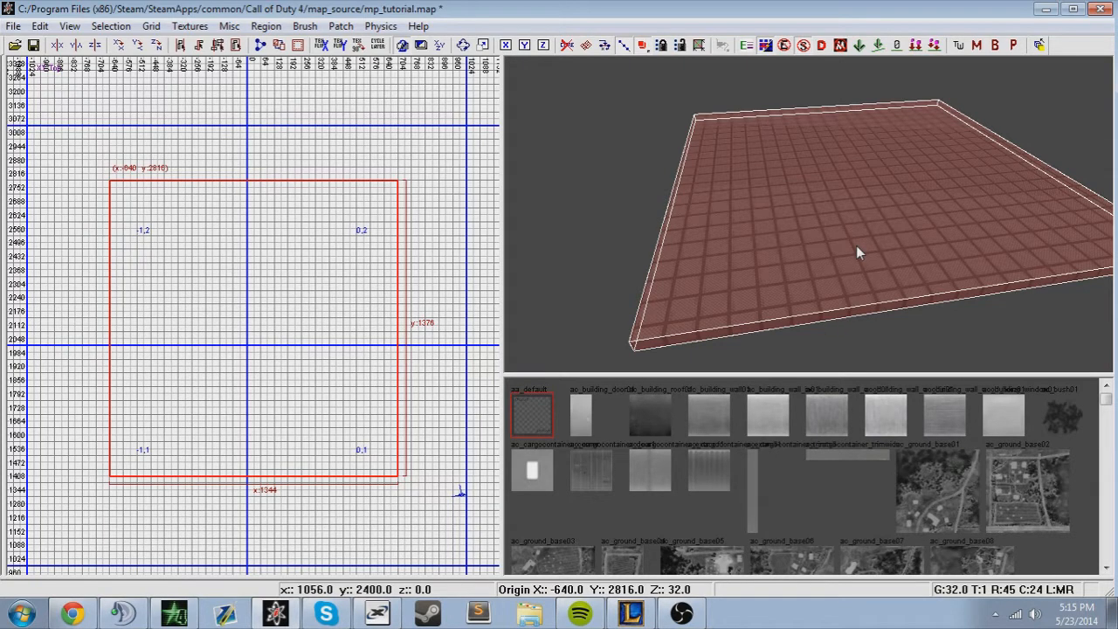
pyautogui.moveTo(858, 252)
pyautogui.mouseDown(button='right')
pyautogui.moveTo(840, 241)
pyautogui.moveTo(863, 231)
pyautogui.moveTo(881, 301)
pyautogui.moveTo(926, 281)
pyautogui.moveTo(909, 308)
pyautogui.moveTo(879, 301)
pyautogui.moveTo(860, 238)
pyautogui.mouseUp(button='right')
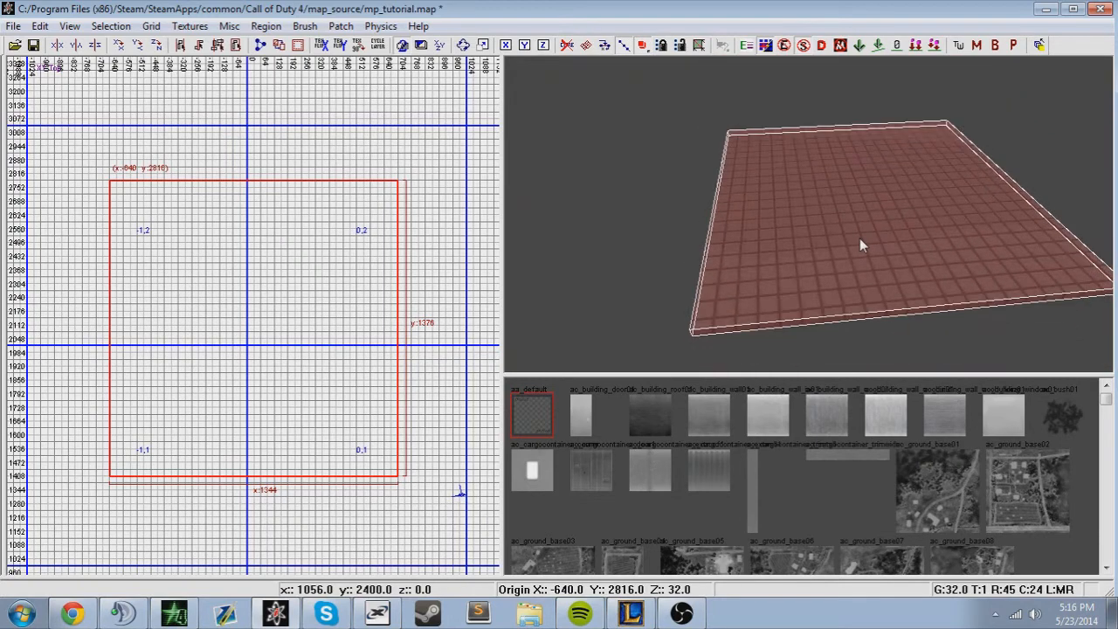
pyautogui.moveTo(867, 178)
pyautogui.mouseDown(button='right')
pyautogui.moveTo(874, 229)
pyautogui.moveTo(844, 215)
pyautogui.moveTo(865, 231)
pyautogui.moveTo(858, 260)
pyautogui.moveTo(869, 192)
pyautogui.moveTo(856, 232)
pyautogui.mouseUp(button='right')
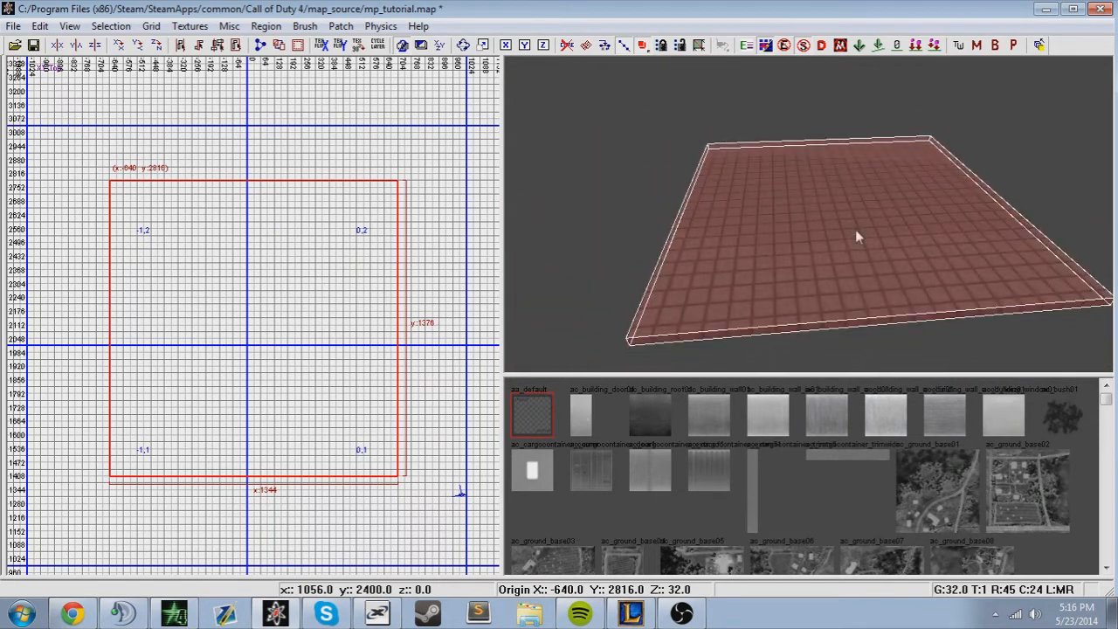
pyautogui.moveTo(945, 266)
pyautogui.mouseDown(button='right')
pyautogui.moveTo(935, 236)
pyautogui.moveTo(833, 254)
pyautogui.mouseUp(button='right')
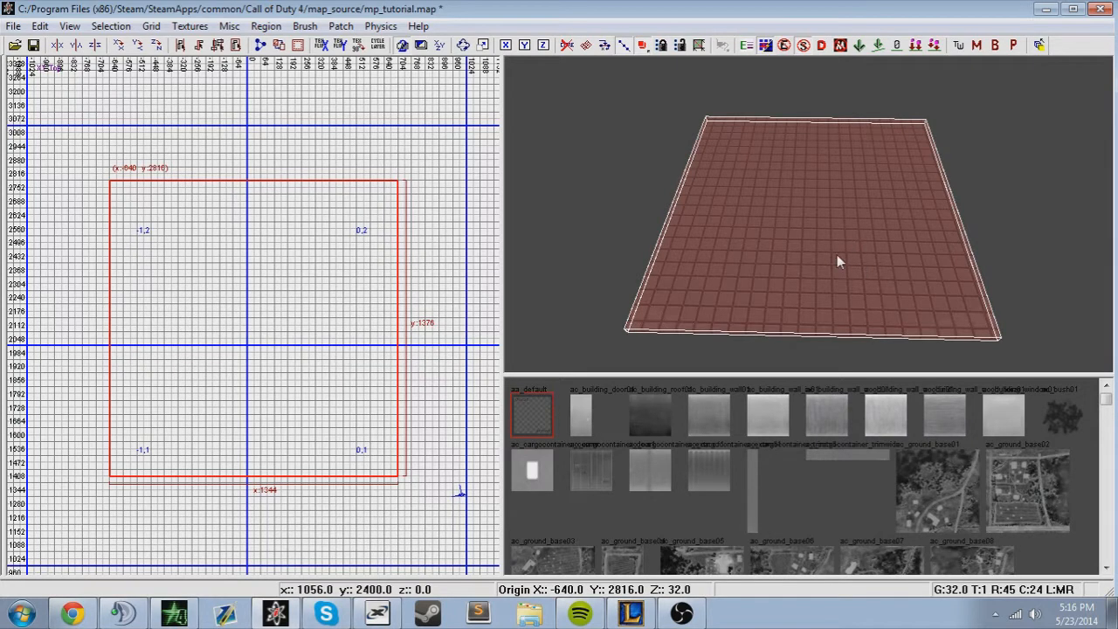
pyautogui.moveTo(875, 234); pyautogui.dragTo(956, 229, button='right')
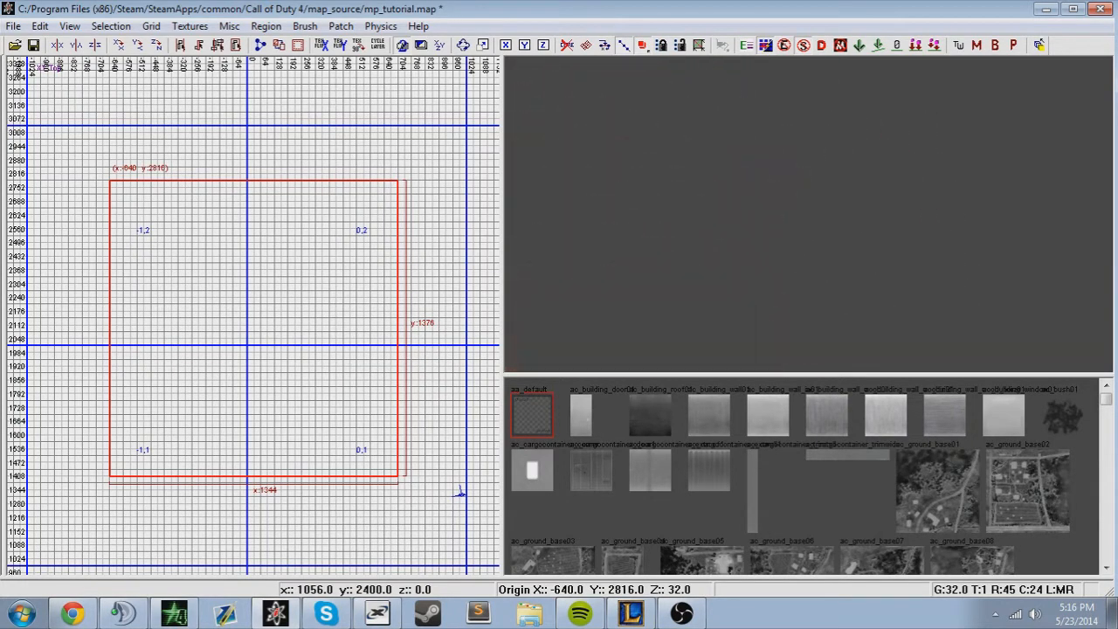
pyautogui.moveTo(956, 229); pyautogui.dragTo(875, 234, button='right')
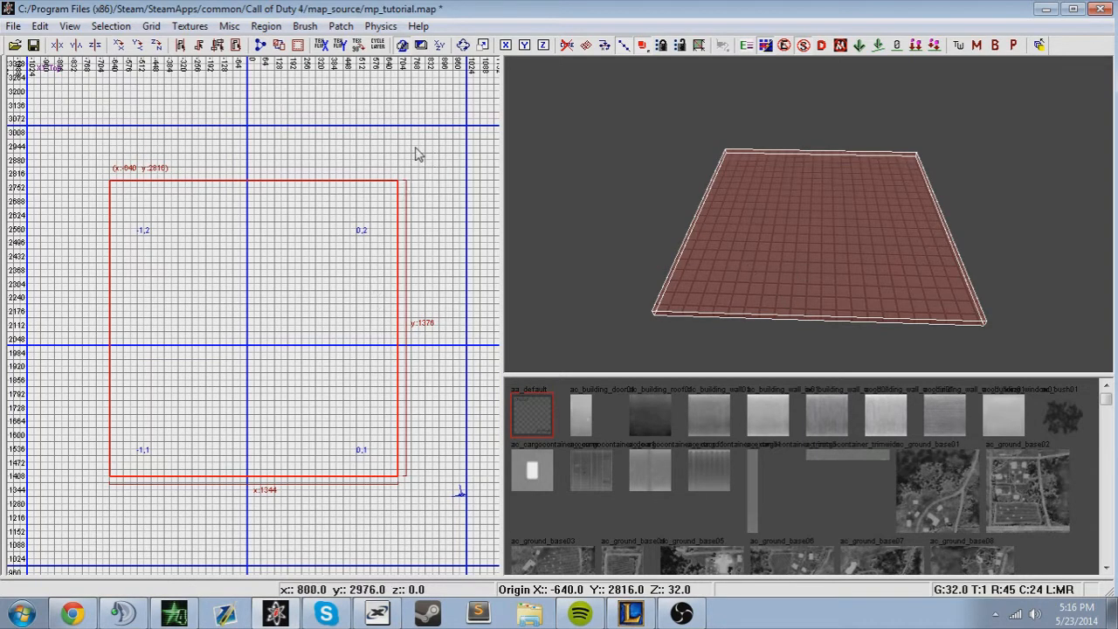
# - Browse the texture list, then abort the crashed session and relaunch CoD4 Radiant
pyautogui.scroll(-5, 912, 446)
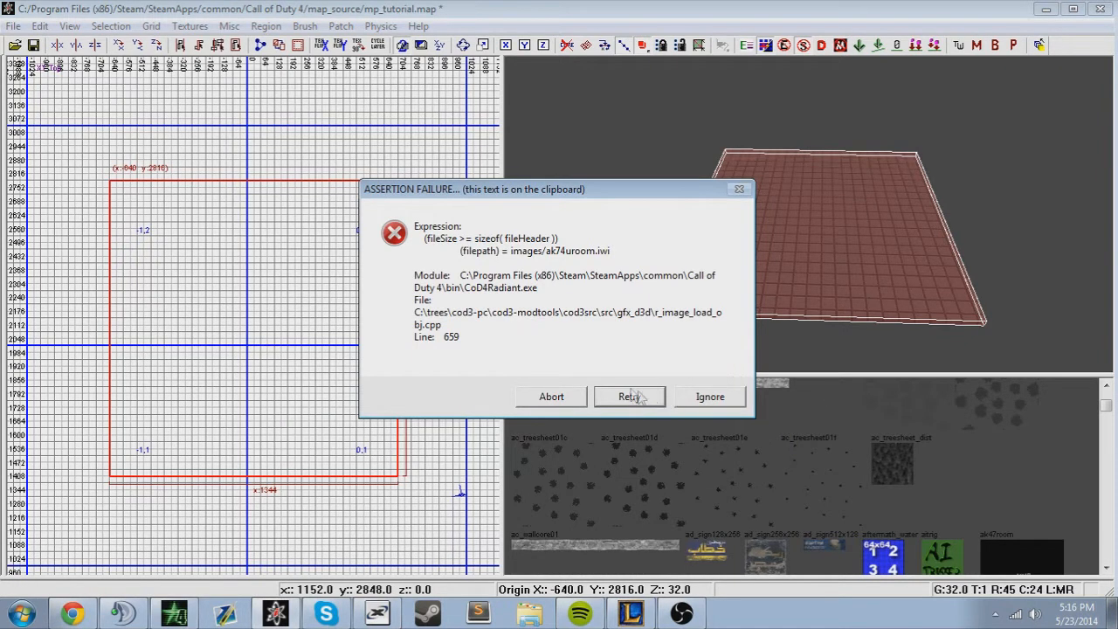
pyautogui.click(551, 397)
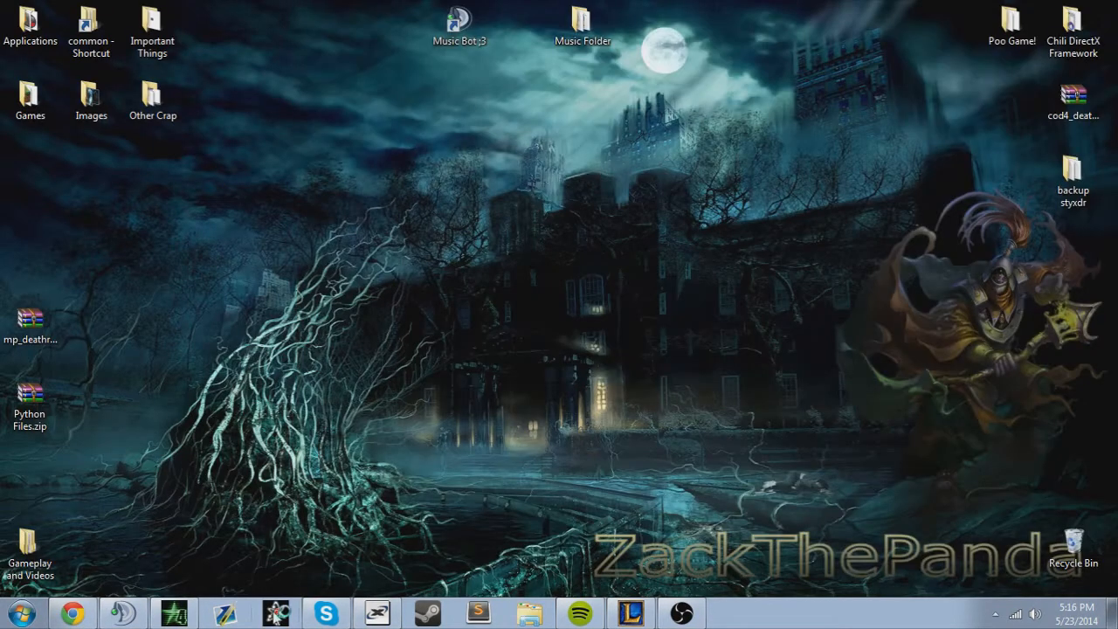
pyautogui.click(277, 609)
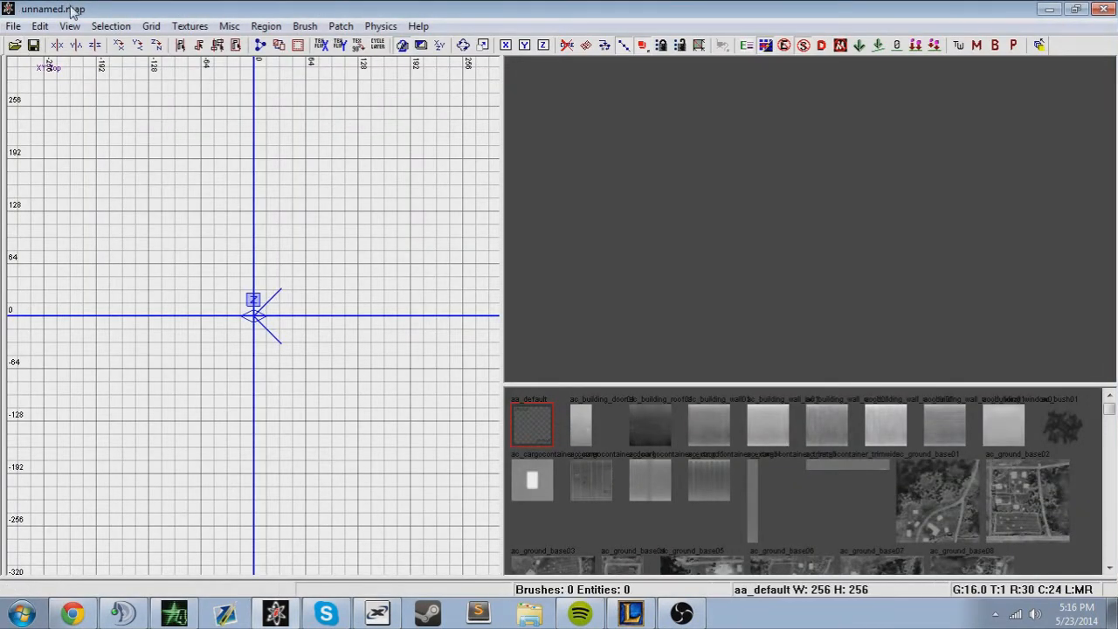
# - Open the saved mp_tutorial.map from the map_source folder
pyautogui.click(39, 26)
pyautogui.click(13, 26)
pyautogui.click(50, 48)
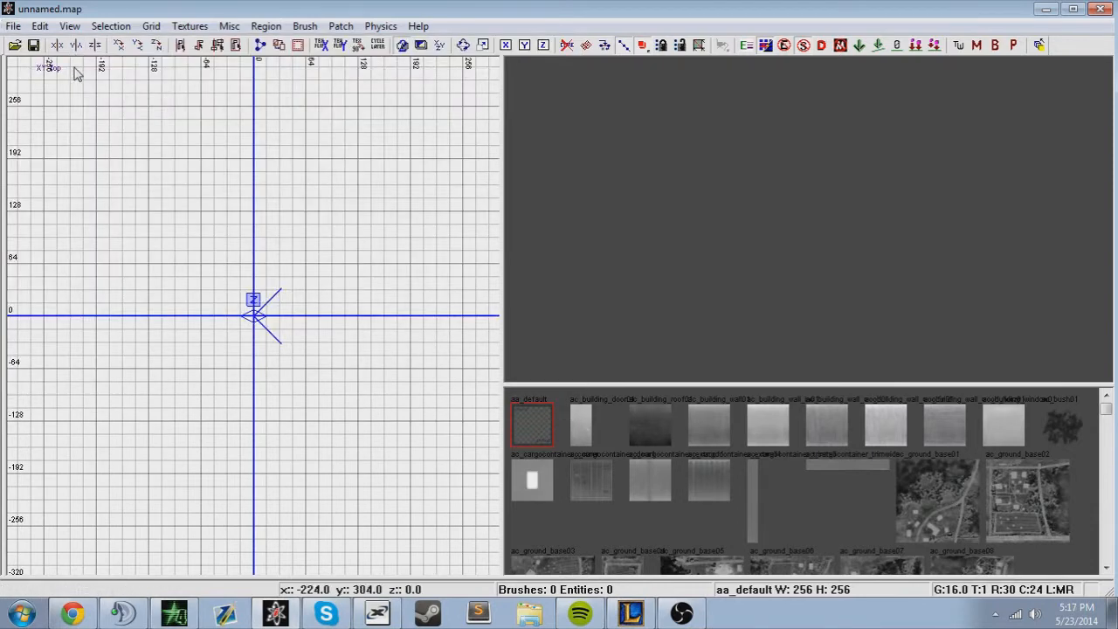
pyautogui.click(13, 26)
pyautogui.click(77, 70)
pyautogui.click(629, 338)
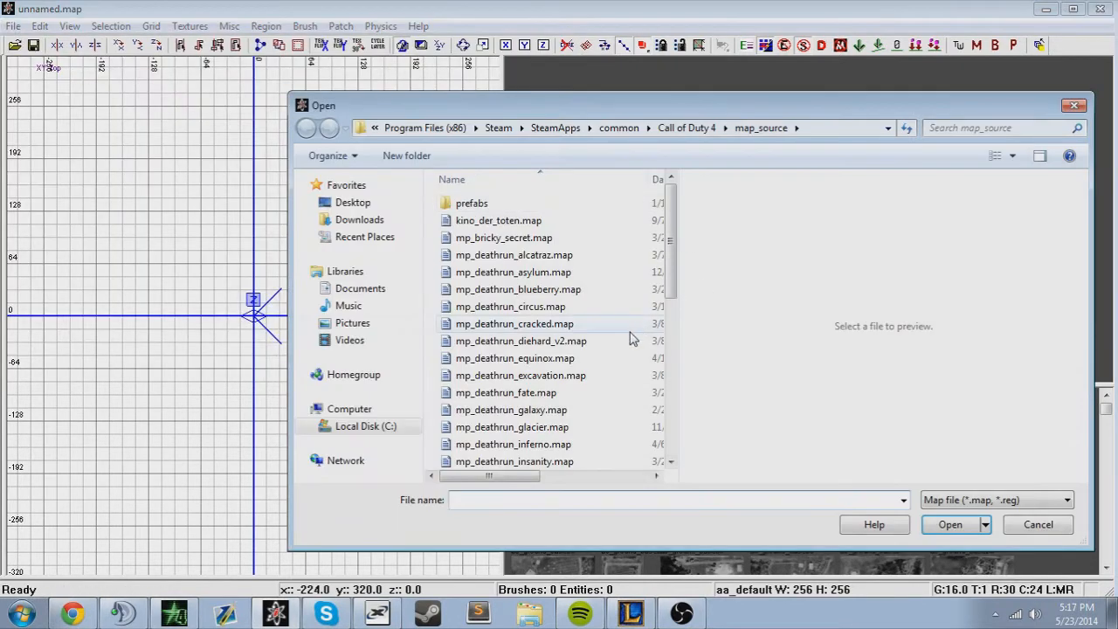
pyautogui.scroll(-5, 629, 339)
pyautogui.doubleClick(494, 443)
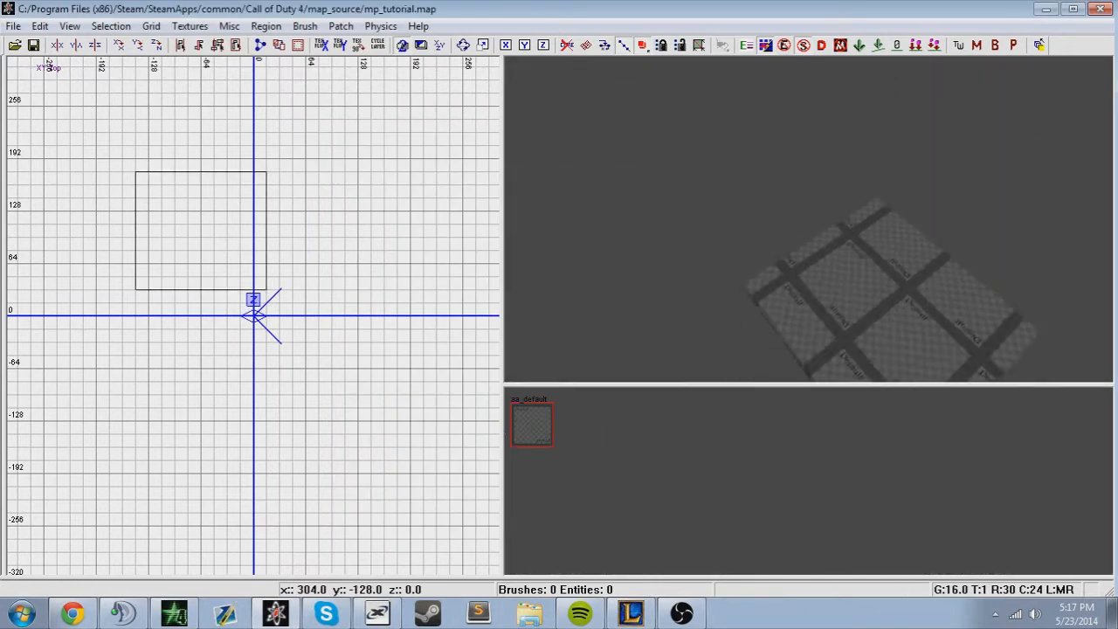
# - Select the existing brush near the origin, stretch it to 736 by 448 units, and deselect it
pyautogui.keyDown('shift'); pyautogui.click(729, 180); pyautogui.keyUp('shift')
pyautogui.scroll(-4, 292, 272)
pyautogui.moveTo(292, 272); pyautogui.dragTo(424, 275)
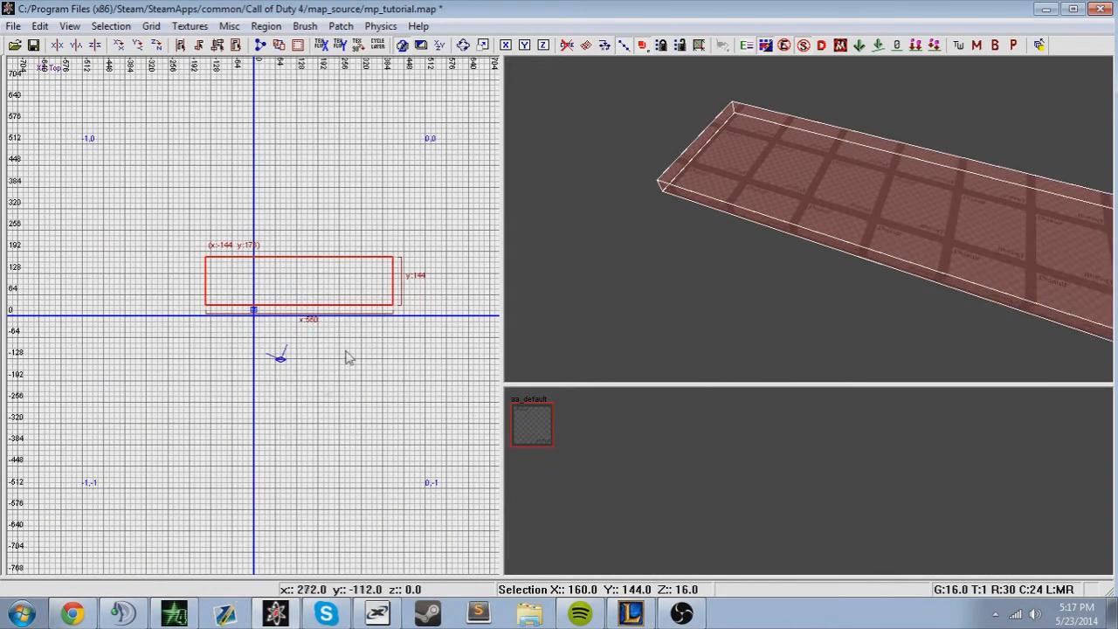
pyautogui.moveTo(347, 353); pyautogui.dragTo(340, 454)
pyautogui.moveTo(194, 358); pyautogui.dragTo(151, 353)
pyautogui.press('Escape')
pyautogui.moveTo(830, 257); pyautogui.dragTo(772, 253, button='right')
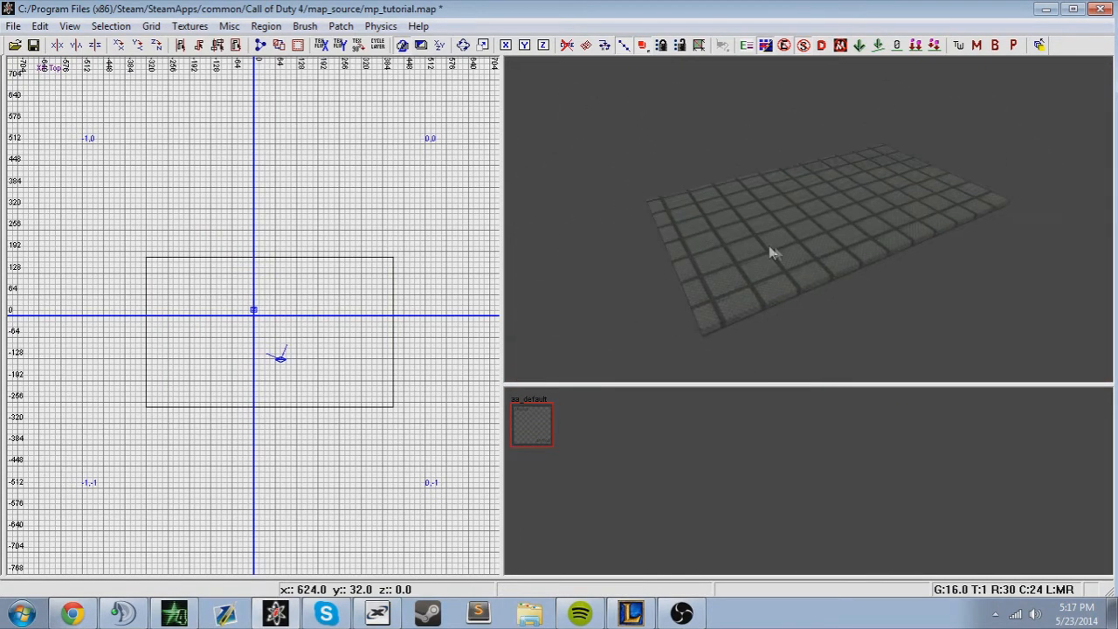
# - Save the map and check the enlarged brush in the 3D view by selecting and deselecting it
pyautogui.hotkey('ctrl', 's')
pyautogui.moveTo(813, 234); pyautogui.dragTo(814, 224, button='right')
pyautogui.keyDown('shift'); pyautogui.click(814, 224); pyautogui.keyUp('shift')
pyautogui.press('Escape')
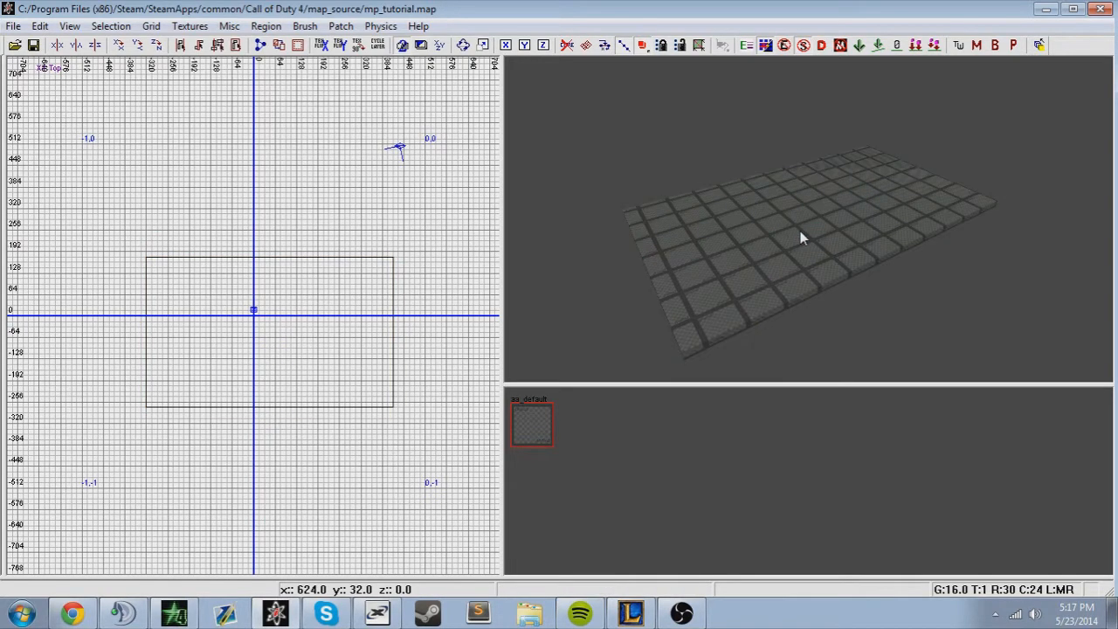
# - Show all textures, scroll through the texture list, and abort the crashed session
pyautogui.click(189, 26)
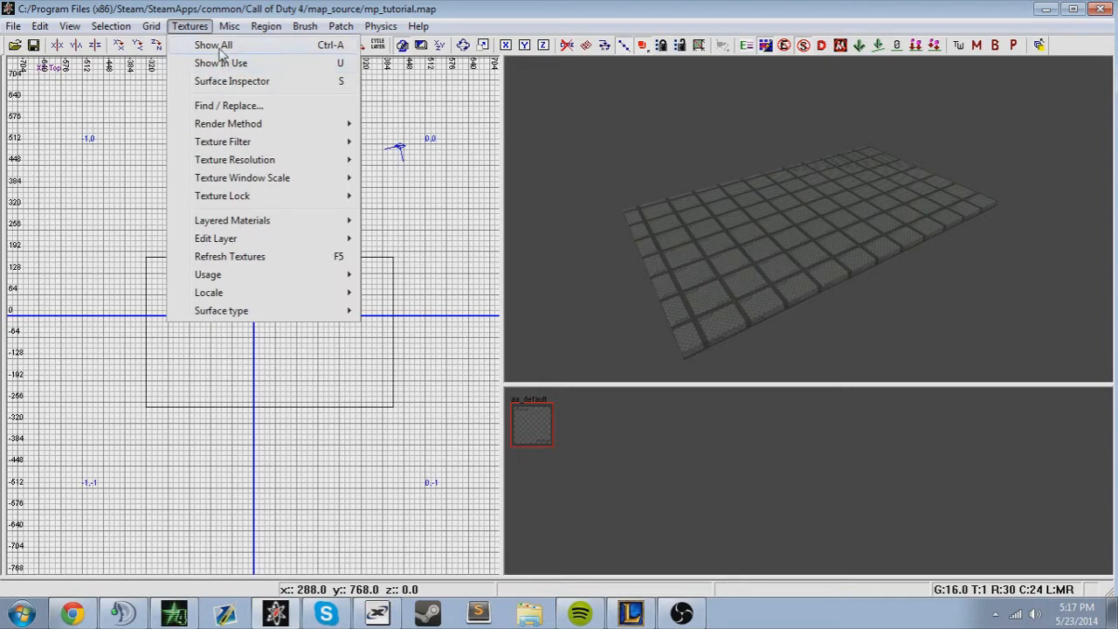
pyautogui.click(218, 45)
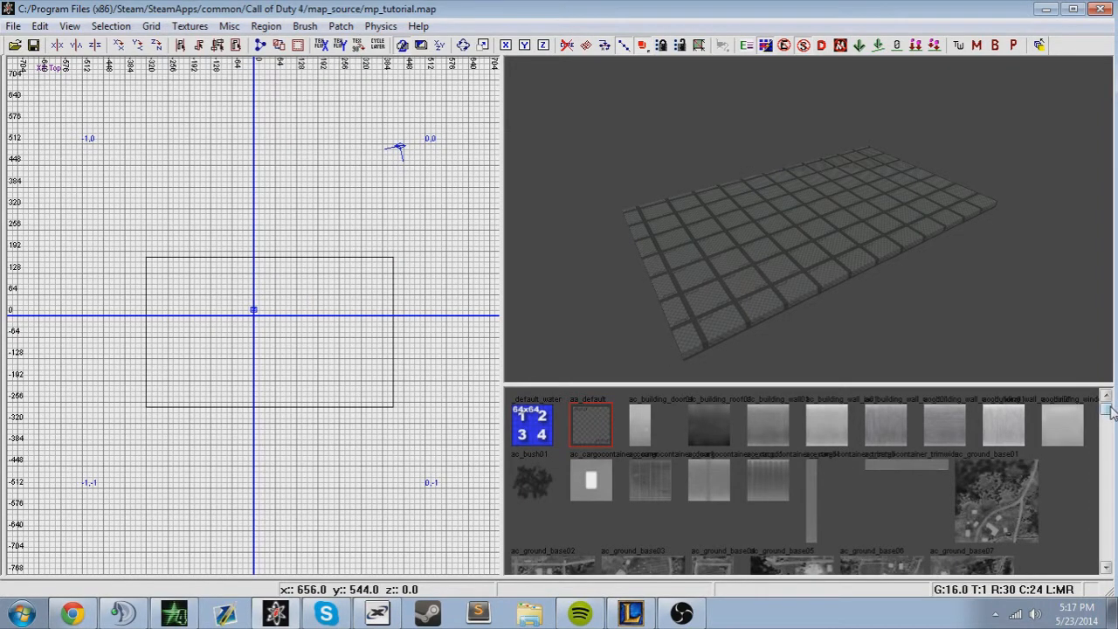
pyautogui.moveTo(1105, 411); pyautogui.dragTo(1105, 419)
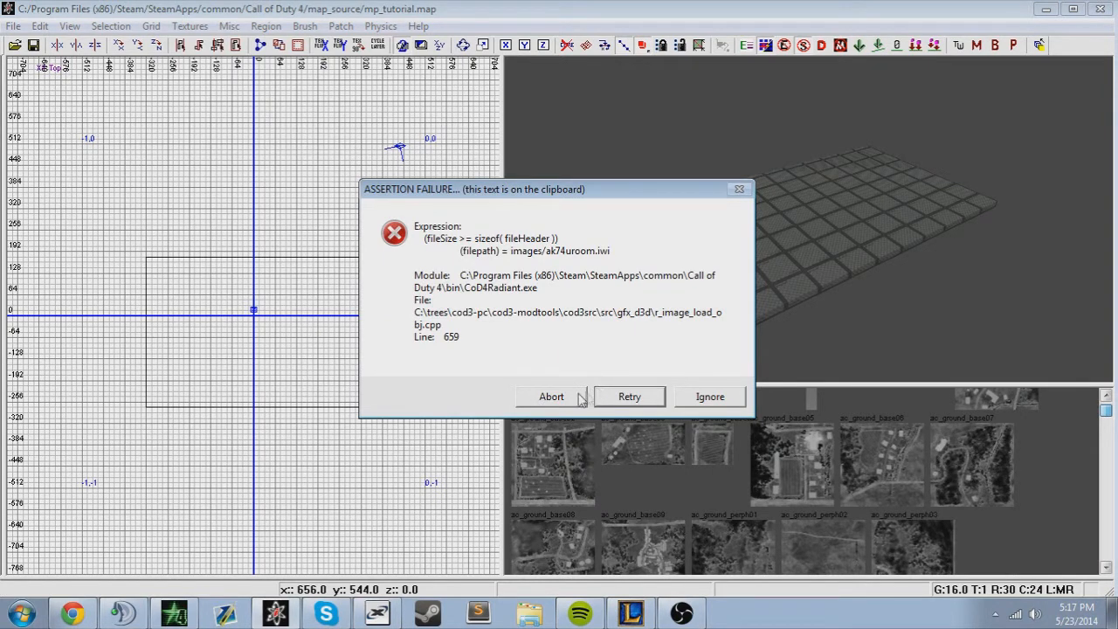
pyautogui.click(551, 397)
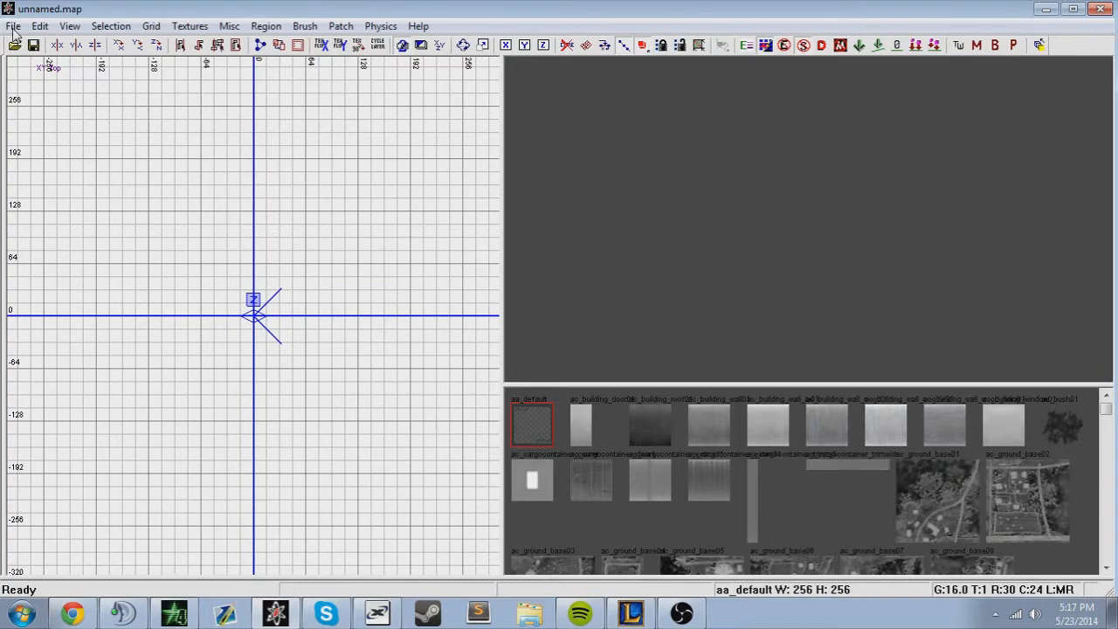
# - Reopen mp_tutorial.map from the map_source folder in the restarted editor
pyautogui.click(14, 26)
pyautogui.doubleClick(406, 5)
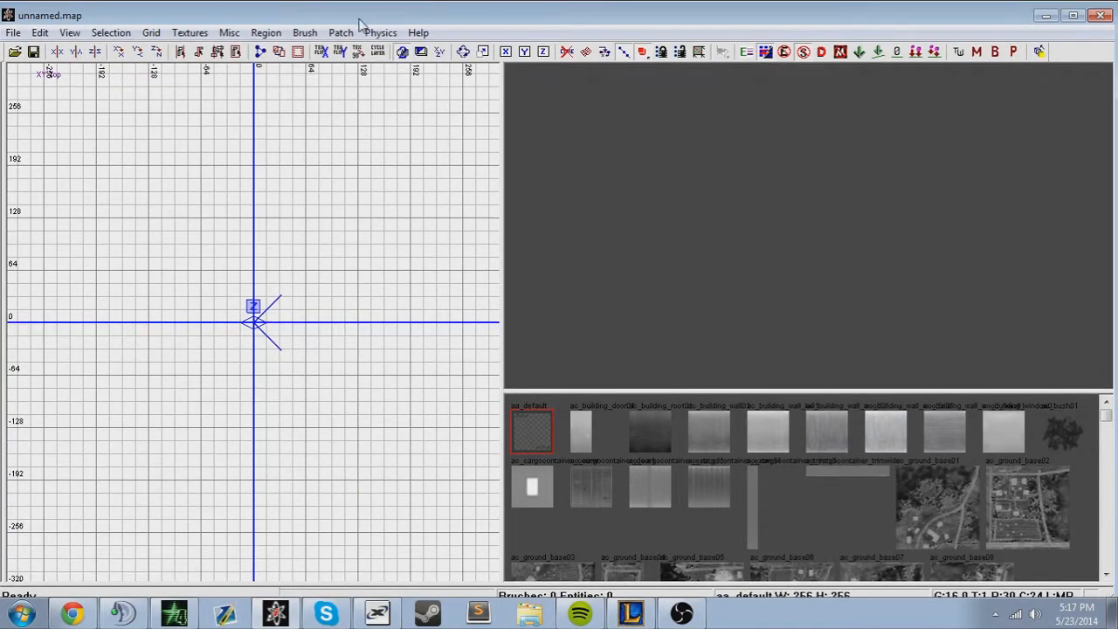
pyautogui.doubleClick(359, 19)
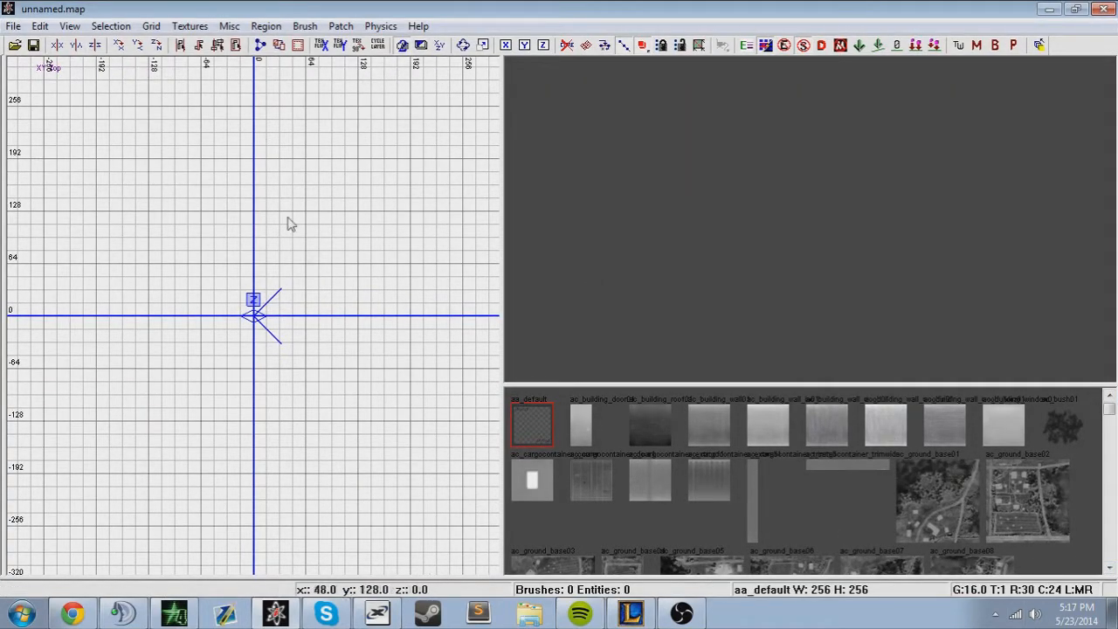
pyautogui.scroll(-1, 87, 195)
pyautogui.click(14, 26)
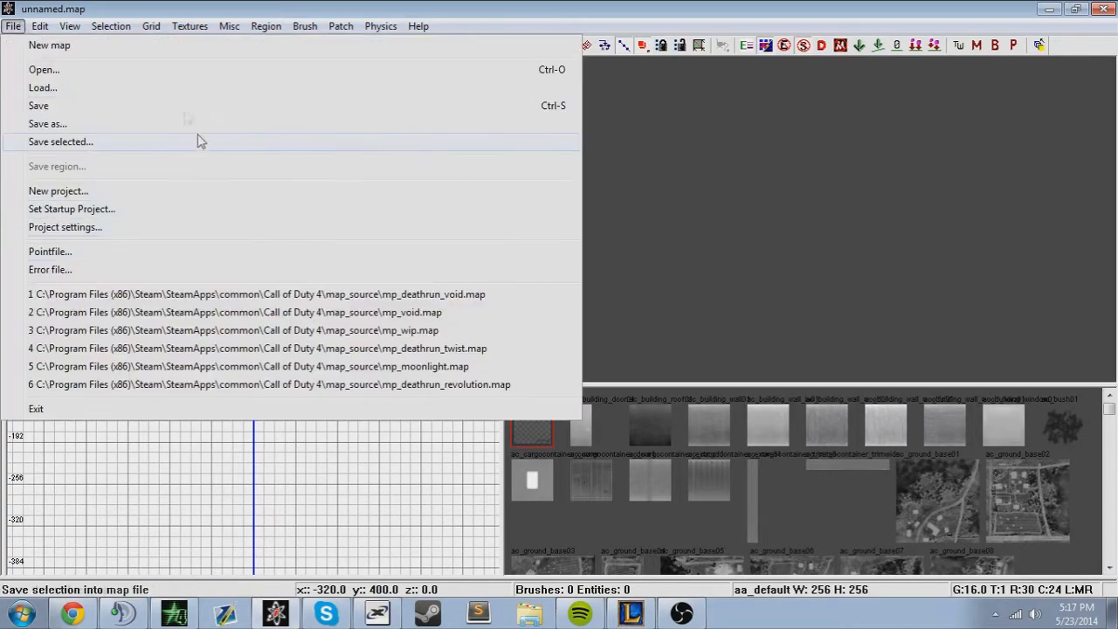
pyautogui.click(137, 71)
pyautogui.click(565, 395)
pyautogui.scroll(-5, 563, 395)
pyautogui.doubleClick(562, 426)
pyautogui.scroll(-2, 393, 232)
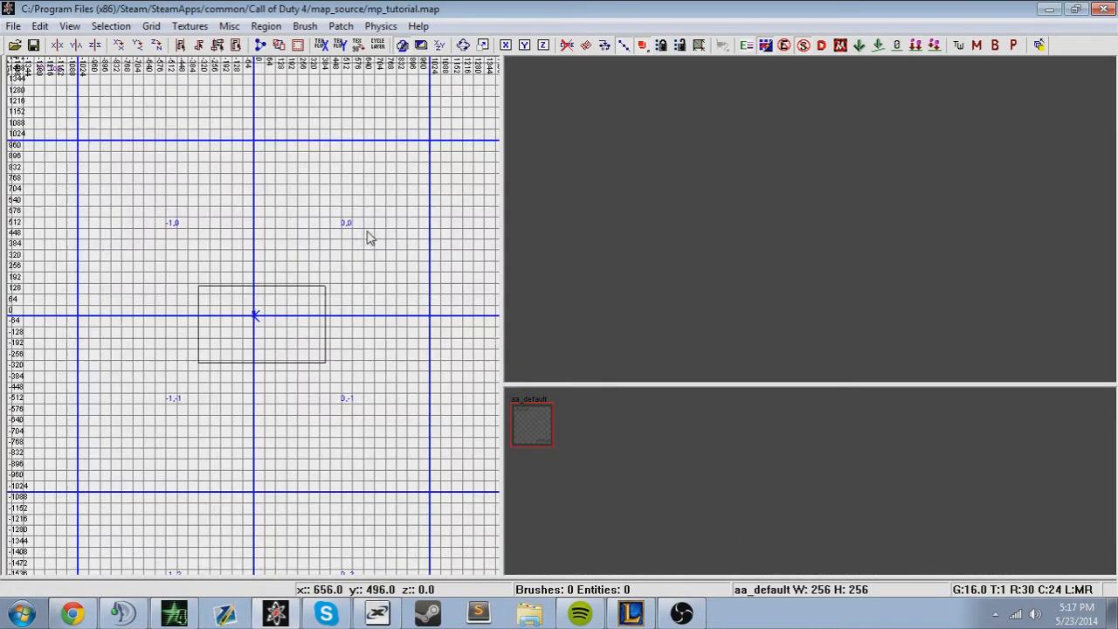
# - Show all textures in the texture list and select the floor brush, bringing it into the 3D view
pyautogui.scroll(1, 352, 242)
pyautogui.click(177, 25)
pyautogui.click(201, 42)
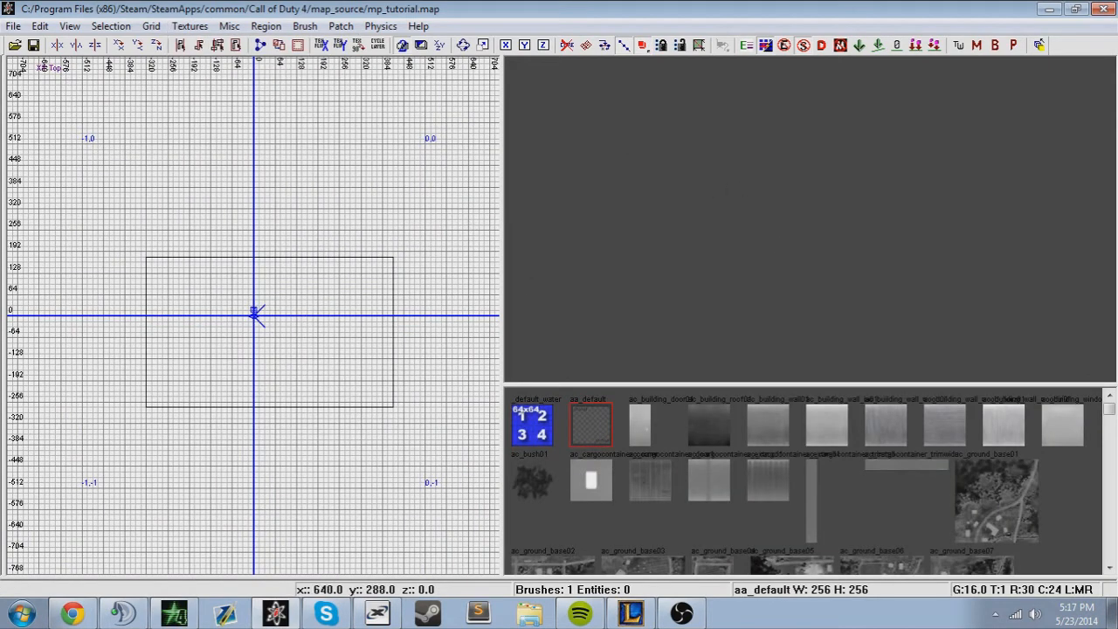
pyautogui.keyDown('shift'); pyautogui.click(370, 302); pyautogui.keyUp('shift')
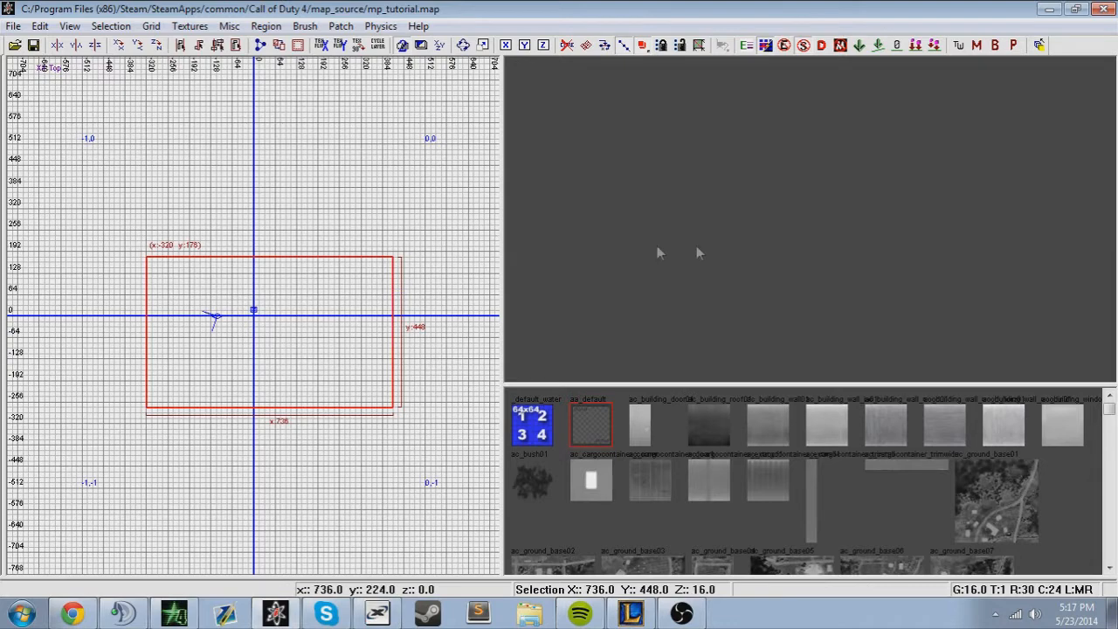
pyautogui.moveTo(729, 252)
pyautogui.mouseDown(button='right')
pyautogui.moveTo(731, 301)
pyautogui.moveTo(708, 280)
pyautogui.moveTo(728, 253)
pyautogui.moveTo(728, 275)
pyautogui.moveTo(707, 236)
pyautogui.moveTo(743, 253)
pyautogui.moveTo(727, 244)
pyautogui.moveTo(727, 271)
pyautogui.moveTo(751, 288)
pyautogui.mouseUp(button='right')
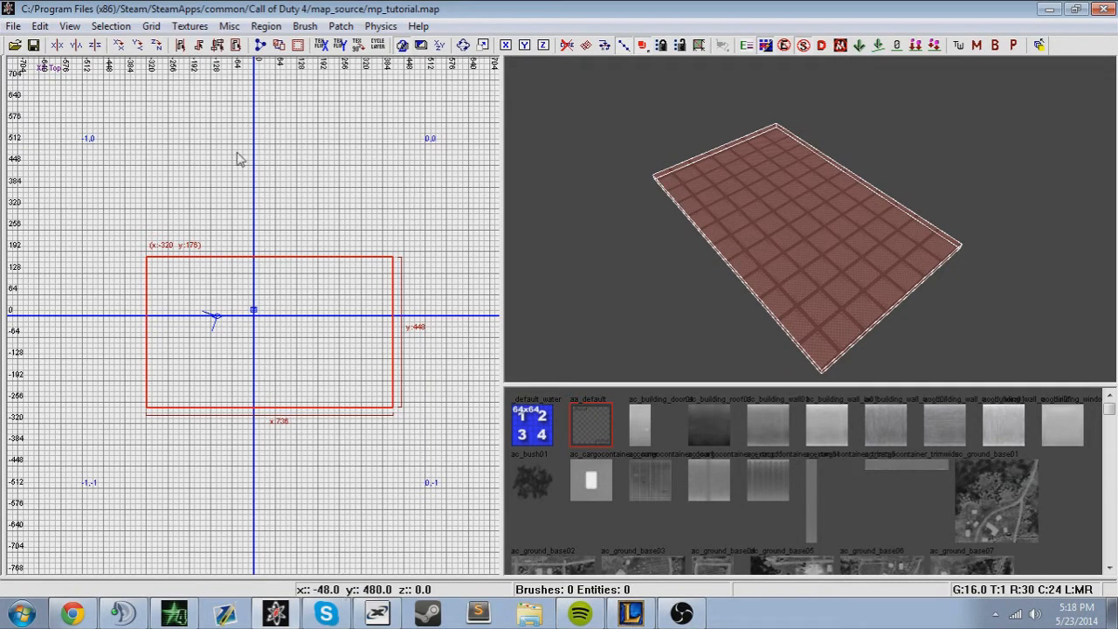
# - Flip the selected brush along the x-axis, rotate it about the x-axis, and undo the rotation
pyautogui.click(61, 48)
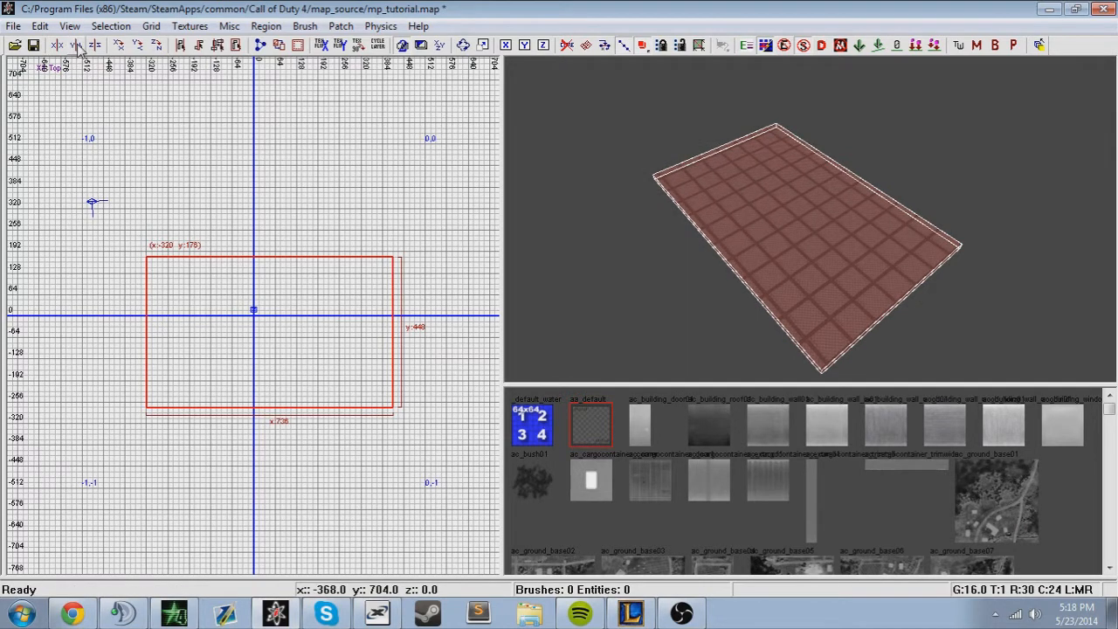
pyautogui.click(118, 45)
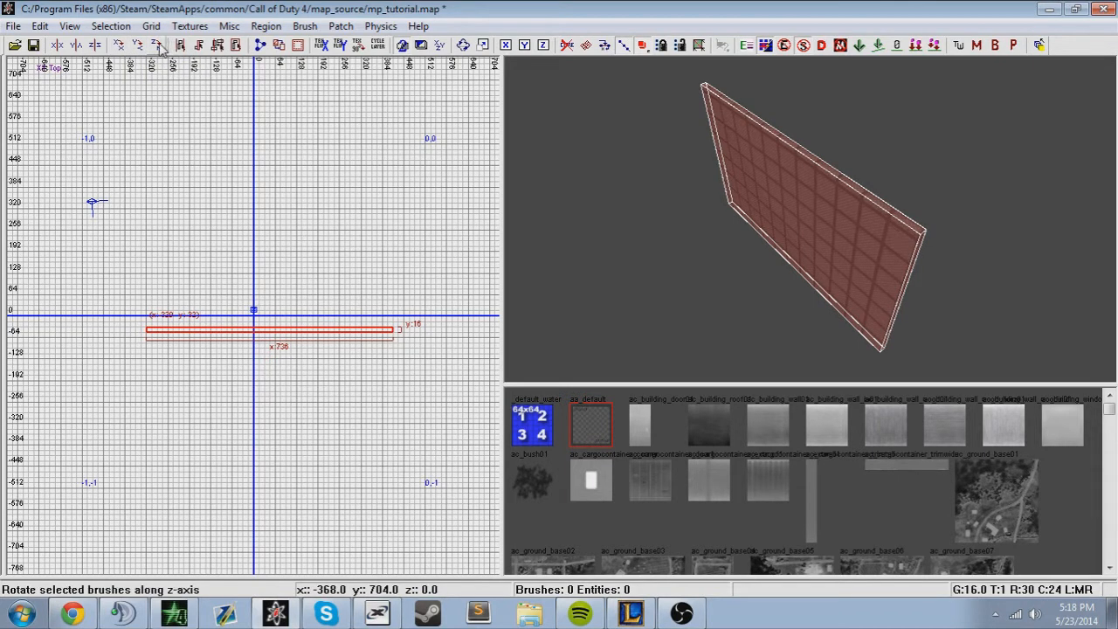
pyautogui.hotkey('ctrl', 'z')
# - Rotate the selected brush twice about each of the z-, y- and x-axes, returning it to lying flat
pyautogui.click(155, 44)
pyautogui.click(155, 44)
pyautogui.doubleClick(137, 45)
pyautogui.click(120, 44)
pyautogui.click(120, 44)
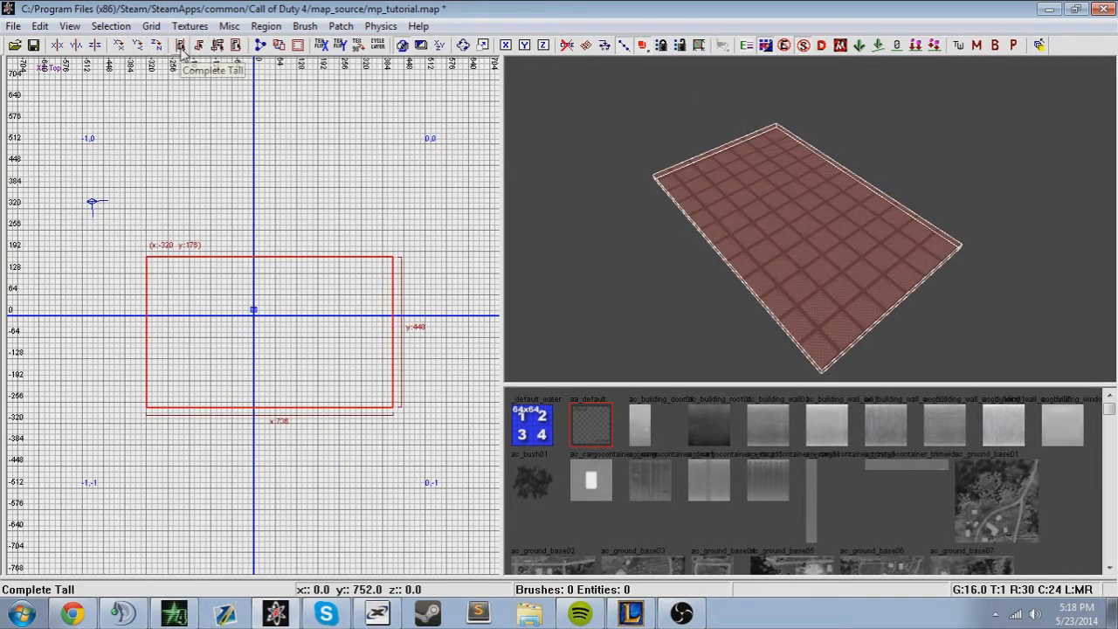
# - Apply the Complete Tall selection using the selected floor brush
pyautogui.click(181, 45)
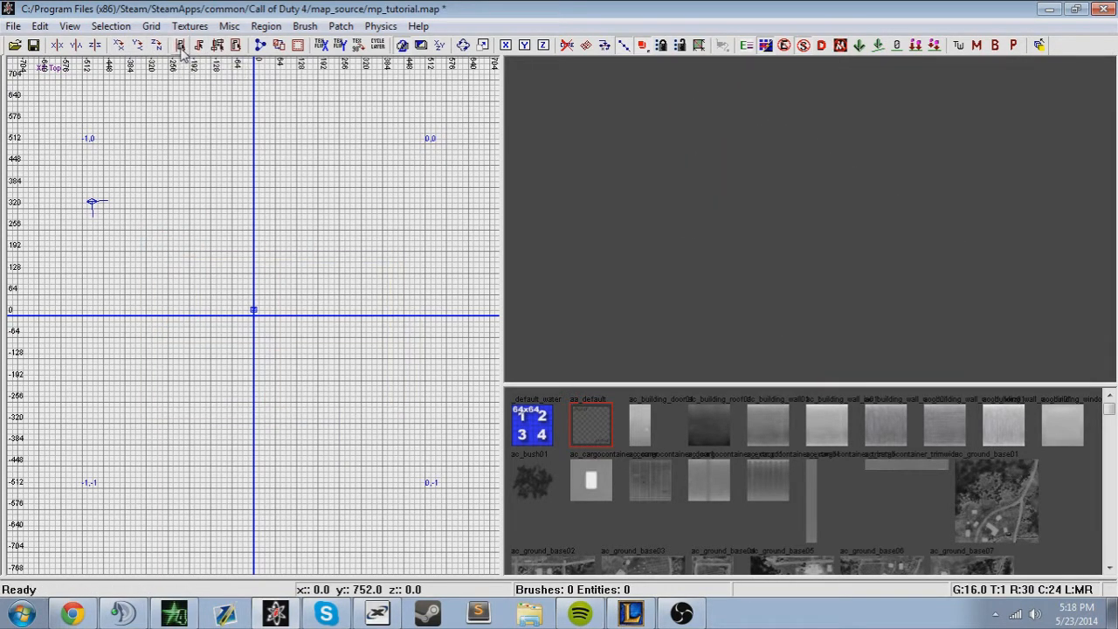
# - Draw a brush about 848 by 816 units in the top view and reduce its height in a side view
pyautogui.moveTo(158, 187)
pyautogui.mouseDown()
pyautogui.moveTo(421, 473)
pyautogui.moveTo(441, 461)
pyautogui.mouseUp()
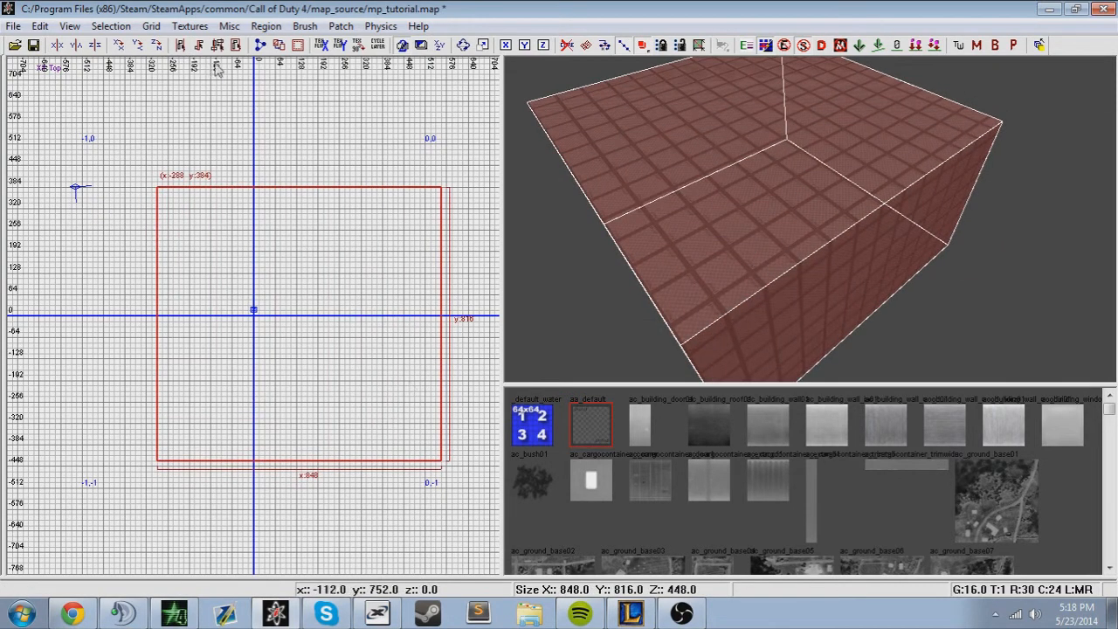
pyautogui.hotkey('ctrl', 'Tab')
pyautogui.moveTo(250, 350); pyautogui.dragTo(263, 305)
pyautogui.hotkey('ctrl', 'Tab')
pyautogui.hotkey('ctrl', 'Tab')
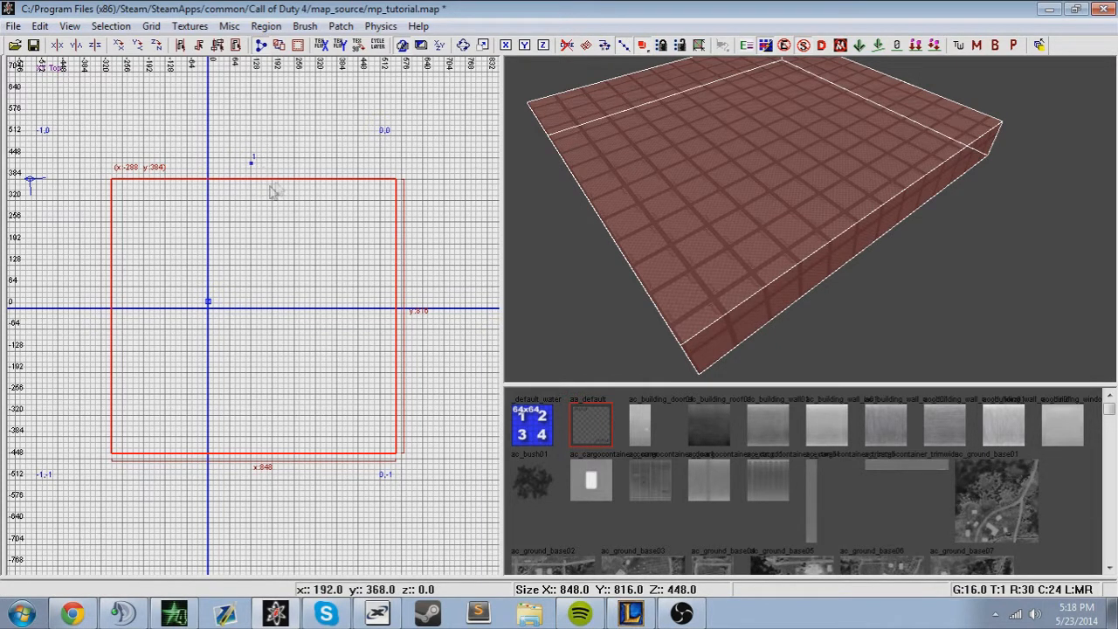
# - Split the brush in two with the clipper along a vertical line at about x 128 in the top view, and undo the split
pyautogui.click(251, 510)
pyautogui.moveTo(780, 212); pyautogui.dragTo(825, 225, button='right')
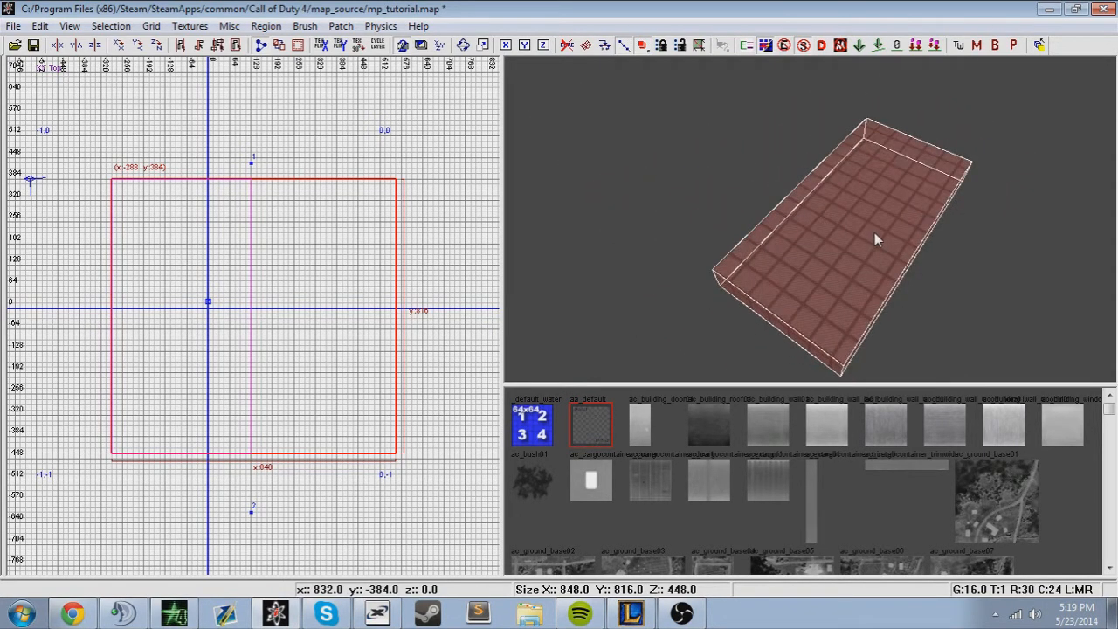
pyautogui.hotkey('shift', 'Return')
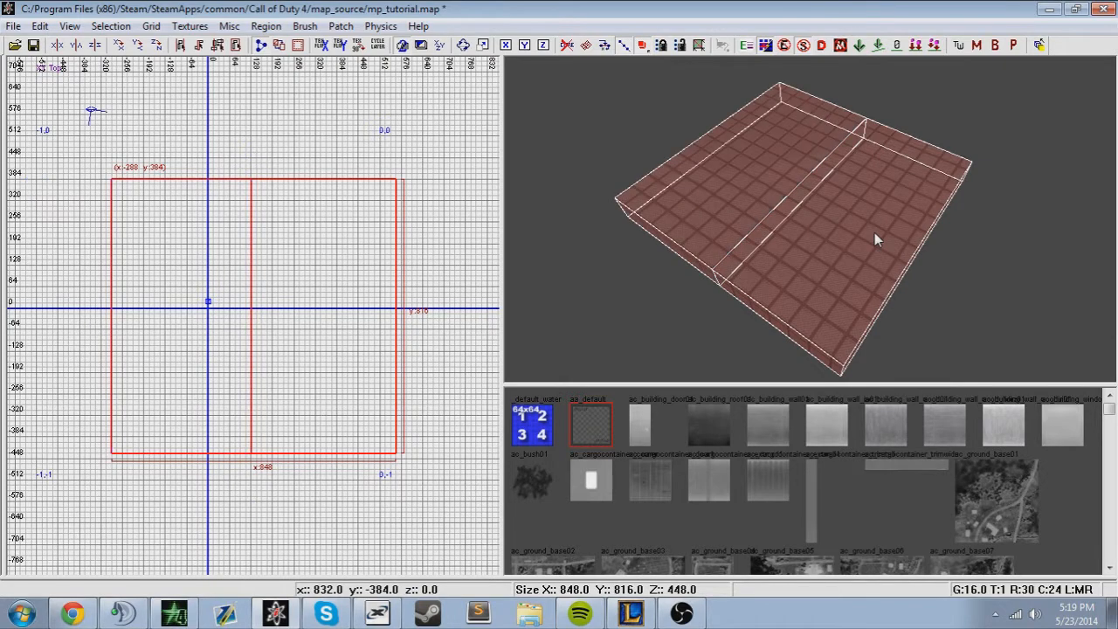
pyautogui.hotkey('ctrl', 'z')
pyautogui.hotkey('ctrl', 'z')
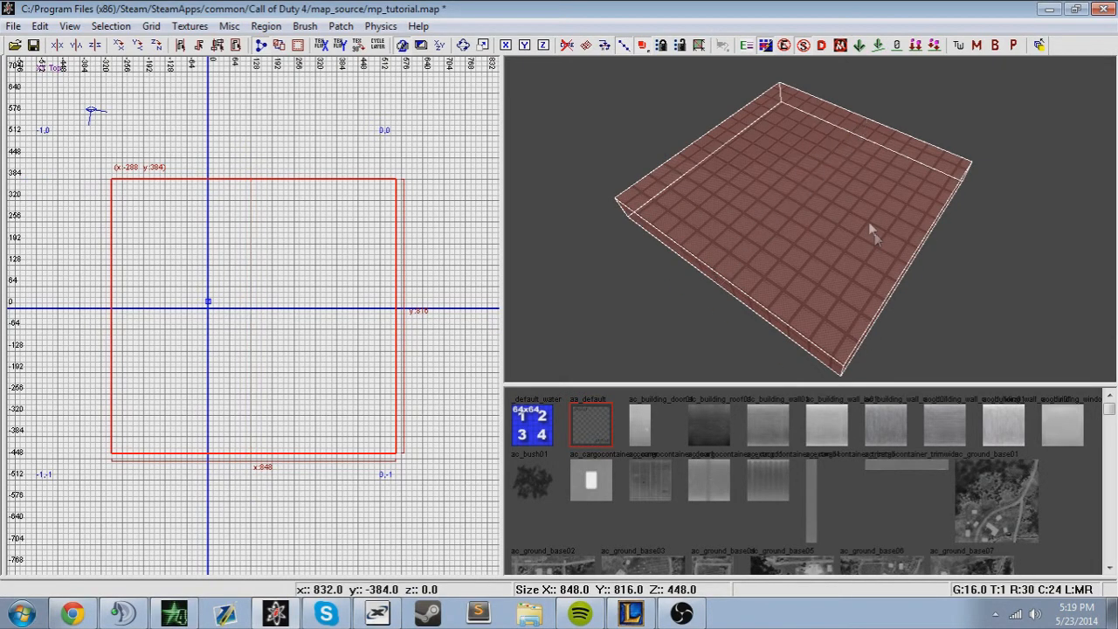
pyautogui.hotkey('ctrl', 'y')
pyautogui.hotkey('ctrl', 'Tab')
pyautogui.hotkey('ctrl', 'Tab')
pyautogui.hotkey('ctrl', 'Tab')
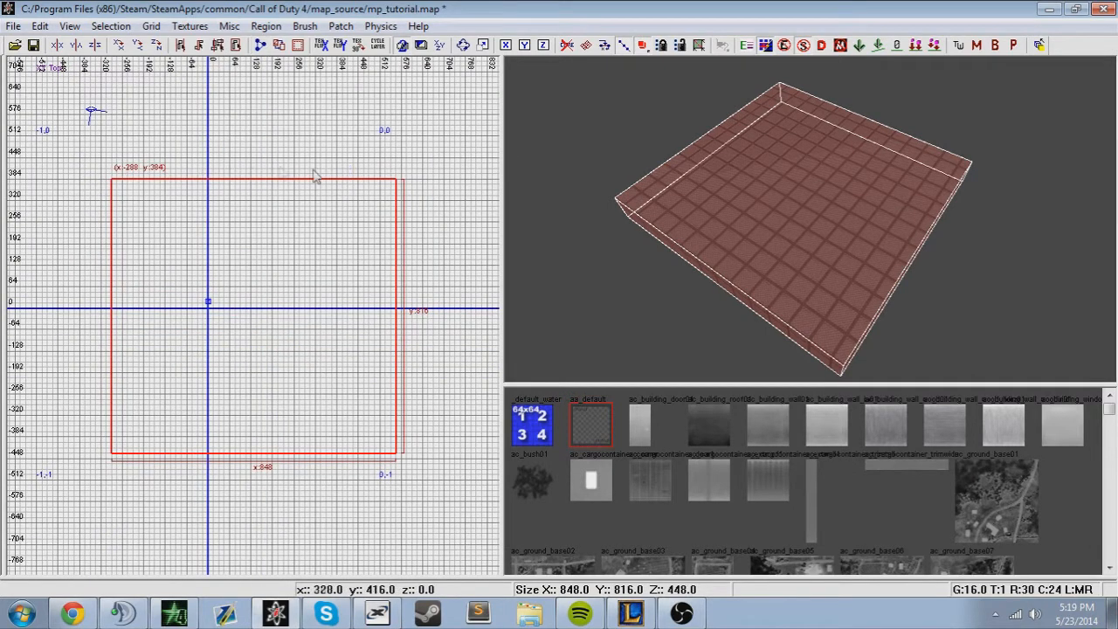
# - Shrink the brush to about 176 by 192 units and make it about 192 units high in the front view
pyautogui.moveTo(255, 124); pyautogui.dragTo(229, 221)
pyautogui.moveTo(429, 521)
pyautogui.mouseDown()
pyautogui.moveTo(371, 448)
pyautogui.moveTo(229, 406)
pyautogui.moveTo(209, 422)
pyautogui.moveTo(210, 412)
pyautogui.mouseUp()
pyautogui.hotkey('ctrl', 'Tab')
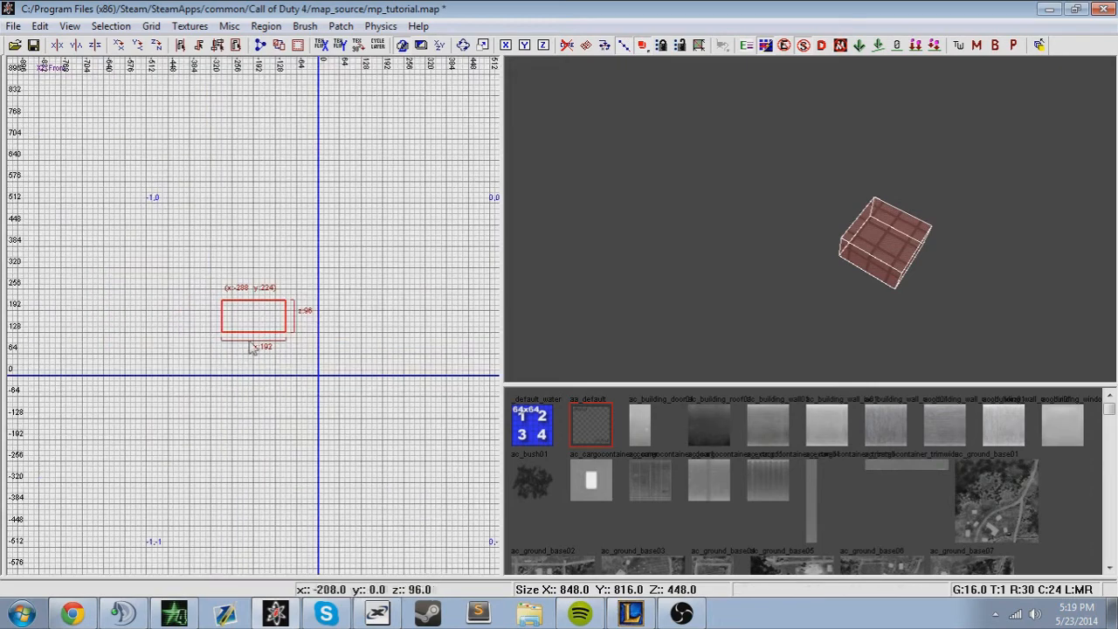
pyautogui.scroll(1, 94, 450)
pyautogui.moveTo(94, 450); pyautogui.dragTo(107, 487)
pyautogui.moveTo(127, 450); pyautogui.dragTo(121, 450)
pyautogui.scroll(4, 273, 394)
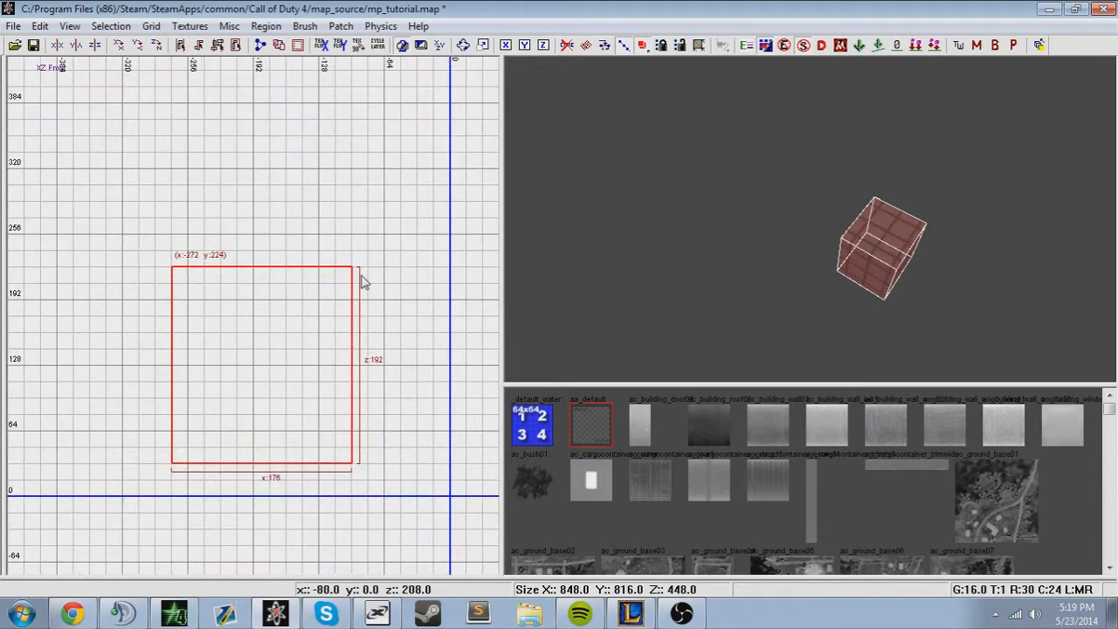
# - Clip the brush diagonally from its upper-right corner to its lower edge in the front view, keeping the narrow wedge
pyautogui.click(298, 464)
pyautogui.moveTo(298, 464); pyautogui.dragTo(285, 466)
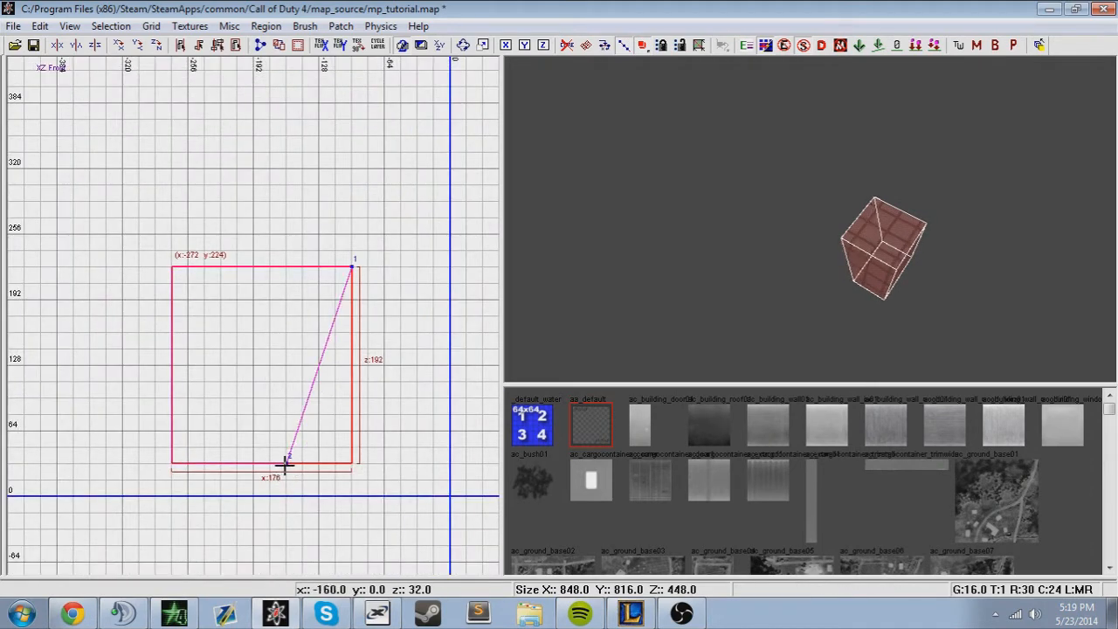
pyautogui.keyDown('shift'); pyautogui.click(863, 251); pyautogui.keyUp('shift')
pyautogui.keyDown('shift'); pyautogui.click(864, 251); pyautogui.keyUp('shift')
pyautogui.press('Return')
pyautogui.keyDown('shift'); pyautogui.click(869, 247); pyautogui.keyUp('shift')
pyautogui.moveTo(869, 245); pyautogui.dragTo(881, 220, button='right')
# - Try to free-rotate the wedge brush in the top view and deselect it
pyautogui.moveTo(314, 177)
pyautogui.mouseDown()
pyautogui.moveTo(345, 142)
pyautogui.moveTo(332, 349)
pyautogui.moveTo(342, 312)
pyautogui.mouseUp()
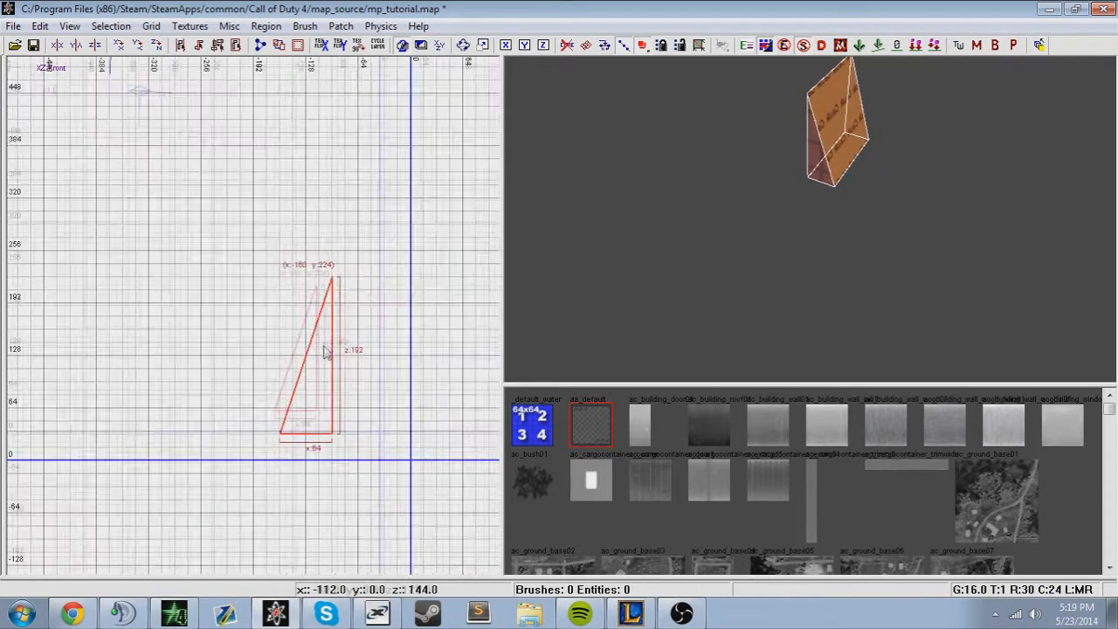
pyautogui.hotkey('ctrl', 'Tab')
pyautogui.scroll(-2, 315, 319)
pyautogui.press('r')
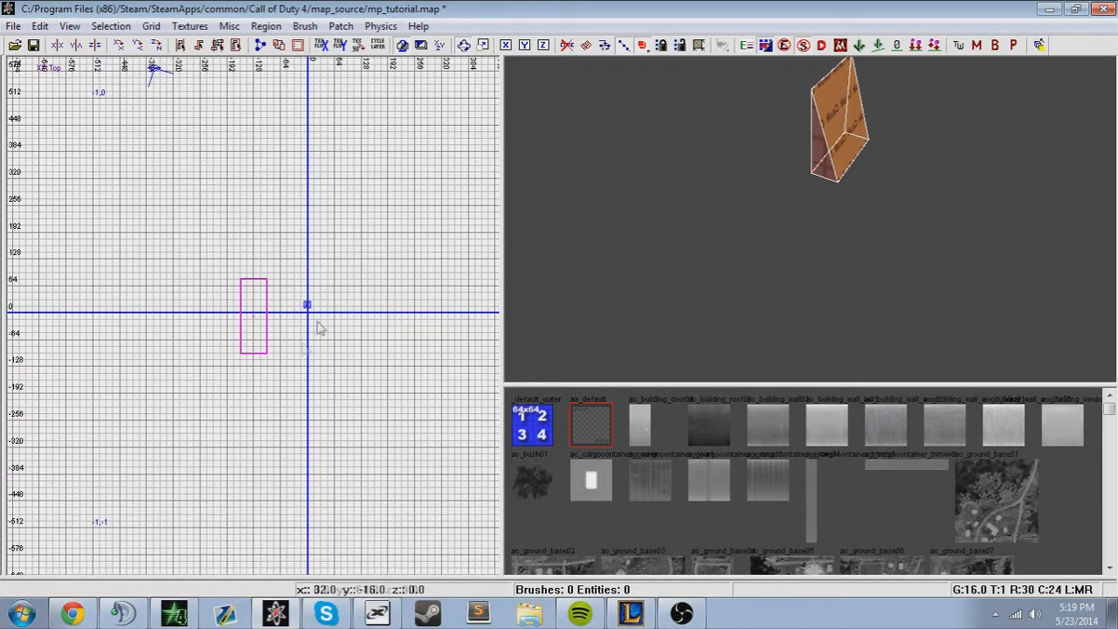
pyautogui.moveTo(320, 320)
pyautogui.mouseDown()
pyautogui.moveTo(304, 326)
pyautogui.moveTo(312, 239)
pyautogui.mouseUp()
pyautogui.press('r')
pyautogui.press('Escape')
pyautogui.moveTo(822, 253)
pyautogui.mouseDown(button='right')
pyautogui.moveTo(822, 273)
pyautogui.moveTo(823, 254)
pyautogui.mouseUp(button='right')
# - Undo the wedge's rotation, the diagonal clip and the resizing edits, back to the 848-unit-wide full-height brush
pyautogui.hotkey('ctrl', 'z')
pyautogui.hotkey('ctrl', 'z')
pyautogui.hotkey('ctrl', 'z')
pyautogui.hotkey('ctrl', 'z')
pyautogui.hotkey('ctrl', 'z')
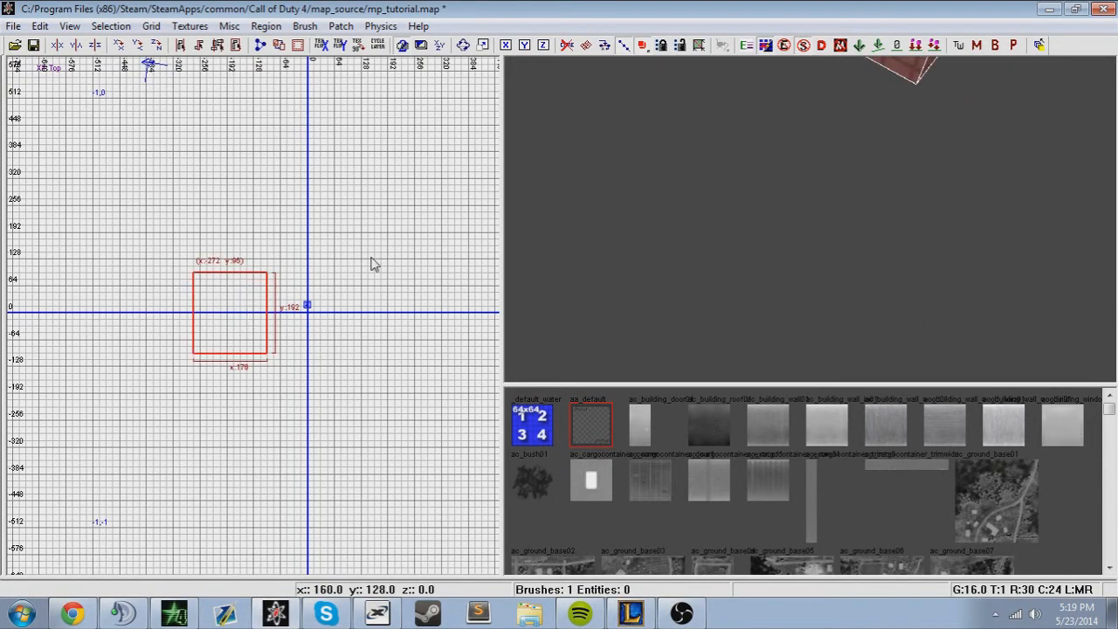
pyautogui.scroll(-5, 871, 230)
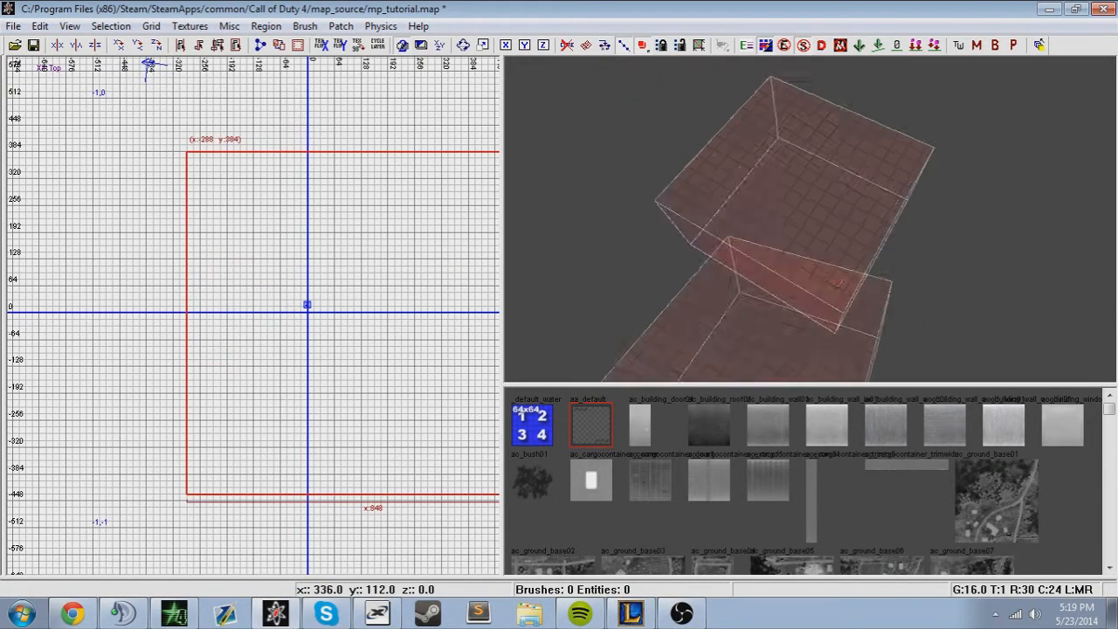
pyautogui.moveTo(871, 231); pyautogui.dragTo(871, 216, button='right')
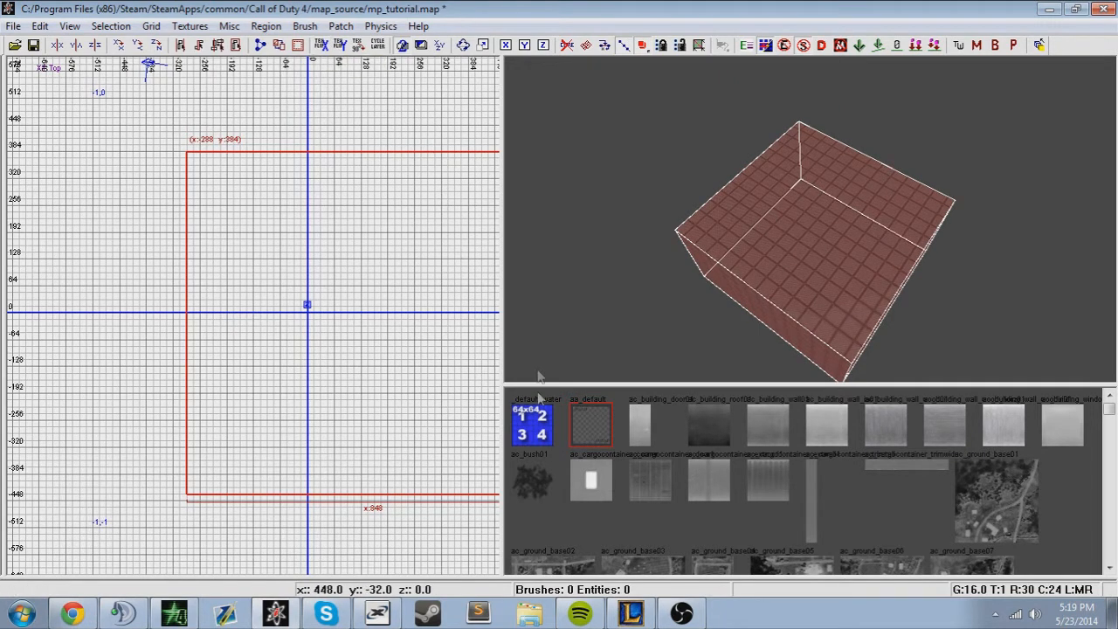
# - Apply the _default_water texture to the selected brush and replace it with ac_building_wall_wood01
pyautogui.click(539, 428)
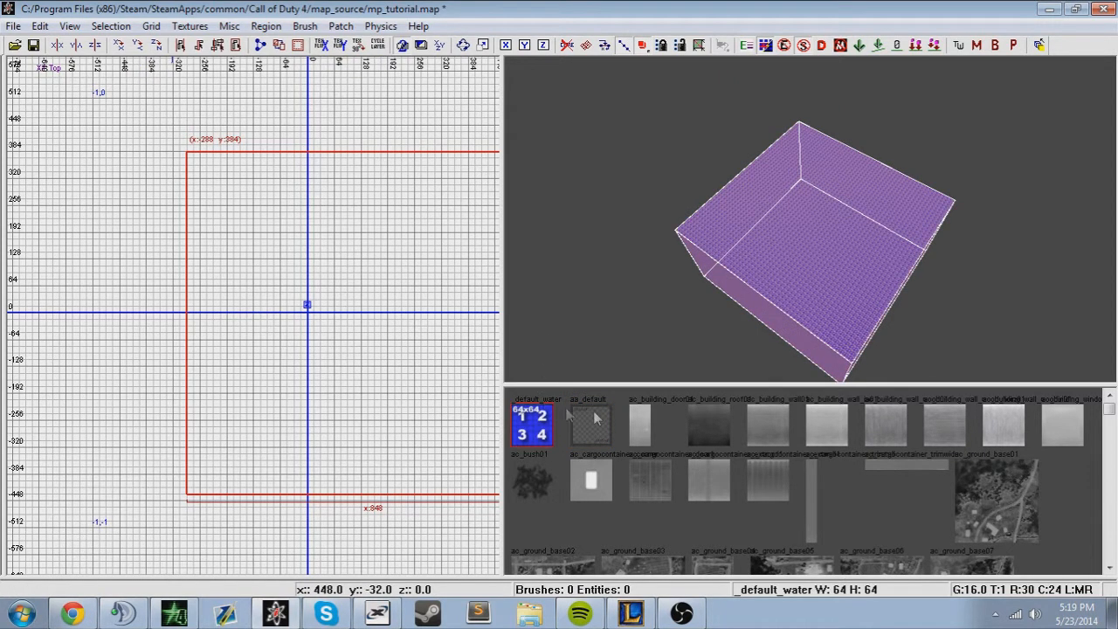
pyautogui.click(885, 428)
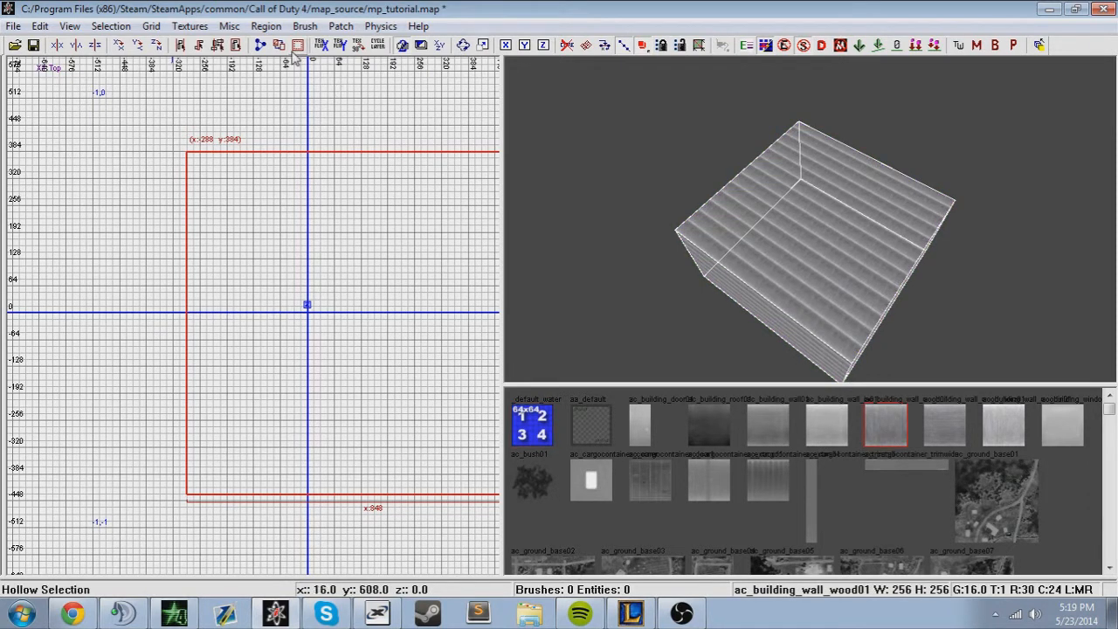
pyautogui.moveTo(817, 256); pyautogui.dragTo(786, 236, button='right')
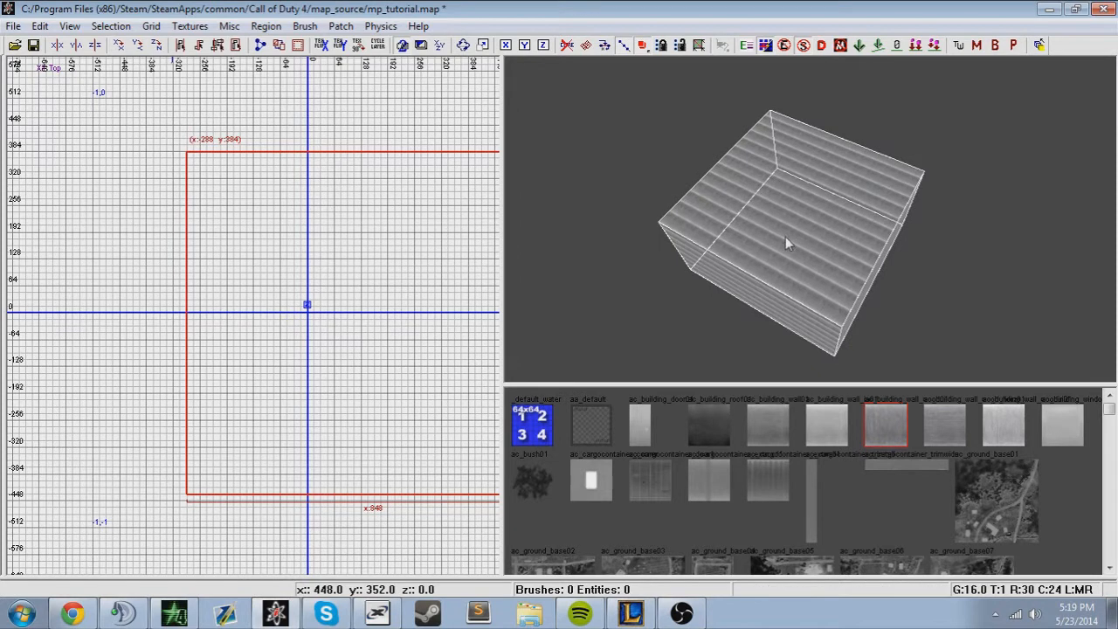
# - Flip the brush's wood texture along X and Y and rotate it by 90 degrees four times
pyautogui.click(322, 50)
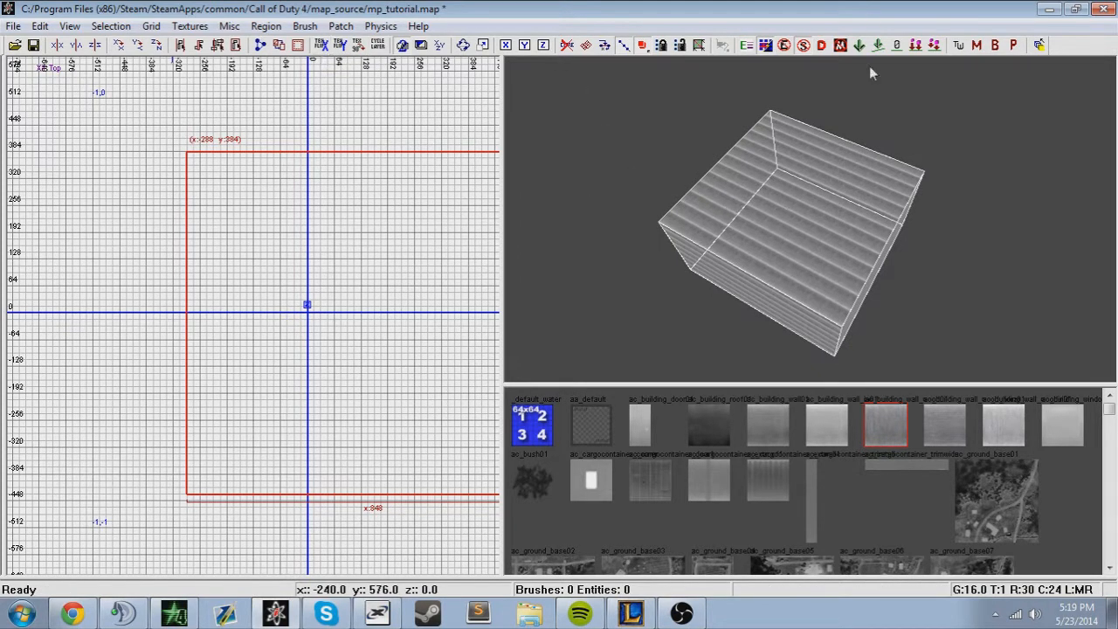
pyautogui.click(343, 48)
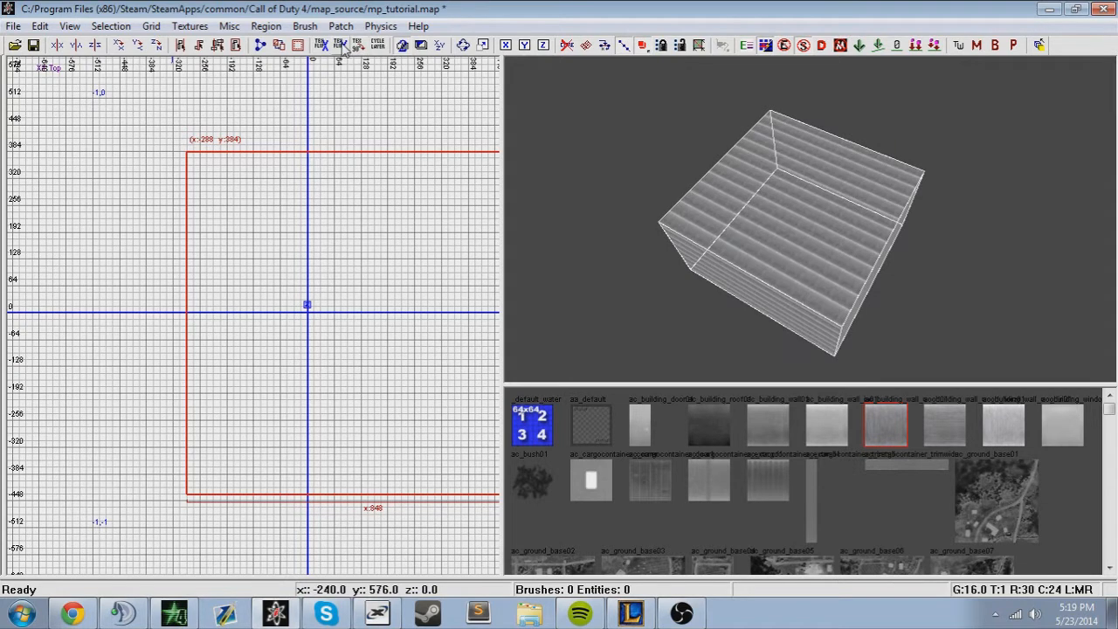
pyautogui.click(359, 46)
pyautogui.click(360, 49)
pyautogui.click(360, 48)
pyautogui.click(360, 48)
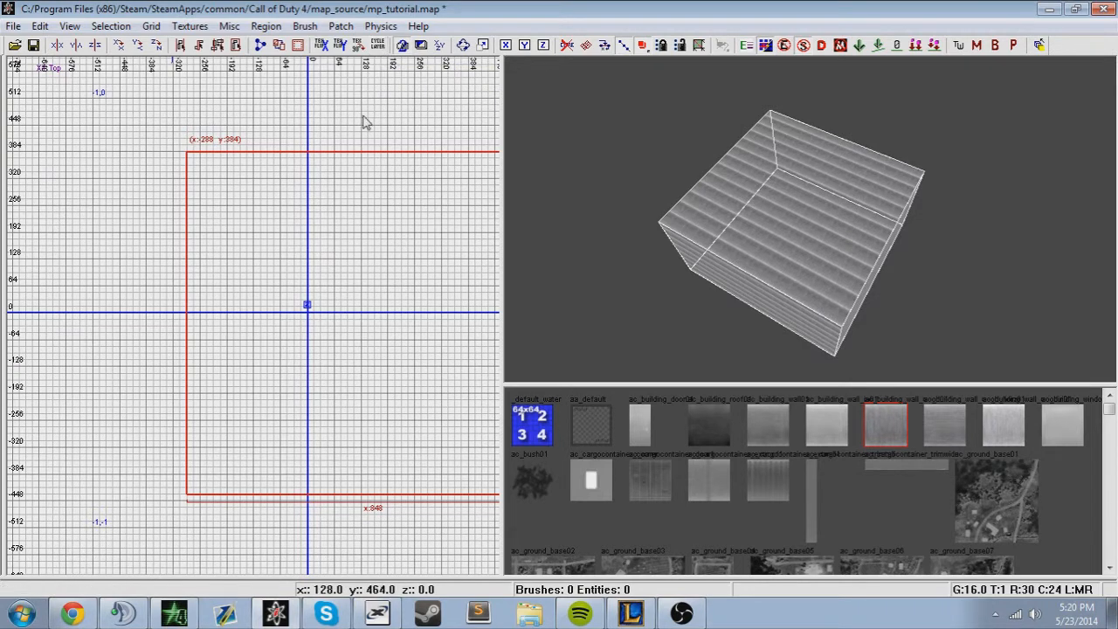
# - Cycle the brush's display through the smoothing and lightmap layers and back to the texture layer
pyautogui.click(381, 53)
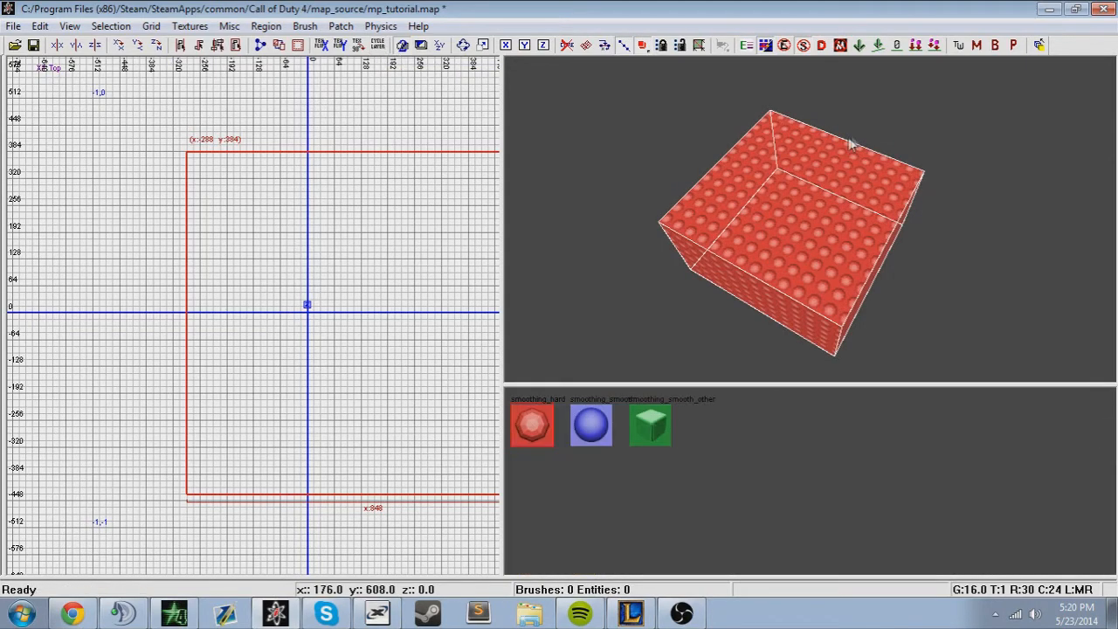
pyautogui.click(377, 46)
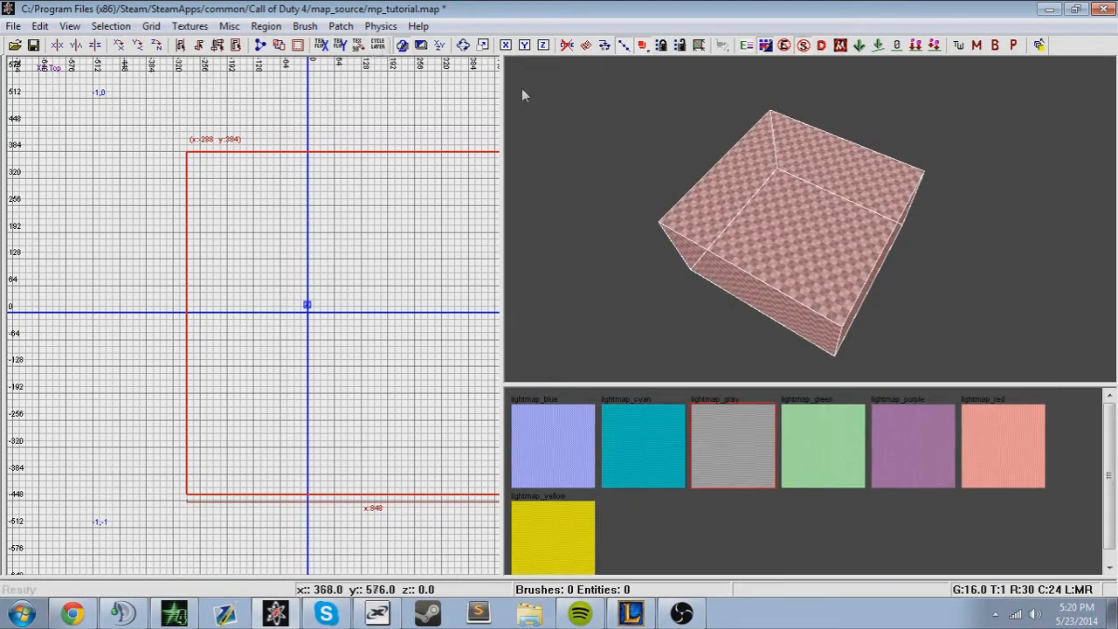
pyautogui.moveTo(883, 192)
pyautogui.mouseDown(button='right')
pyautogui.moveTo(883, 170)
pyautogui.moveTo(884, 208)
pyautogui.mouseUp(button='right')
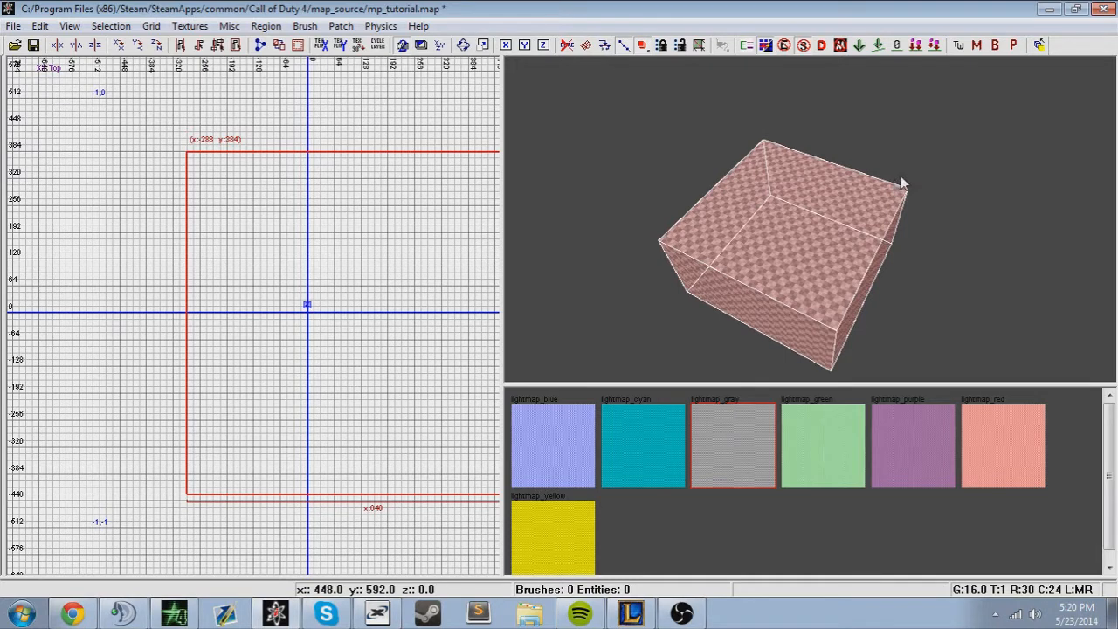
pyautogui.moveTo(903, 184); pyautogui.dragTo(903, 206, button='right')
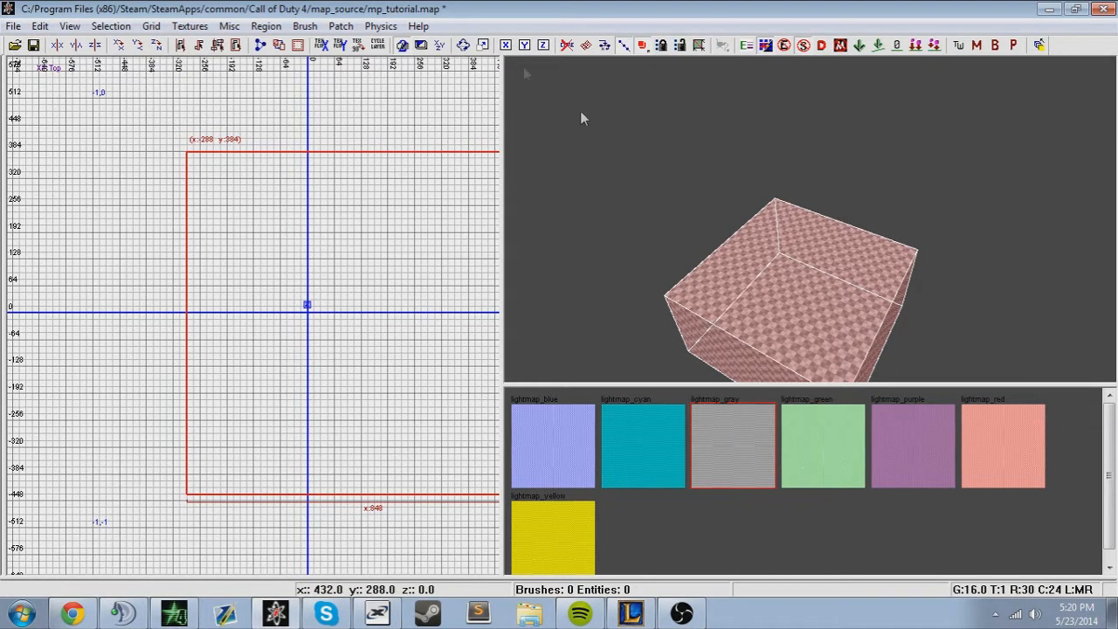
pyautogui.click(379, 46)
pyautogui.click(378, 45)
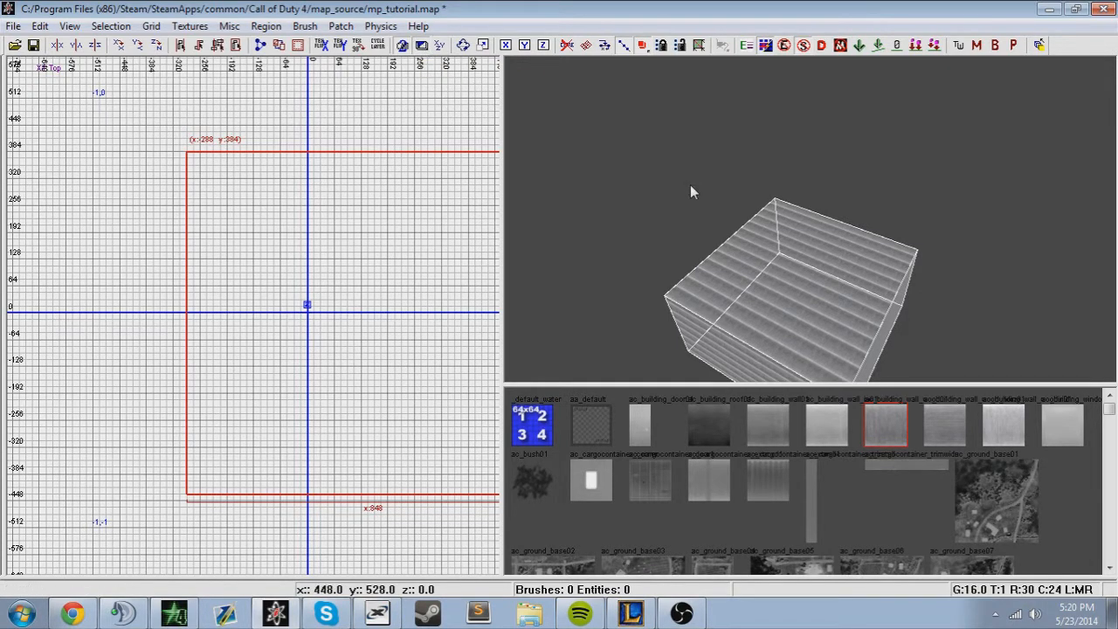
# - Examine the textured brush from several angles and cycle the 2D view through its side, front and top projections
pyautogui.moveTo(691, 184); pyautogui.dragTo(690, 219, button='right')
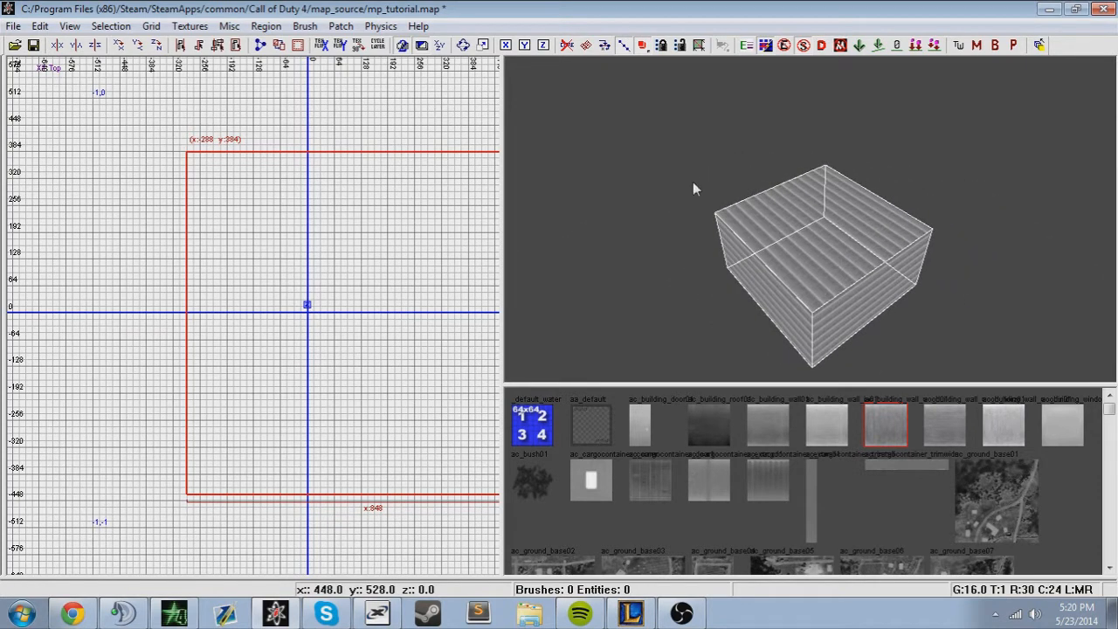
pyautogui.moveTo(862, 180); pyautogui.dragTo(812, 214, button='right')
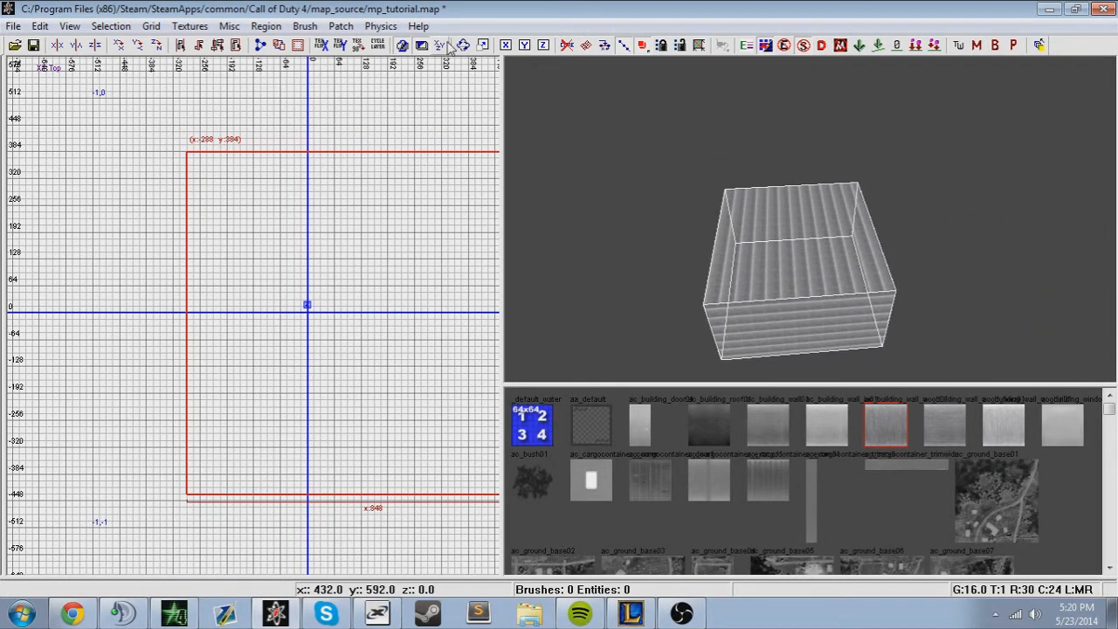
pyautogui.moveTo(879, 167); pyautogui.dragTo(904, 166, button='right')
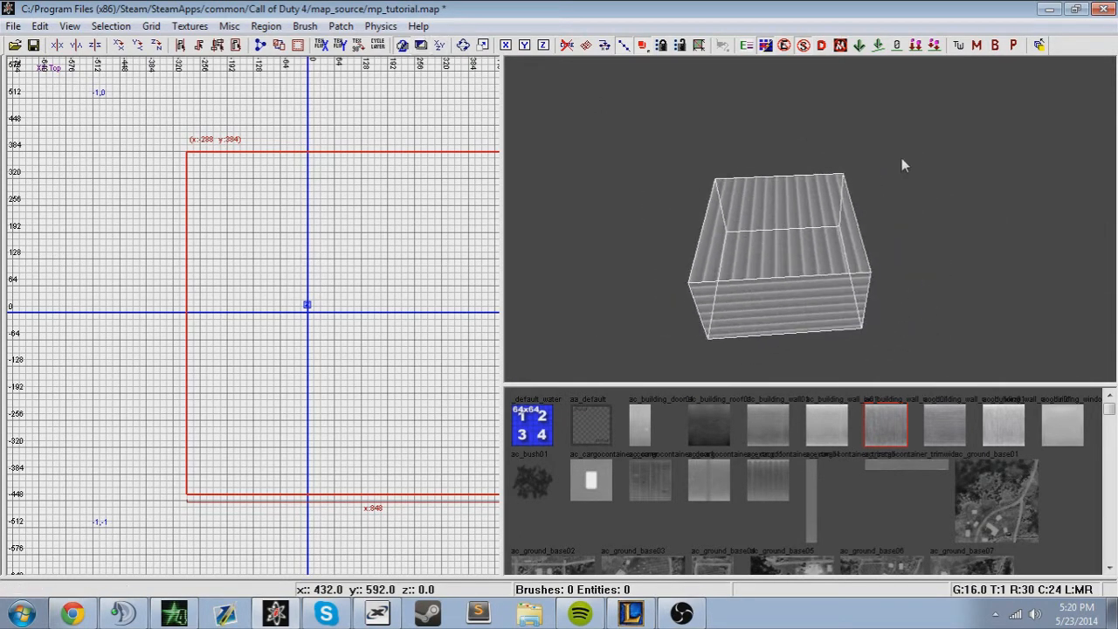
pyautogui.click(443, 45)
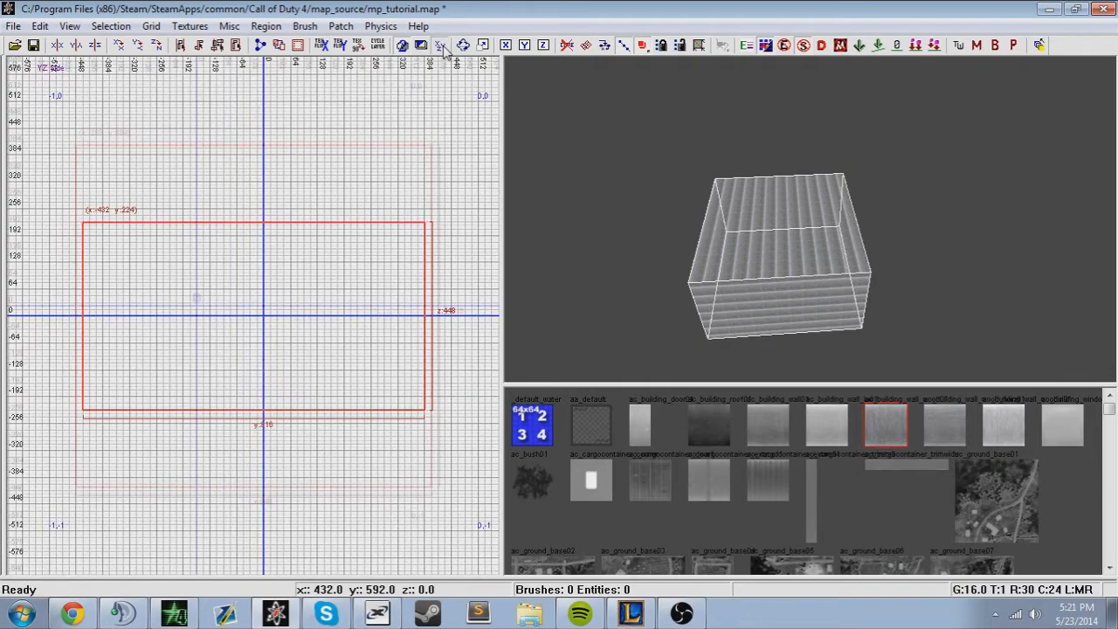
pyautogui.scroll(-3, 285, 281)
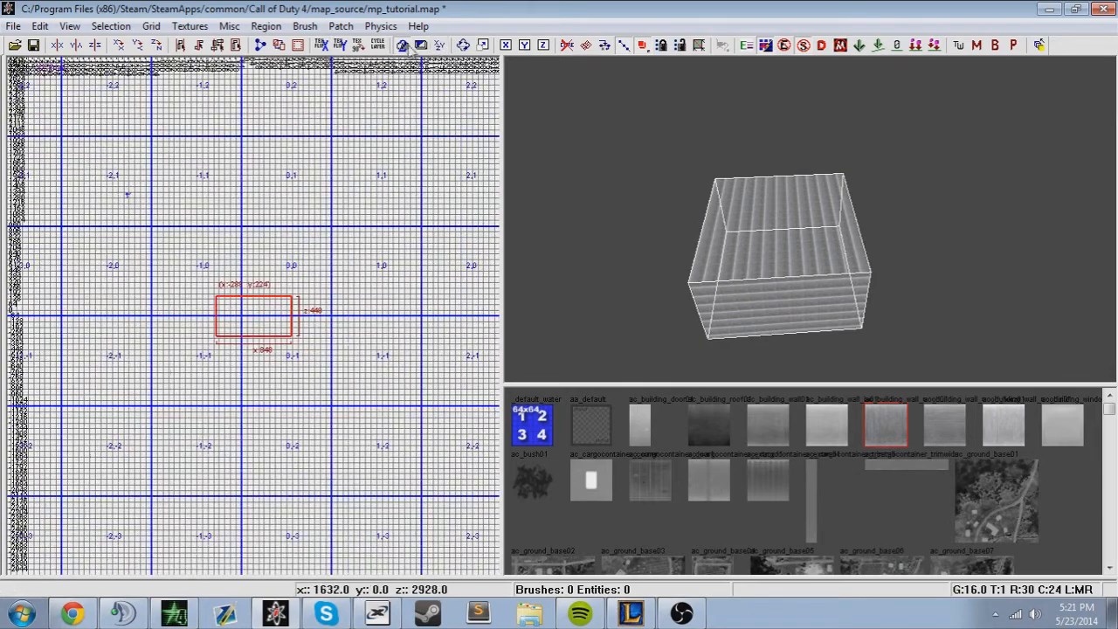
pyautogui.click(442, 47)
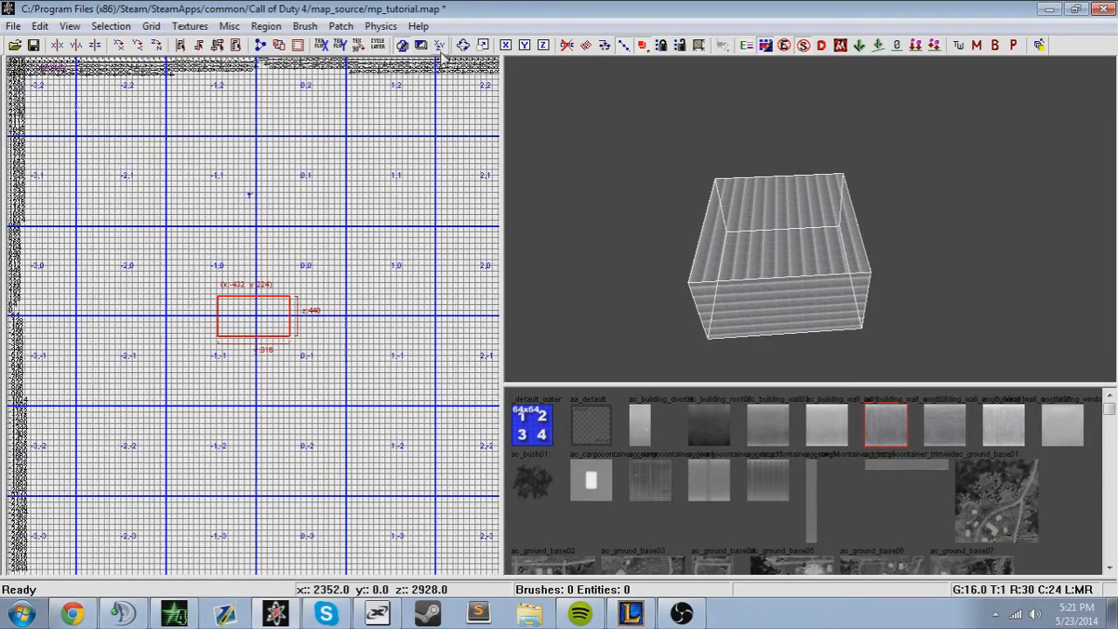
pyautogui.click(441, 48)
pyautogui.click(441, 48)
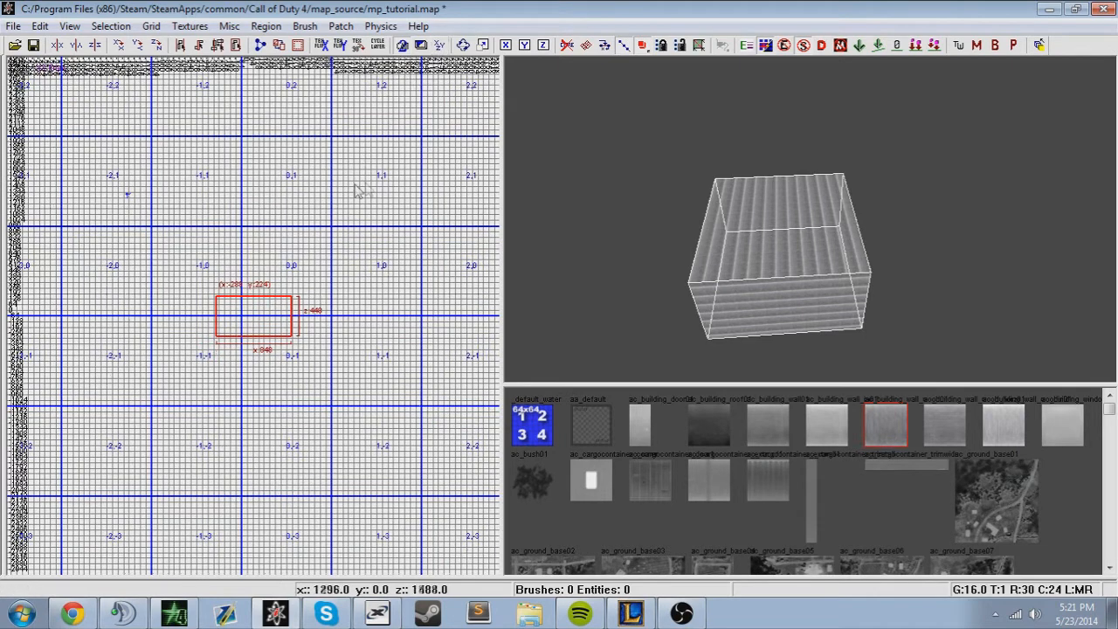
pyautogui.click(444, 45)
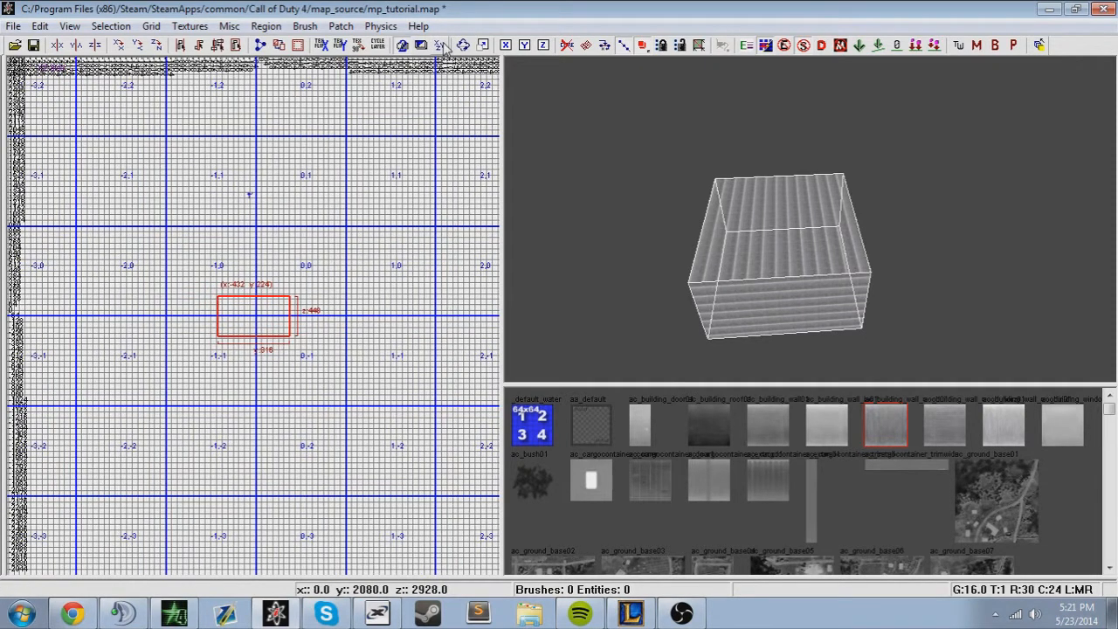
# - Resize the brush to about 1536 units along x and 16 units in height, and undo the last edit
pyautogui.click(441, 46)
pyautogui.moveTo(305, 276)
pyautogui.mouseDown()
pyautogui.moveTo(319, 231)
pyautogui.moveTo(288, 266)
pyautogui.moveTo(288, 313)
pyautogui.moveTo(333, 254)
pyautogui.moveTo(223, 247)
pyautogui.mouseUp()
pyautogui.click(441, 46)
pyautogui.hotkey('ctrl', 'z')
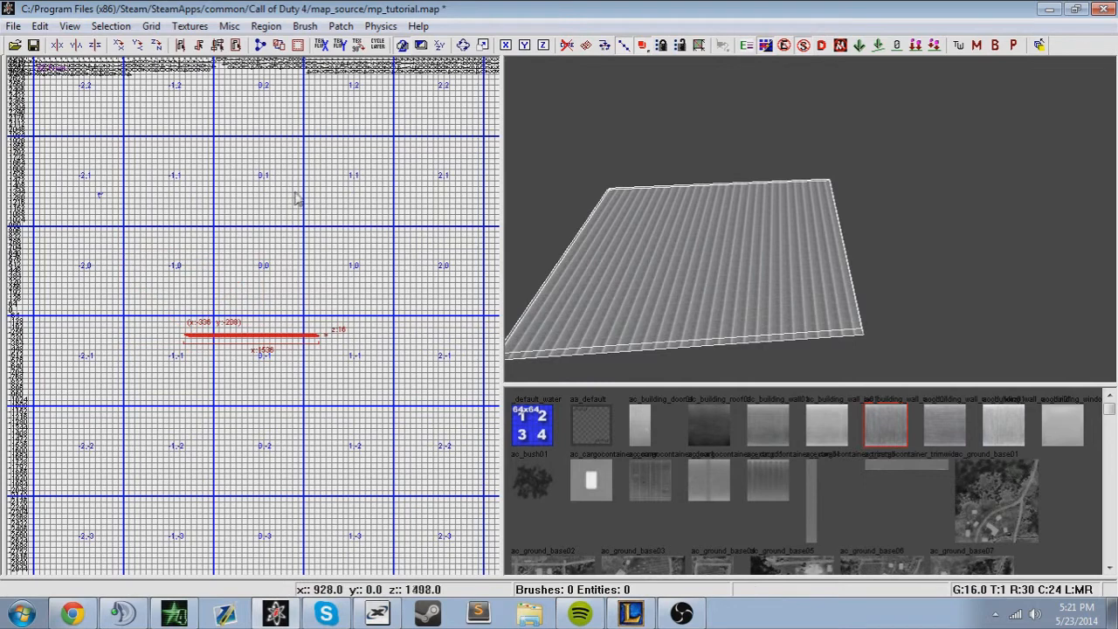
pyautogui.scroll(2, 296, 252)
pyautogui.scroll(1, 340, 370)
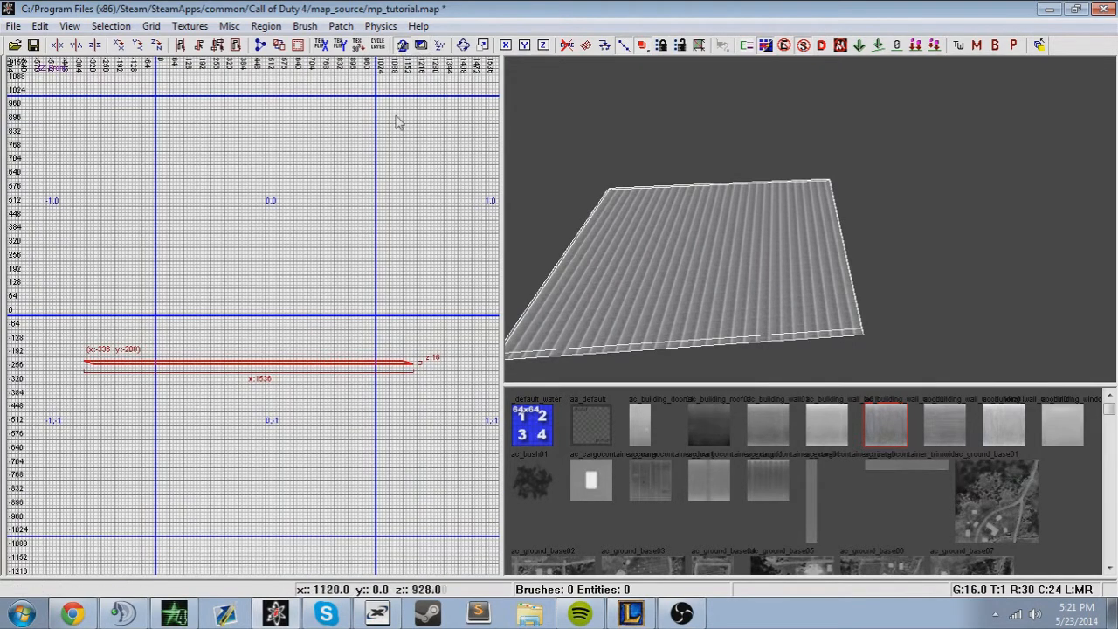
# - Move the brush about 48 units along x and stand it upright with Free Rotation, undoing the trial rotations
pyautogui.moveTo(319, 270); pyautogui.dragTo(332, 272)
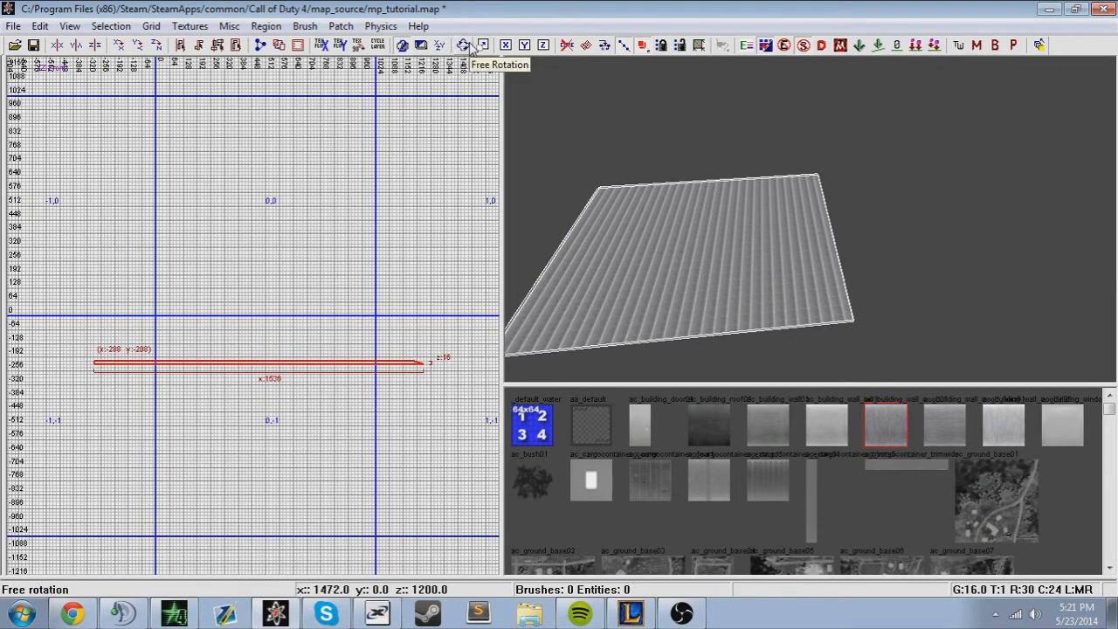
pyautogui.click(470, 47)
pyautogui.moveTo(685, 198); pyautogui.dragTo(620, 203, button='right')
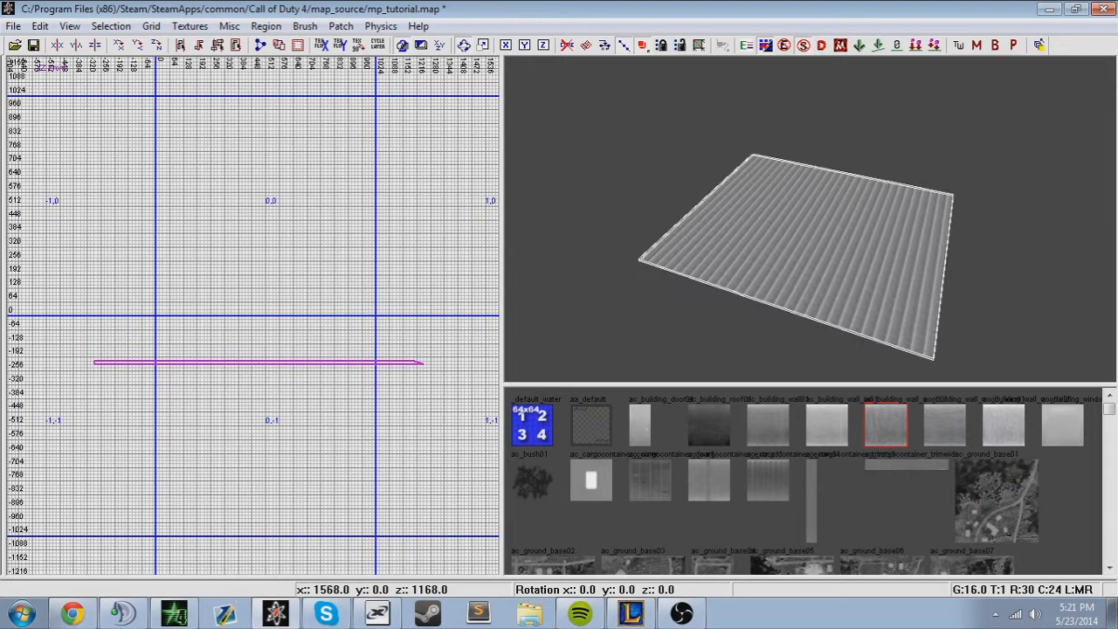
pyautogui.moveTo(405, 241); pyautogui.dragTo(418, 208)
pyautogui.hotkey('ctrl', 'z')
pyautogui.moveTo(398, 246); pyautogui.dragTo(399, 188)
pyautogui.hotkey('ctrl', 'z')
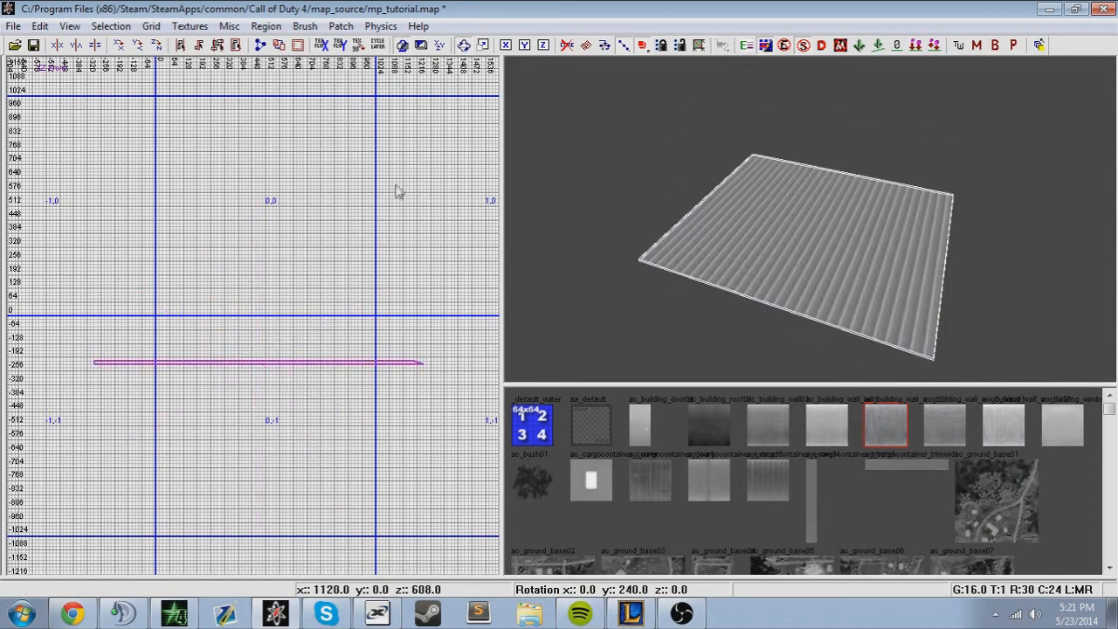
pyautogui.moveTo(372, 242); pyautogui.dragTo(379, 185)
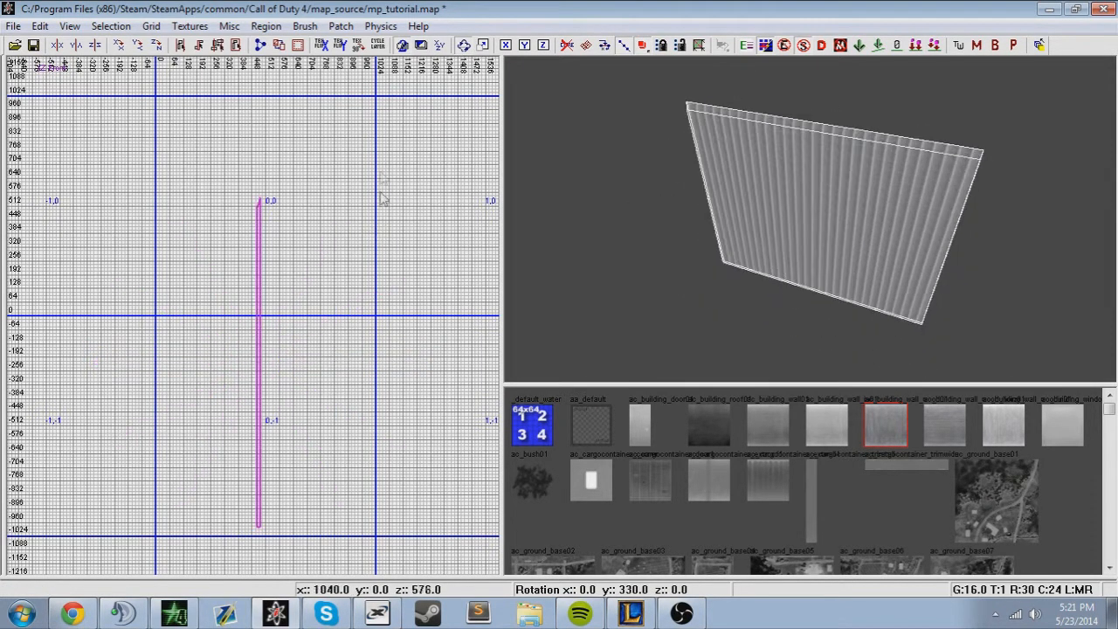
# - Try stretching the upright brush to about 1728 units in height, and undo that resize
pyautogui.click(463, 45)
pyautogui.moveTo(379, 235); pyautogui.dragTo(387, 208)
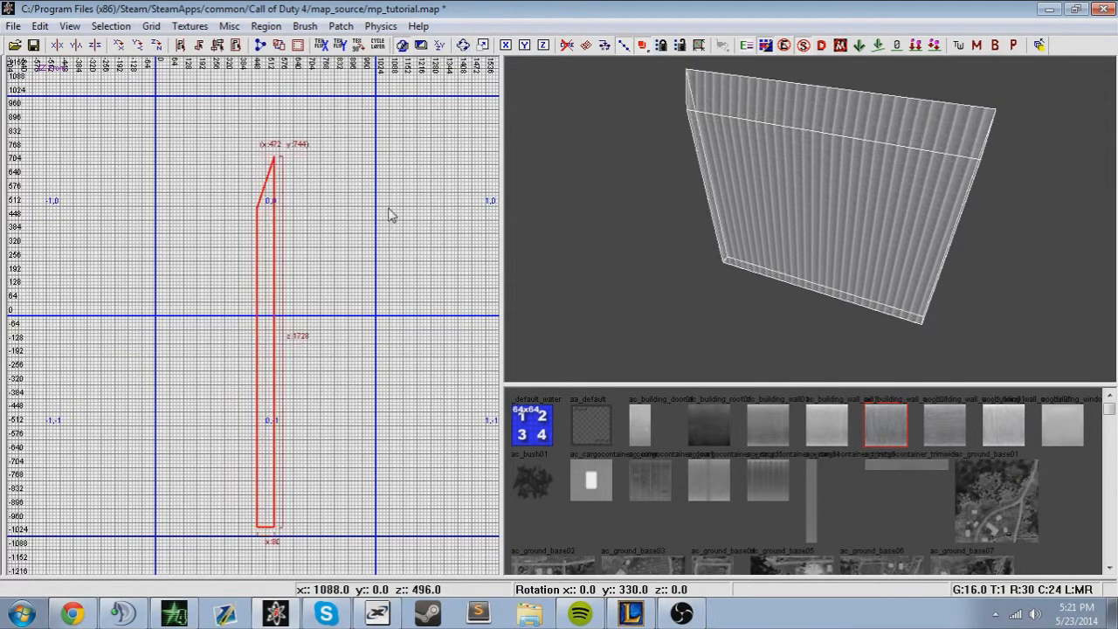
pyautogui.hotkey('ctrl', 'z')
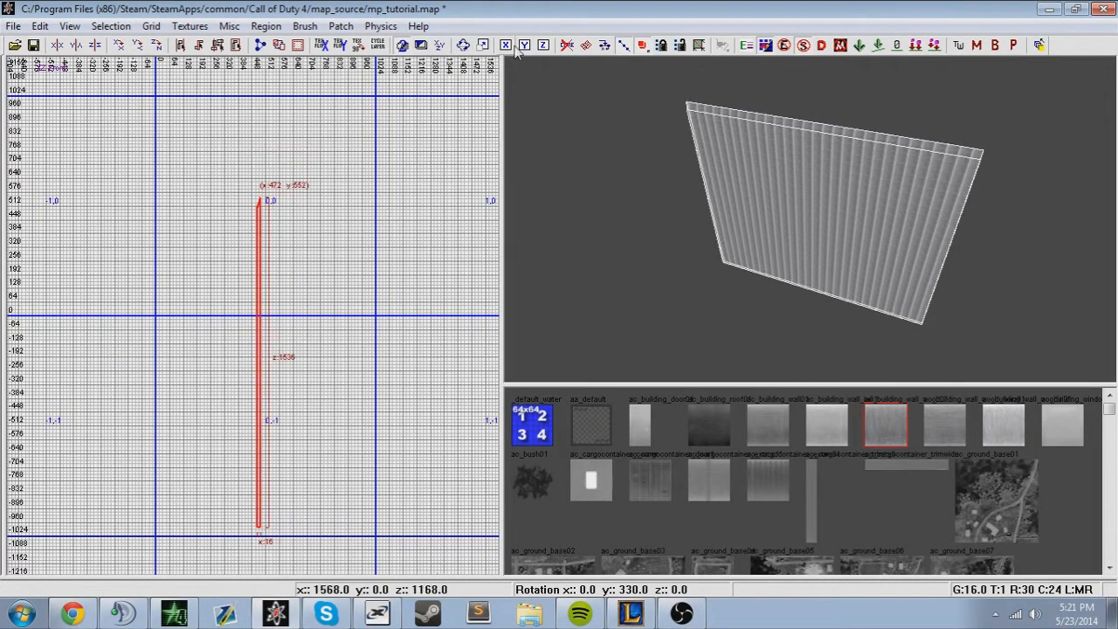
# - Lay the brush flat by rotating it -90 degrees about the y axis with Free Rotation
pyautogui.click(464, 44)
pyautogui.moveTo(398, 188)
pyautogui.mouseDown()
pyautogui.moveTo(334, 131)
pyautogui.moveTo(332, 324)
pyautogui.mouseUp()
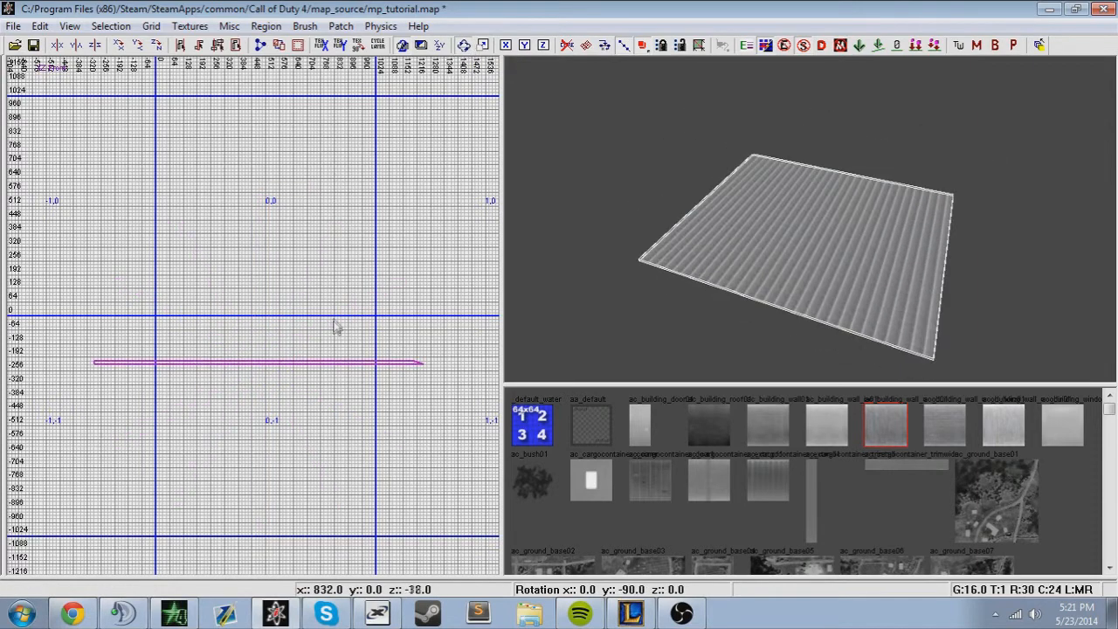
pyautogui.click(464, 44)
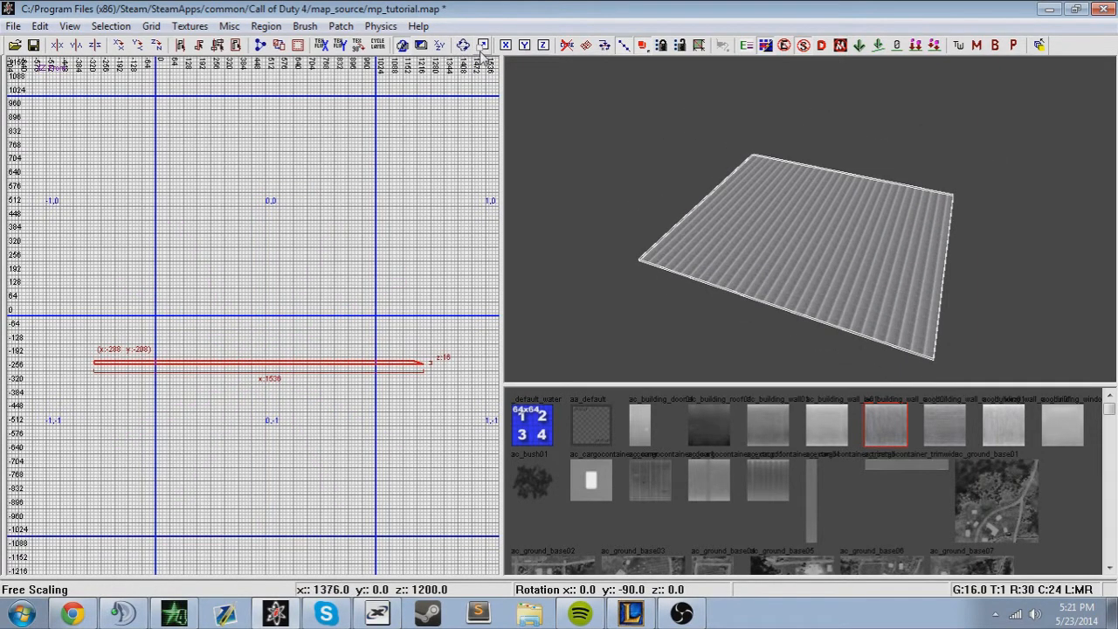
# - Try Free Scaling on the brush, and resize it to about 2032 units along x and 272 units in height
pyautogui.click(482, 46)
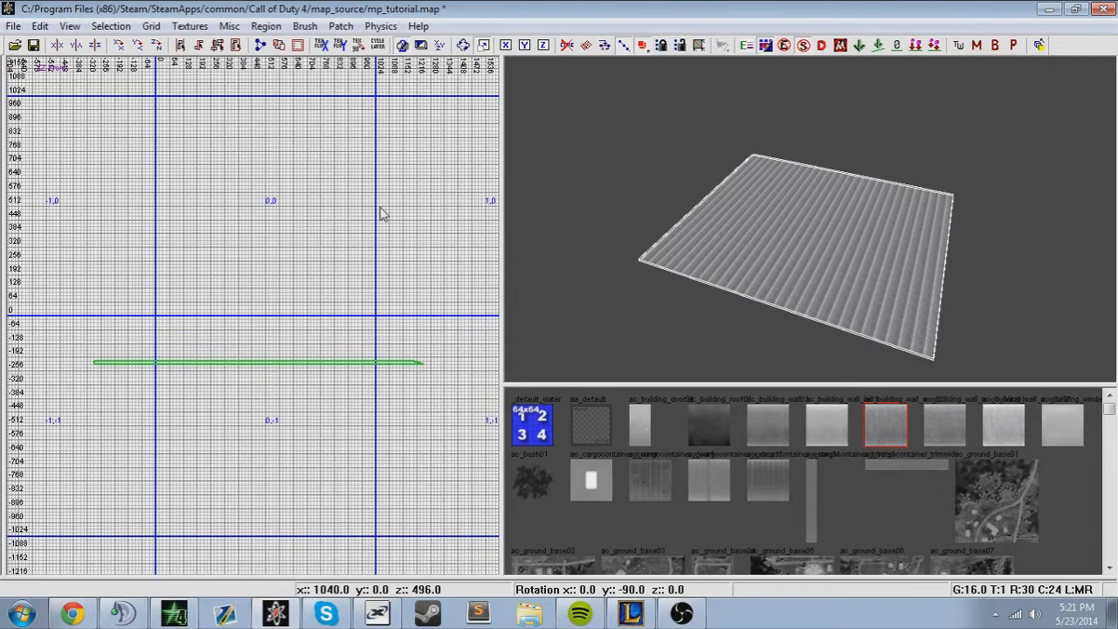
pyautogui.moveTo(314, 410)
pyautogui.mouseDown(button='right')
pyautogui.moveTo(318, 281)
pyautogui.moveTo(320, 429)
pyautogui.mouseUp(button='right')
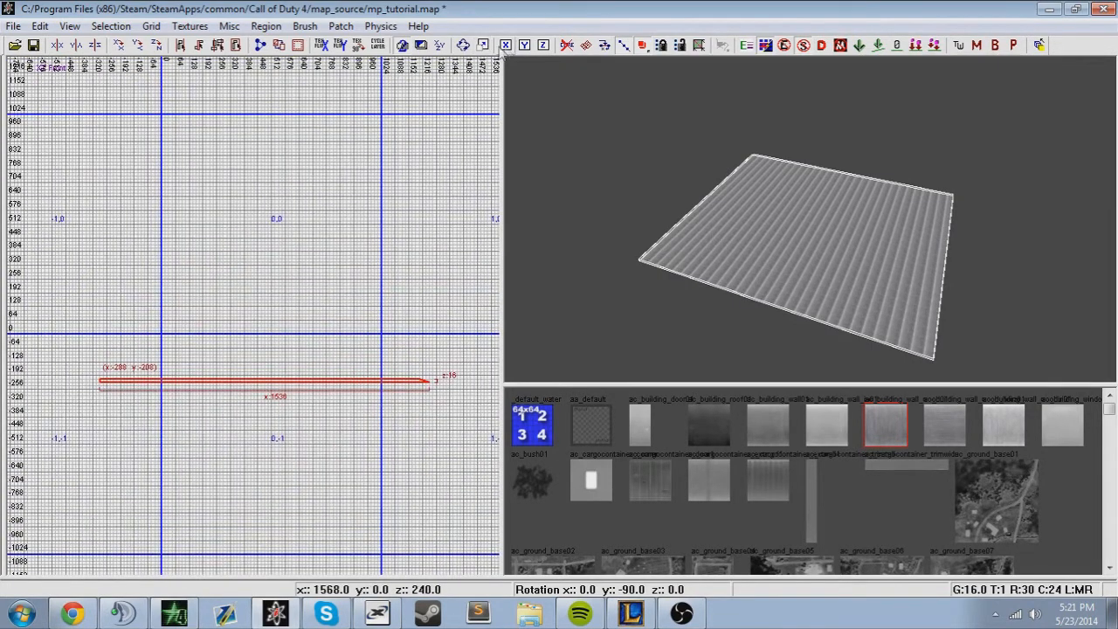
pyautogui.moveTo(377, 235)
pyautogui.mouseDown()
pyautogui.moveTo(332, 255)
pyautogui.moveTo(311, 205)
pyautogui.mouseUp()
pyautogui.scroll(-3, 315, 209)
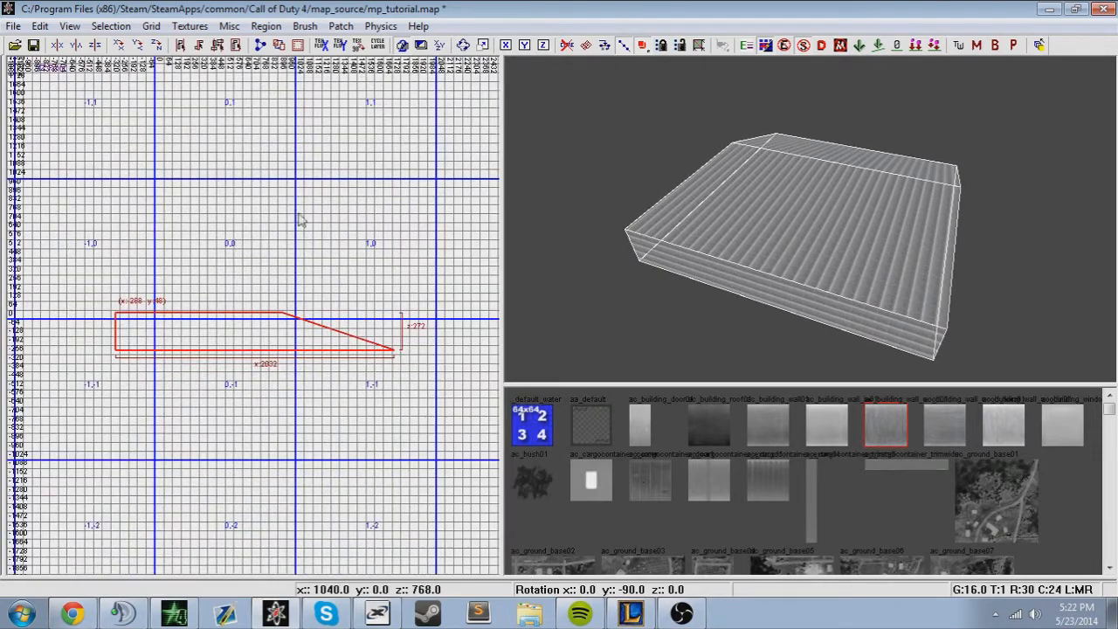
pyautogui.scroll(2, 300, 219)
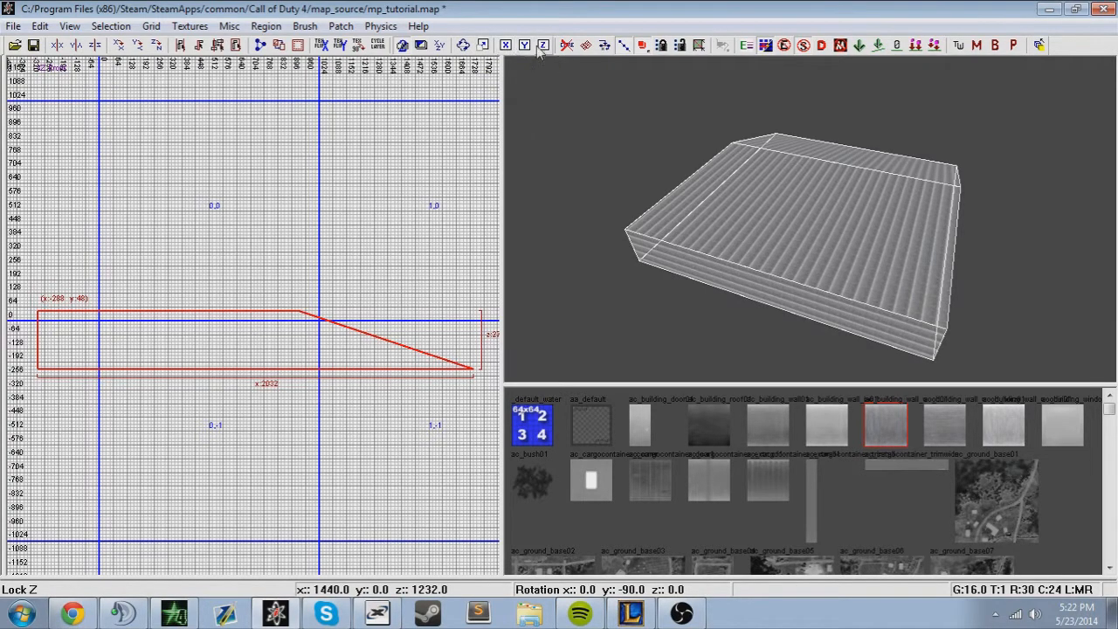
# - Lock editing to the x axis and lengthen the brush to about 2512 units along x
pyautogui.click(512, 48)
pyautogui.moveTo(350, 248); pyautogui.dragTo(404, 286, button='right')
pyautogui.moveTo(562, 222); pyautogui.dragTo(859, 233, button='right')
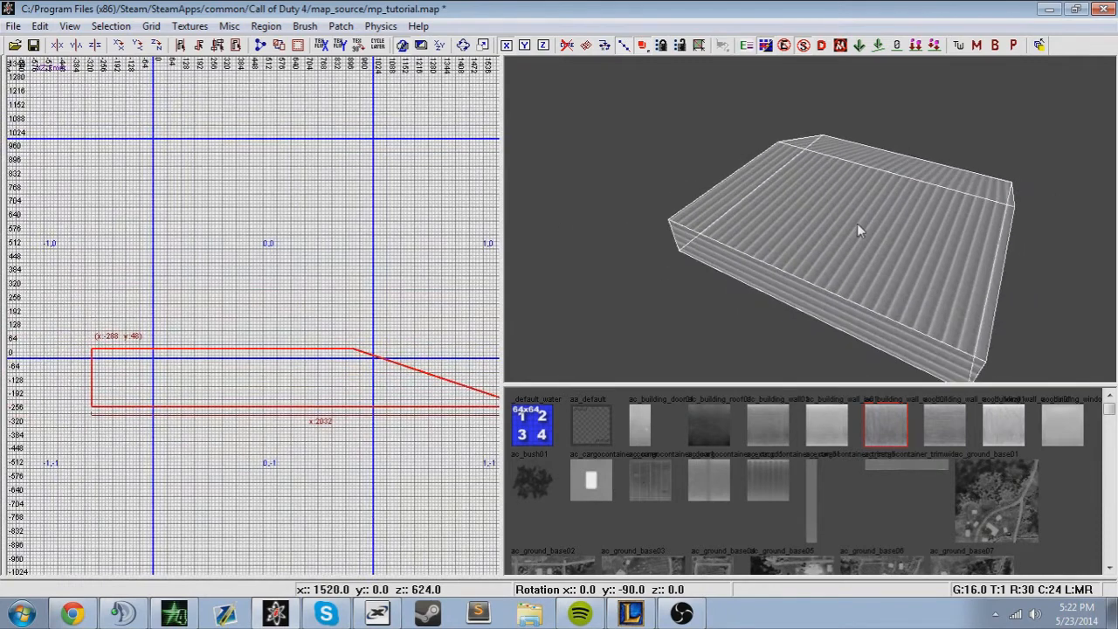
pyautogui.moveTo(382, 250); pyautogui.dragTo(348, 237, button='right')
pyautogui.click(506, 46)
pyautogui.moveTo(358, 193)
pyautogui.mouseDown()
pyautogui.moveTo(371, 127)
pyautogui.moveTo(270, 413)
pyautogui.moveTo(193, 239)
pyautogui.moveTo(386, 55)
pyautogui.mouseUp()
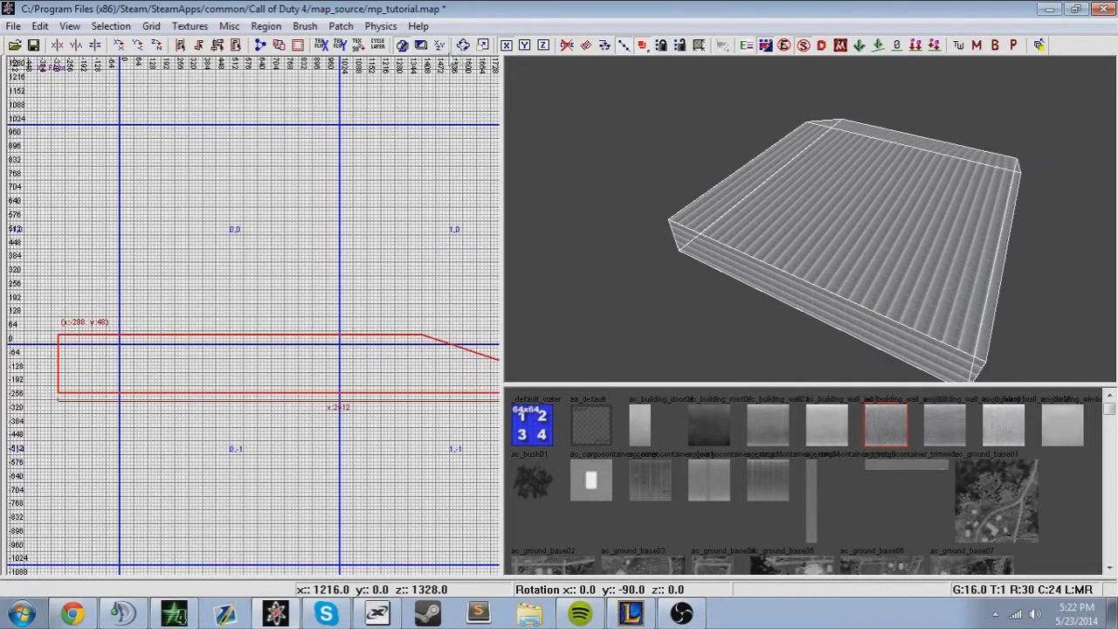
# - Try raising the top of the brush with the x axis lock on and off, undoing the attempts
pyautogui.click(513, 50)
pyautogui.moveTo(356, 214); pyautogui.dragTo(357, 132)
pyautogui.hotkey('ctrl', 'z')
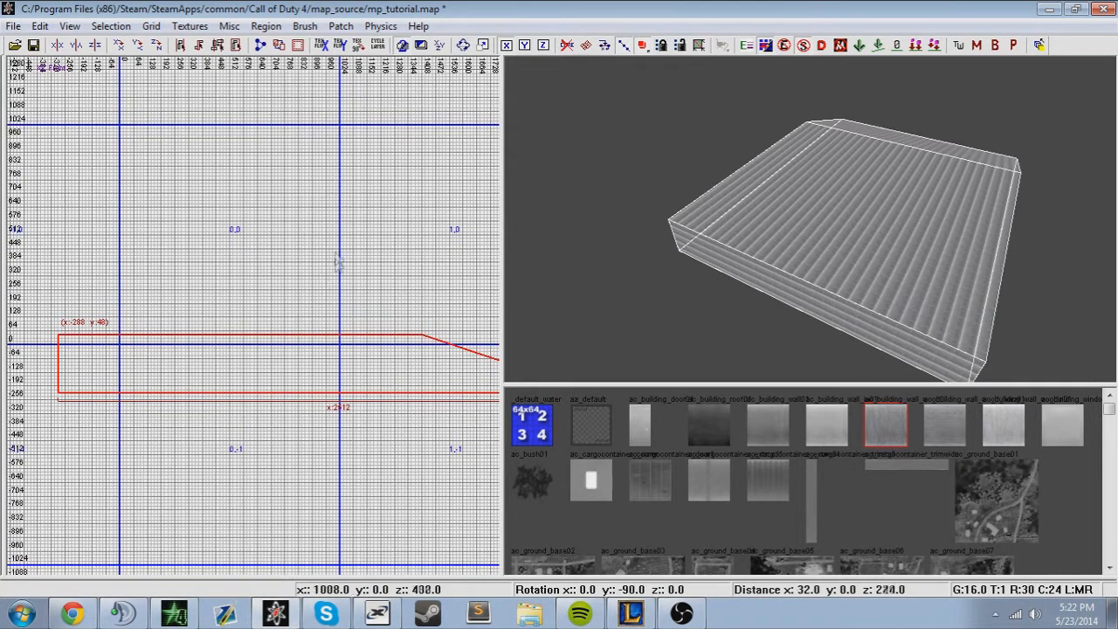
pyautogui.click(506, 46)
pyautogui.moveTo(303, 295); pyautogui.dragTo(306, 169)
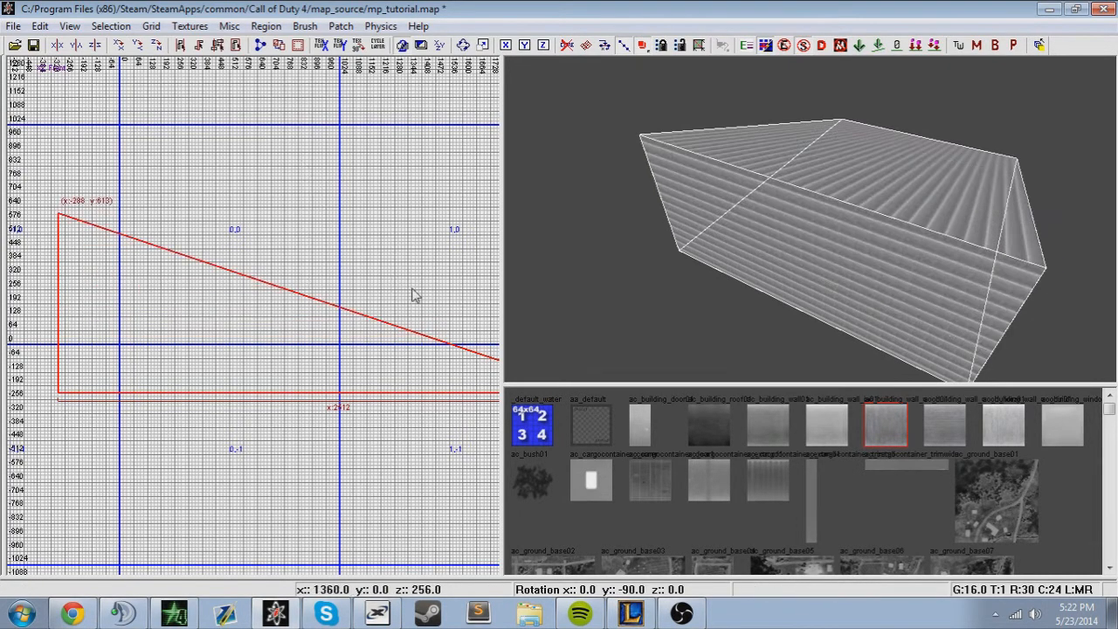
pyautogui.hotkey('ctrl', 'z')
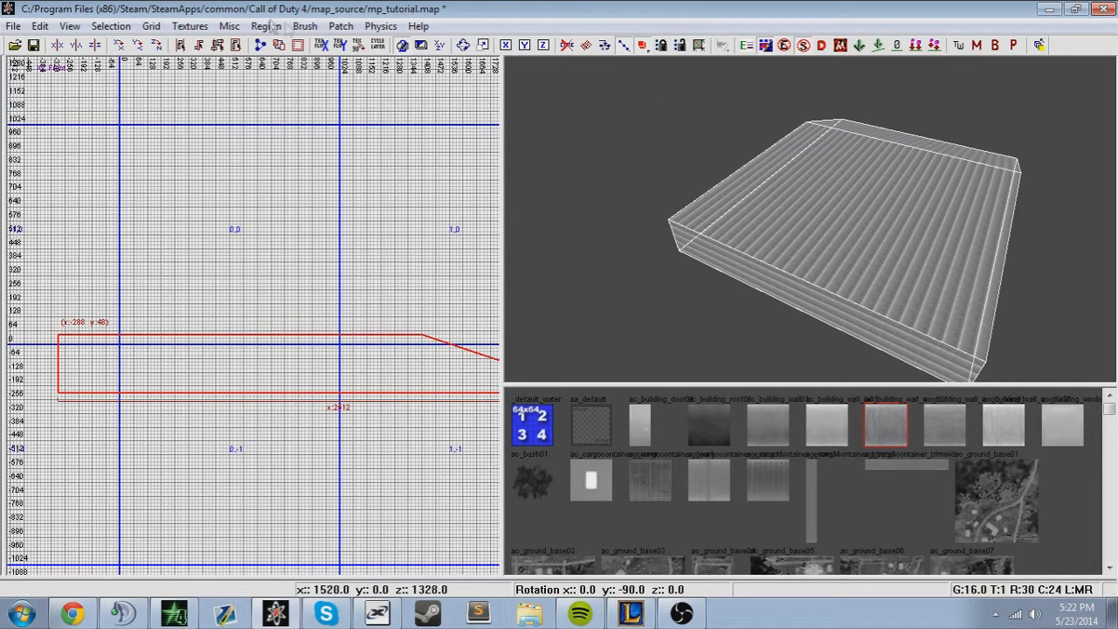
pyautogui.click(354, 27)
pyautogui.click(354, 28)
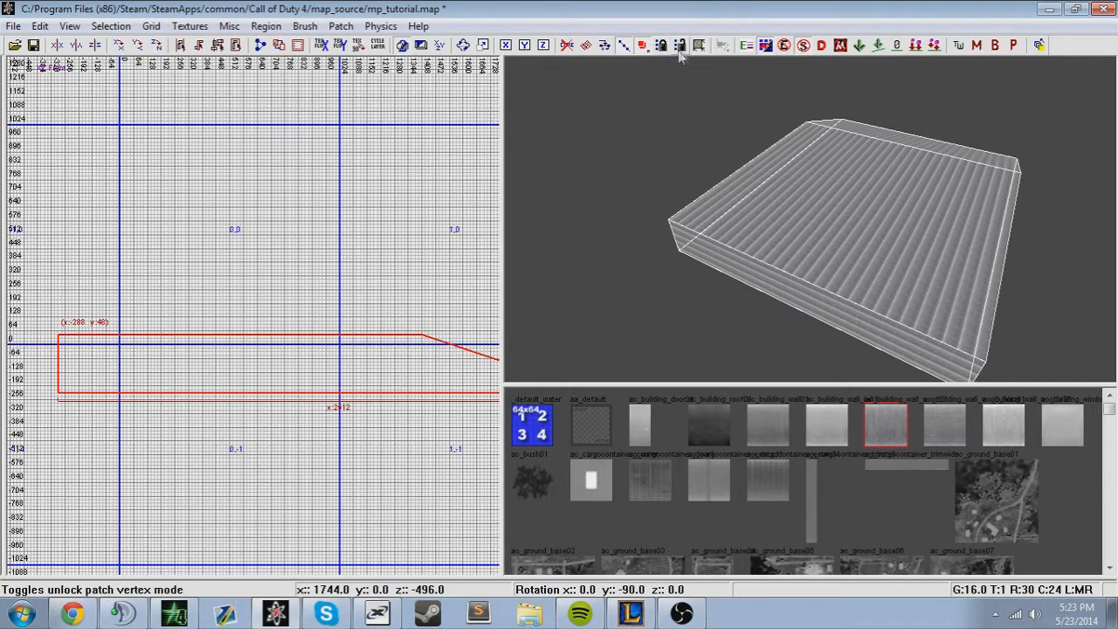
pyautogui.click(749, 48)
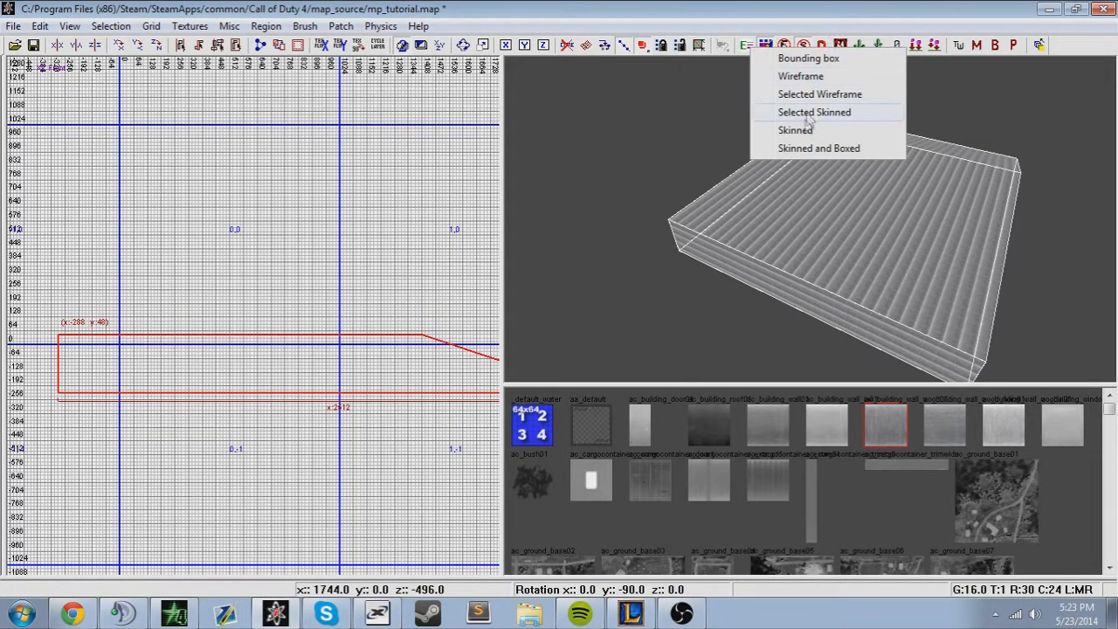
pyautogui.click(821, 7)
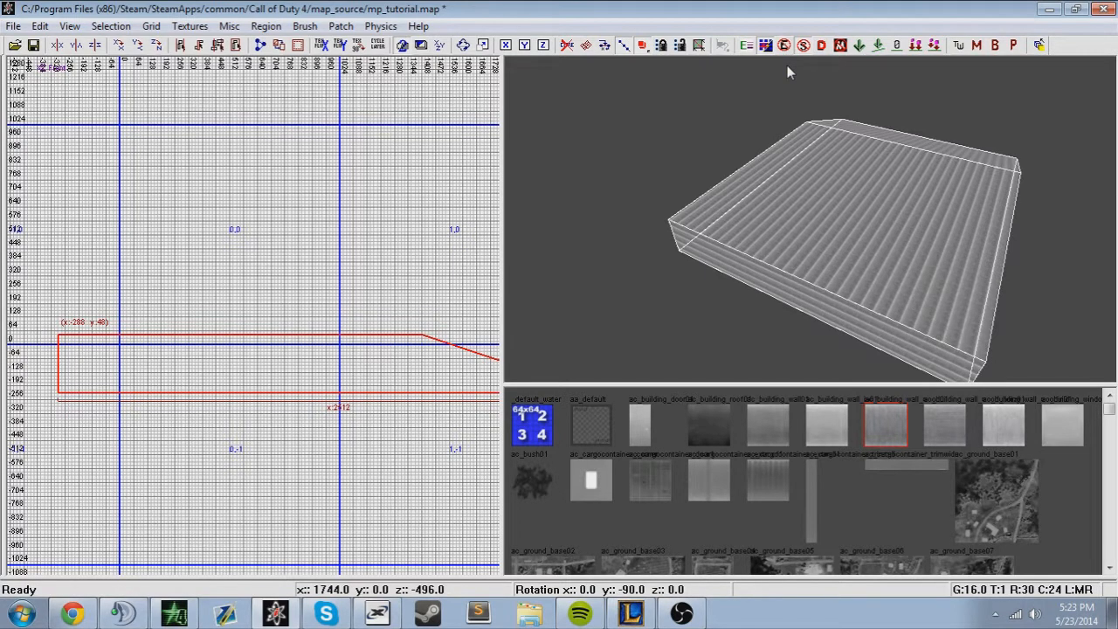
# - Convert the brush to a script_brushmodel entity and enter the placeholder key dafdasfdasfatar in its entity properties
pyautogui.rightClick(220, 365)
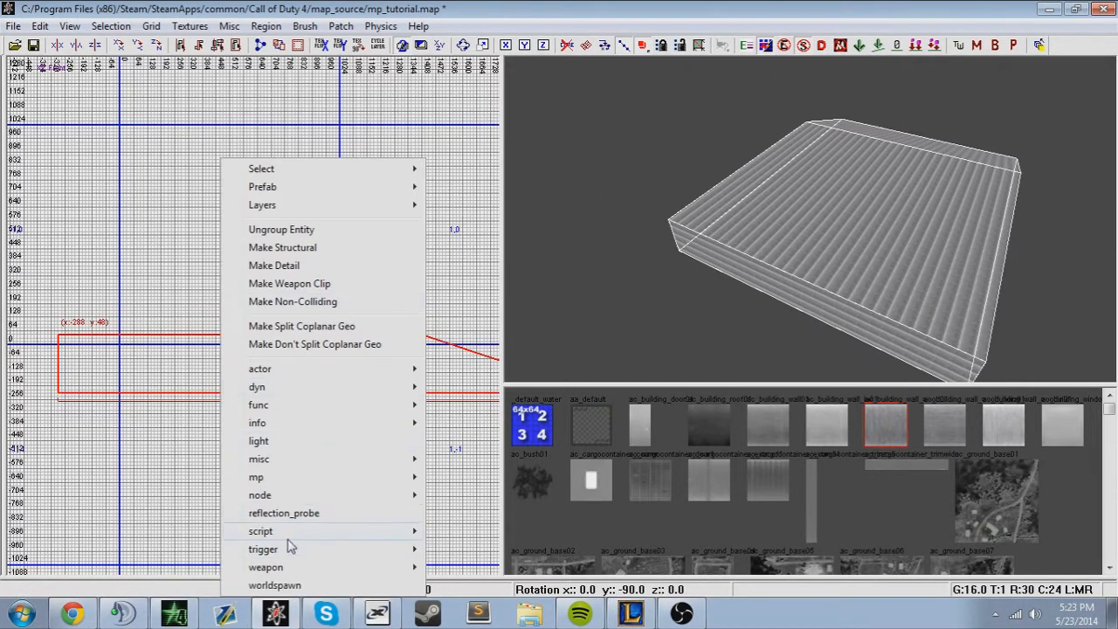
pyautogui.press('Escape')
pyautogui.rightClick(292, 400)
pyautogui.moveTo(362, 534)
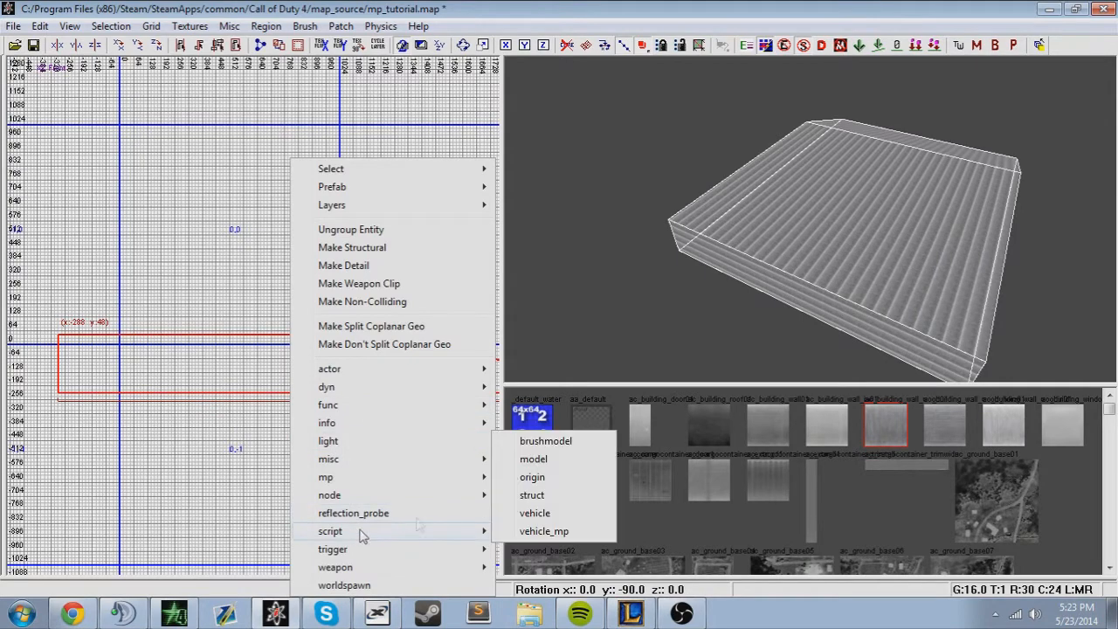
pyautogui.click(546, 440)
pyautogui.write('n')
pyautogui.write('dafdasfdasfatar')
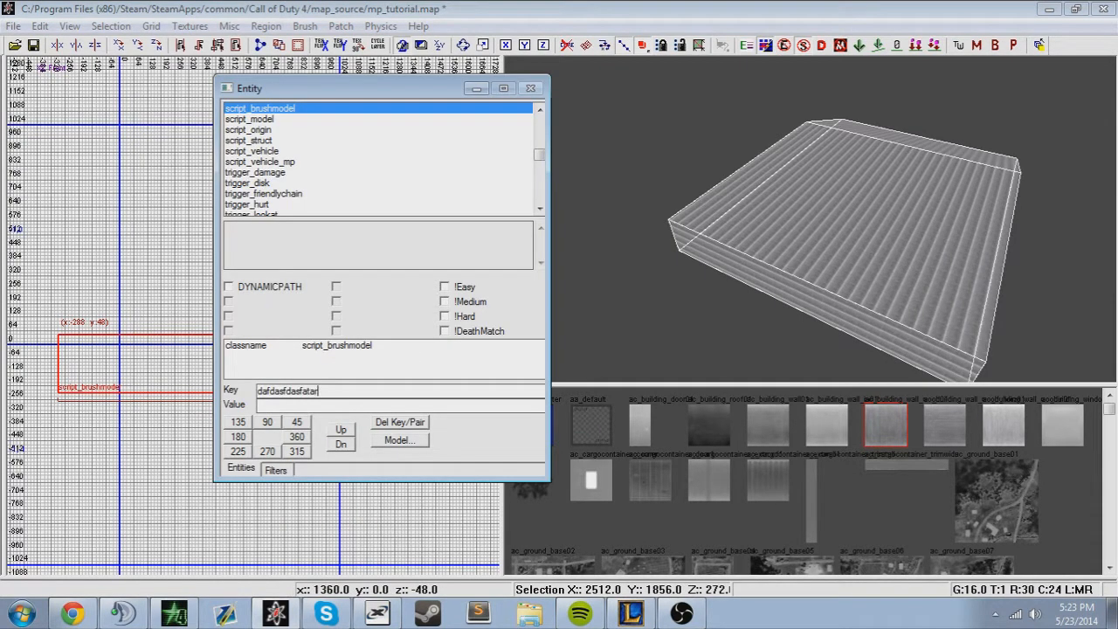
pyautogui.write('dafdafs')
pyautogui.press('Return')
pyautogui.press('n')
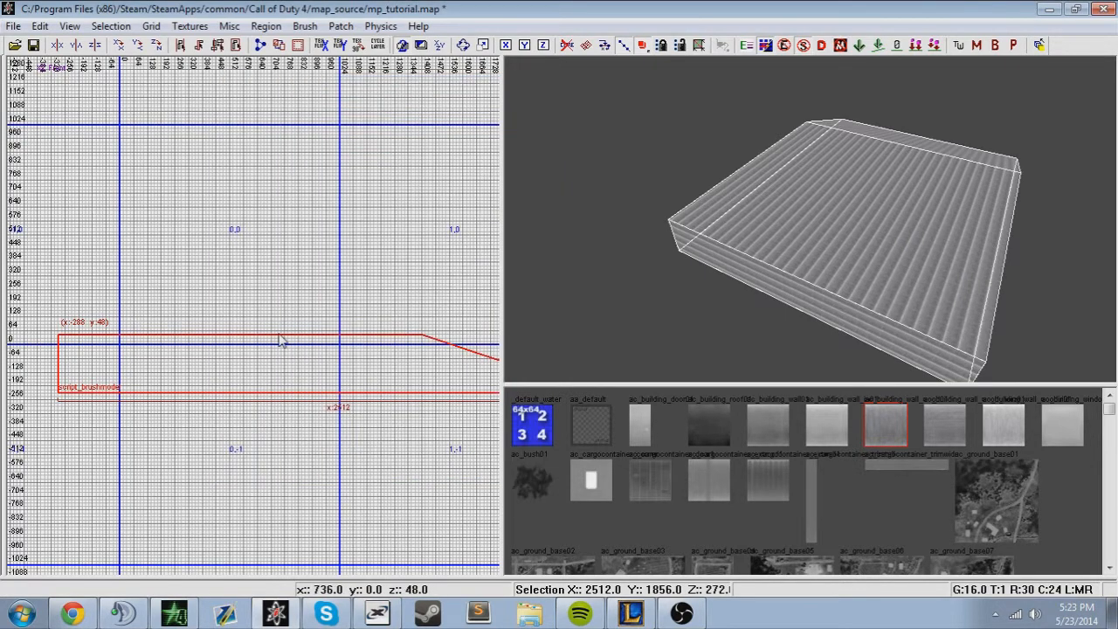
# - Undo the script_brushmodel conversion and the last lengthening of the brush along x
pyautogui.press('Escape')
pyautogui.hotkey('ctrl', 'z')
pyautogui.hotkey('ctrl', 'z')
pyautogui.hotkey('ctrl', 'z')
pyautogui.hotkey('ctrl', 'z')
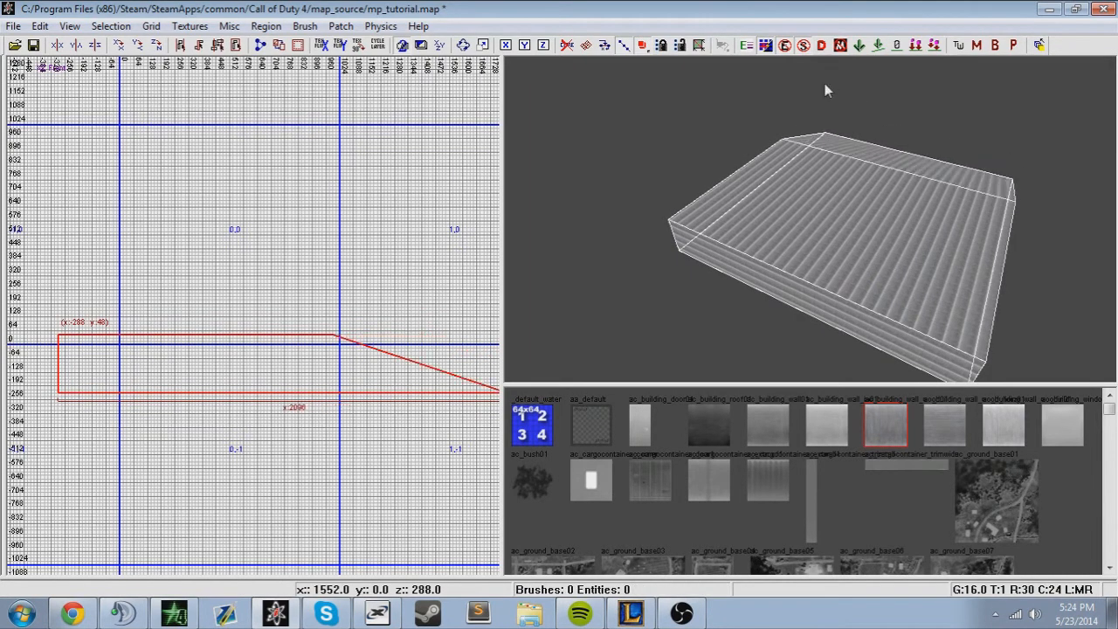
pyautogui.hotkey('ctrl', 'z')
pyautogui.hotkey('ctrl', 'z')
pyautogui.hotkey('ctrl', 'z')
pyautogui.press('Escape')
pyautogui.hotkey('ctrl', 'z')
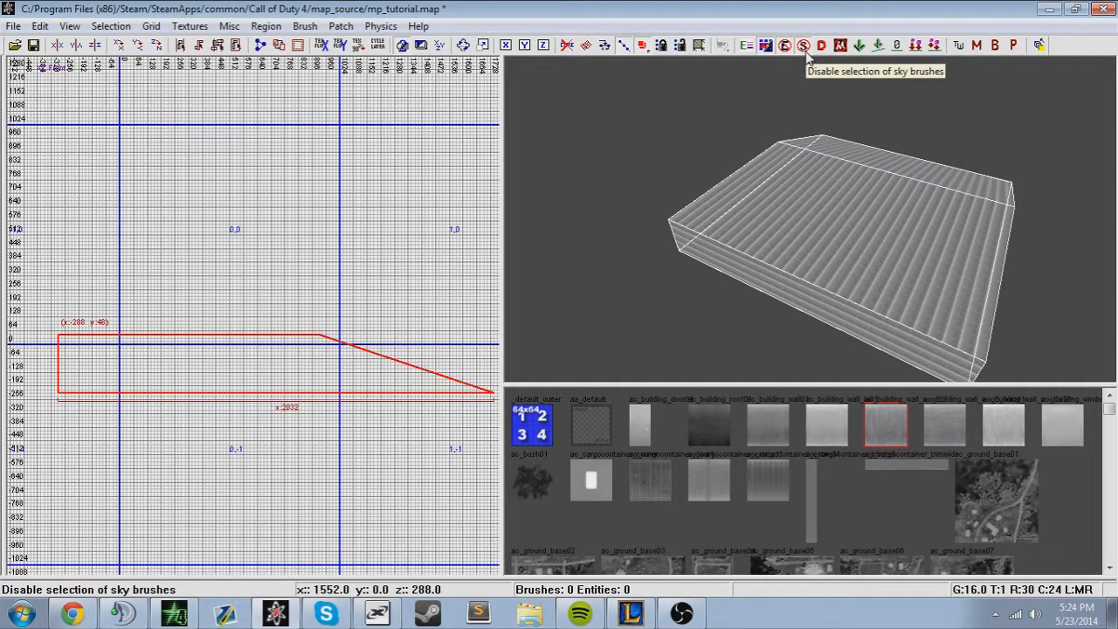
# - Disable the selection of models and look over the misc entity types model, prefab and turret
pyautogui.click(681, 614)
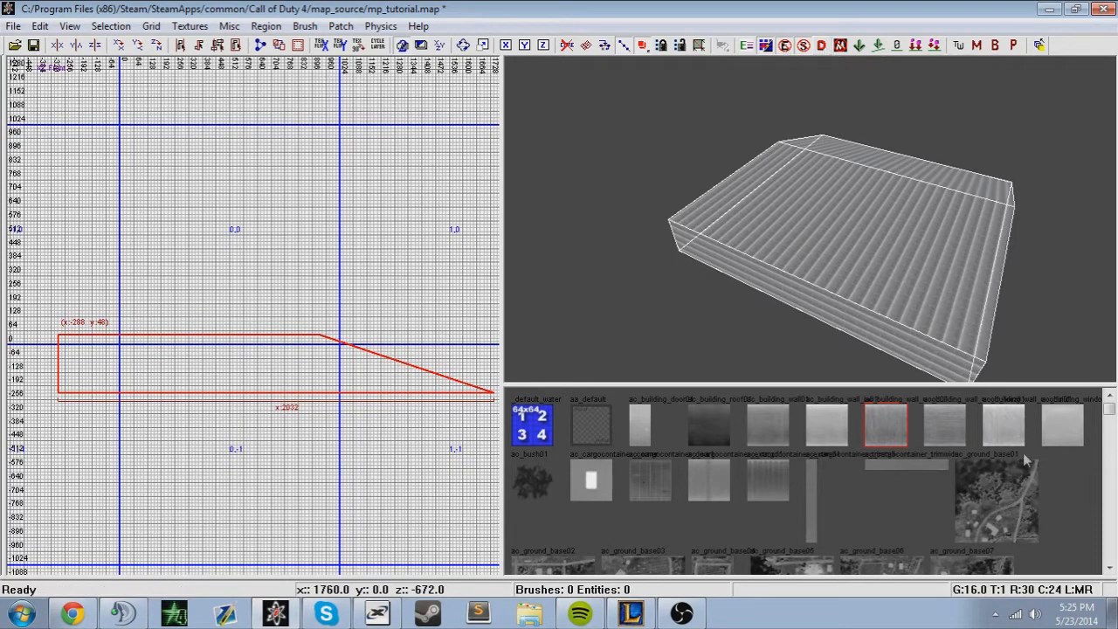
pyautogui.click(840, 45)
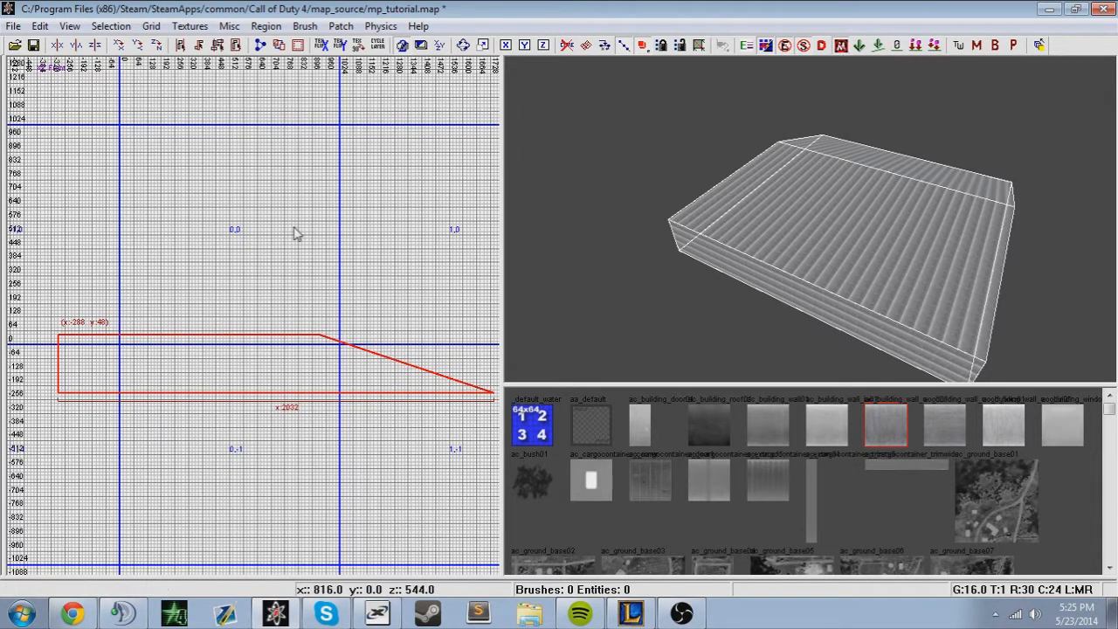
pyautogui.rightClick(368, 225)
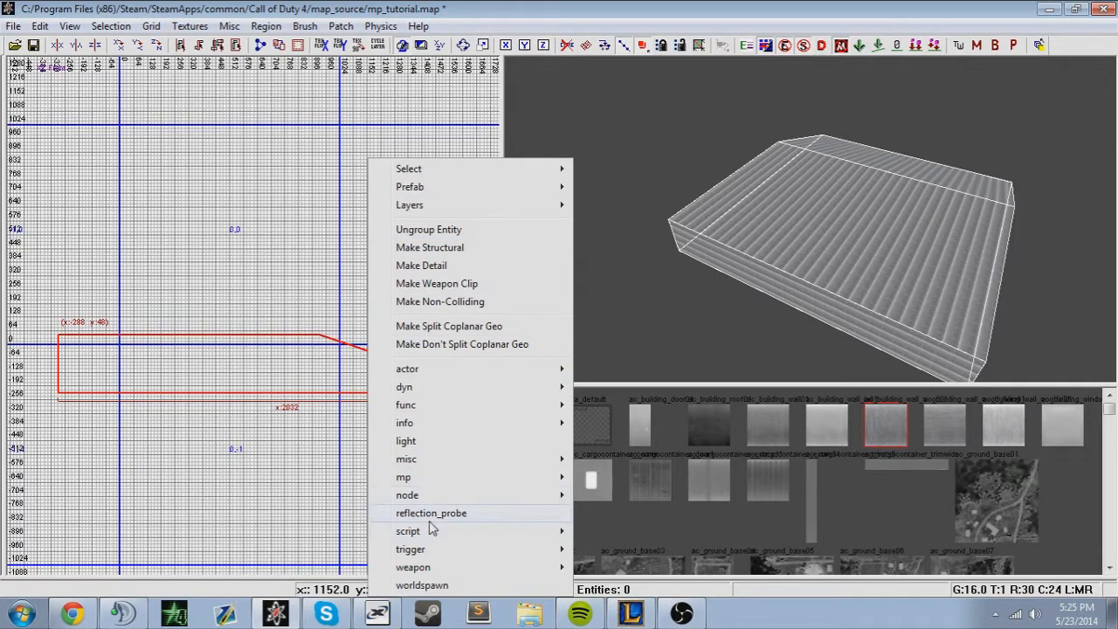
pyautogui.moveTo(430, 460)
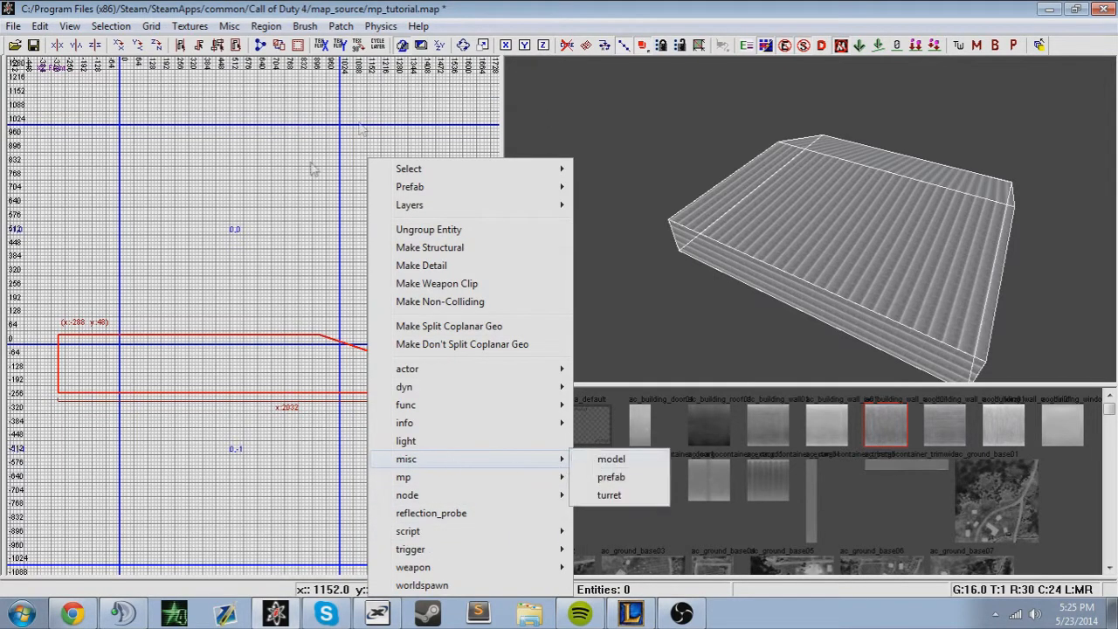
pyautogui.click(275, 227)
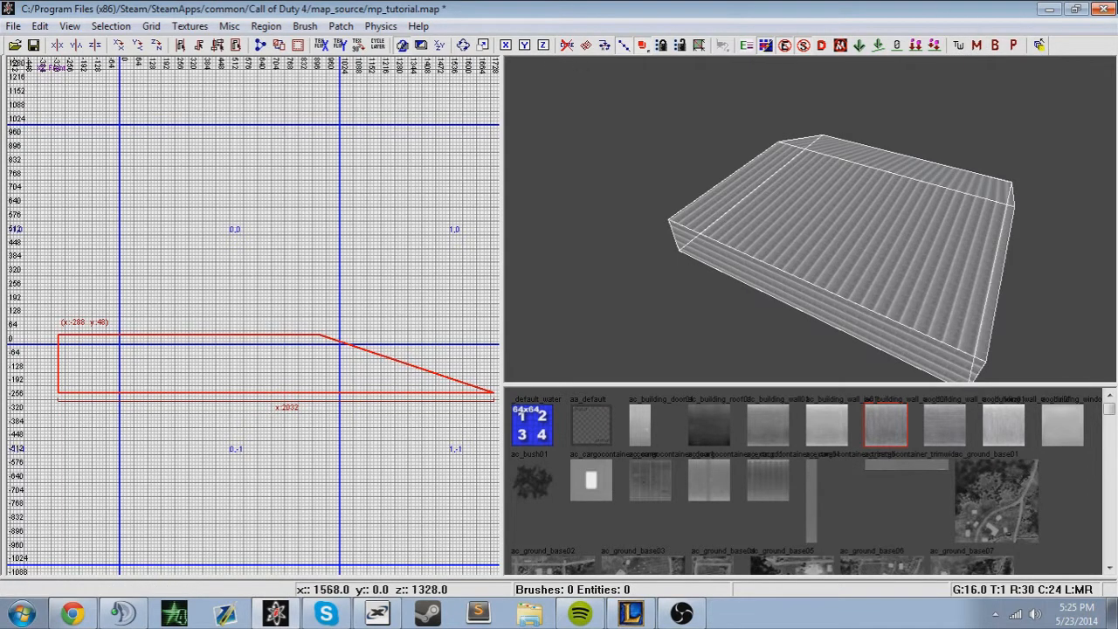
pyautogui.scroll(-2, 372, 295)
pyautogui.scroll(2, 372, 295)
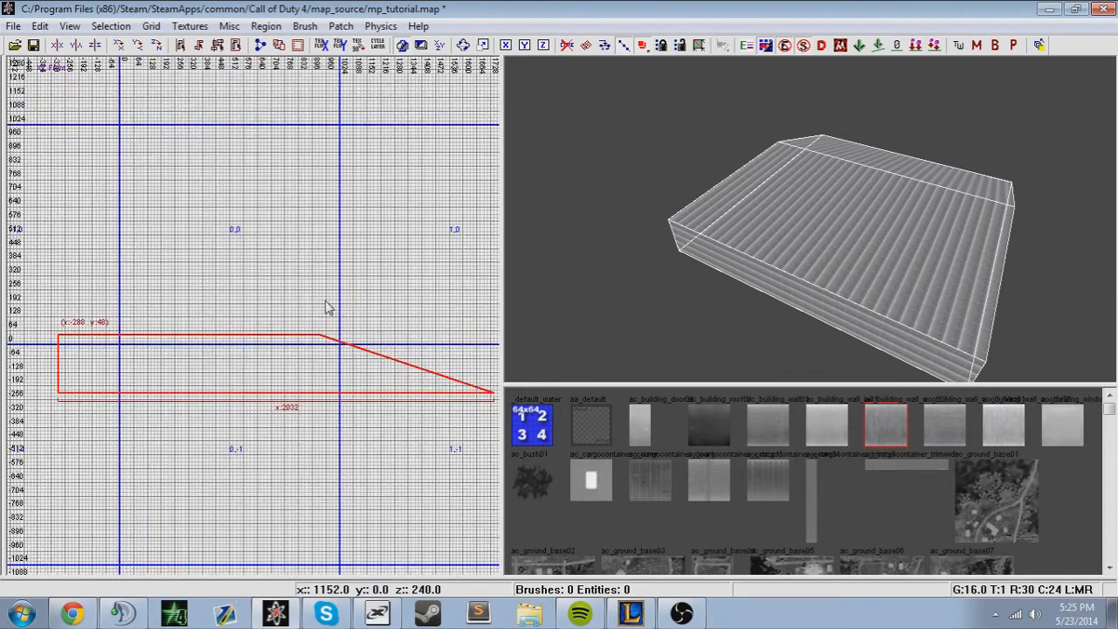
# - Save mp_tutorial.map and open the recent map mp_void.map
pyautogui.click(36, 27)
pyautogui.click(21, 26)
pyautogui.click(15, 26)
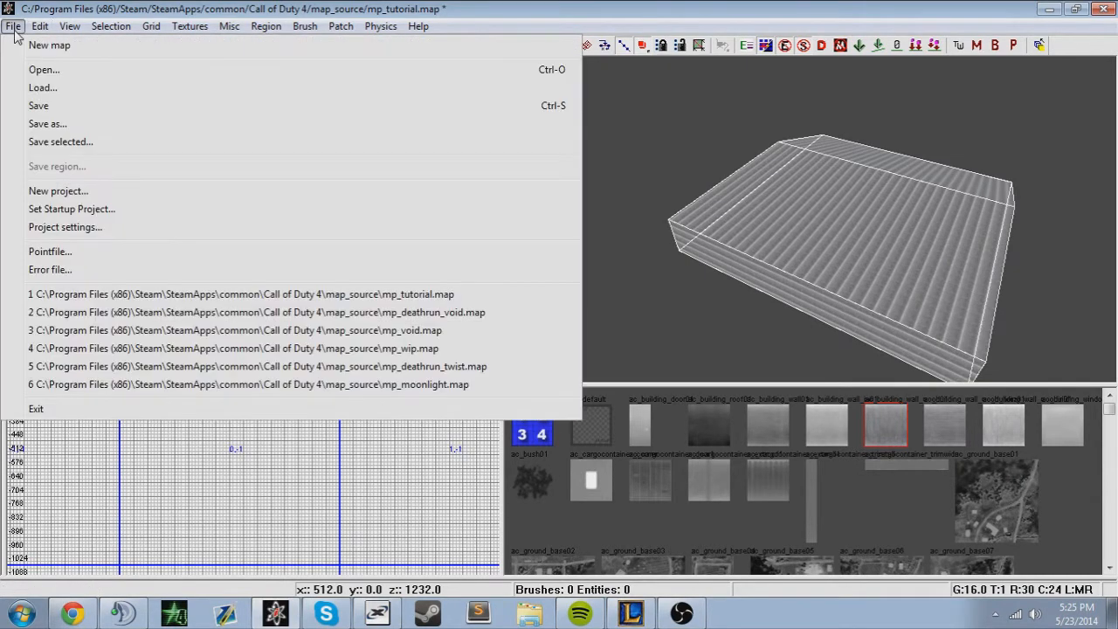
pyautogui.click(52, 17)
pyautogui.press('Escape')
pyautogui.click(14, 26)
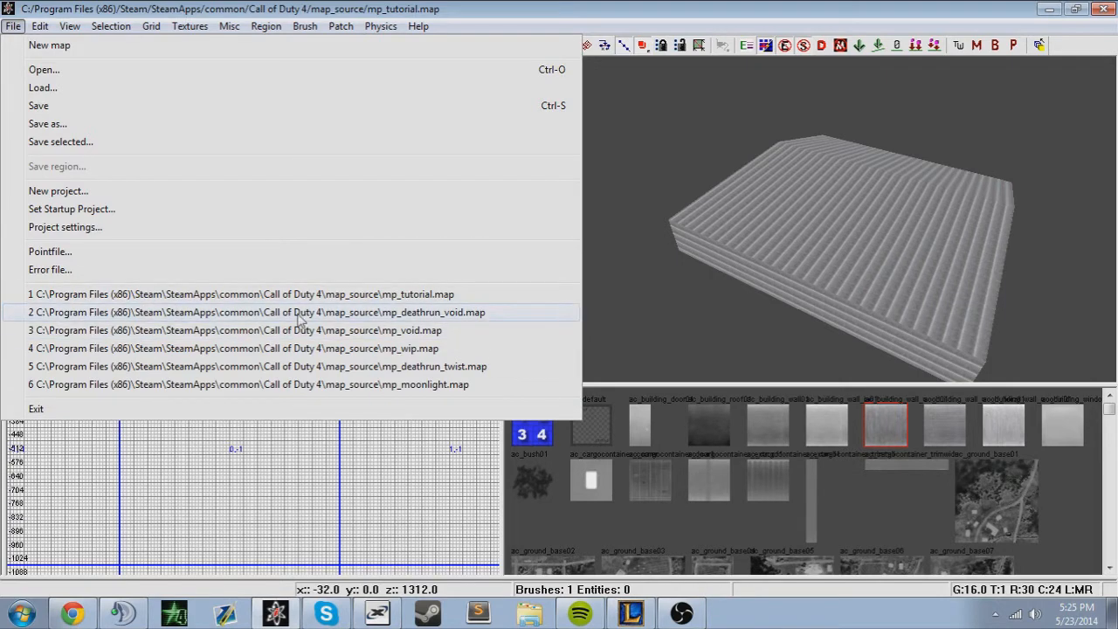
pyautogui.click(373, 330)
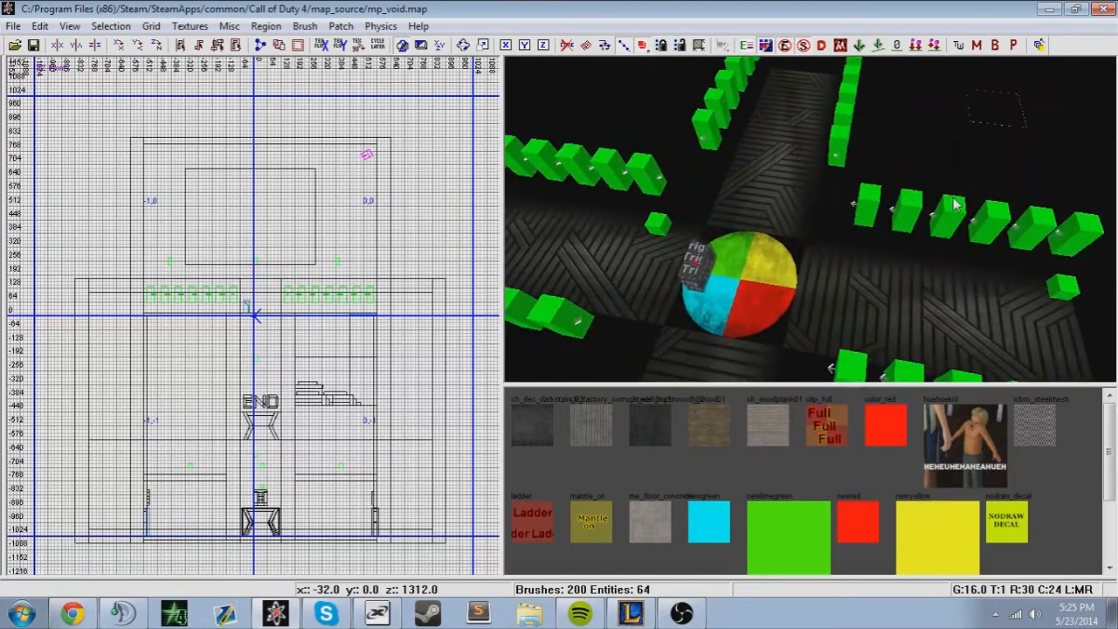
# - Reopen the recent map mp_tutorial.map
pyautogui.click(12, 26)
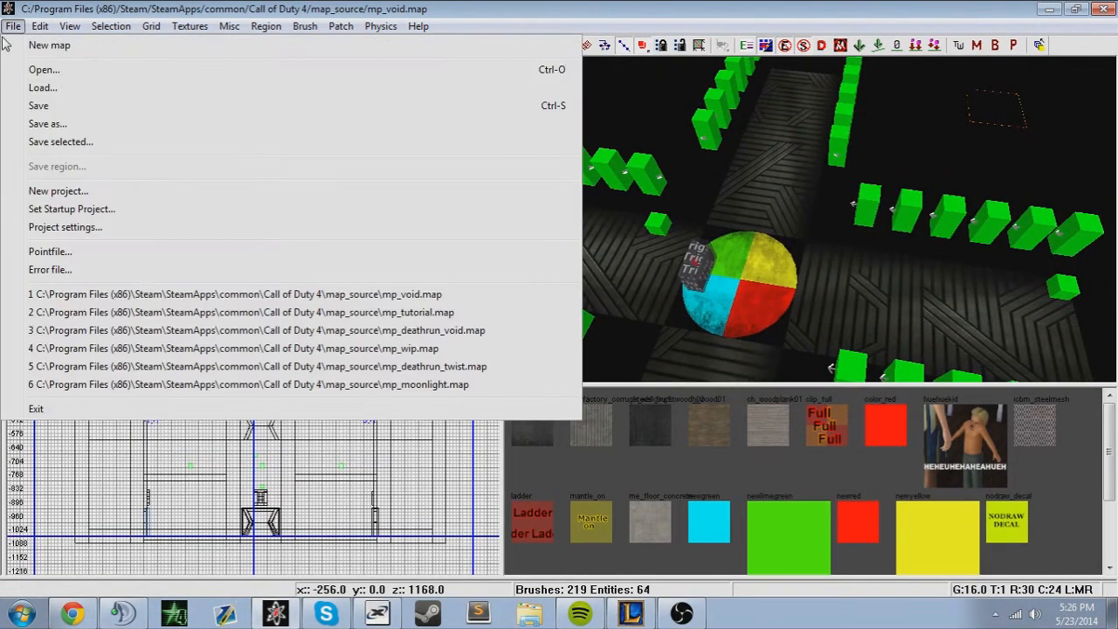
pyautogui.click(396, 314)
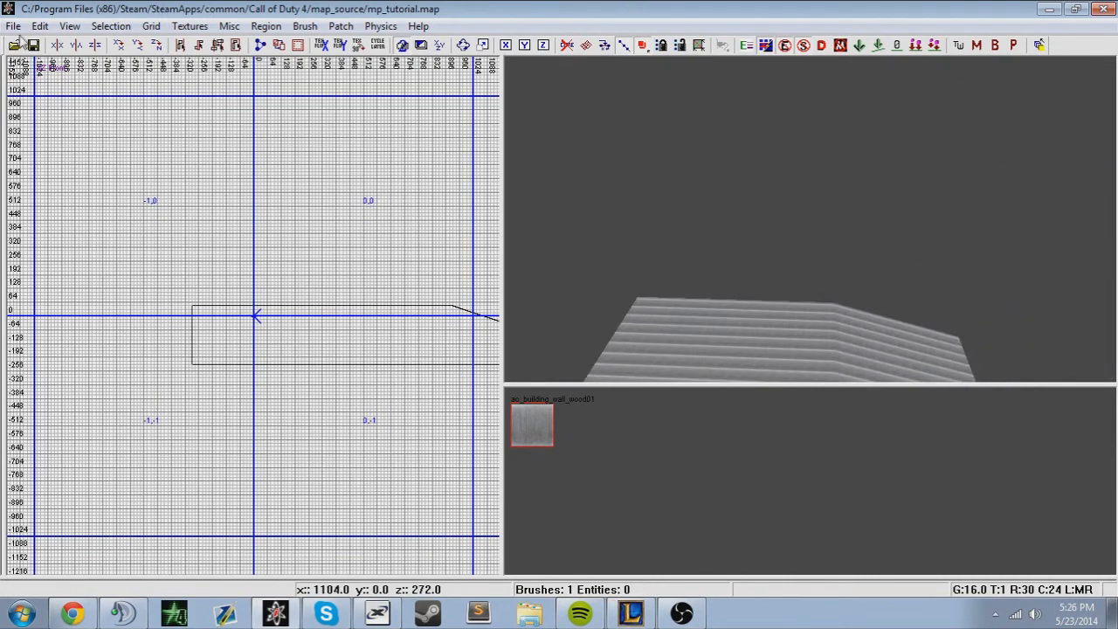
pyautogui.click(13, 26)
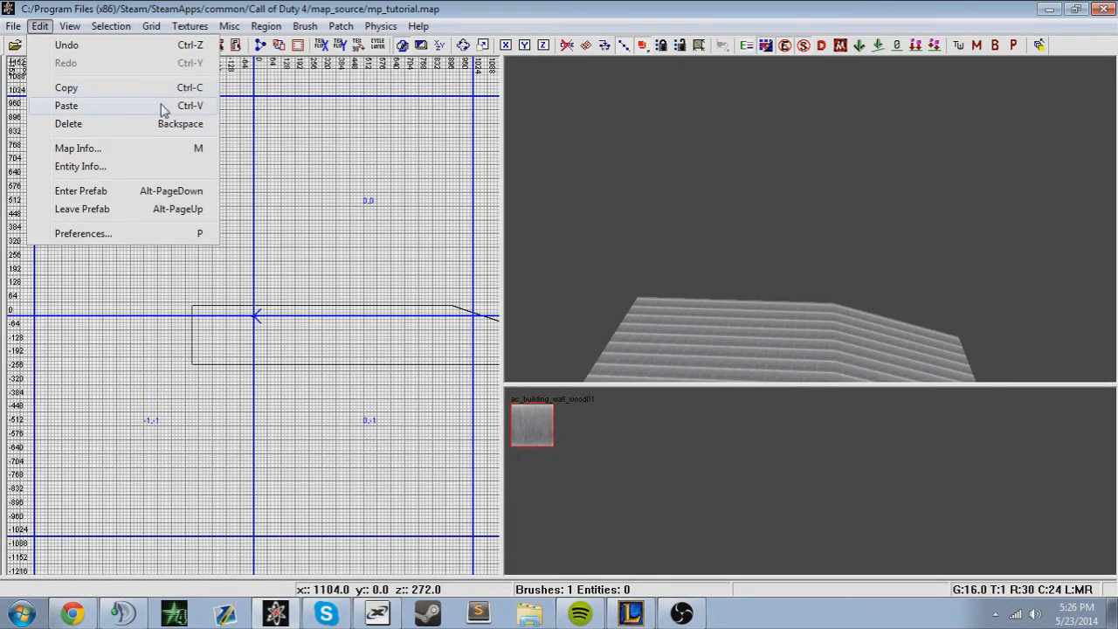
# - Try cloning the brush and moving the copy away from the original, and undo both changes
pyautogui.moveTo(580, 234); pyautogui.dragTo(613, 252, button='right')
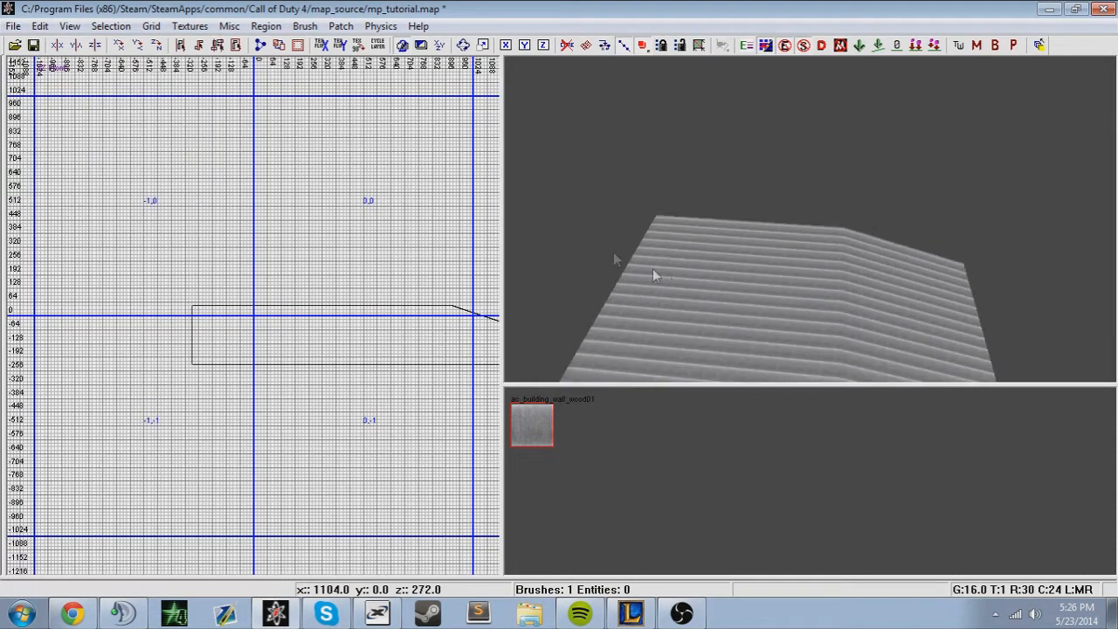
pyautogui.keyDown('shift'); pyautogui.click(710, 235); pyautogui.keyUp('shift')
pyautogui.press('space')
pyautogui.moveTo(244, 329)
pyautogui.mouseDown()
pyautogui.moveTo(189, 192)
pyautogui.moveTo(150, 200)
pyautogui.mouseUp()
pyautogui.press('Escape')
pyautogui.moveTo(697, 166); pyautogui.dragTo(708, 177, button='right')
pyautogui.hotkey('ctrl', 'z')
pyautogui.hotkey('ctrl', 'z')
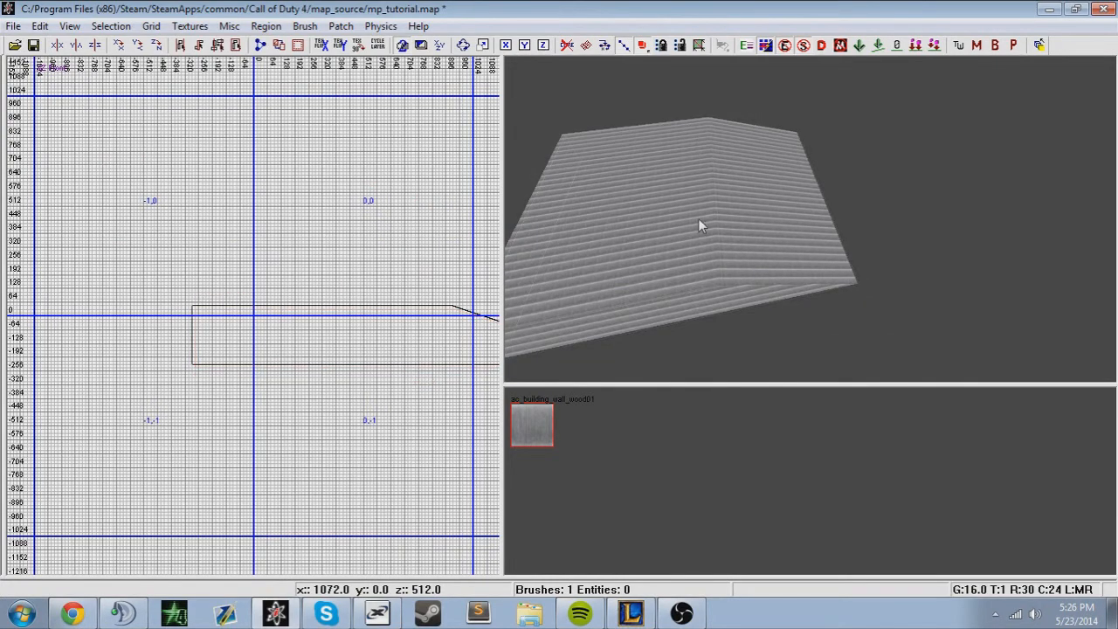
# - Delete the selected brush and undo the deletion
pyautogui.keyDown('shift'); pyautogui.click(698, 218); pyautogui.keyUp('shift')
pyautogui.click(40, 24)
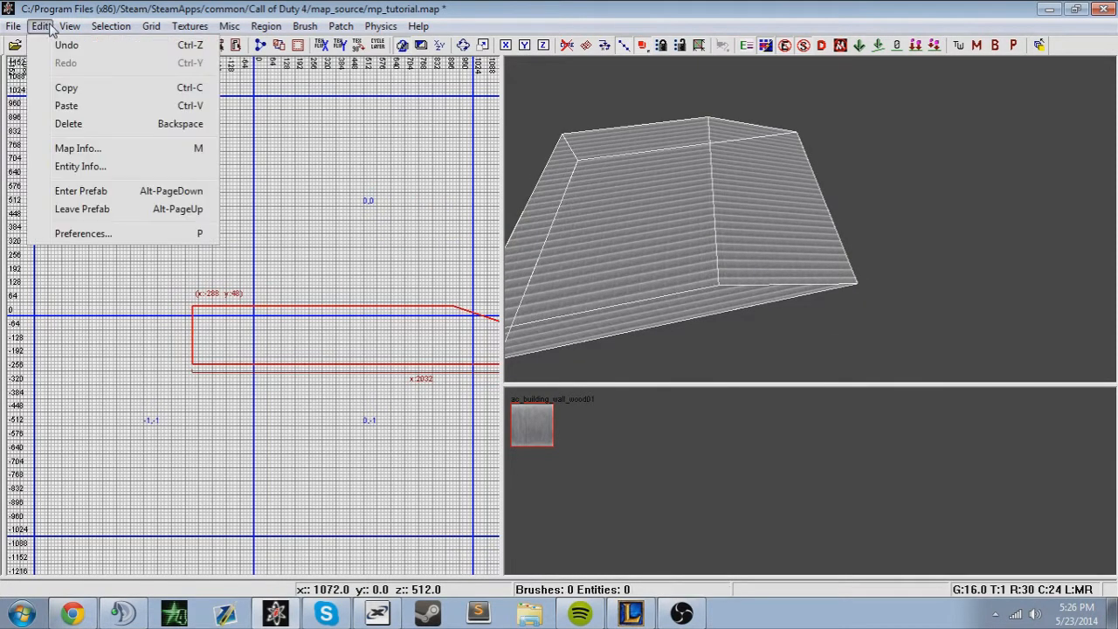
pyautogui.click(87, 124)
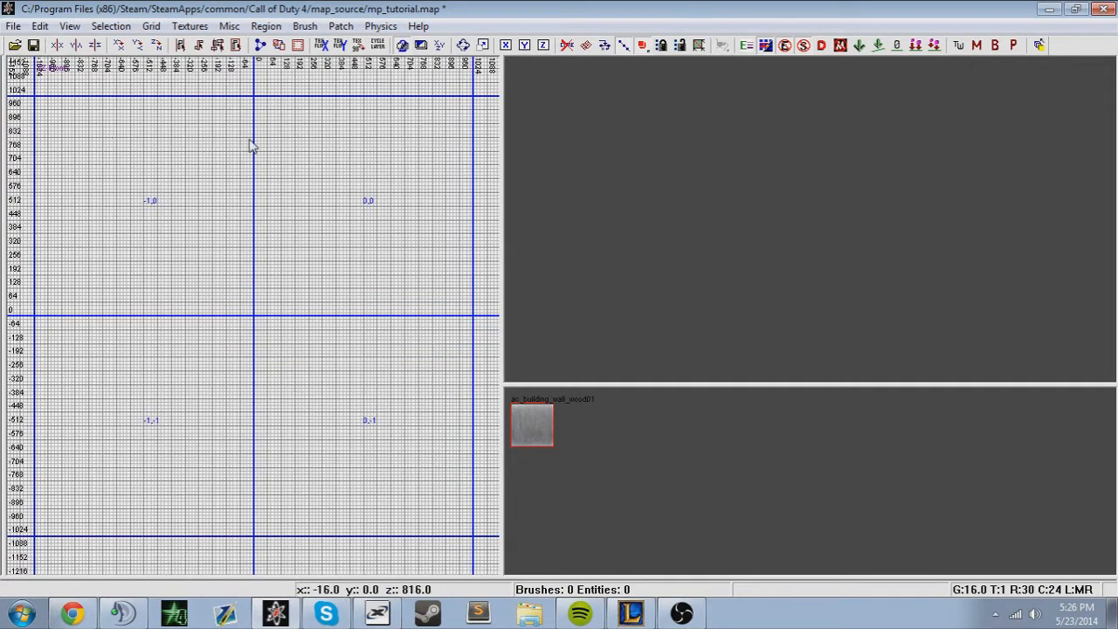
pyautogui.hotkey('ctrl', 'z')
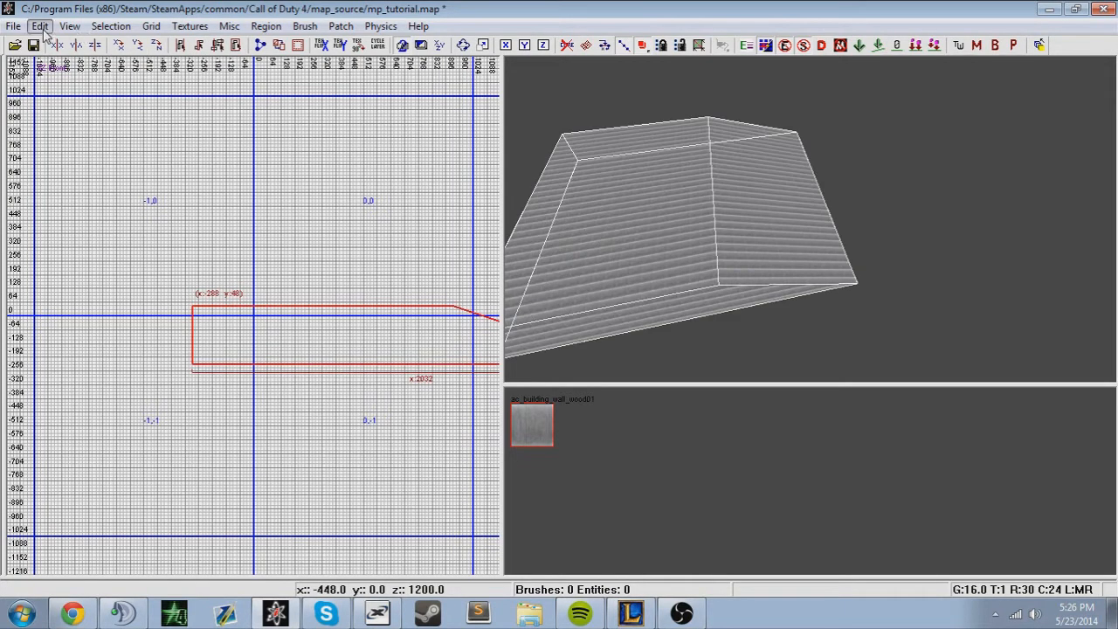
# - Examine the map info statistics and the entity info list of the map
pyautogui.click(40, 25)
pyautogui.click(87, 148)
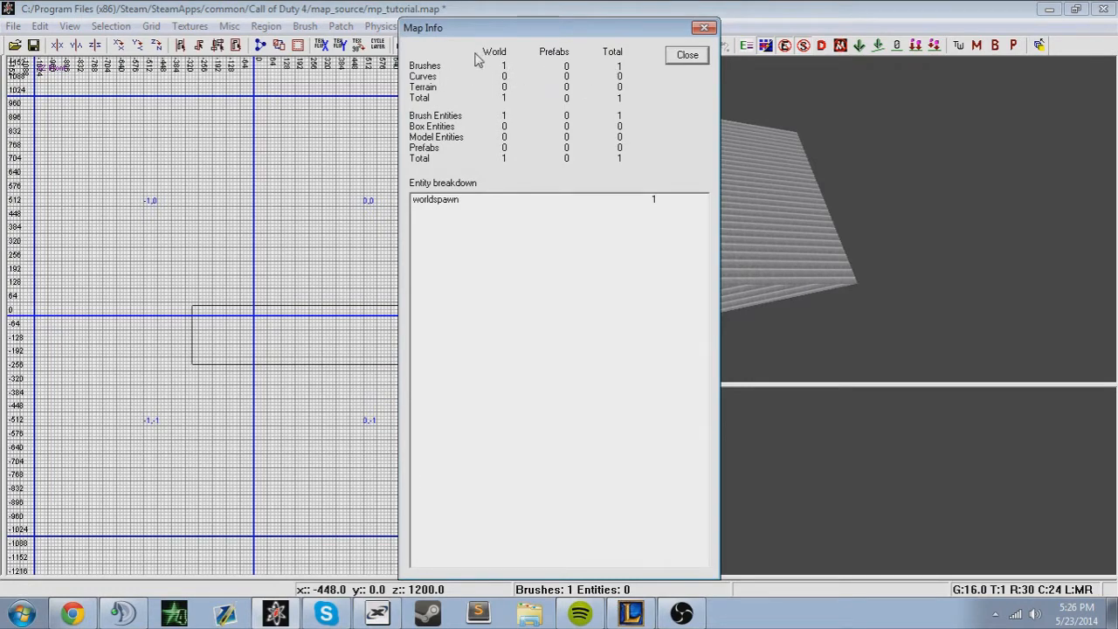
pyautogui.click(687, 55)
pyautogui.keyDown('shift'); pyautogui.click(573, 160); pyautogui.keyUp('shift')
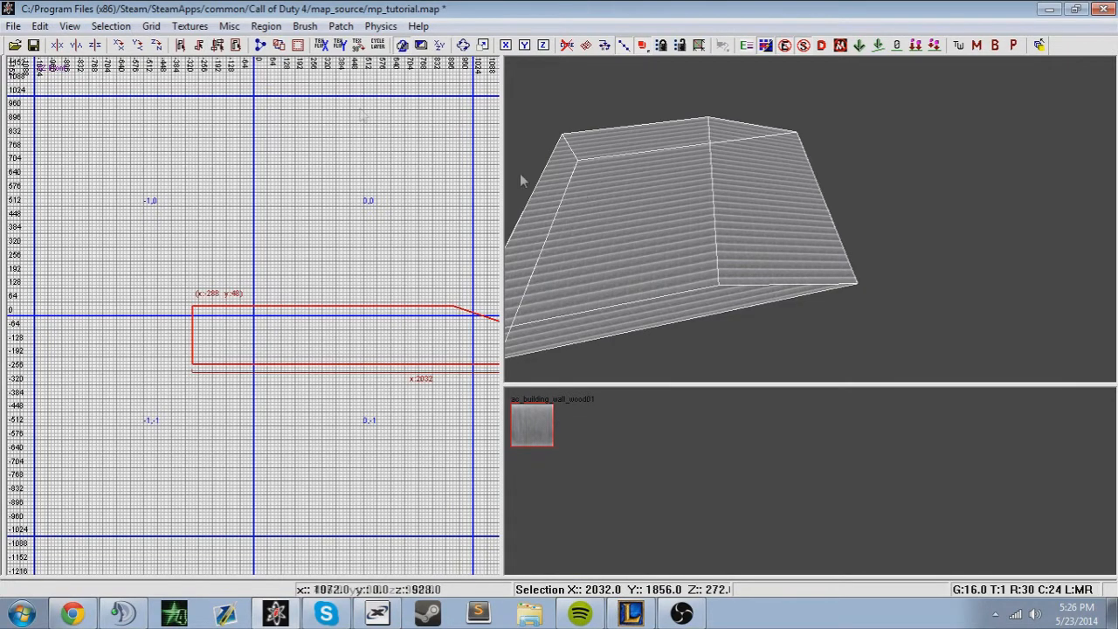
pyautogui.click(40, 25)
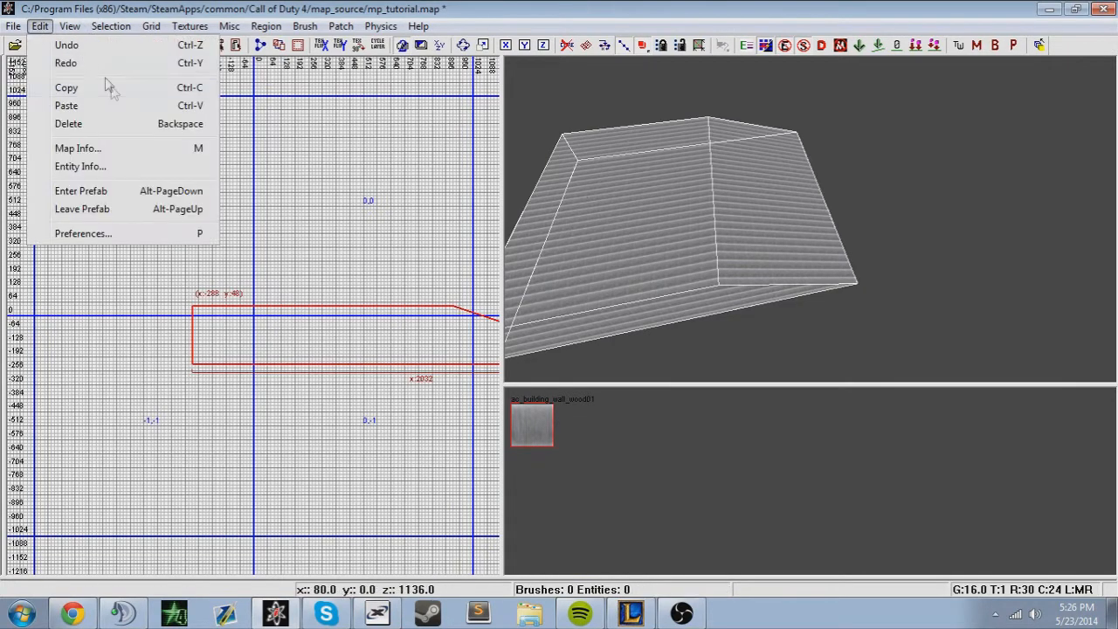
pyautogui.click(87, 166)
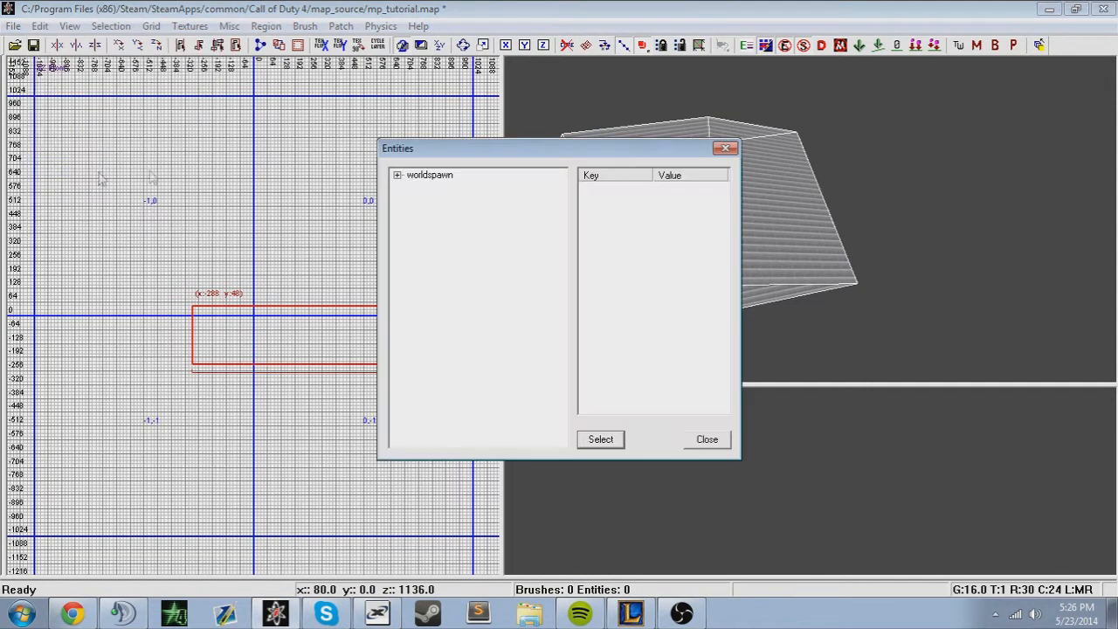
pyautogui.click(707, 440)
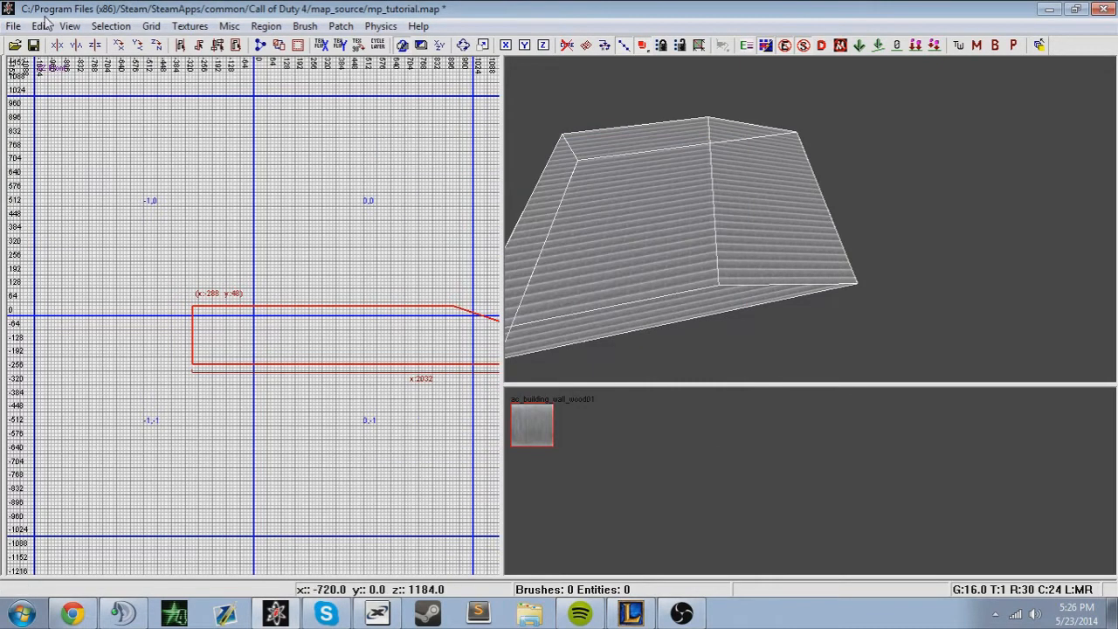
# - Try the Enter Prefab and Leave Prefab commands with the brush selected
pyautogui.click(40, 26)
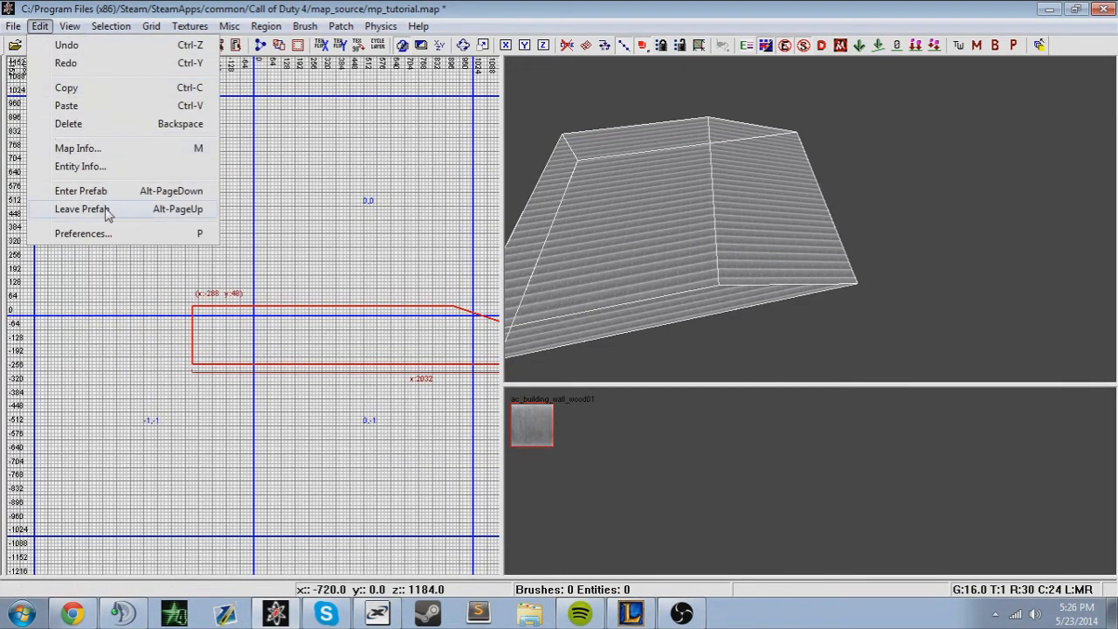
pyautogui.click(108, 194)
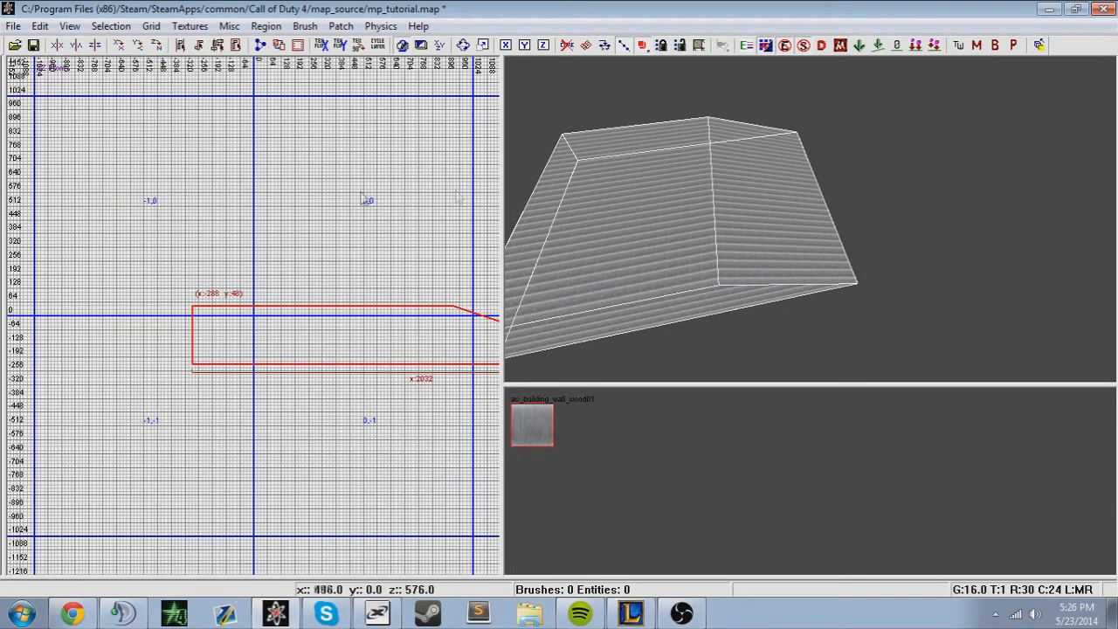
pyautogui.click(44, 28)
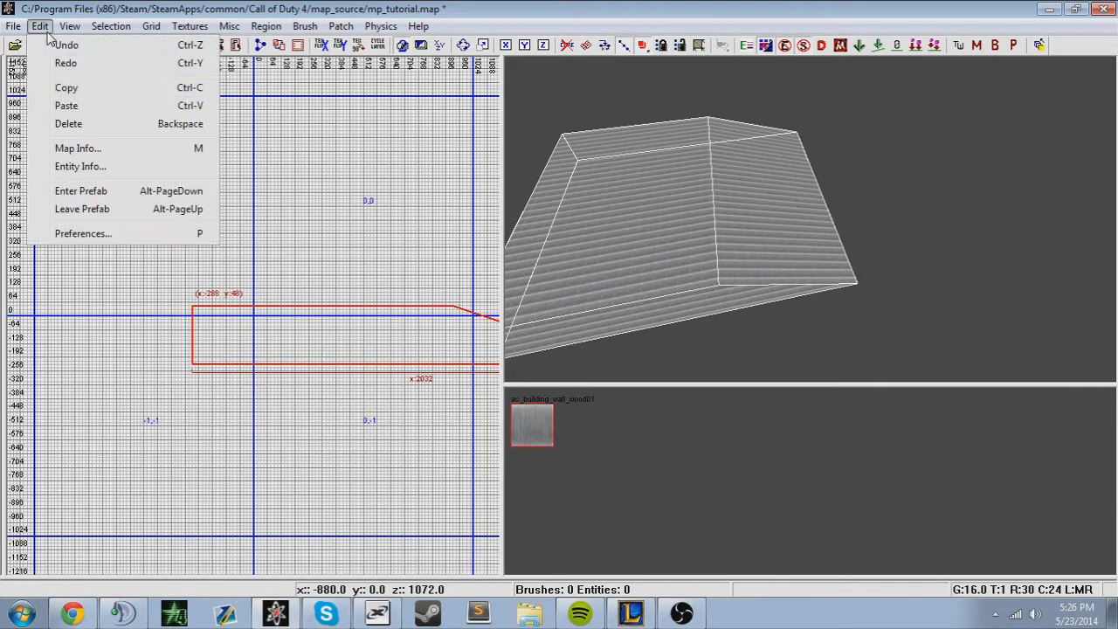
pyautogui.click(103, 212)
# - Review the rendering, camera, texturing and autosave preferences, and accept them
pyautogui.click(40, 25)
pyautogui.click(105, 236)
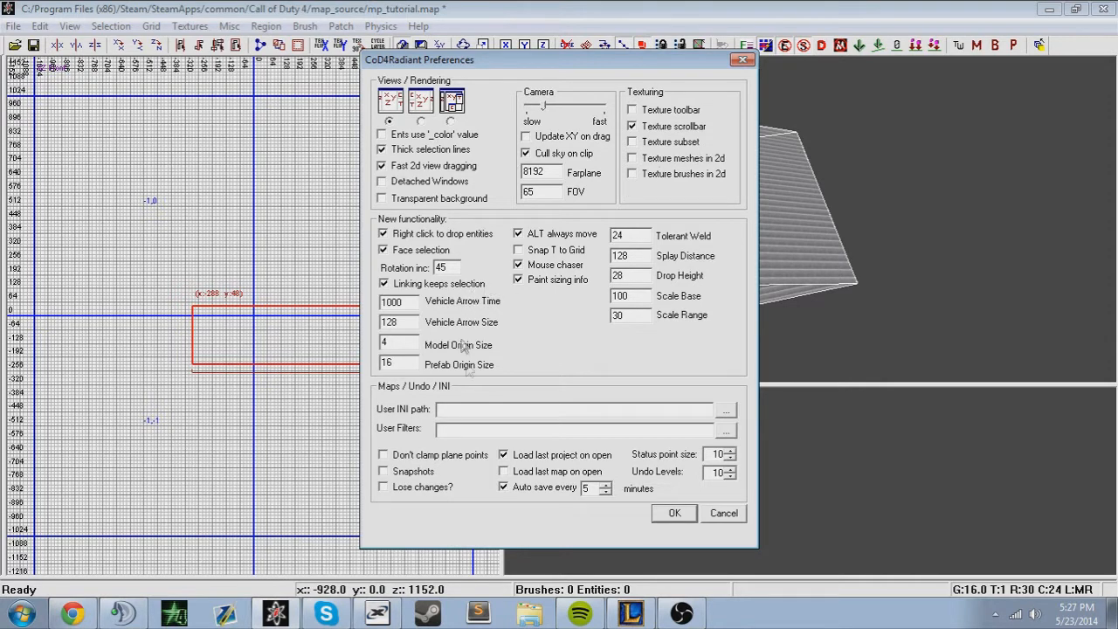
pyautogui.moveTo(546, 173); pyautogui.dragTo(517, 193)
pyautogui.click(685, 516)
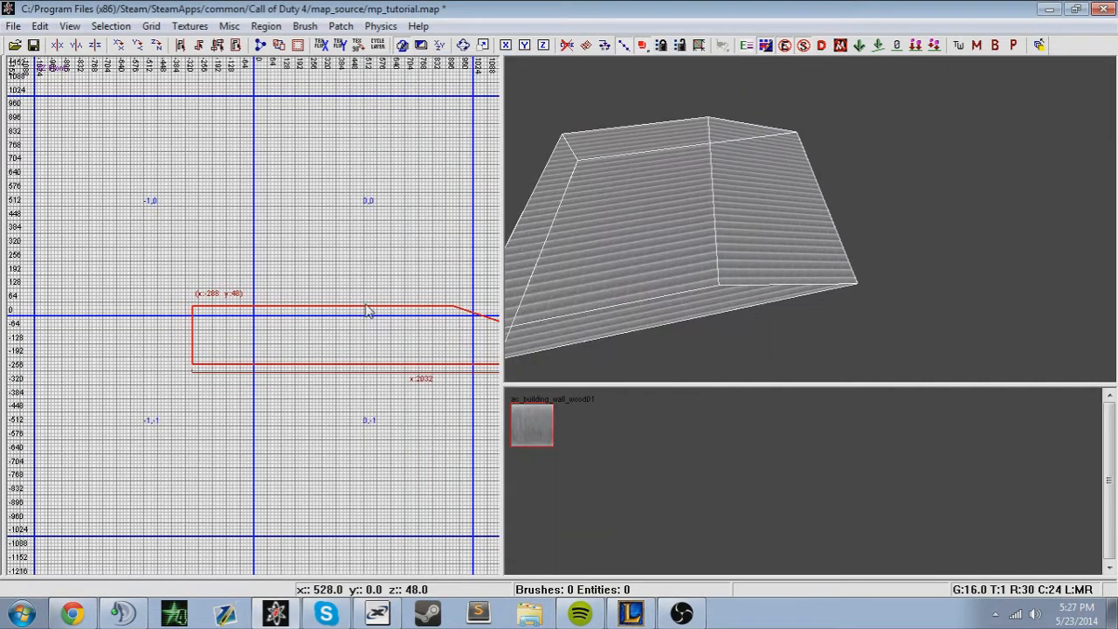
pyautogui.click(40, 25)
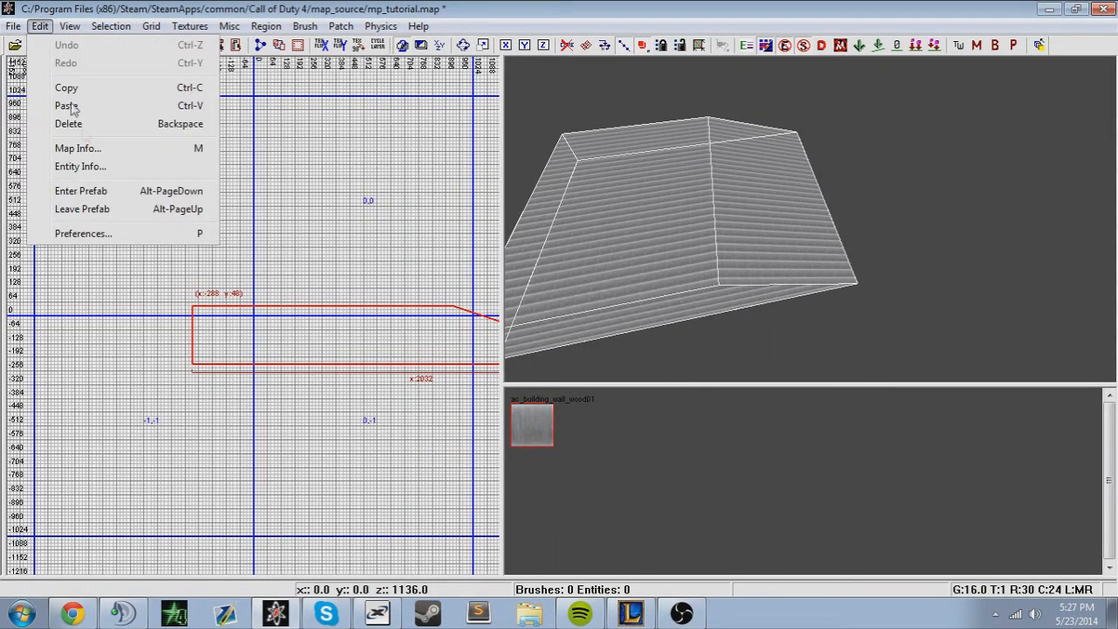
pyautogui.press('Escape')
# - Look over the toggleable views, center the camera, and turn it back to the brush
pyautogui.click(70, 25)
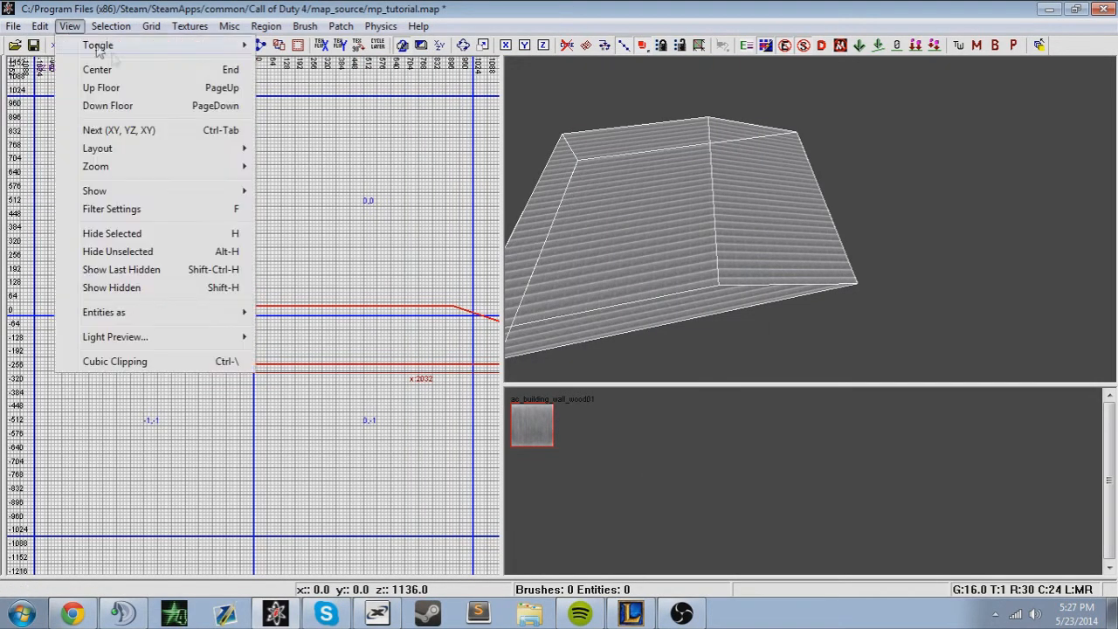
pyautogui.moveTo(122, 48)
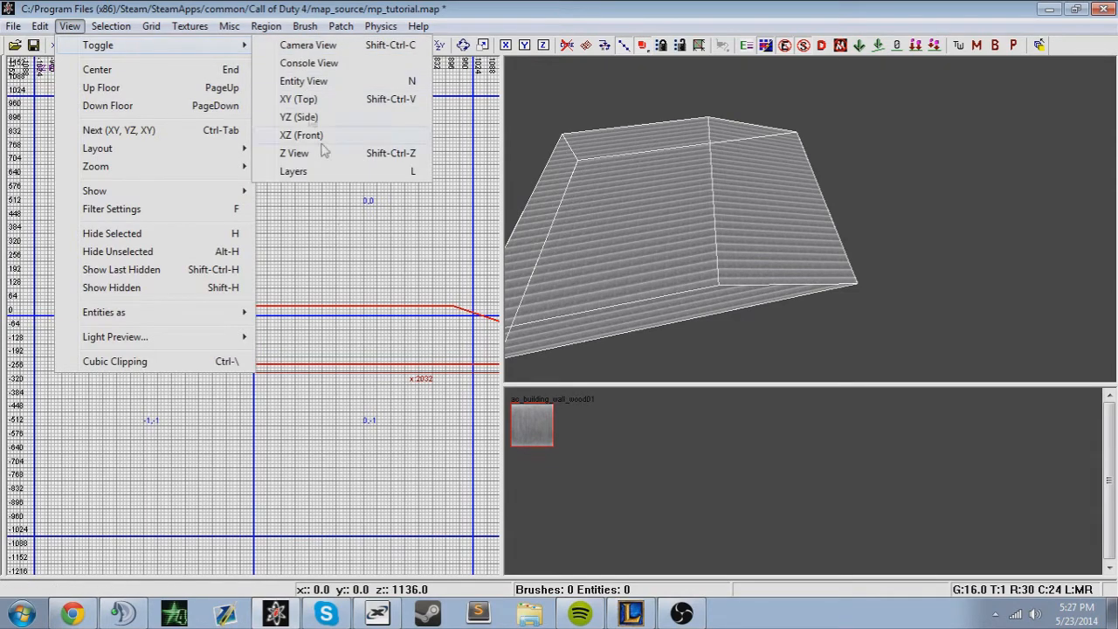
pyautogui.click(169, 71)
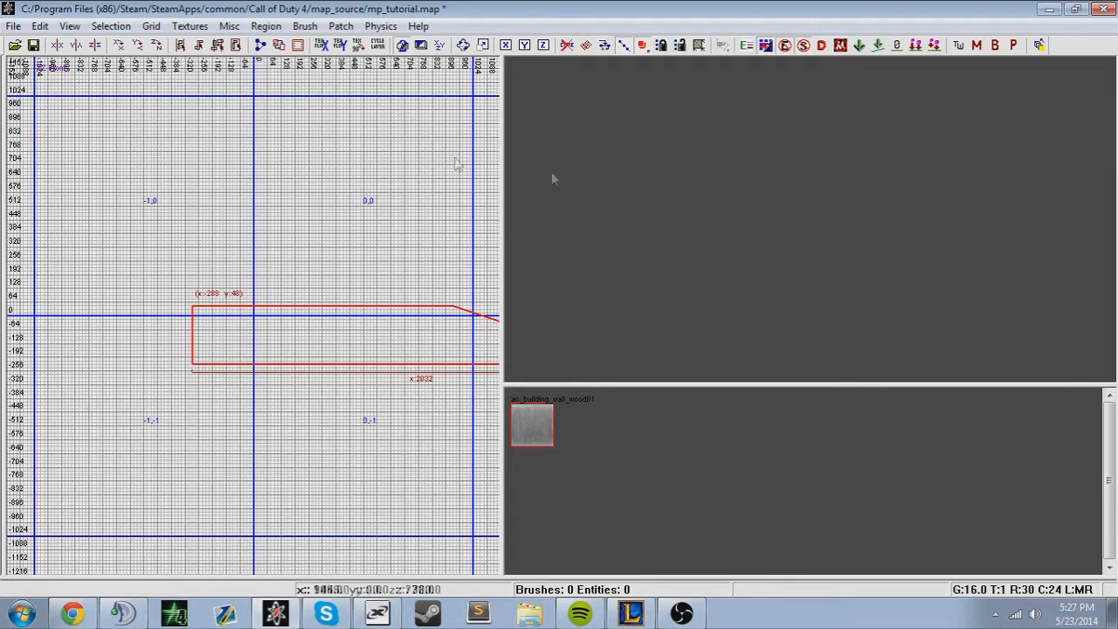
pyautogui.moveTo(746, 202)
pyautogui.mouseDown(button='right')
pyautogui.moveTo(769, 219)
pyautogui.moveTo(747, 202)
pyautogui.mouseUp(button='right')
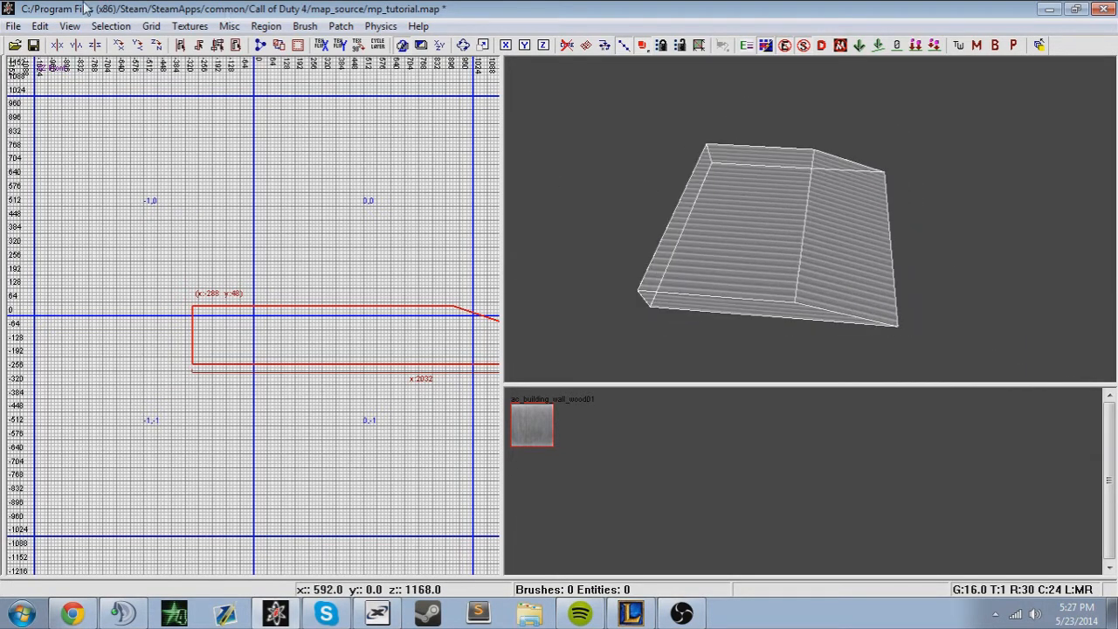
# - Look over the zoom, light preview and selection commands, and deselect the brush
pyautogui.click(40, 25)
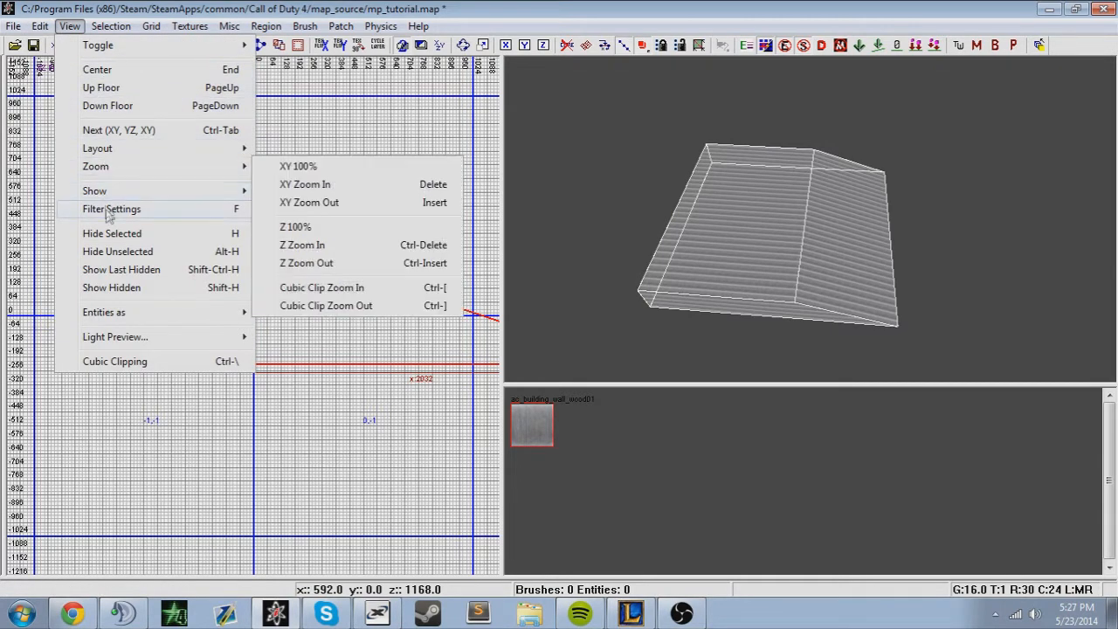
pyautogui.moveTo(121, 348)
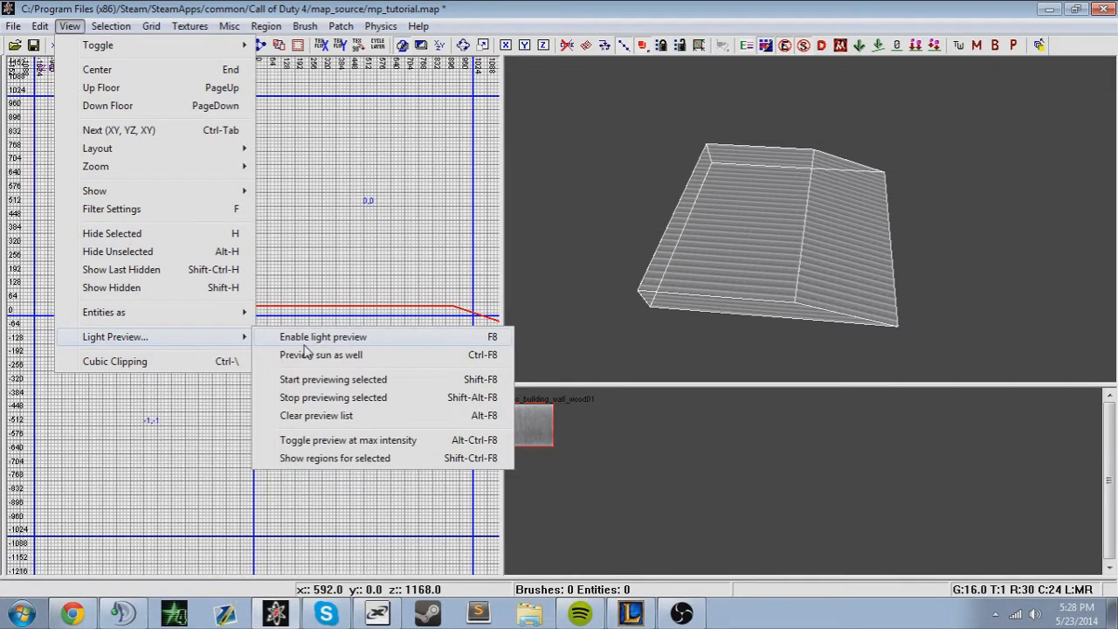
pyautogui.moveTo(131, 25)
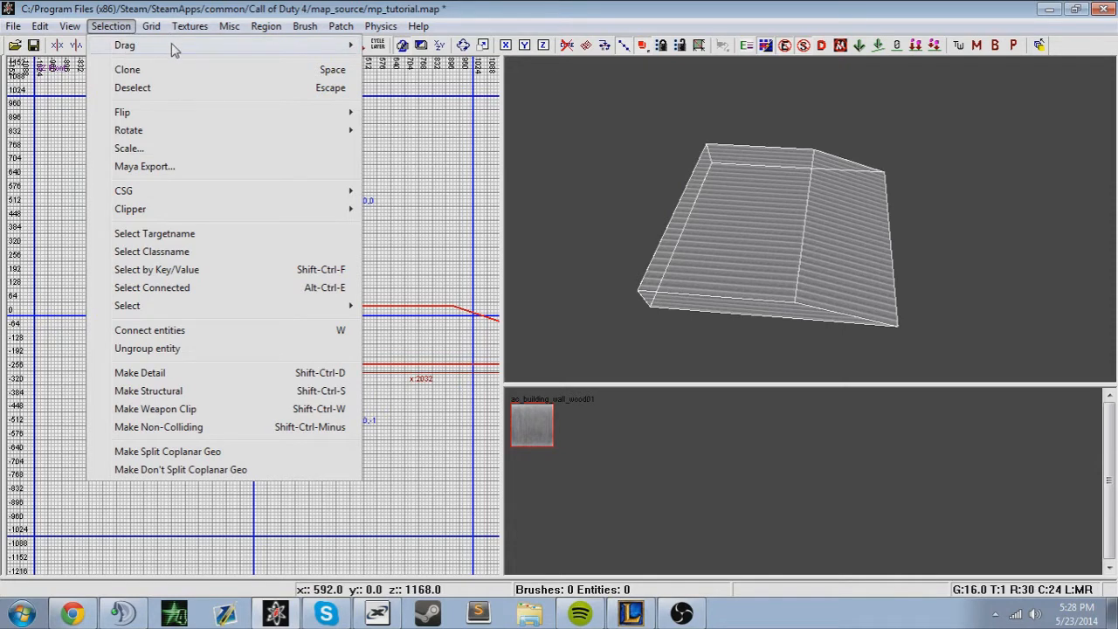
pyautogui.moveTo(173, 46)
pyautogui.press('Escape')
pyautogui.press('Escape')
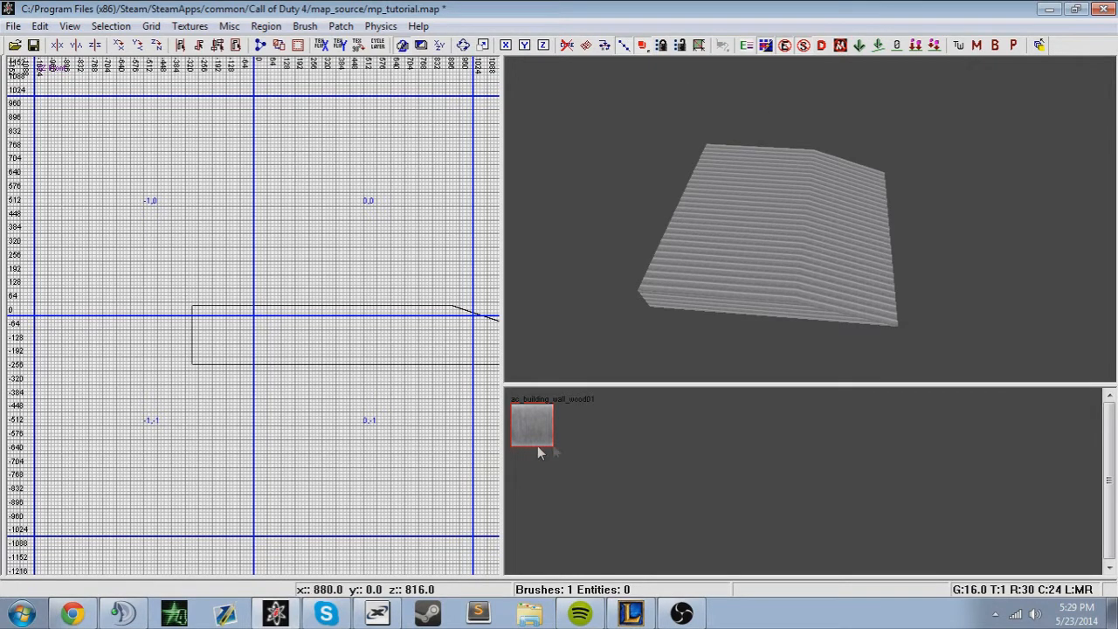
# - Select the brush, flip it along the x-axis, and undo the flip
pyautogui.moveTo(778, 236); pyautogui.dragTo(771, 158, button='right')
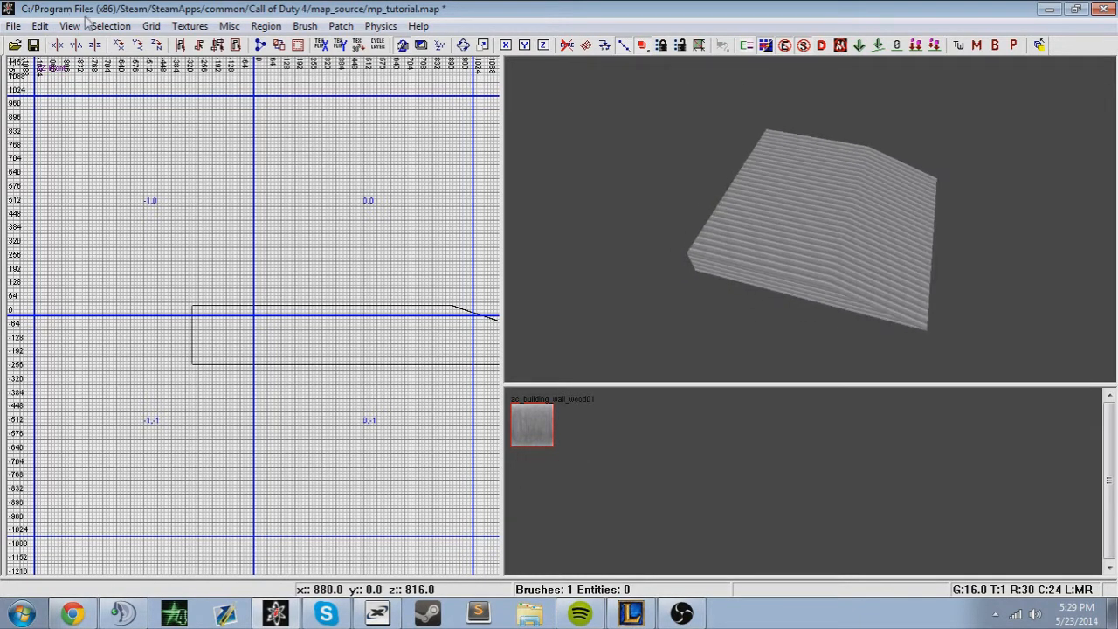
pyautogui.keyDown('shift'); pyautogui.click(776, 173); pyautogui.keyUp('shift')
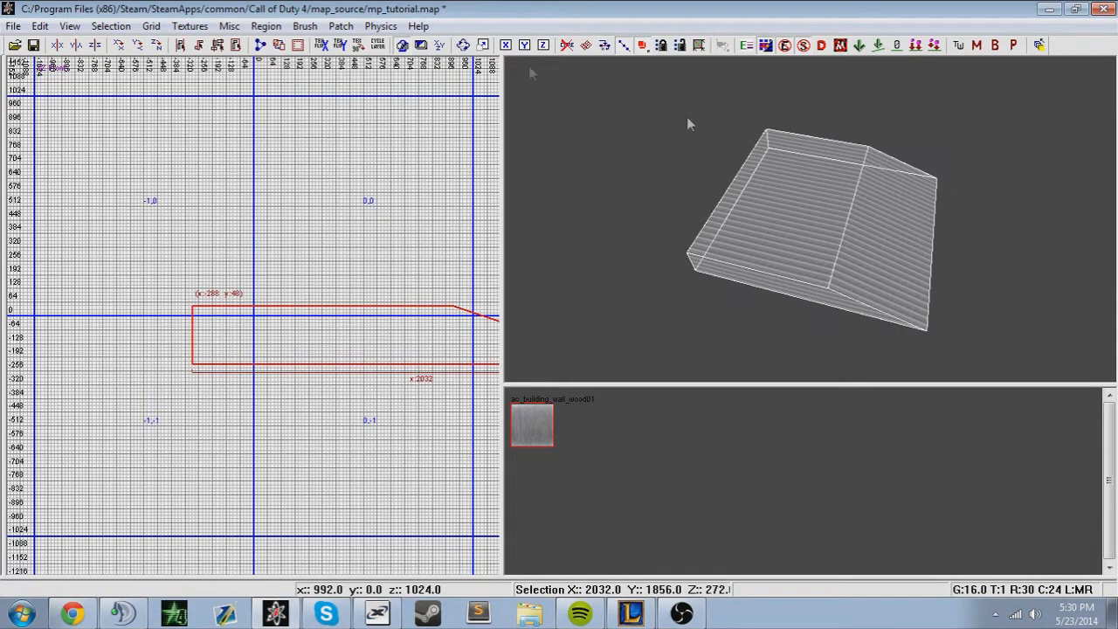
pyautogui.click(111, 26)
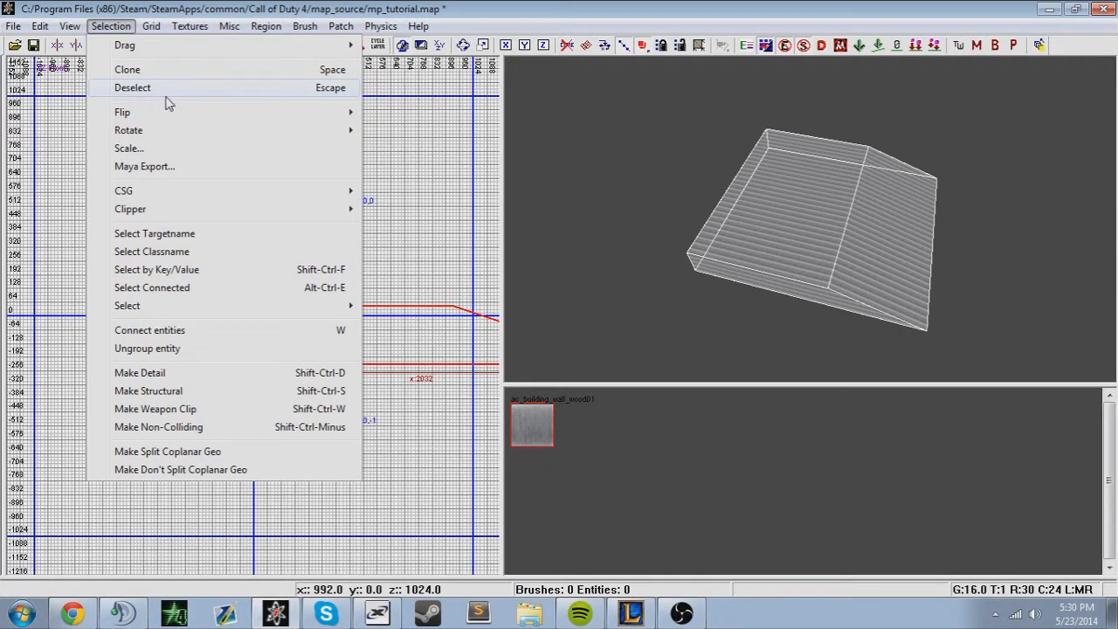
pyautogui.moveTo(160, 121)
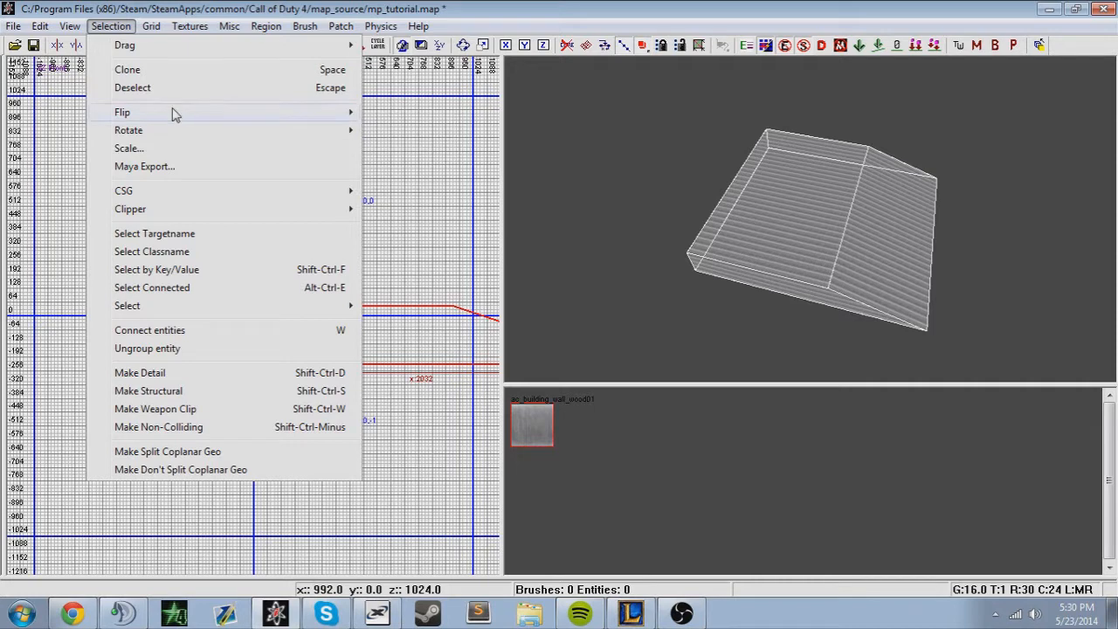
pyautogui.click(384, 114)
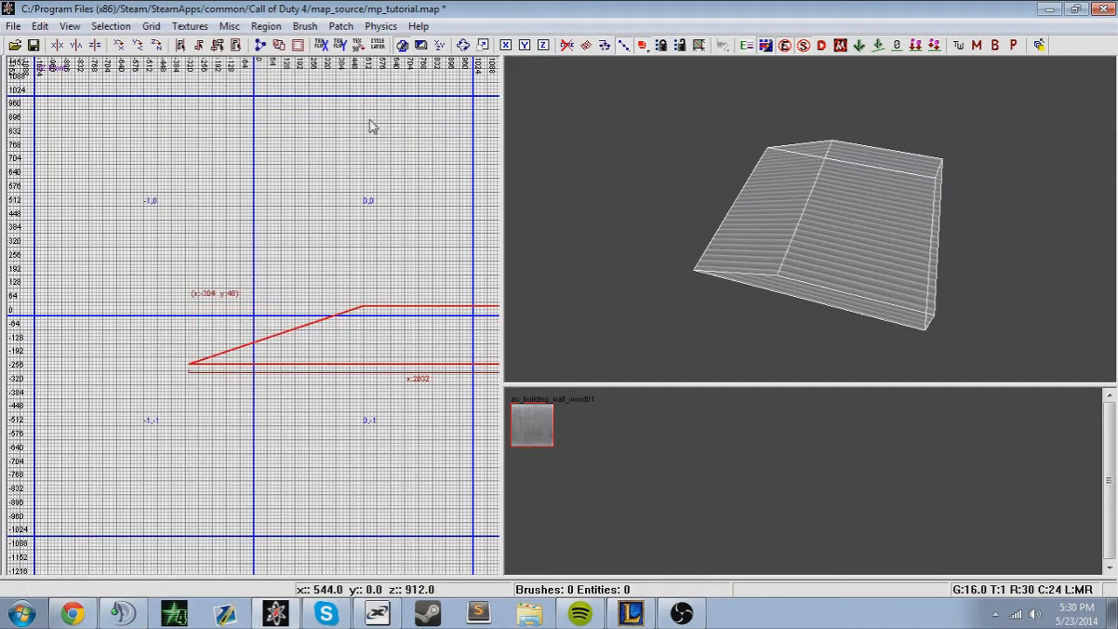
pyautogui.hotkey('ctrl', 'z')
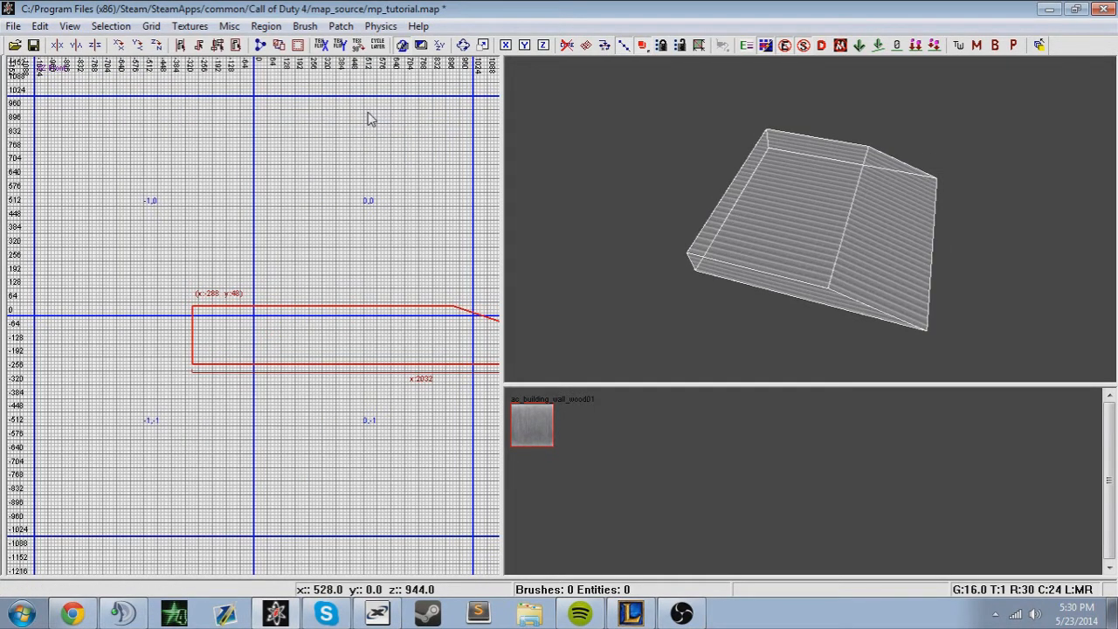
# - Rotate the brush along the z-, y- and x-axis in turn, undoing each rotation
pyautogui.moveTo(821, 241); pyautogui.dragTo(851, 241, button='right')
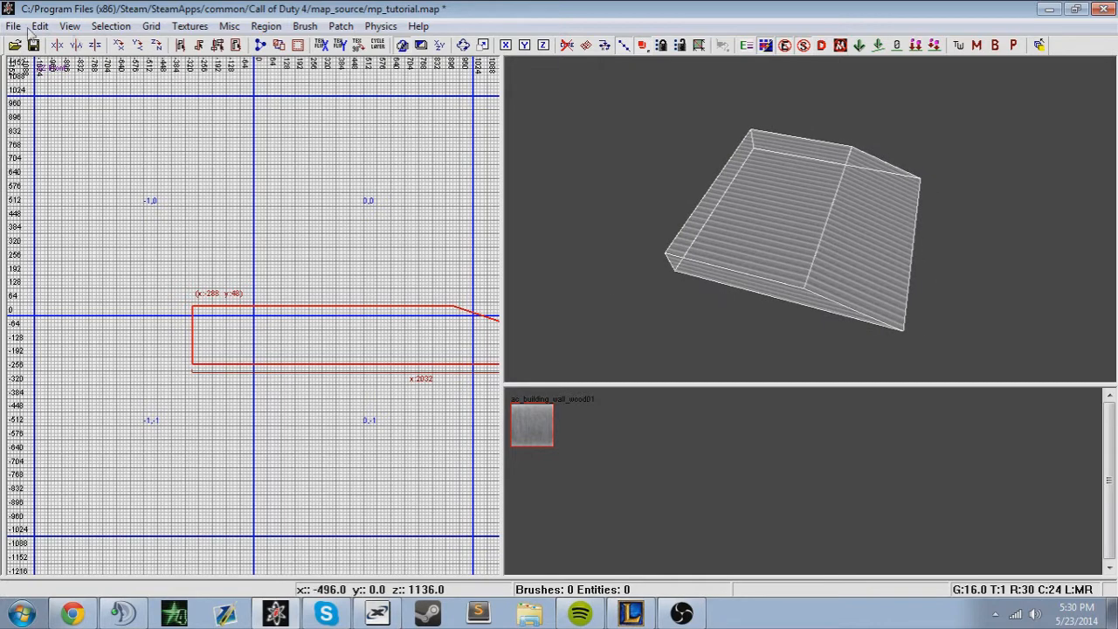
pyautogui.click(153, 44)
pyautogui.hotkey('ctrl', 'z')
pyautogui.click(138, 44)
pyautogui.hotkey('ctrl', 'z')
pyautogui.click(118, 44)
pyautogui.hotkey('ctrl', 'z')
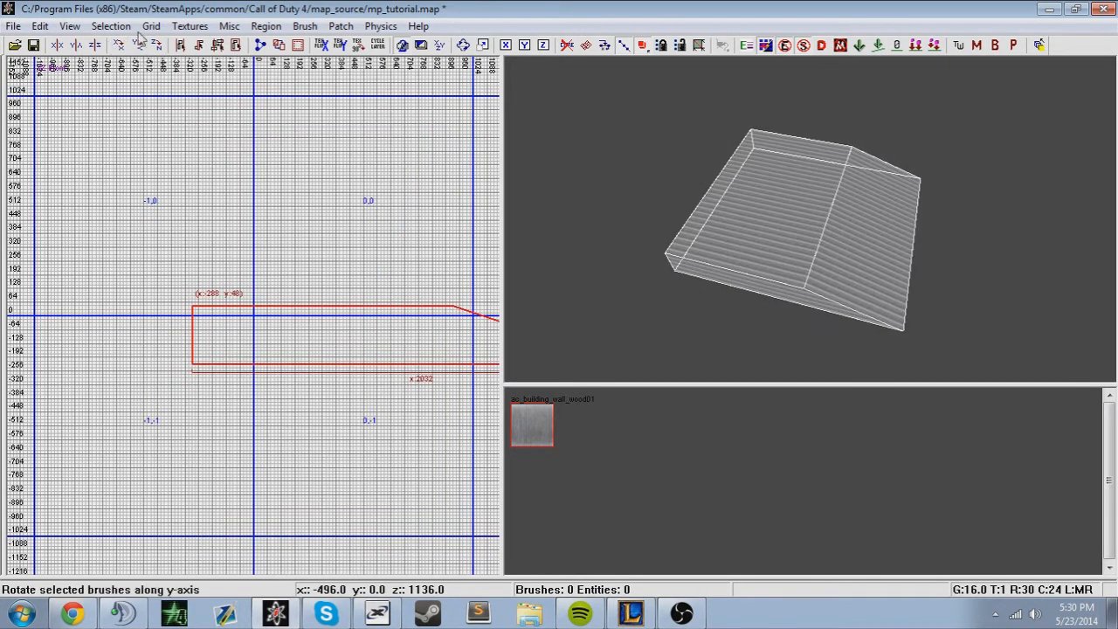
# - Rotate the brush along the x-axis with the Selection commands, and undo the rotation
pyautogui.click(118, 26)
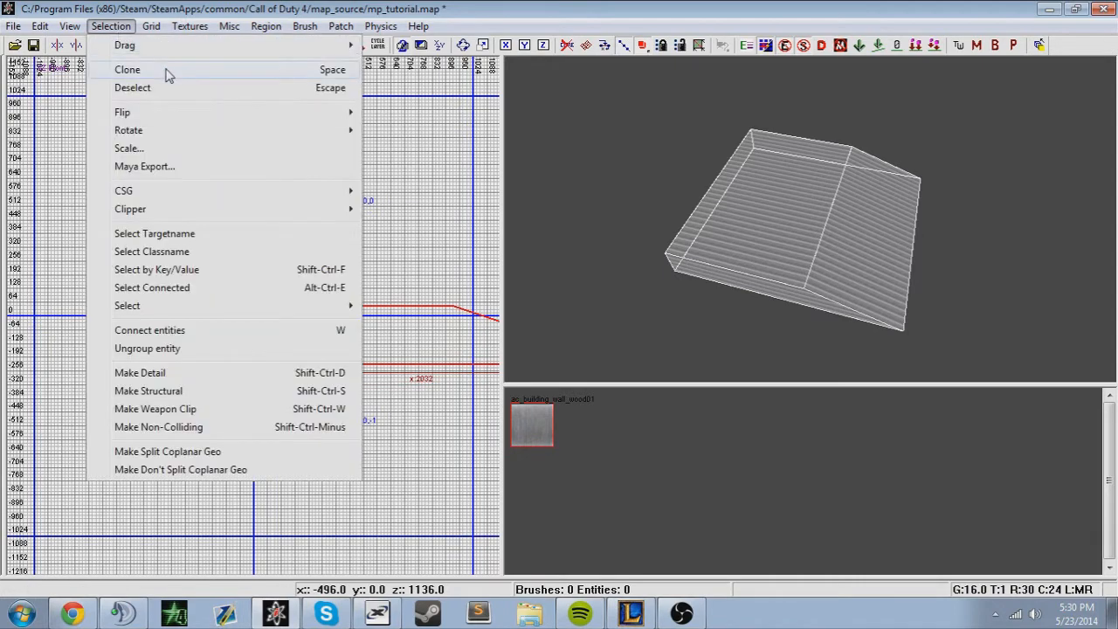
pyautogui.moveTo(163, 133)
pyautogui.click(433, 130)
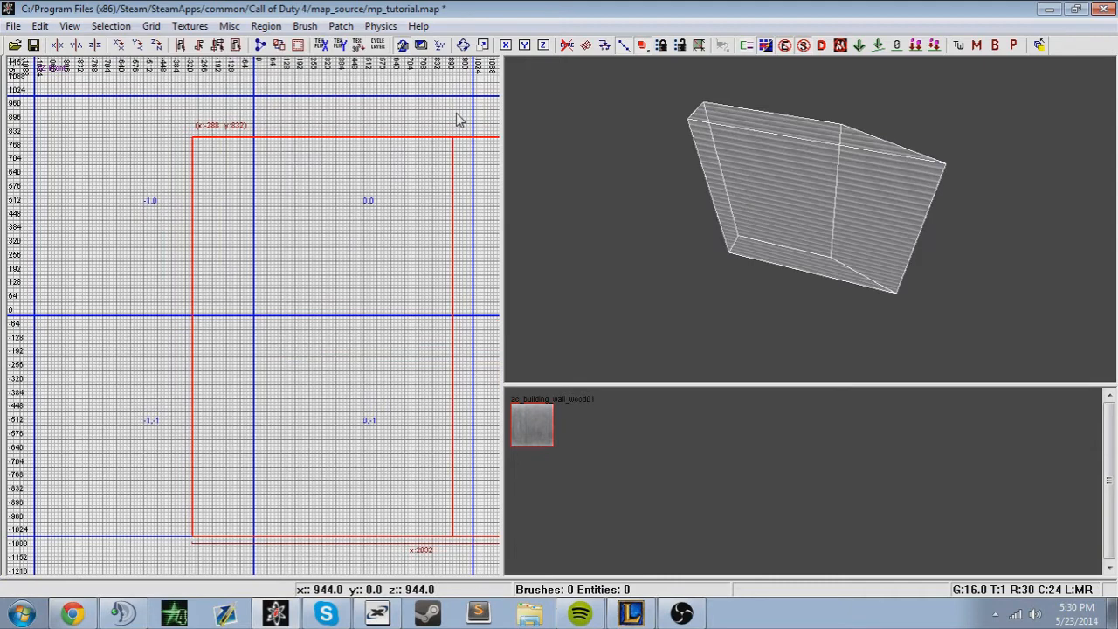
pyautogui.click(94, 46)
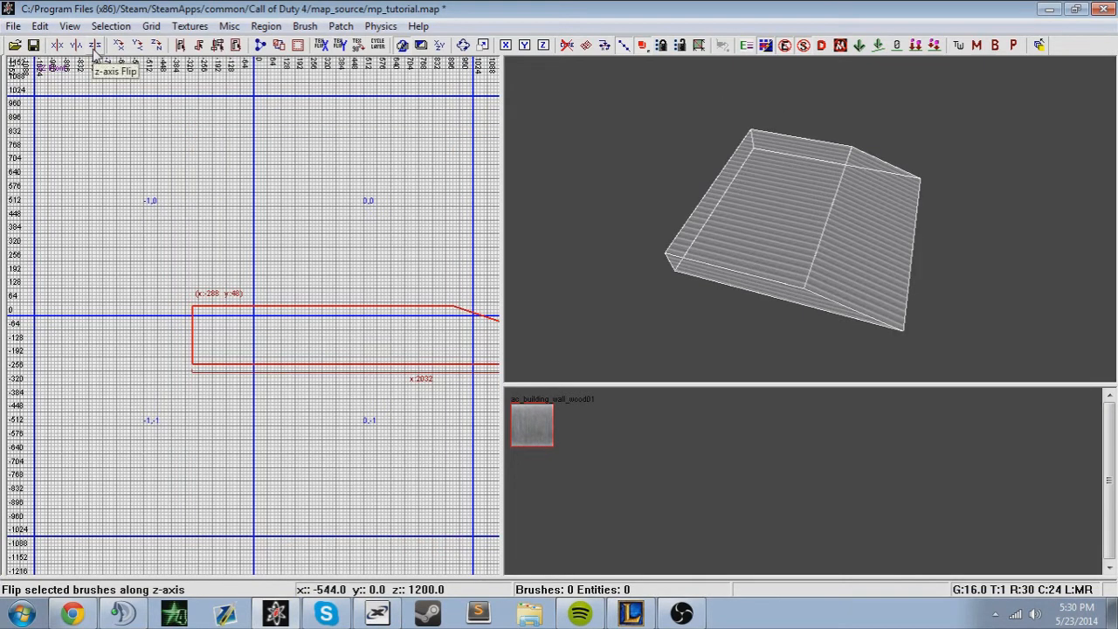
# - Look at the Scale and Export to Maya options for the selected brush, leaving both without applying anything
pyautogui.click(69, 26)
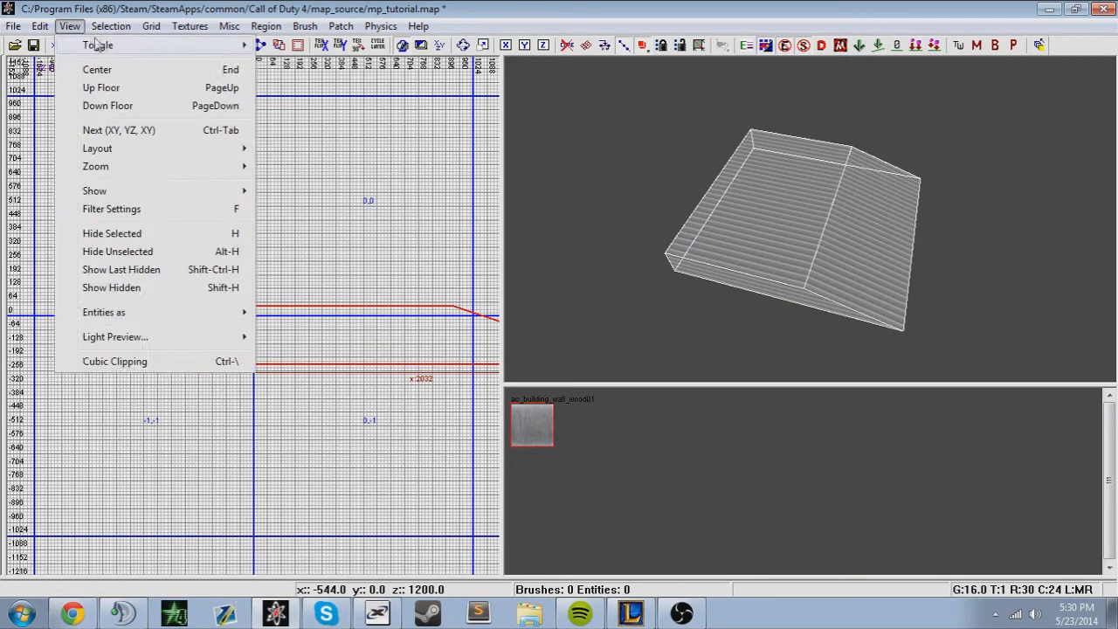
pyautogui.moveTo(111, 26)
pyautogui.moveTo(156, 123)
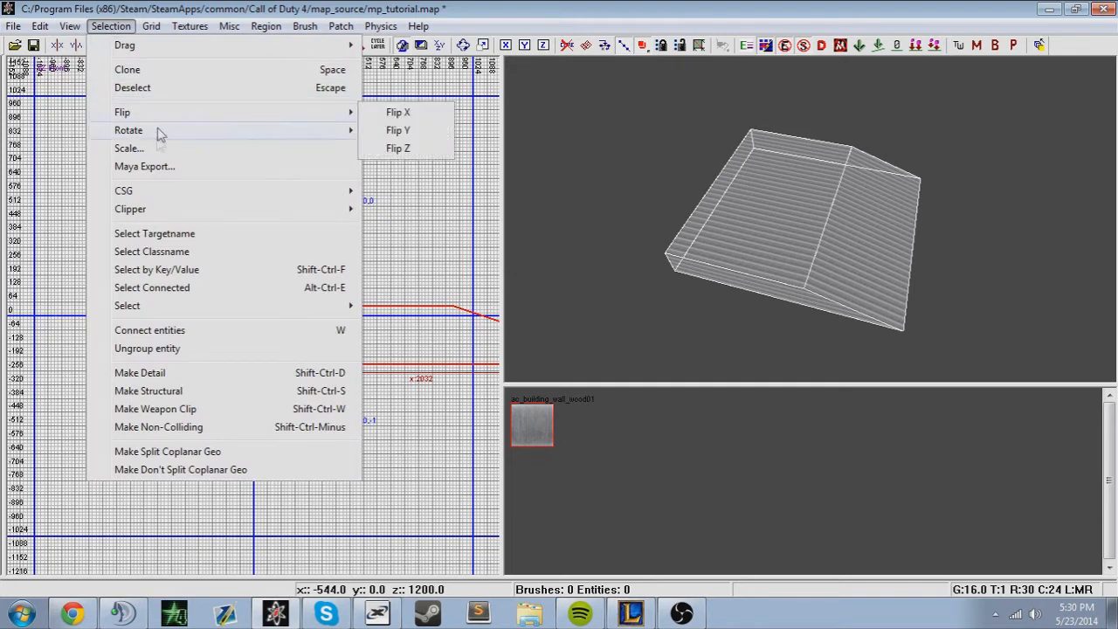
pyautogui.click(171, 150)
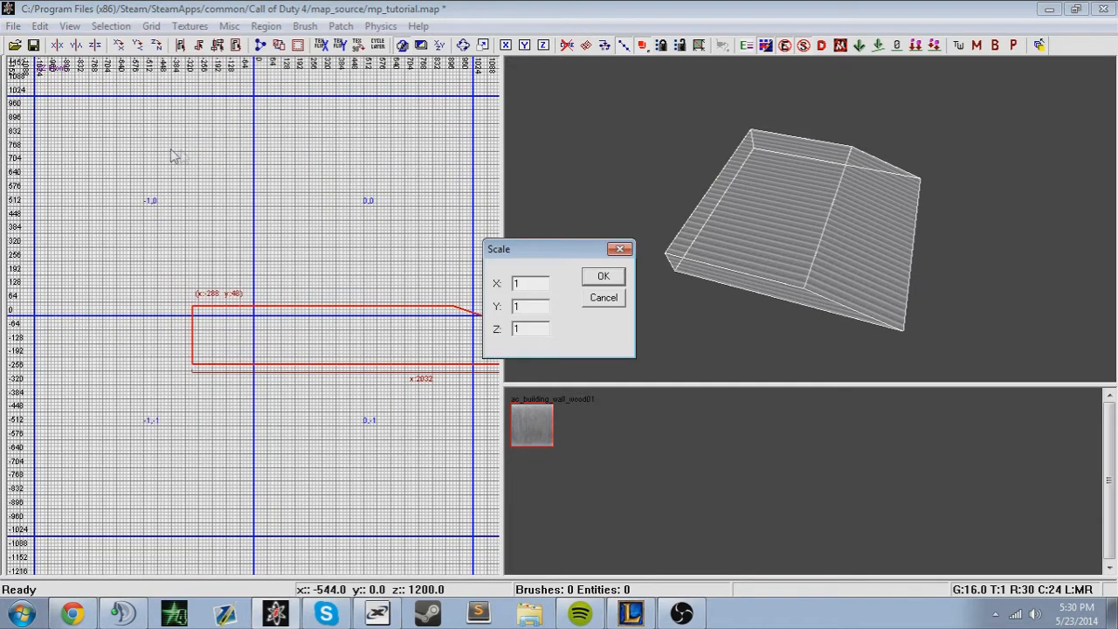
pyautogui.click(620, 249)
pyautogui.click(98, 27)
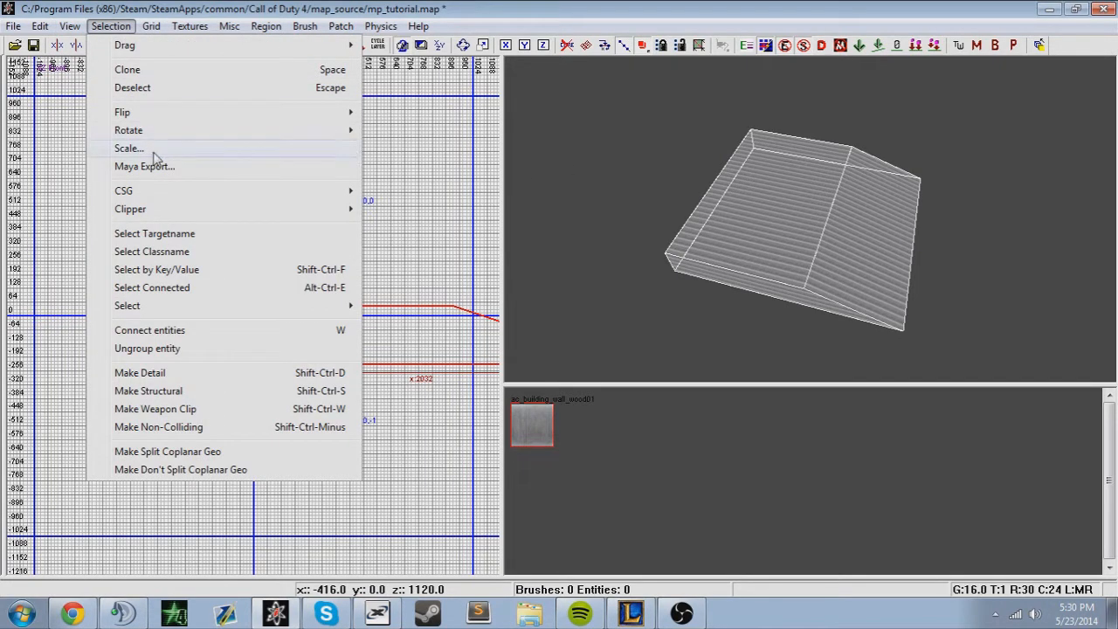
pyautogui.click(197, 174)
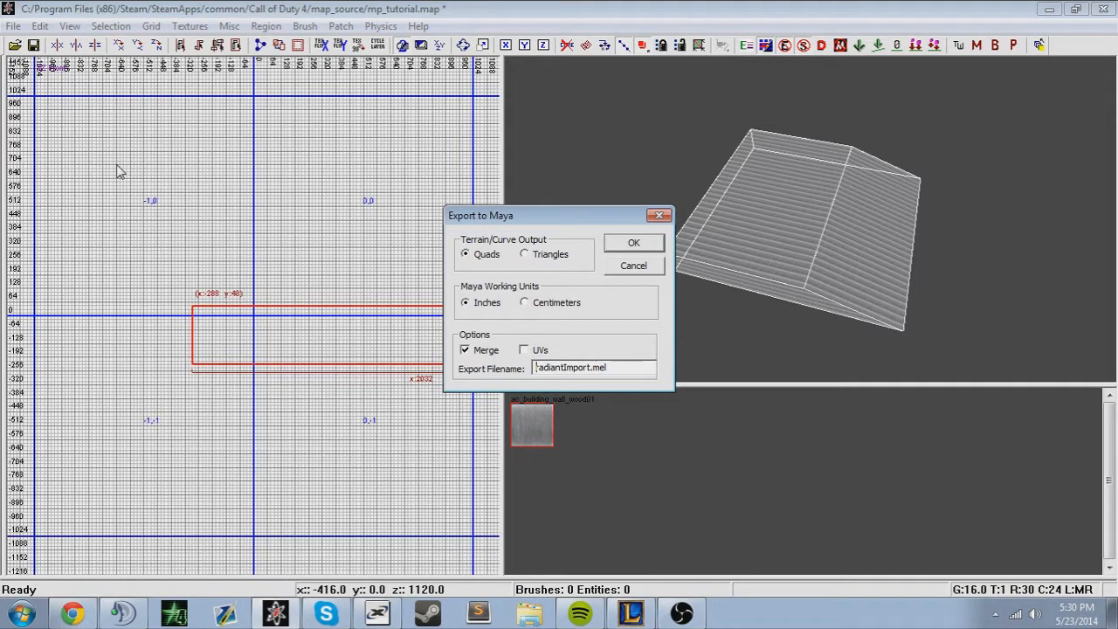
pyautogui.click(660, 215)
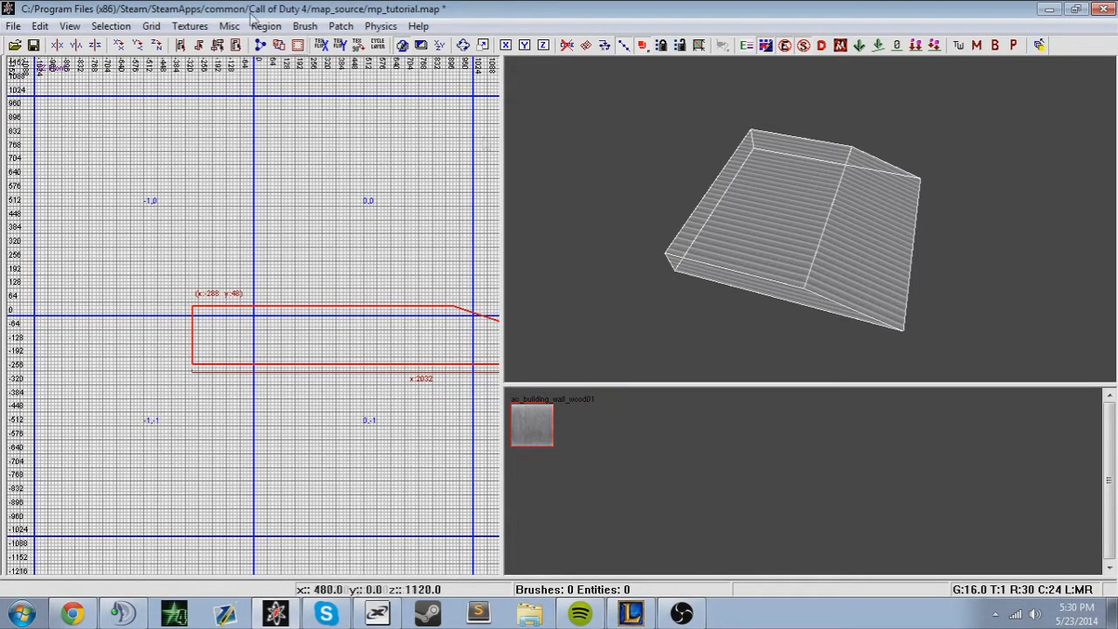
# - Look over the CSG commands and try Hollow on the selected brush
pyautogui.click(111, 25)
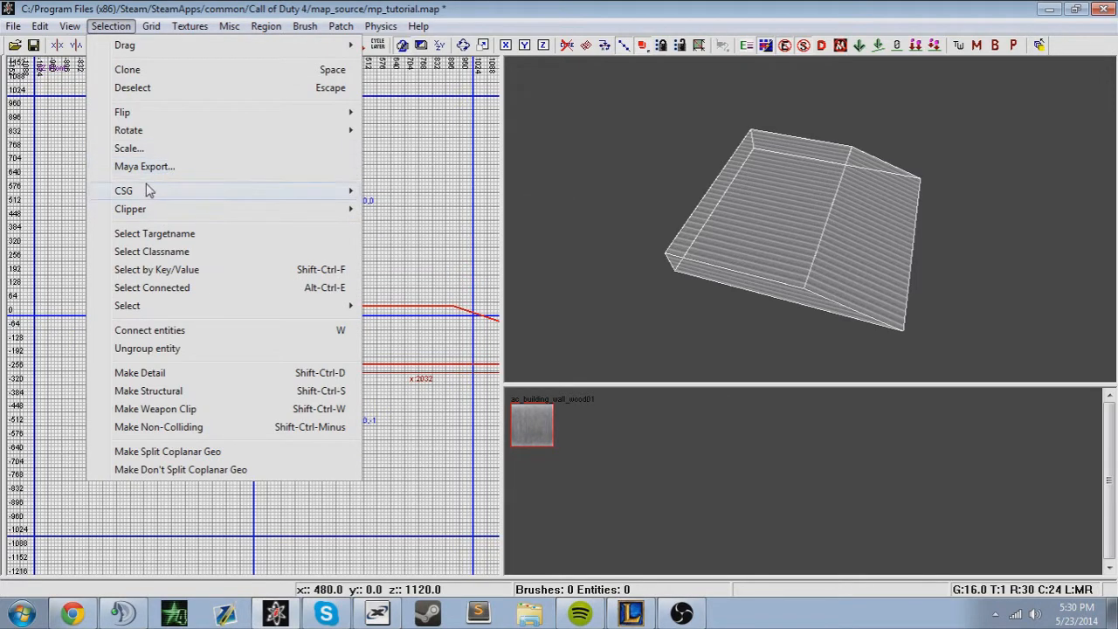
pyautogui.moveTo(148, 193)
pyautogui.moveTo(259, 192)
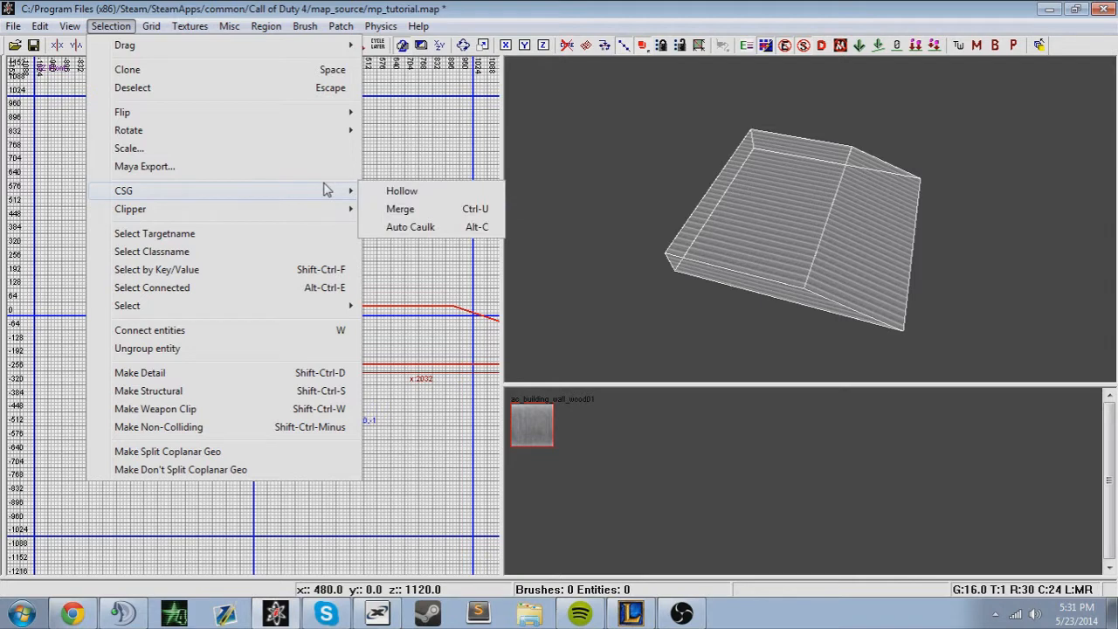
pyautogui.click(402, 190)
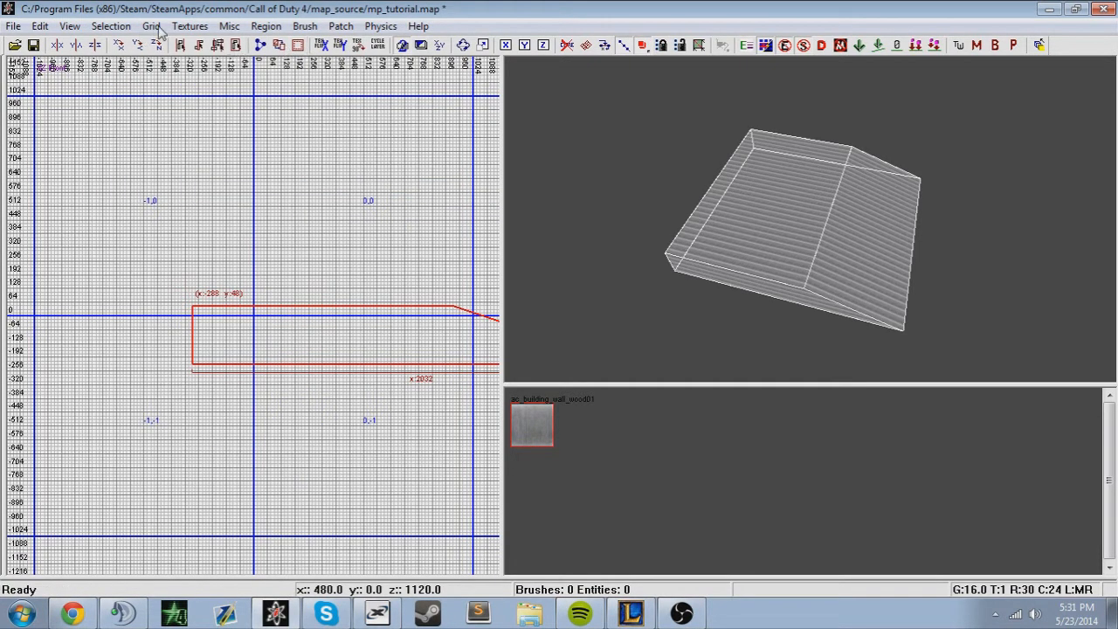
# - Toggle the clipper on and show the selected brush from above in the 2D view
pyautogui.click(108, 27)
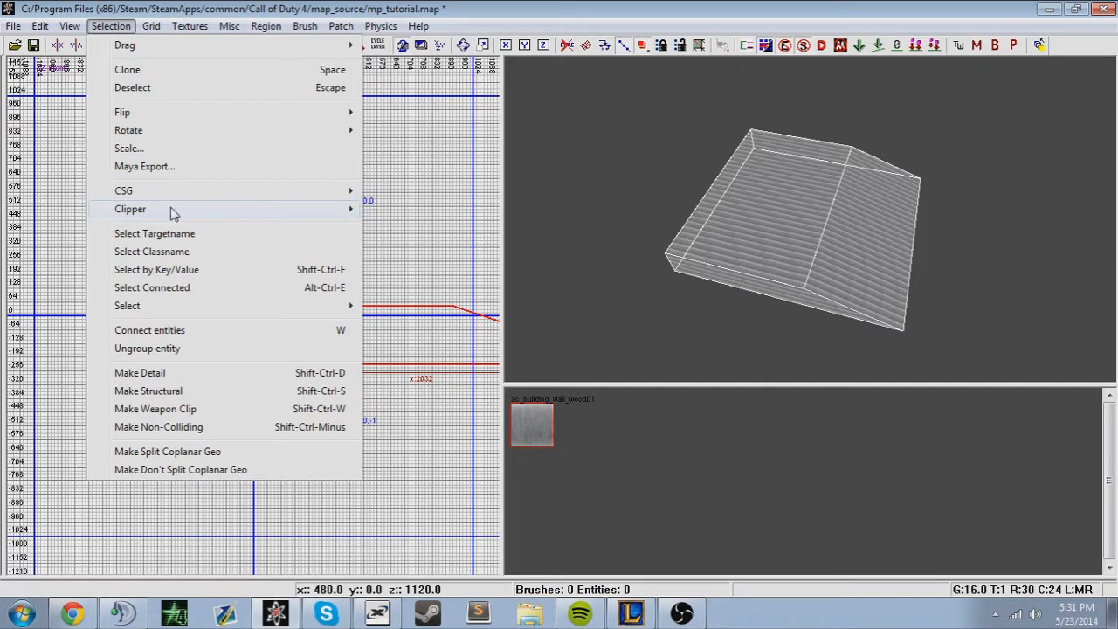
pyautogui.moveTo(232, 210)
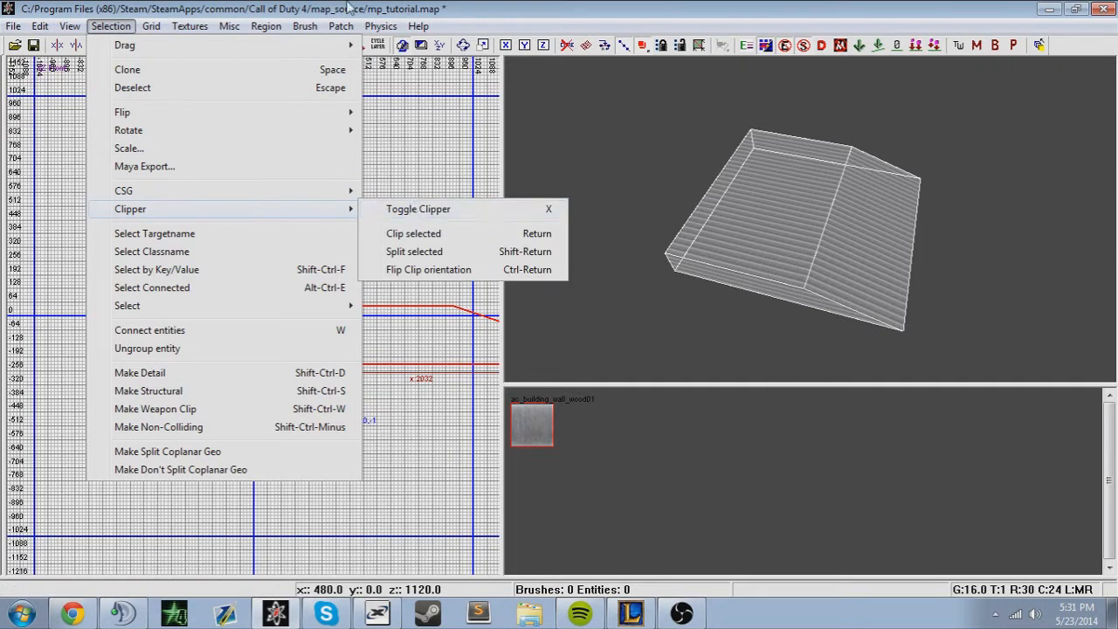
pyautogui.click(414, 210)
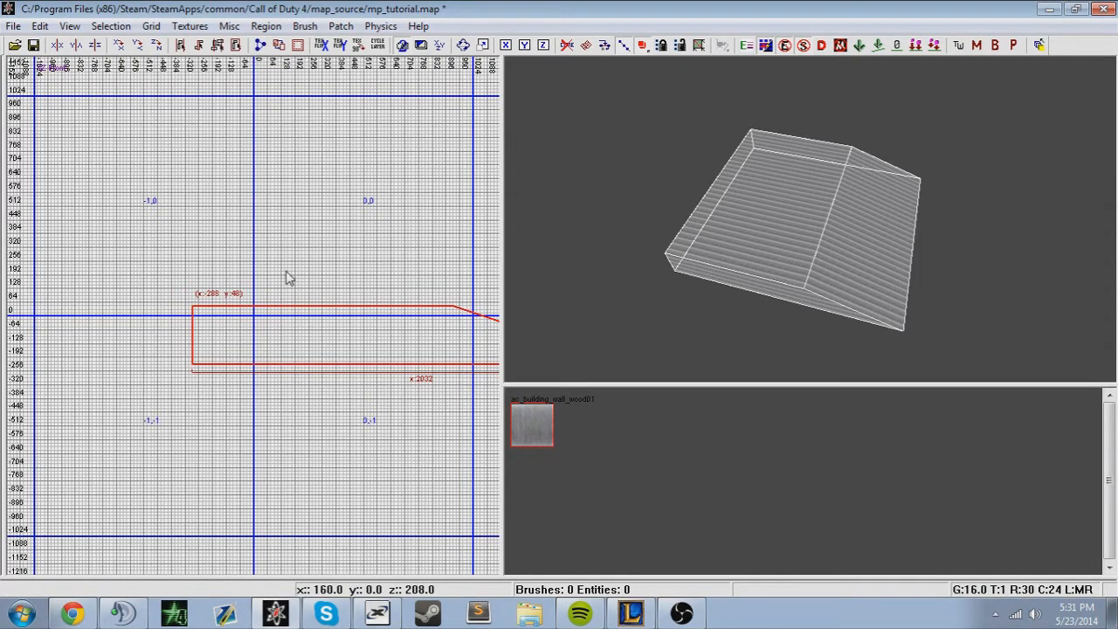
pyautogui.scroll(-1, 350, 305)
pyautogui.hotkey('ctrl', 'Tab')
pyautogui.scroll(-1, 331, 305)
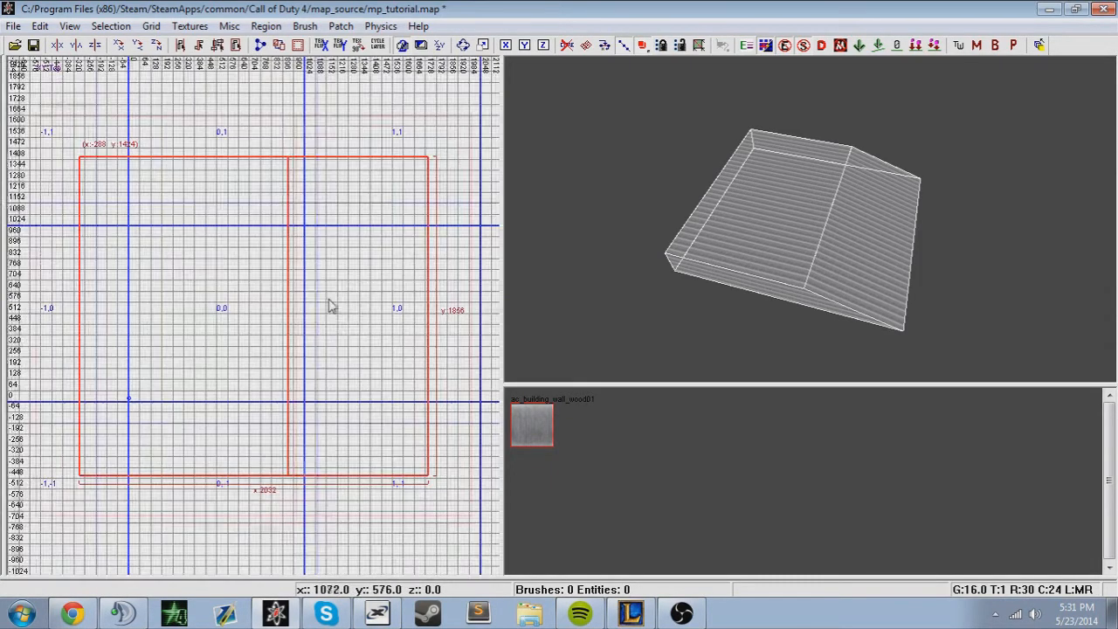
pyautogui.scroll(-1, 259, 342)
pyautogui.scroll(3, 267, 336)
pyautogui.moveTo(268, 336); pyautogui.dragTo(267, 232, button='right')
# - Set two clip points for a near-vertical cut between the brush's upper and lower edges, clip the brush, and undo the cut
pyautogui.click(258, 186)
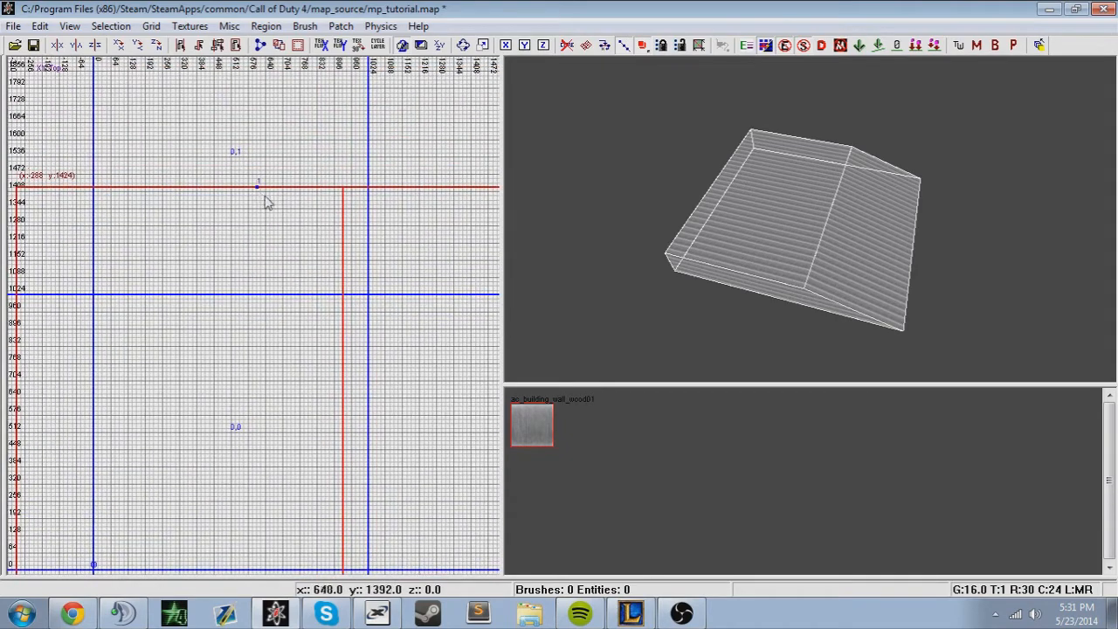
pyautogui.moveTo(323, 221); pyautogui.dragTo(310, 218, button='right')
pyautogui.scroll(-2, 308, 228)
pyautogui.scroll(1, 264, 355)
pyautogui.click(251, 461)
pyautogui.scroll(3, 294, 311)
pyautogui.scroll(-4, 297, 284)
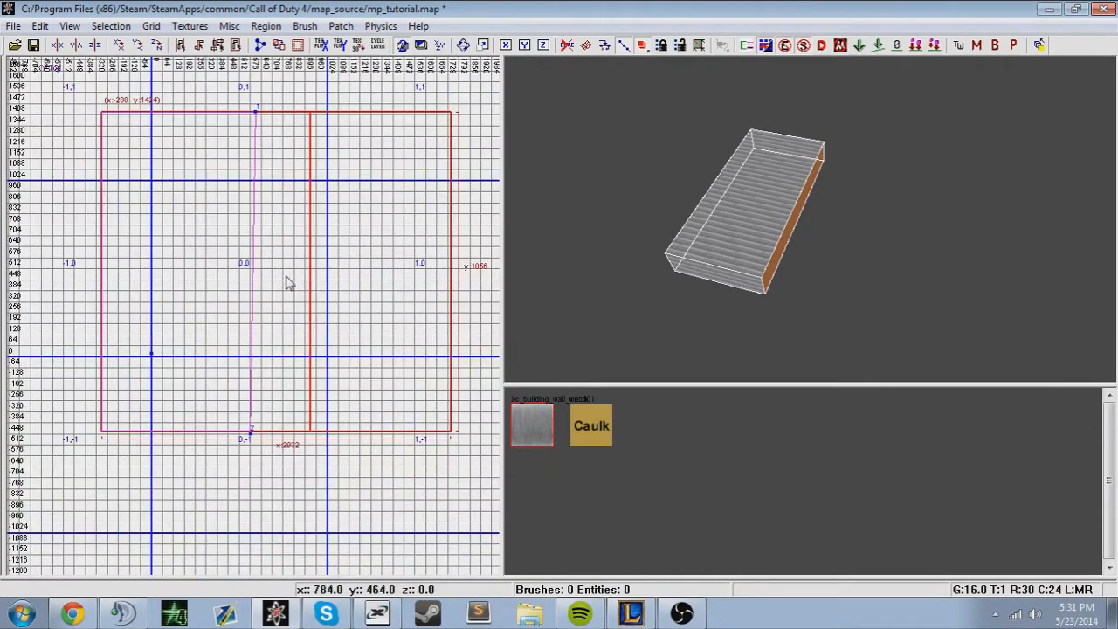
pyautogui.scroll(1, 285, 282)
pyautogui.moveTo(263, 348); pyautogui.dragTo(270, 445, button='right')
pyautogui.press('Return')
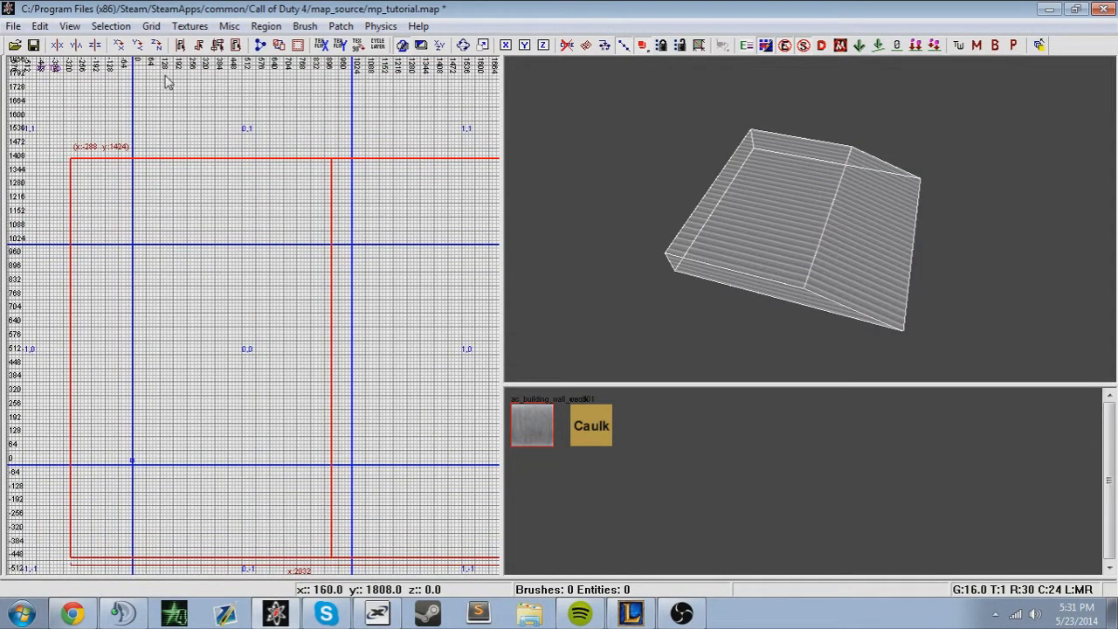
# - Look over the CSG and Select commands, and view the key and value fields in the Entity window
pyautogui.click(199, 31)
pyautogui.moveTo(158, 34)
pyautogui.moveTo(111, 27)
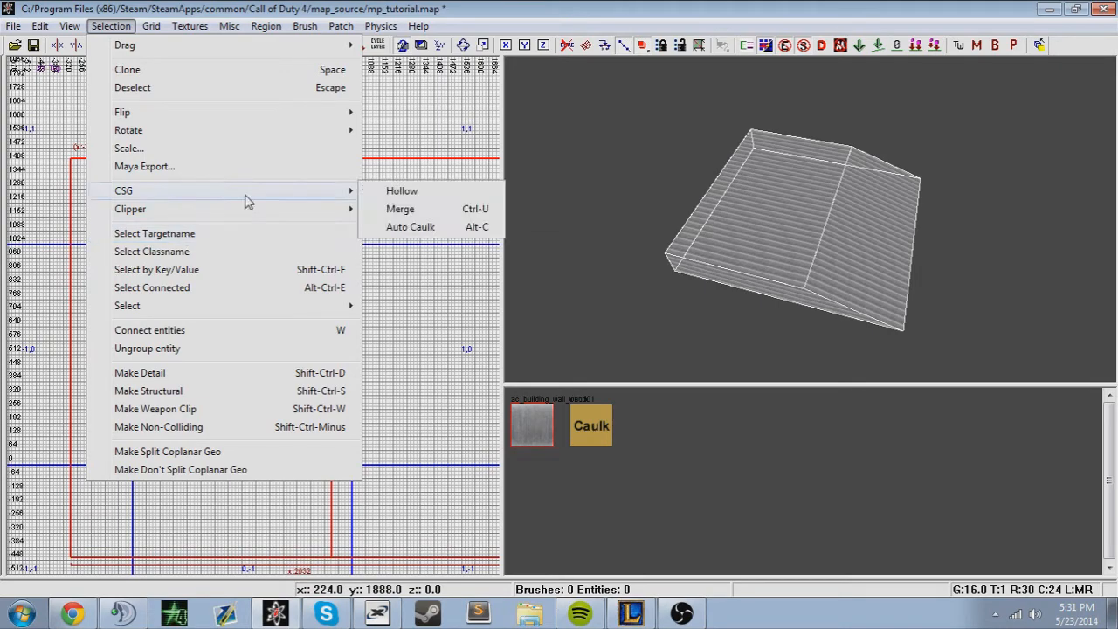
pyautogui.moveTo(244, 224)
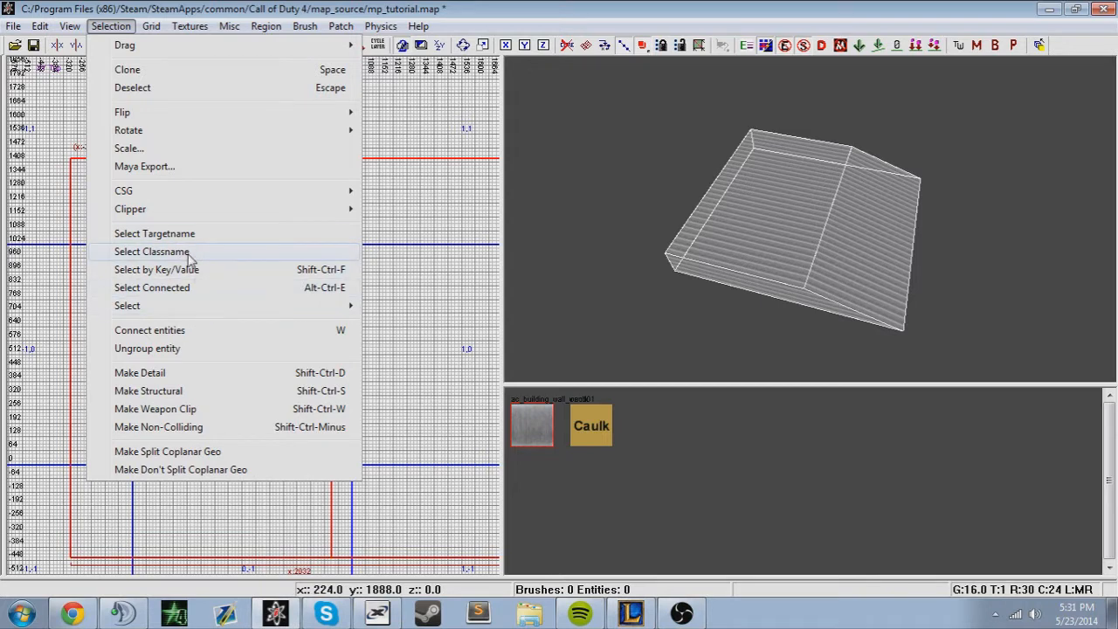
pyautogui.click(394, 255)
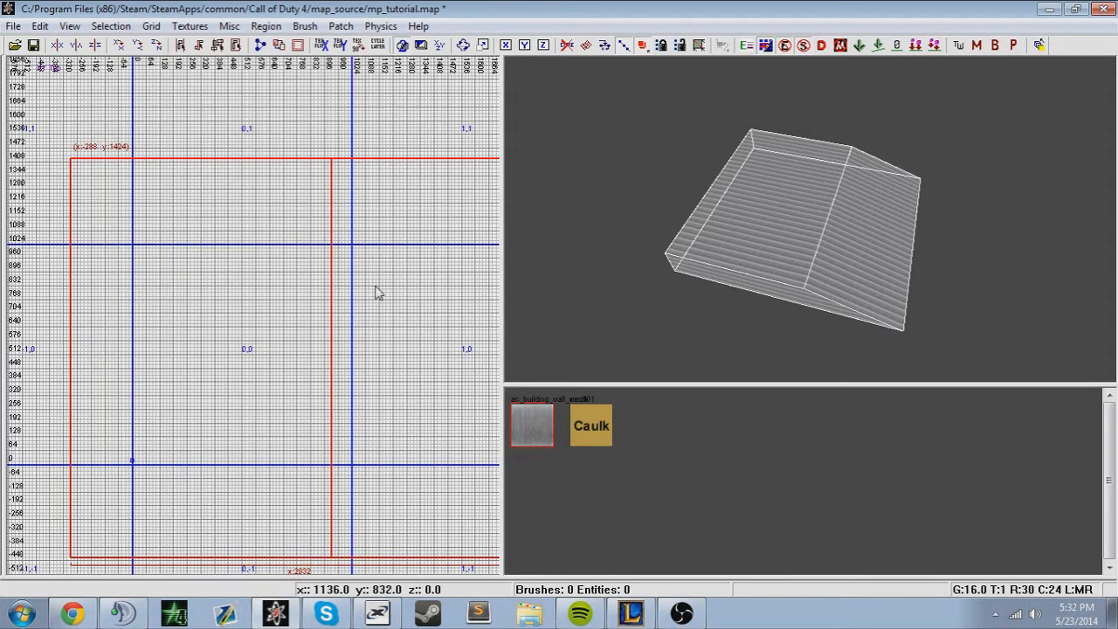
pyautogui.press('n')
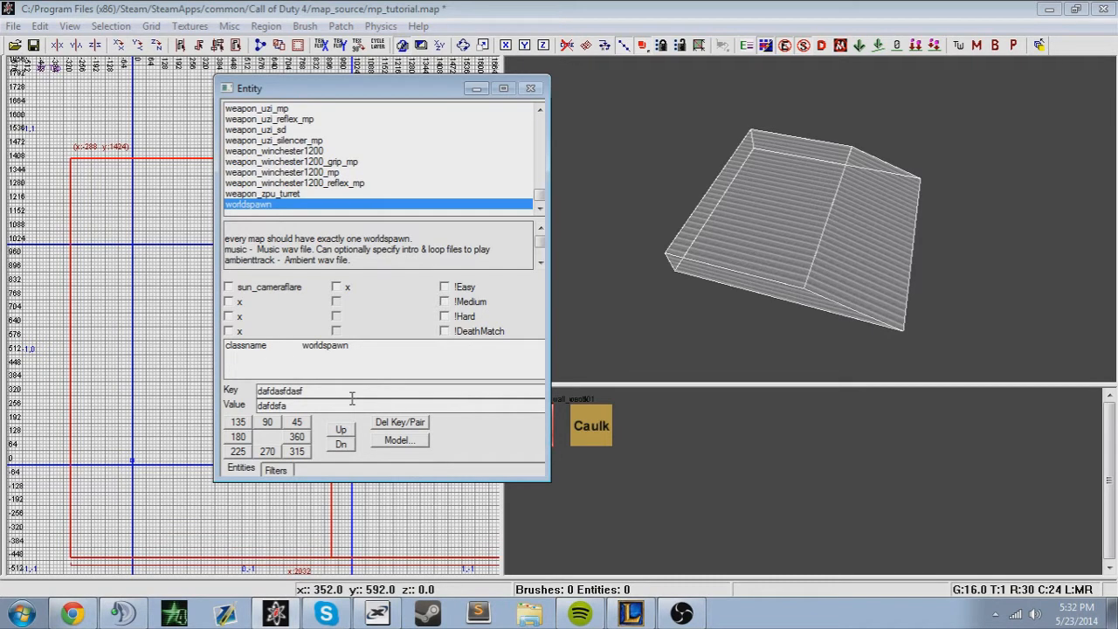
pyautogui.press('n')
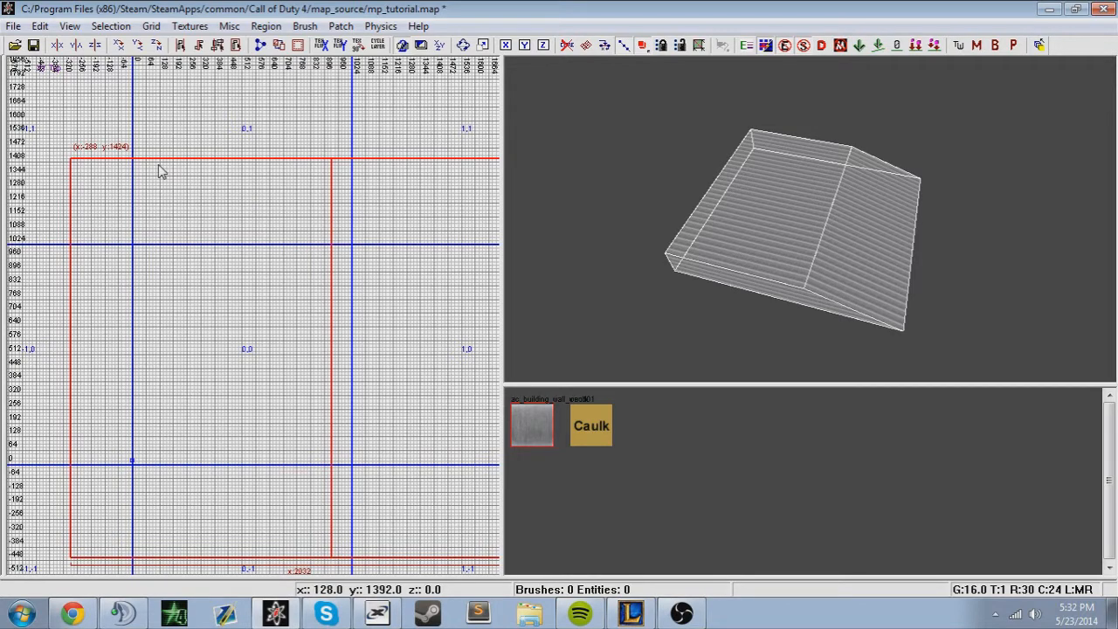
# - View the Select by Key/Value options, close them unchanged, and try Select Connected on the brush
pyautogui.click(113, 26)
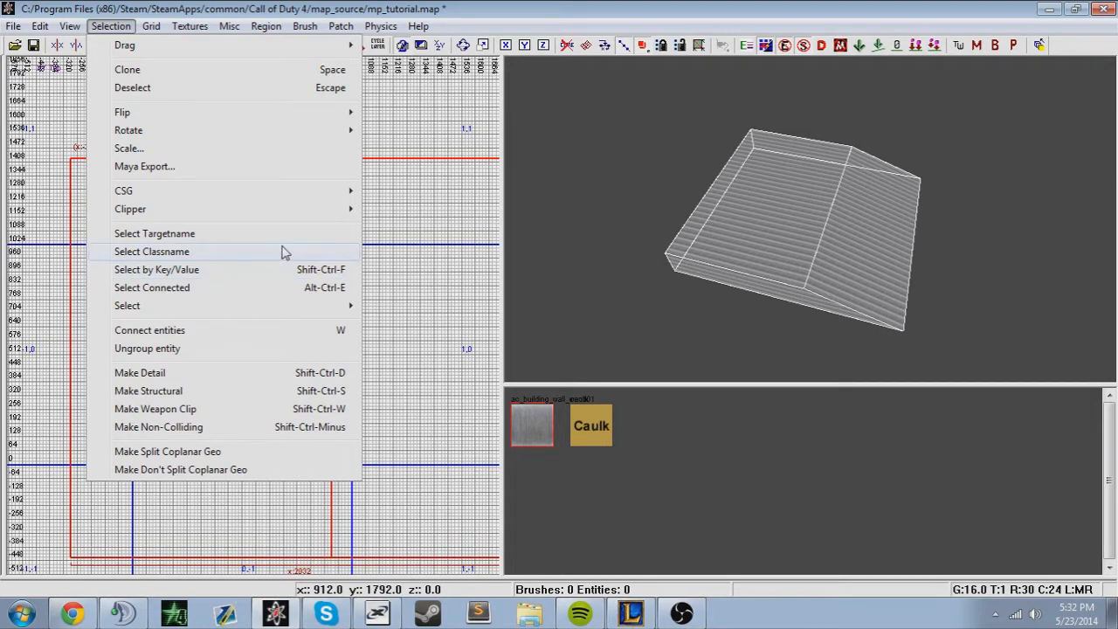
pyautogui.click(164, 278)
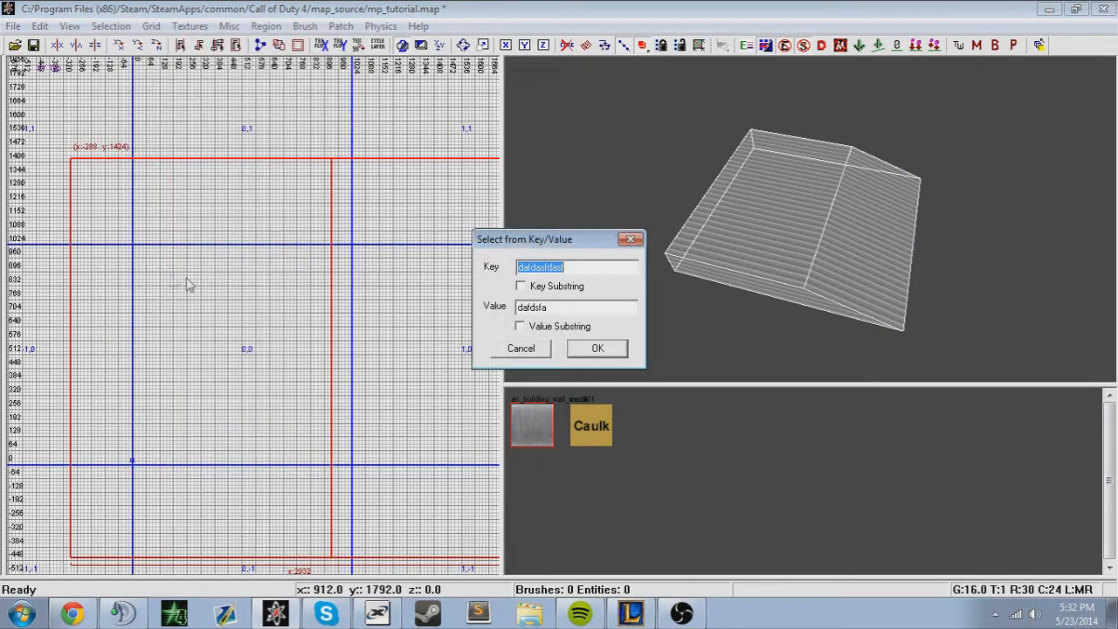
pyautogui.click(631, 239)
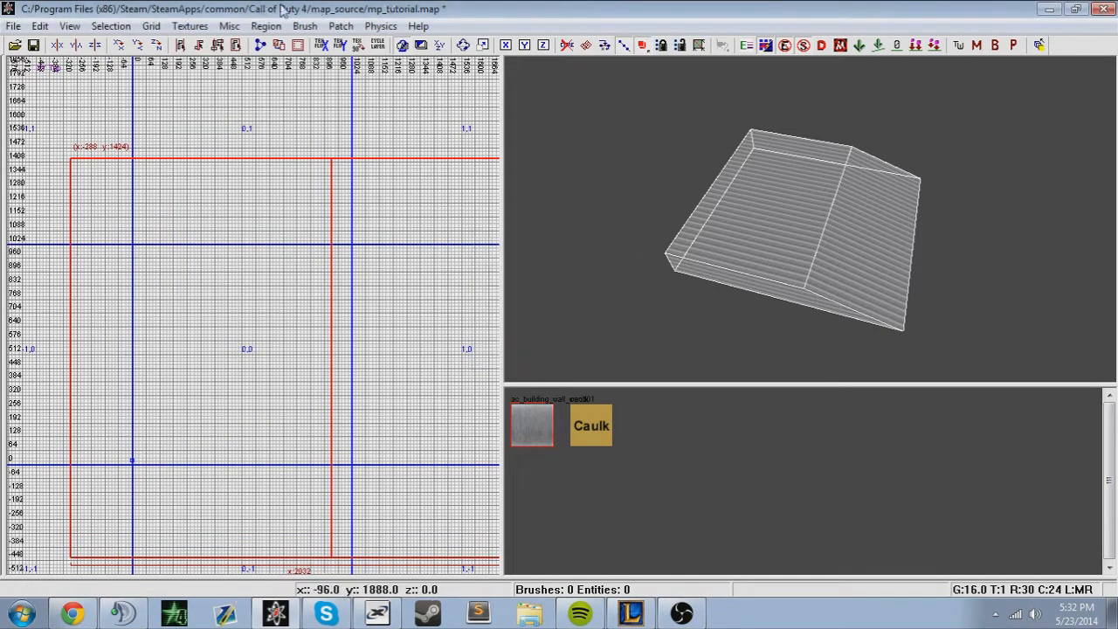
pyautogui.click(111, 25)
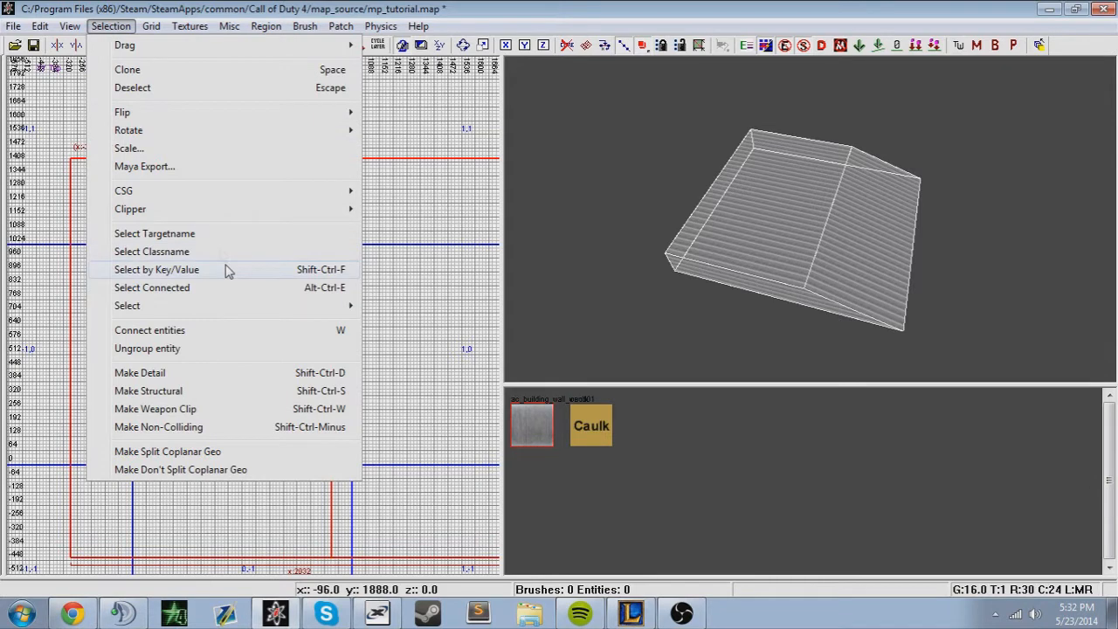
pyautogui.click(145, 287)
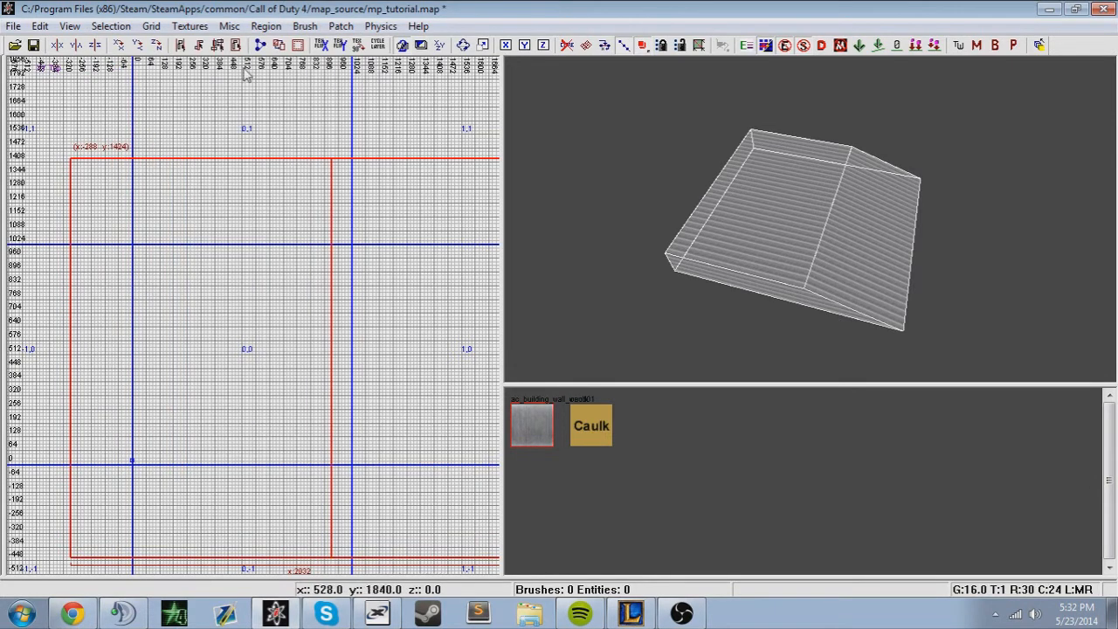
# - Look over the Select, Connect entities and Ungroup entity commands, and the brush's context commands
pyautogui.click(122, 27)
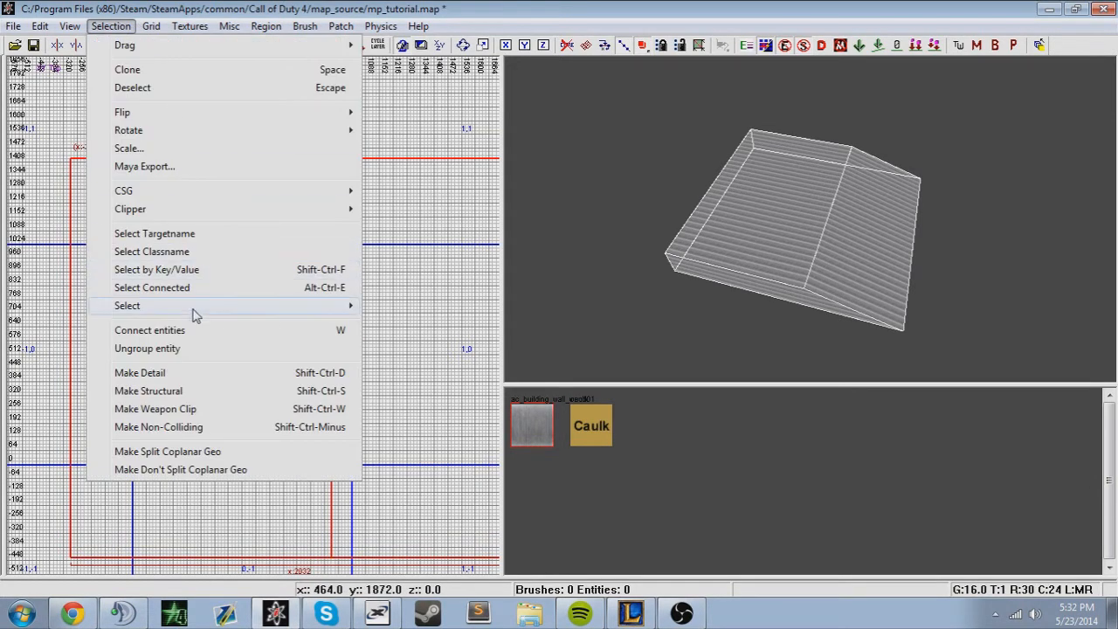
pyautogui.moveTo(262, 306)
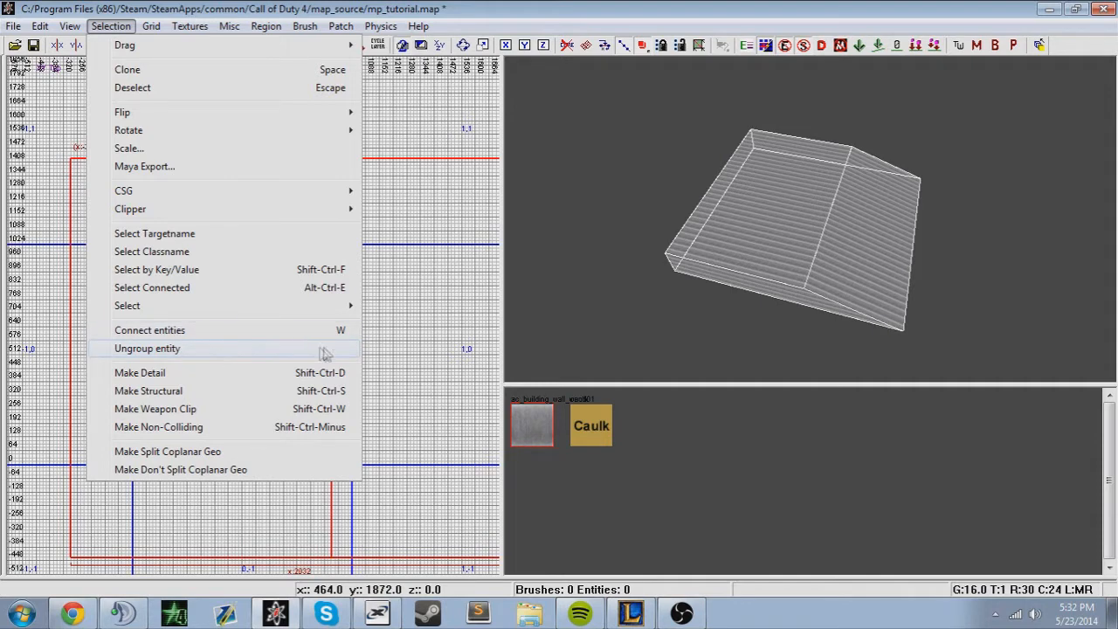
pyautogui.click(440, 293)
pyautogui.rightClick(269, 305)
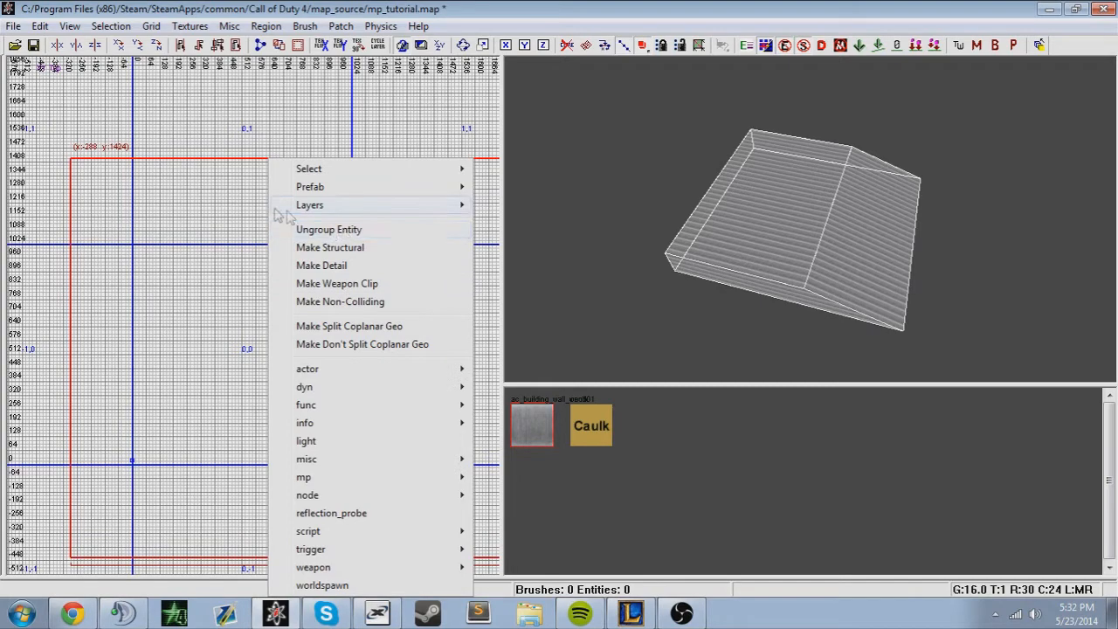
# - Try Make Non-Colliding on the selected brush, restore the brush, and deselect it
pyautogui.click(111, 26)
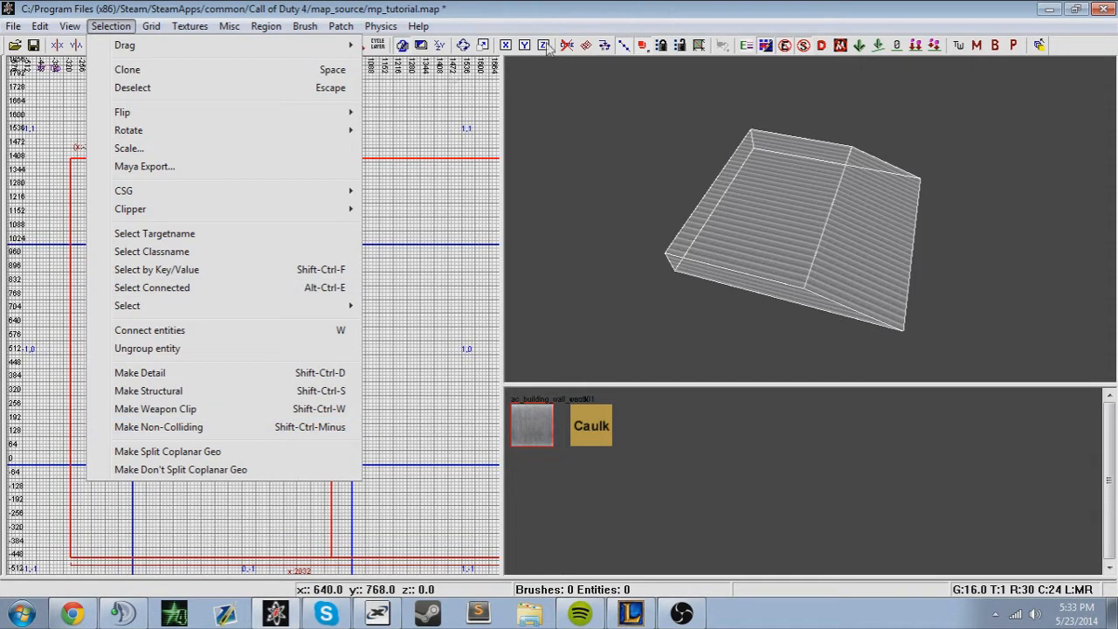
pyautogui.click(243, 433)
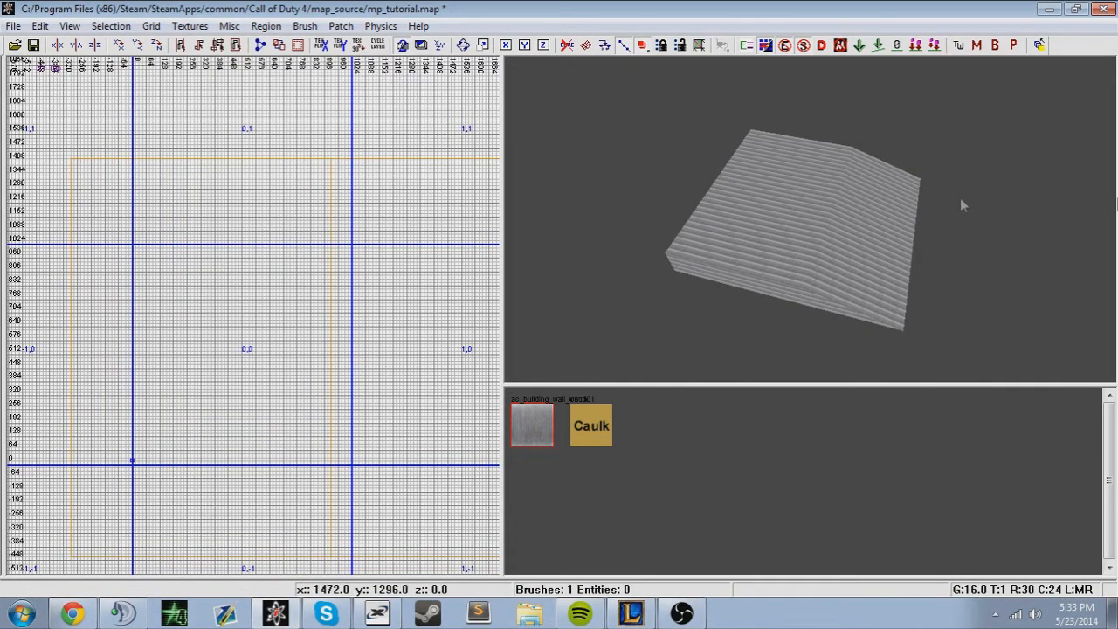
pyautogui.keyDown('shift'); pyautogui.click(792, 194); pyautogui.keyUp('shift')
pyautogui.press('Escape')
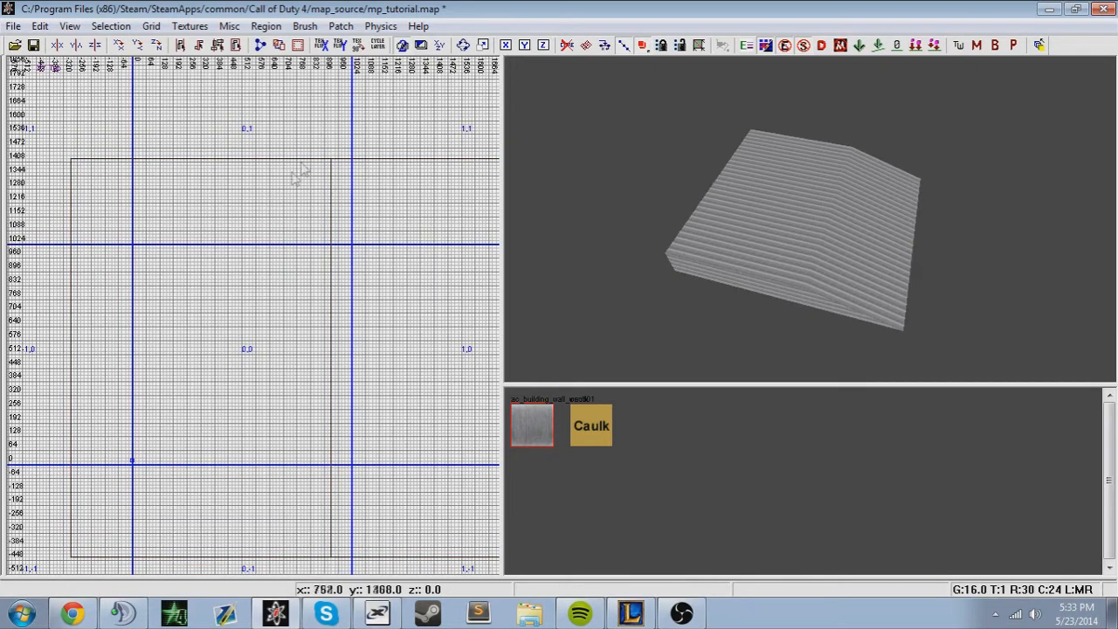
# - Select the brush again and look over the Make Detail, Structural, Weapon Clip and Coplanar Geo commands
pyautogui.click(111, 26)
pyautogui.keyDown('shift'); pyautogui.click(828, 202); pyautogui.keyUp('shift')
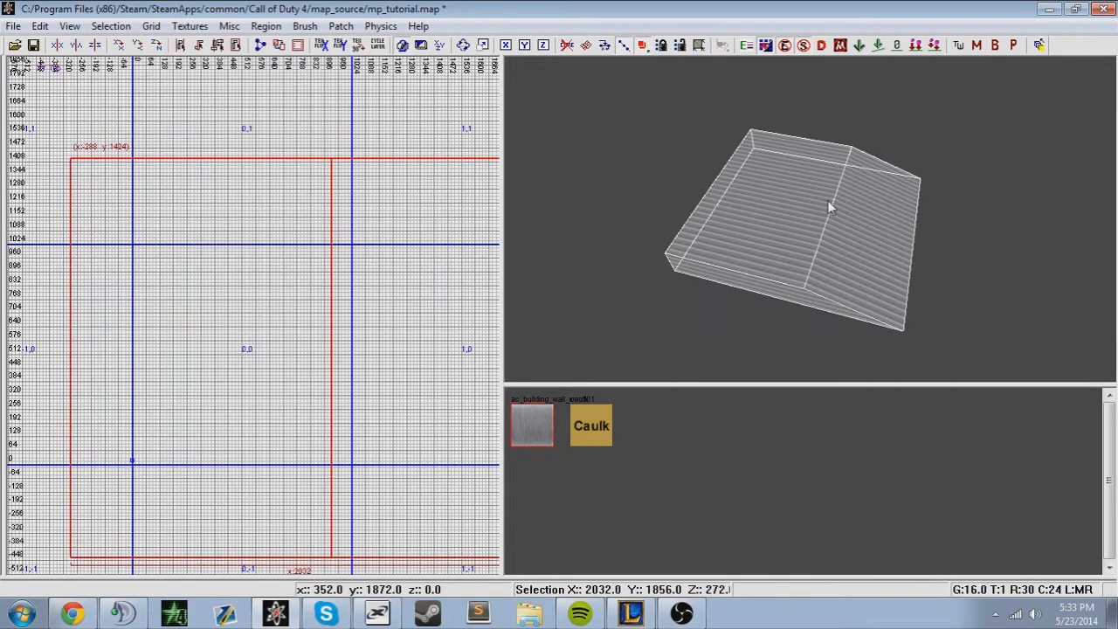
pyautogui.click(103, 27)
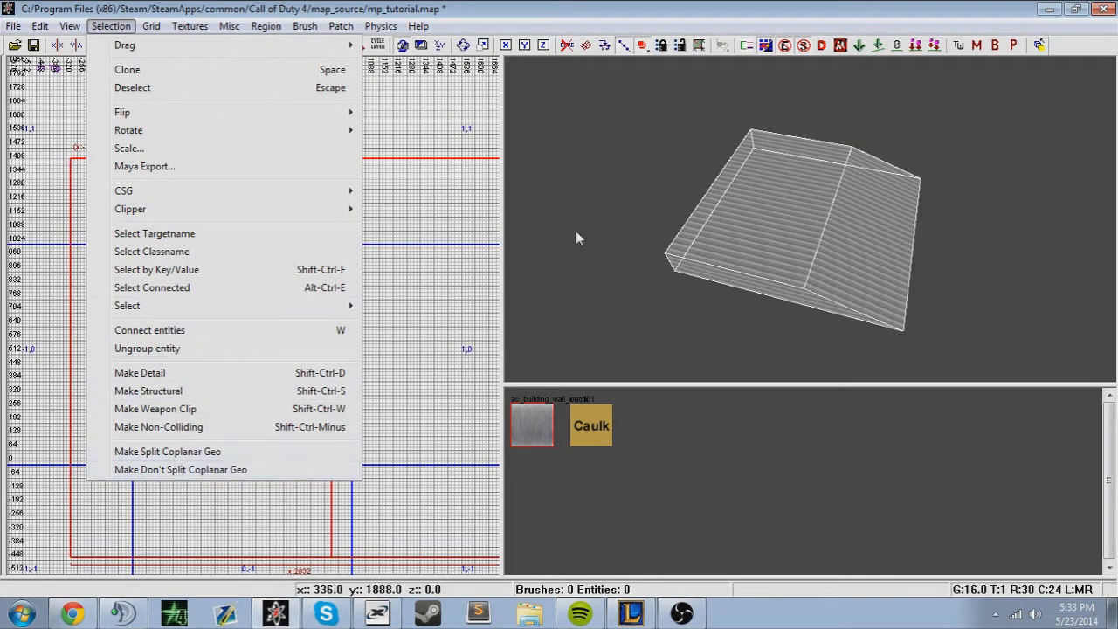
pyautogui.click(474, 202)
# - Look over the available grid sizes and try grid sizes 4 and 512
pyautogui.click(150, 27)
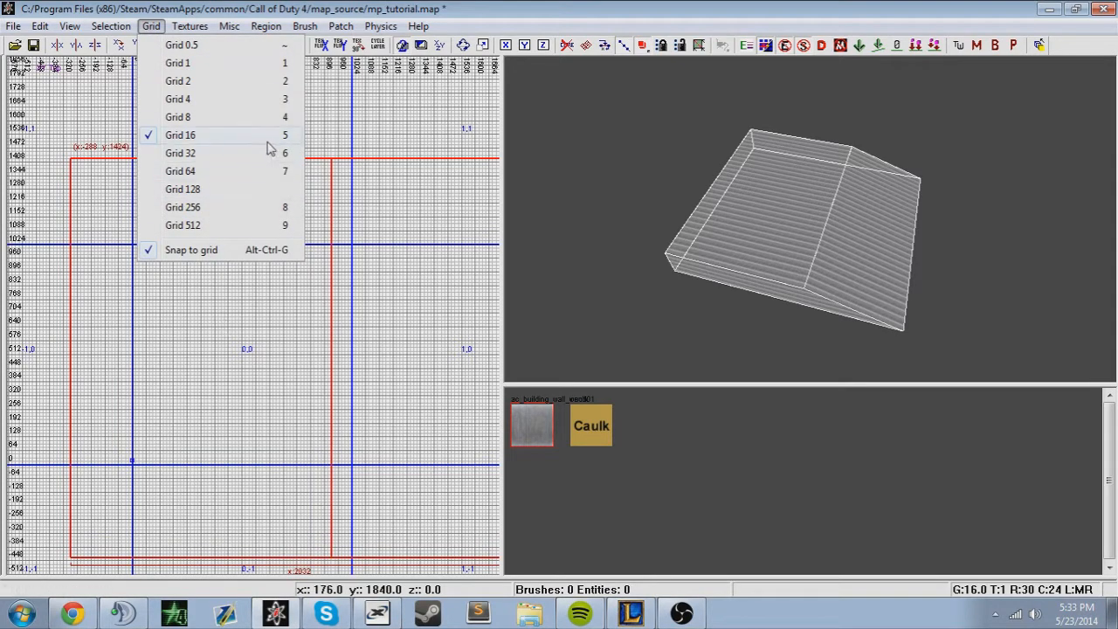
pyautogui.click(246, 288)
pyautogui.press('3')
pyautogui.press('9')
pyautogui.scroll(-4, 292, 302)
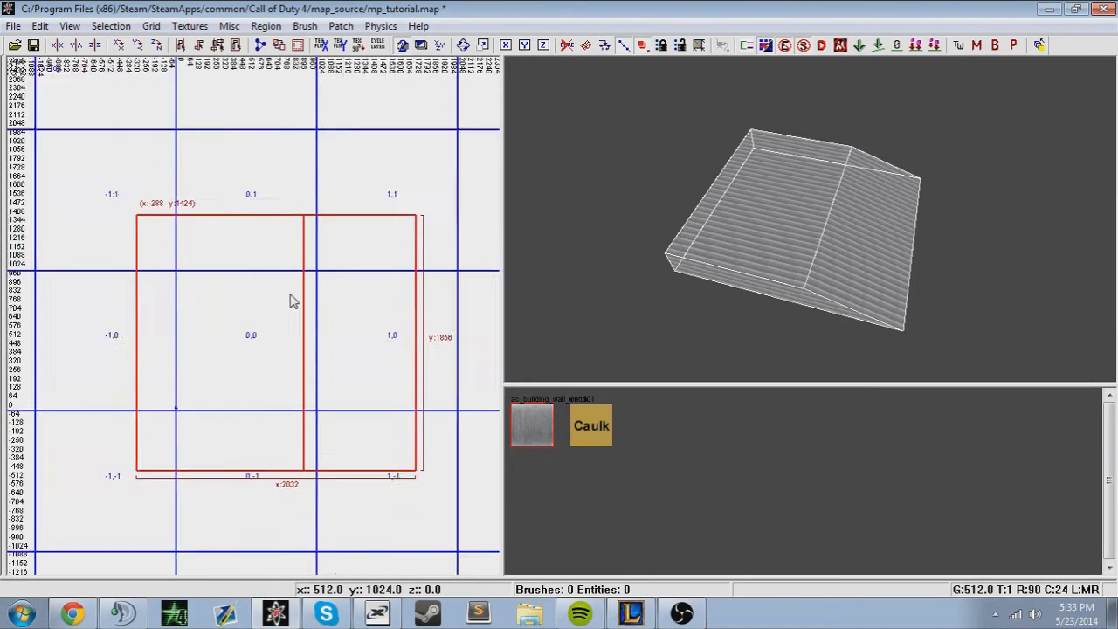
# - Toggle the grid lines off and on, try resizing the brush on the 512 grid, and undo the change
pyautogui.press('0')
pyautogui.press('0')
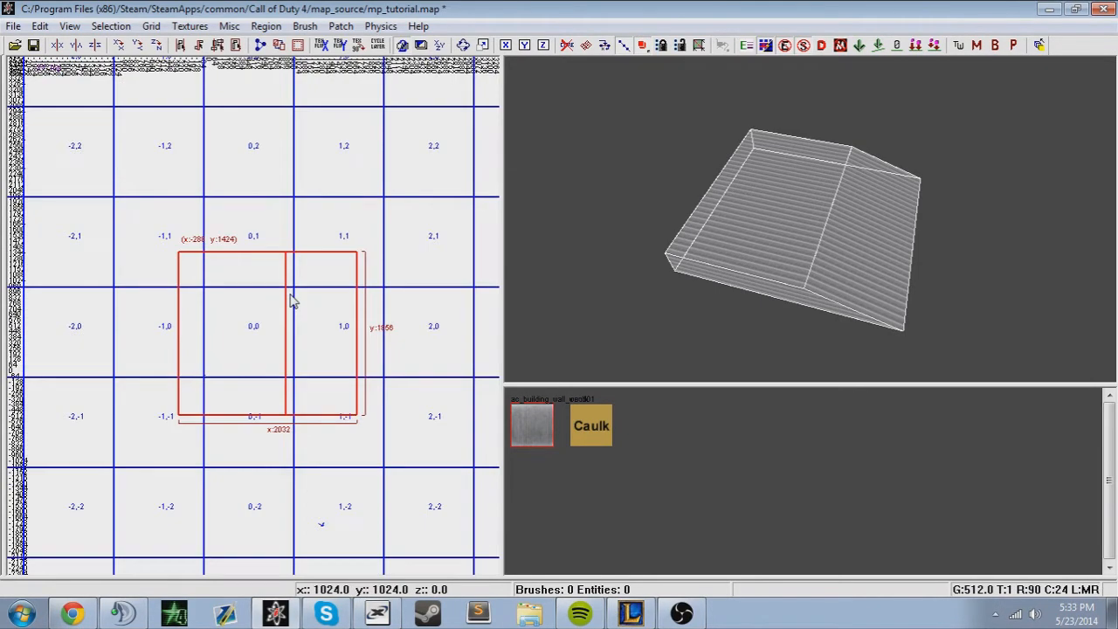
pyautogui.press('0')
pyautogui.press('0')
pyautogui.moveTo(274, 237); pyautogui.dragTo(225, 186)
pyautogui.press('0')
pyautogui.hotkey('ctrl', 'z')
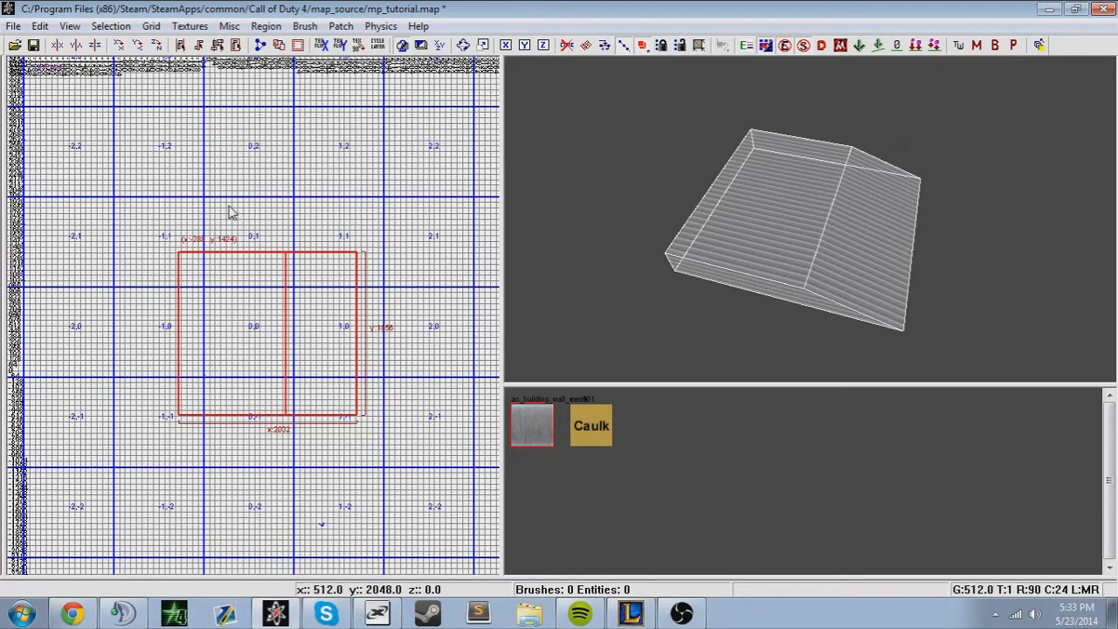
pyautogui.press('0')
pyautogui.press('0')
pyautogui.press('0')
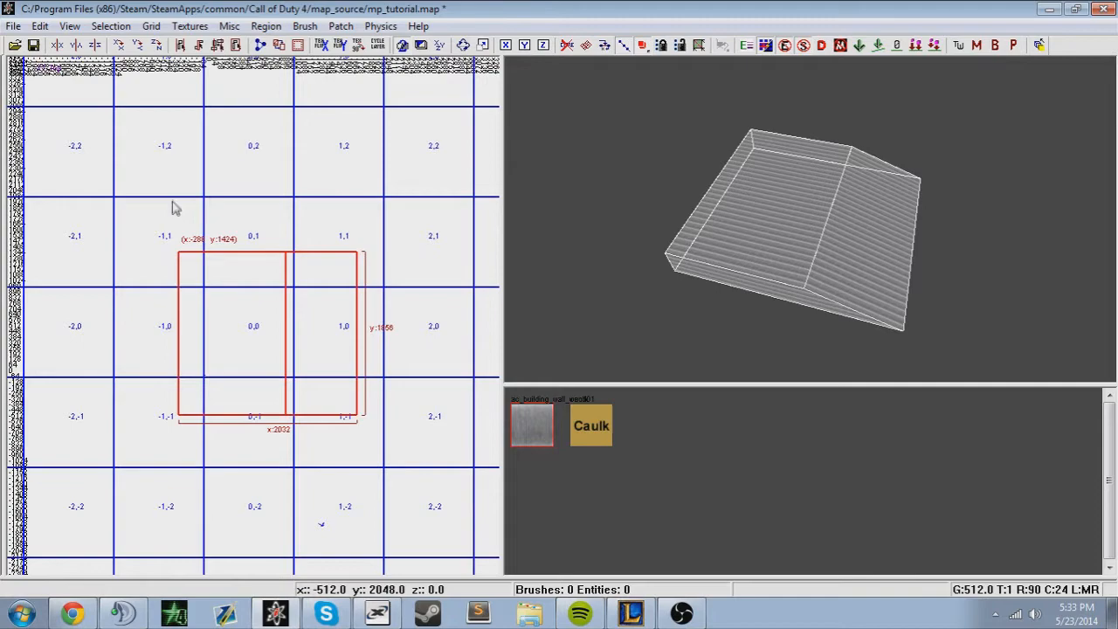
# - Lower the grid size to 256 and try the grid sizes 1, 2, 4 and 8
pyautogui.press('[')
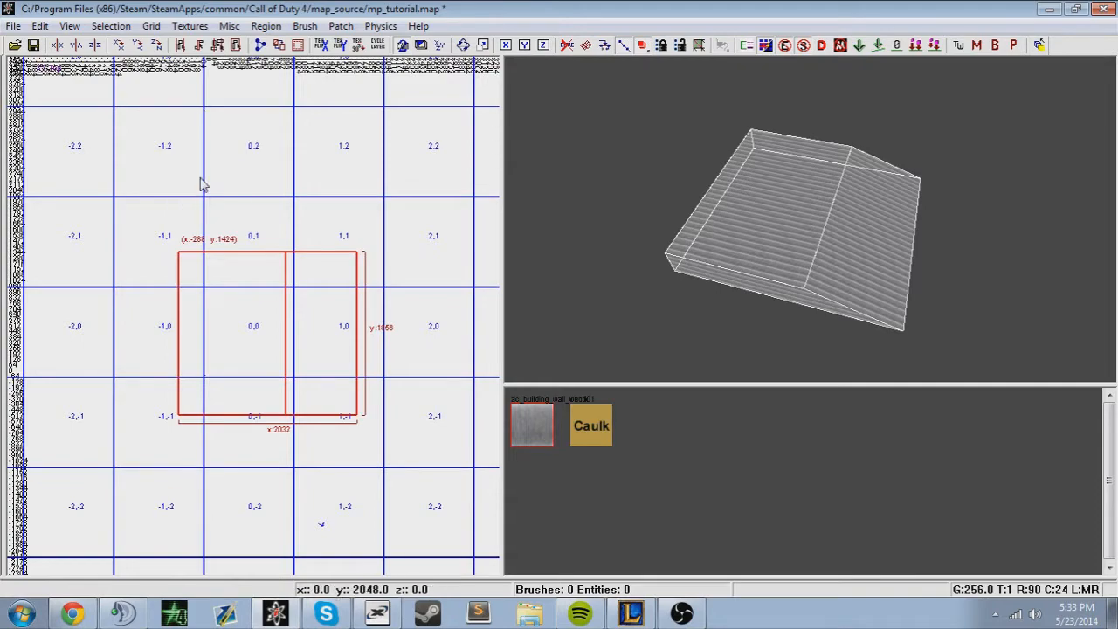
pyautogui.press('1')
pyautogui.press('2')
pyautogui.scroll(2, 210, 196)
pyautogui.press('3')
pyautogui.press('4')
pyautogui.scroll(5, 213, 202)
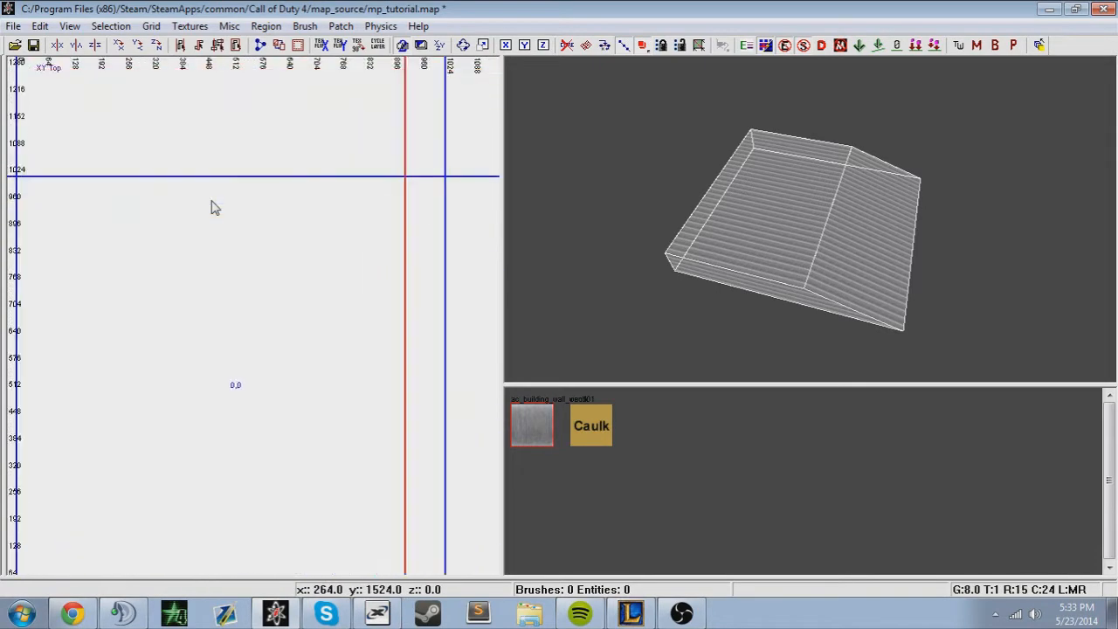
# - Shorten the brush to about 1718 units along Y using grid 1, and show the grid lines at size 16
pyautogui.scroll(-12, 210, 204)
pyautogui.press('1')
pyautogui.moveTo(180, 209)
pyautogui.mouseDown()
pyautogui.moveTo(173, 199)
pyautogui.moveTo(203, 271)
pyautogui.moveTo(252, 160)
pyautogui.moveTo(254, 321)
pyautogui.moveTo(262, 174)
pyautogui.moveTo(268, 284)
pyautogui.moveTo(275, 224)
pyautogui.moveTo(291, 273)
pyautogui.moveTo(289, 190)
pyautogui.moveTo(289, 317)
pyautogui.moveTo(292, 218)
pyautogui.moveTo(302, 220)
pyautogui.moveTo(307, 358)
pyautogui.moveTo(291, 199)
pyautogui.mouseUp()
pyautogui.hotkey('ctrl', 'z')
pyautogui.press('2')
pyautogui.press('4')
pyautogui.press('4')
pyautogui.press('5')
pyautogui.press('0')
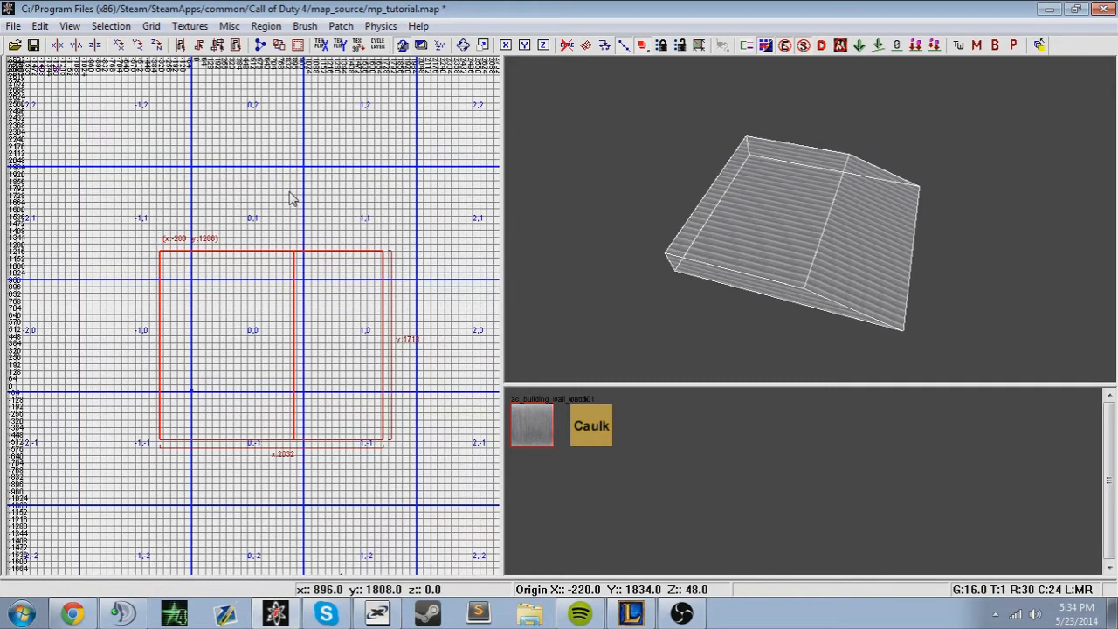
# - Shorten the brush to about 1398 units along Y using grids 32 and 64, leaving the grid at 64
pyautogui.press('6')
pyautogui.moveTo(292, 199)
pyautogui.mouseDown()
pyautogui.moveTo(269, 307)
pyautogui.moveTo(268, 325)
pyautogui.moveTo(289, 292)
pyautogui.moveTo(289, 340)
pyautogui.mouseUp()
pyautogui.press('7')
pyautogui.moveTo(291, 346)
pyautogui.mouseDown()
pyautogui.moveTo(291, 262)
pyautogui.moveTo(310, 200)
pyautogui.moveTo(315, 235)
pyautogui.moveTo(315, 220)
pyautogui.mouseUp()
pyautogui.press(']')
pyautogui.press('7')
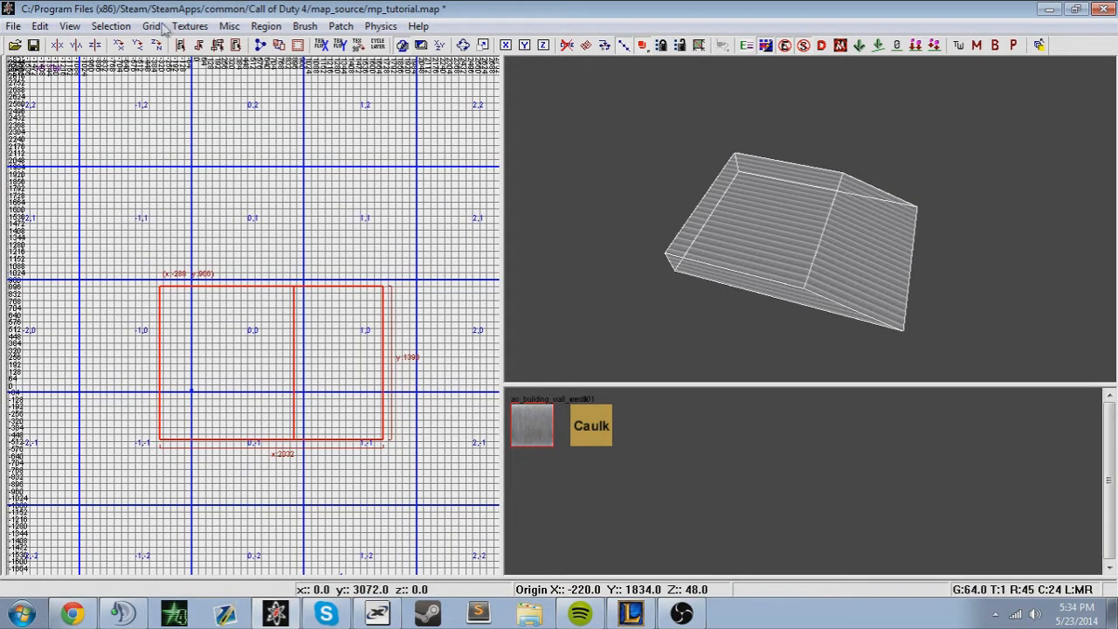
# - Look over the texture commands and show all textures in the texture window
pyautogui.click(190, 26)
pyautogui.click(229, 50)
pyautogui.click(208, 29)
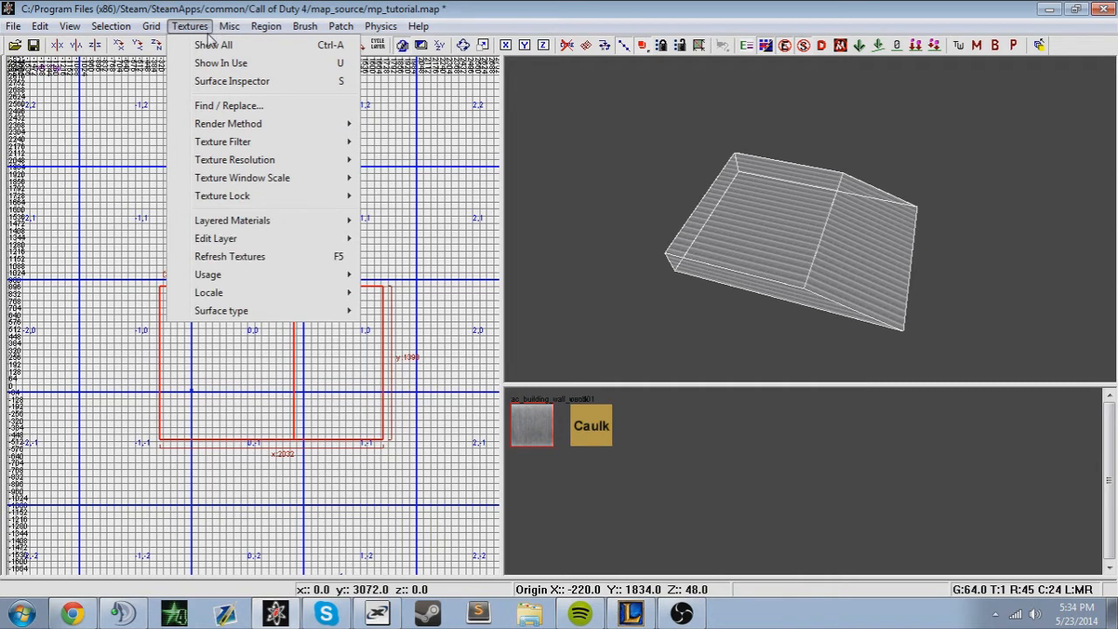
pyautogui.moveTo(208, 157)
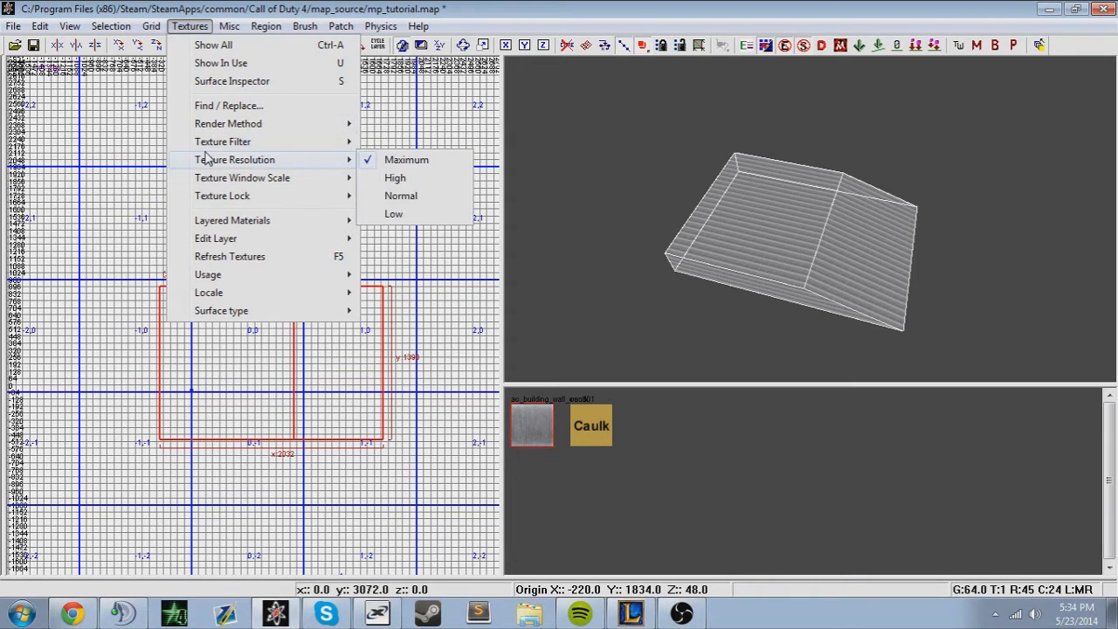
pyautogui.click(214, 45)
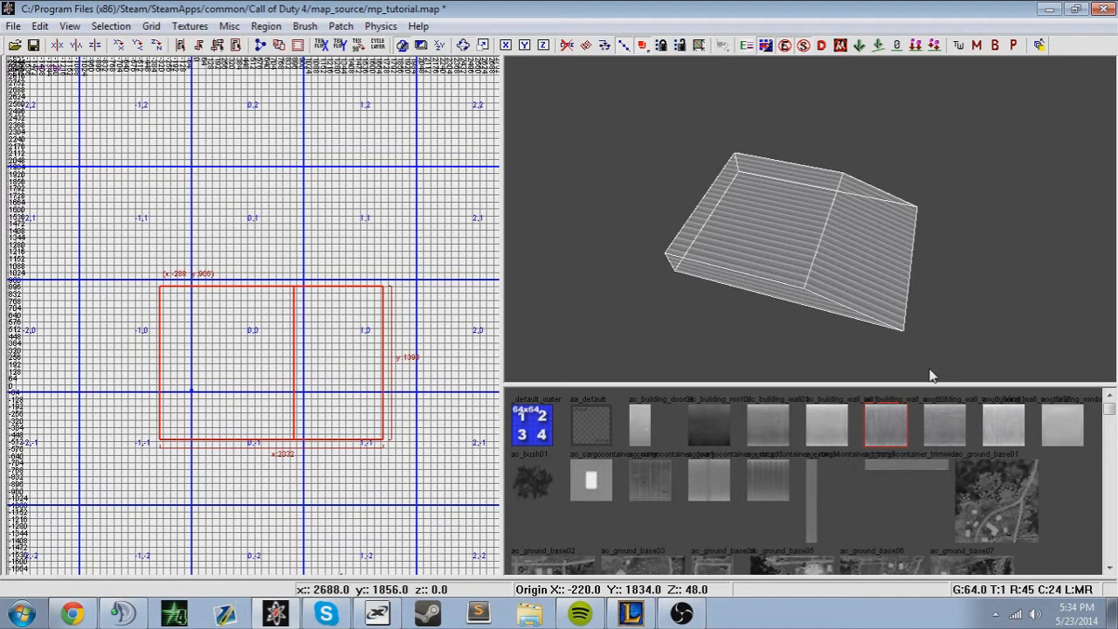
# - View the Texture Window Scale options and limit the texture window to the textures in use
pyautogui.click(187, 27)
pyautogui.moveTo(252, 278)
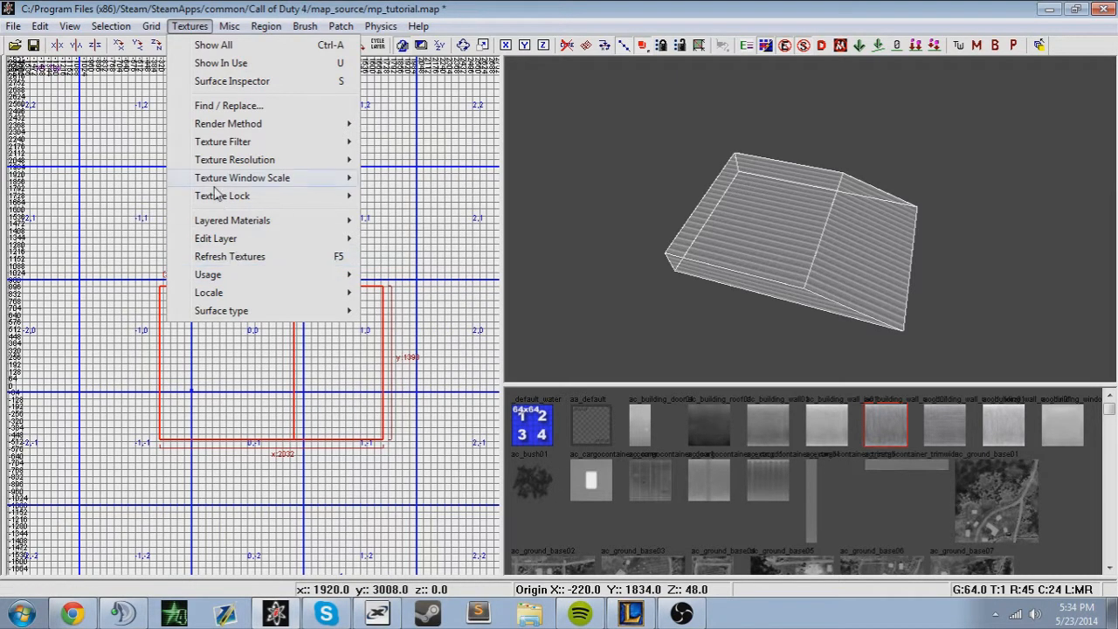
pyautogui.moveTo(216, 184)
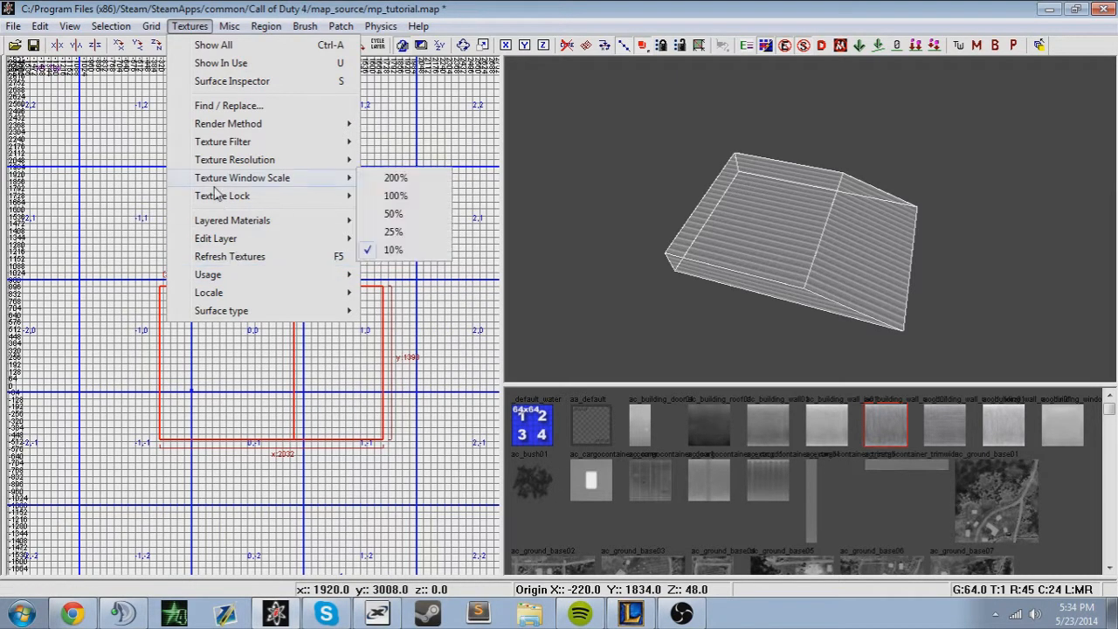
pyautogui.click(245, 65)
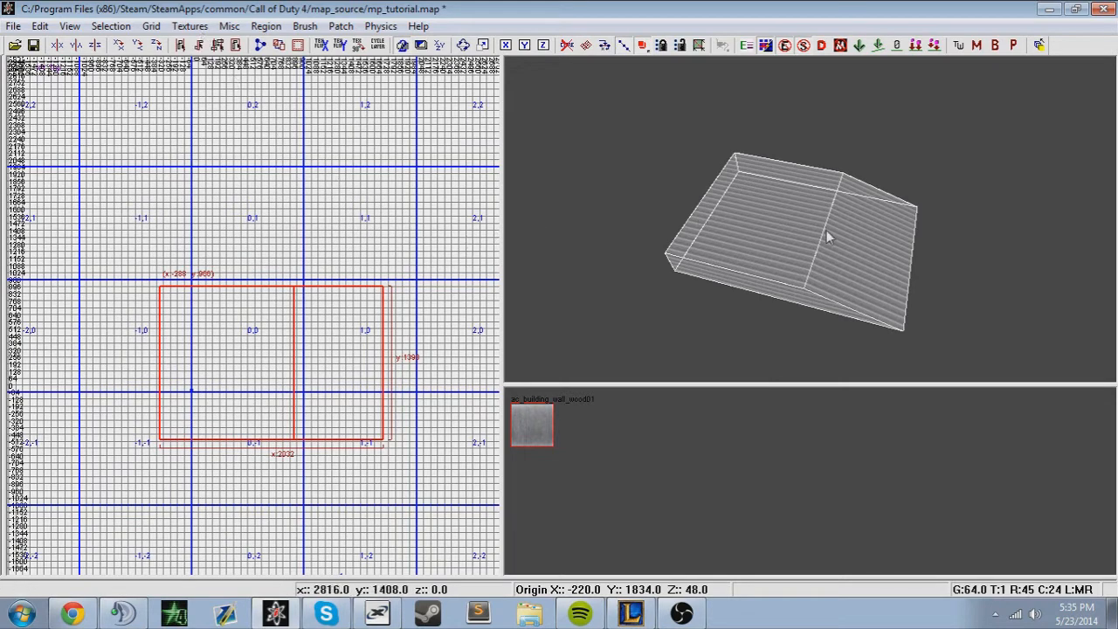
# - View the texture usage categories and check the recording status in Open Broadcaster Software
pyautogui.click(189, 27)
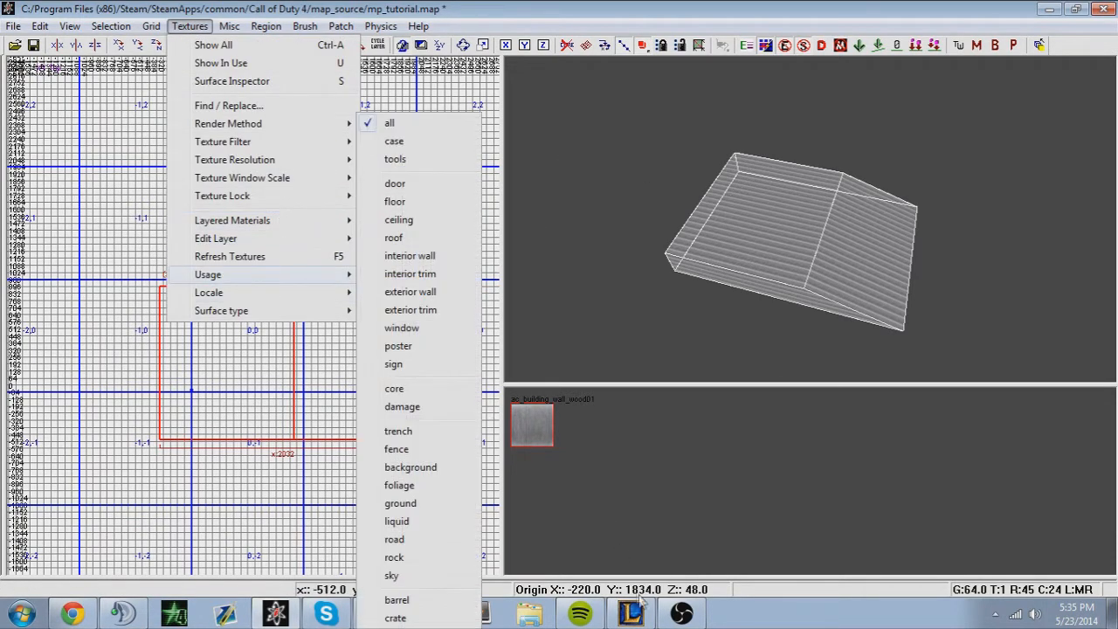
pyautogui.click(682, 613)
pyautogui.click(681, 613)
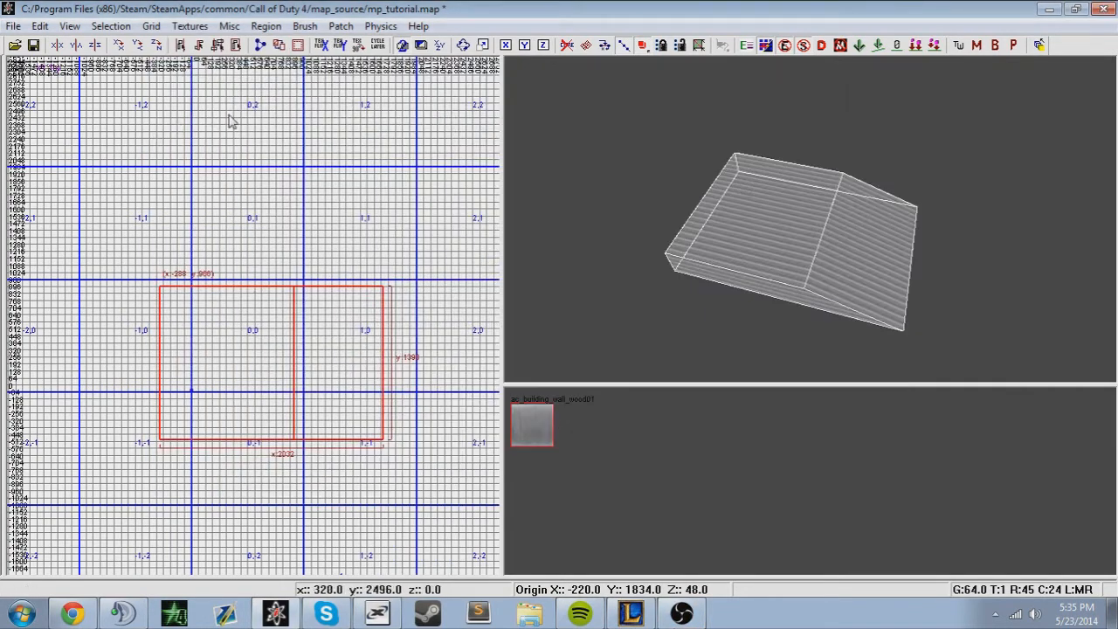
pyautogui.click(190, 27)
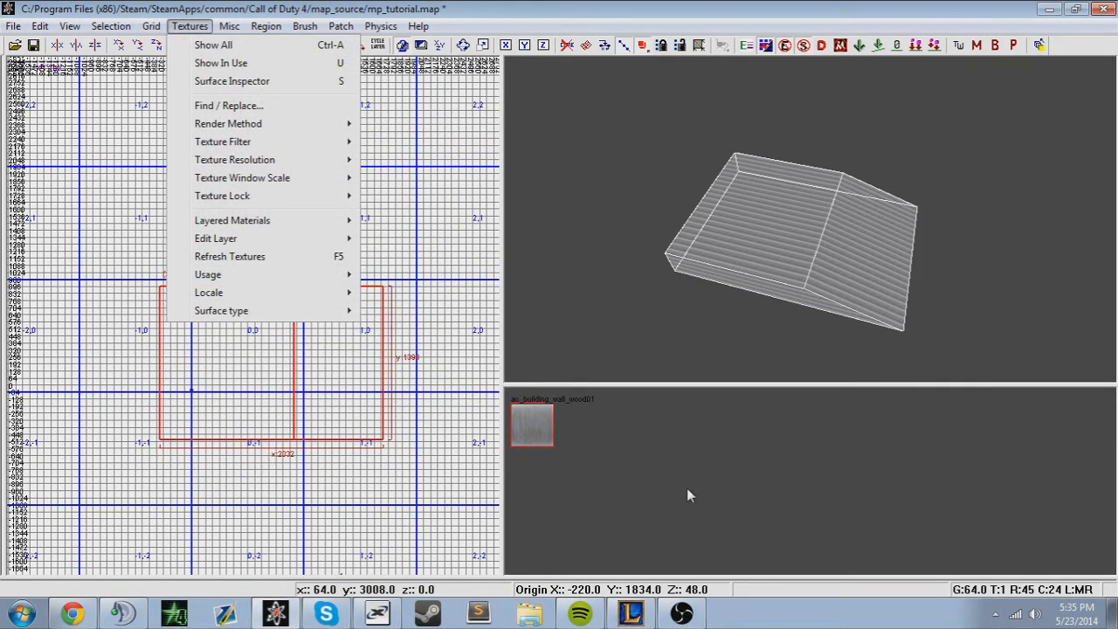
pyautogui.click(691, 615)
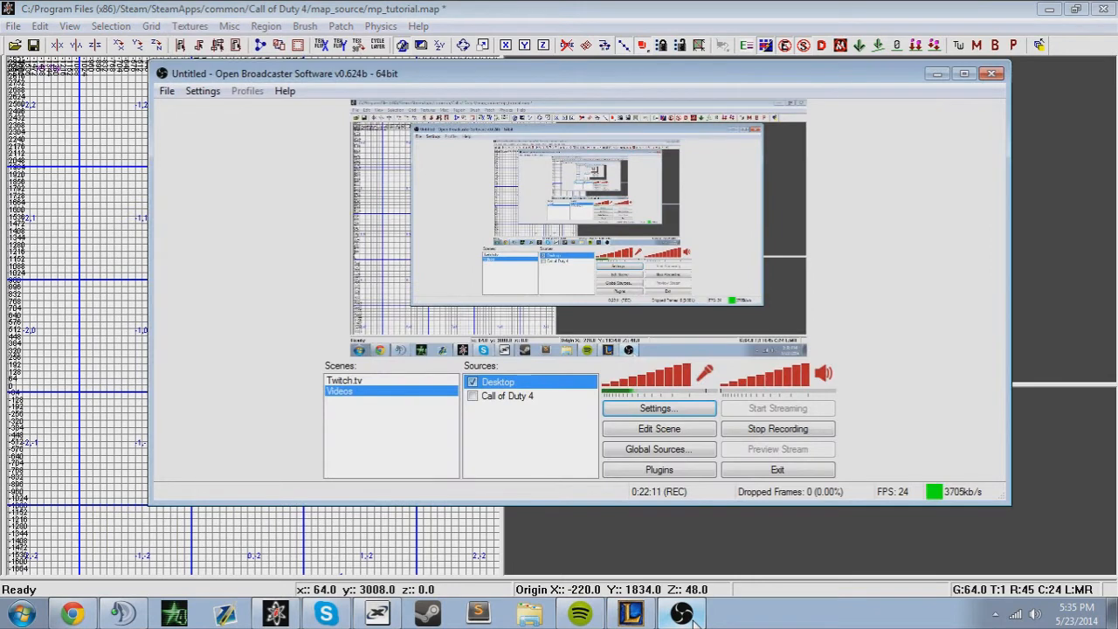
pyautogui.click(690, 616)
# - Set the texture filter to Trilinear
pyautogui.click(189, 26)
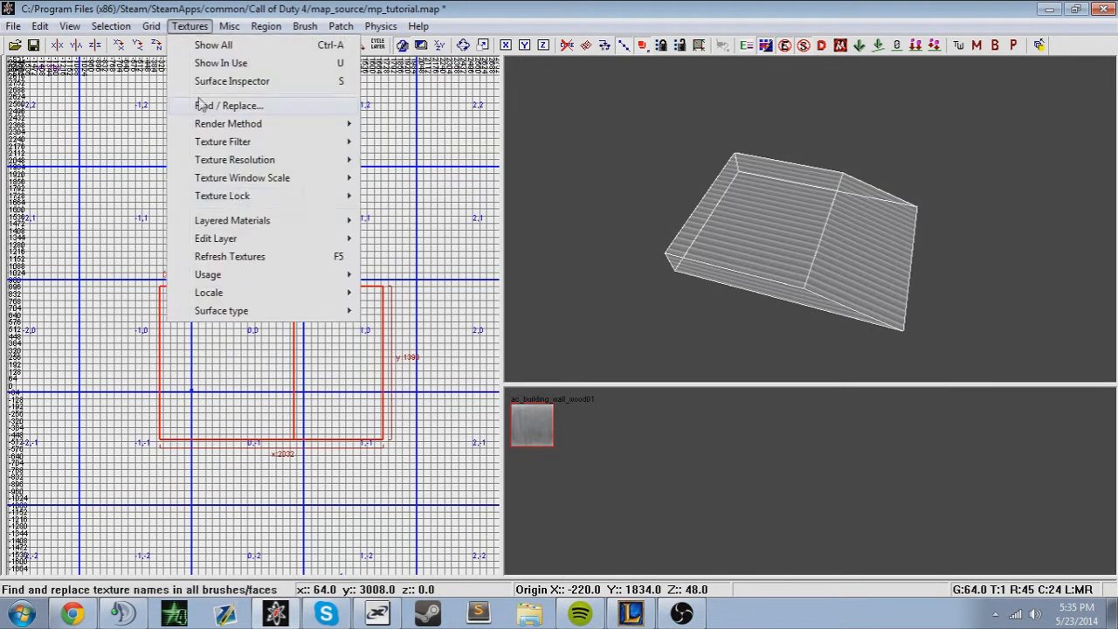
pyautogui.moveTo(288, 142)
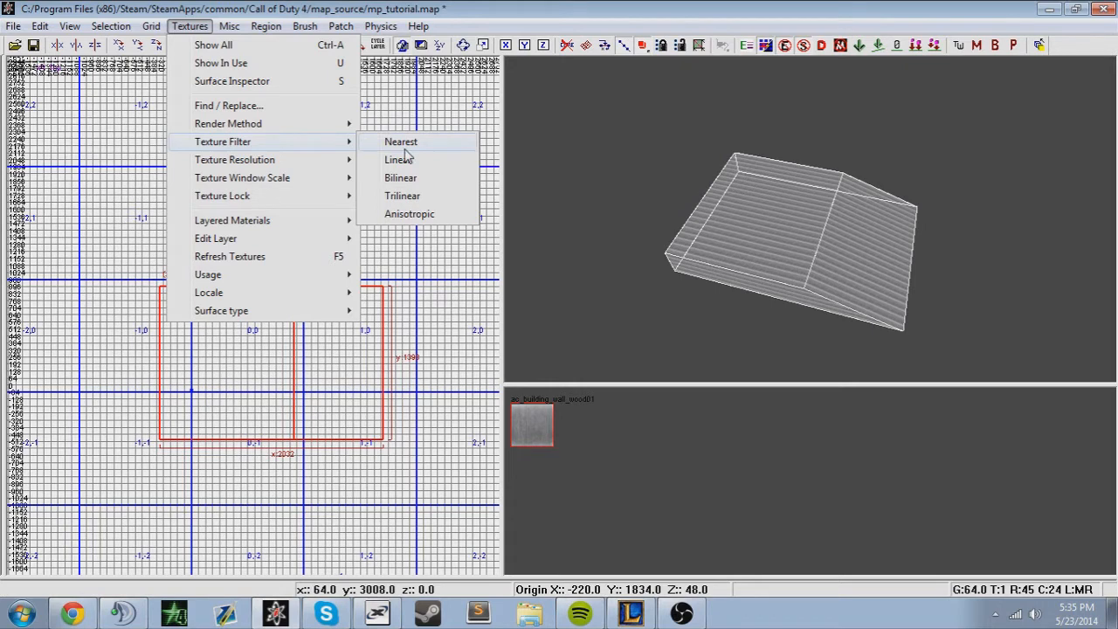
pyautogui.click(414, 200)
# - View the Texture Resolution options and try a texture window scale of 100%
pyautogui.click(189, 26)
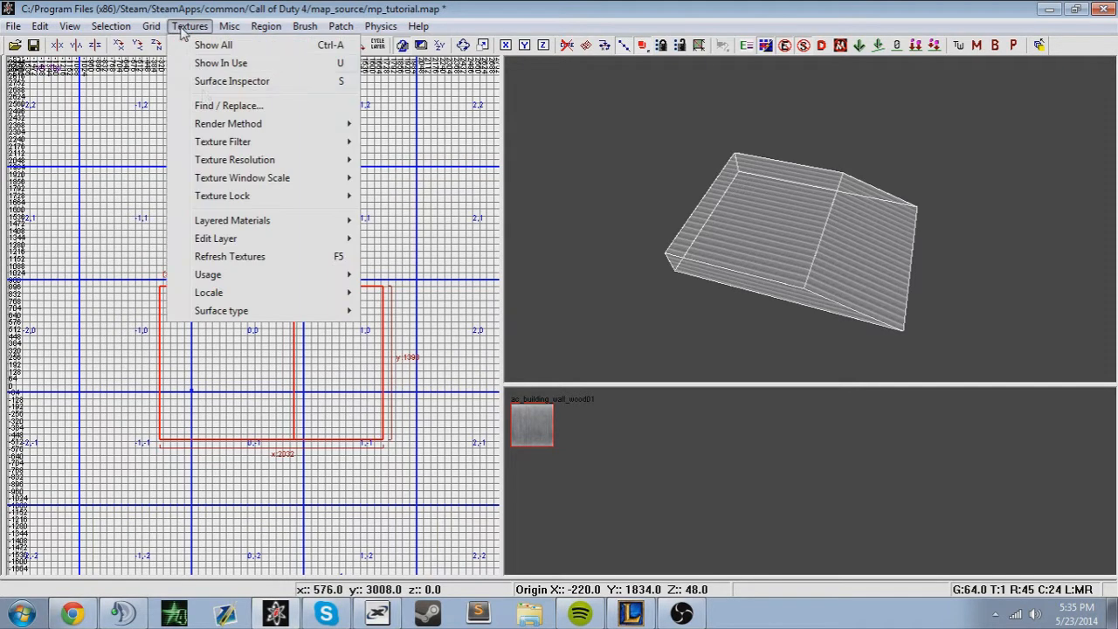
pyautogui.moveTo(262, 162)
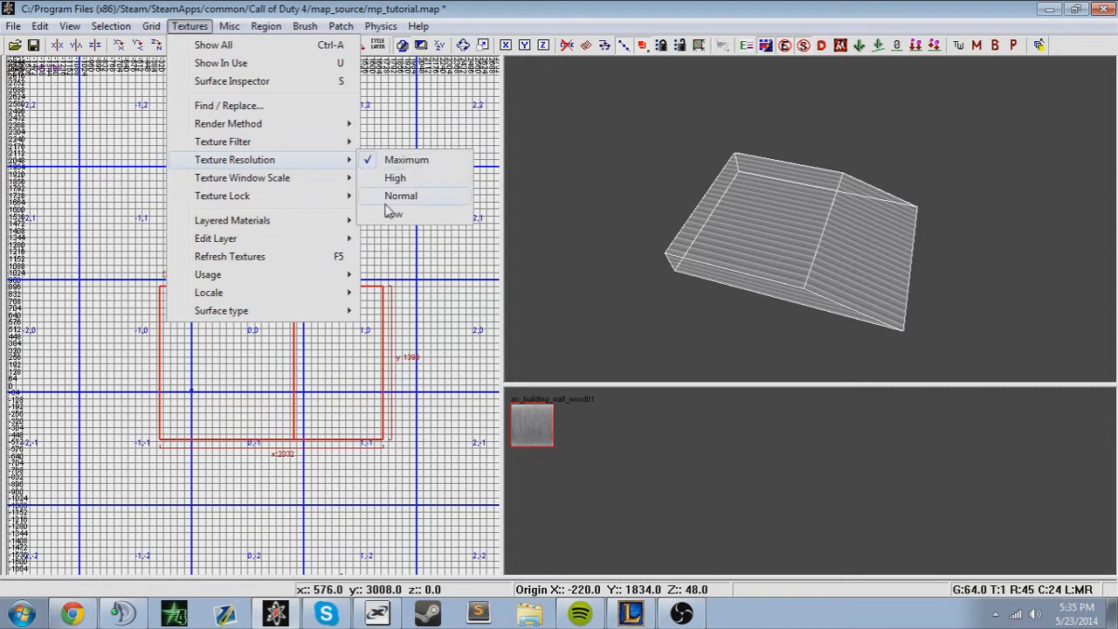
pyautogui.moveTo(297, 178)
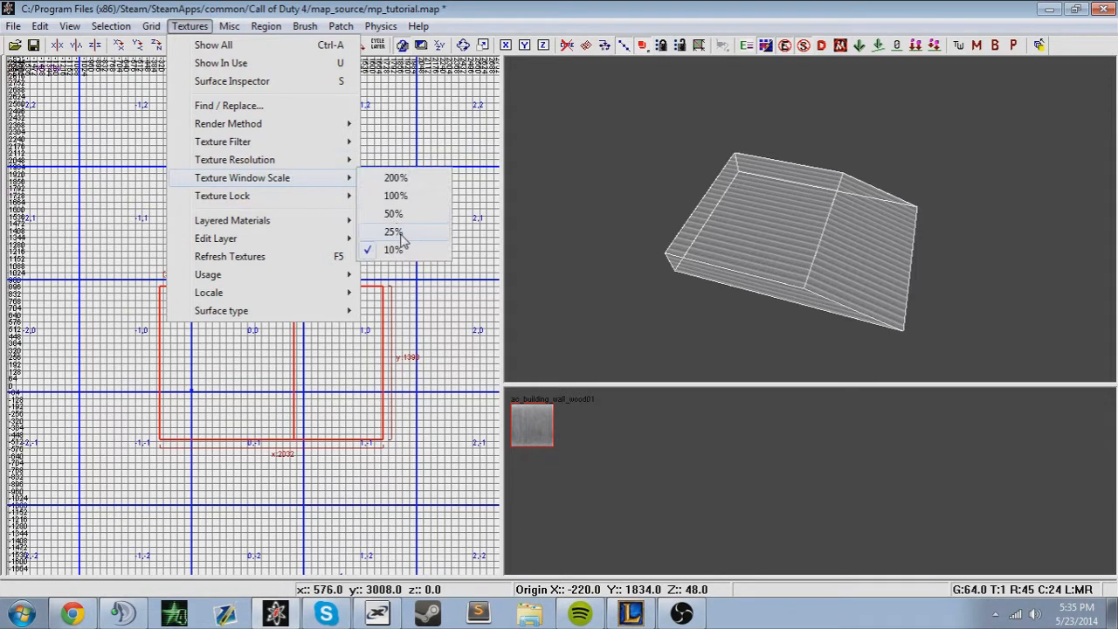
pyautogui.click(395, 196)
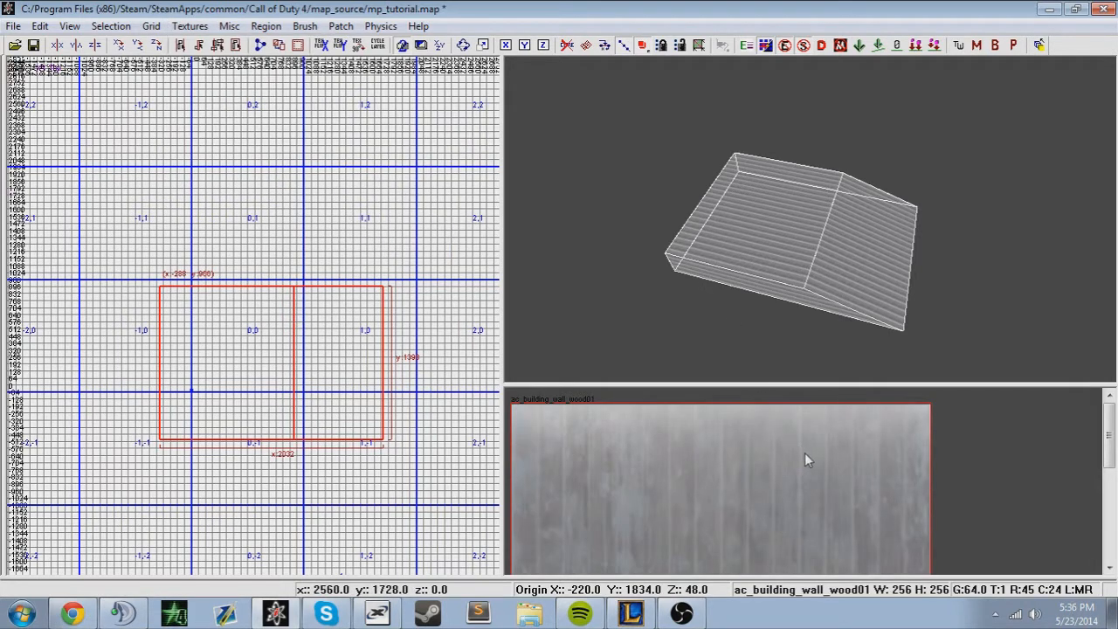
pyautogui.scroll(2, 806, 454)
# - Set the texture window scale back to 10%
pyautogui.click(194, 26)
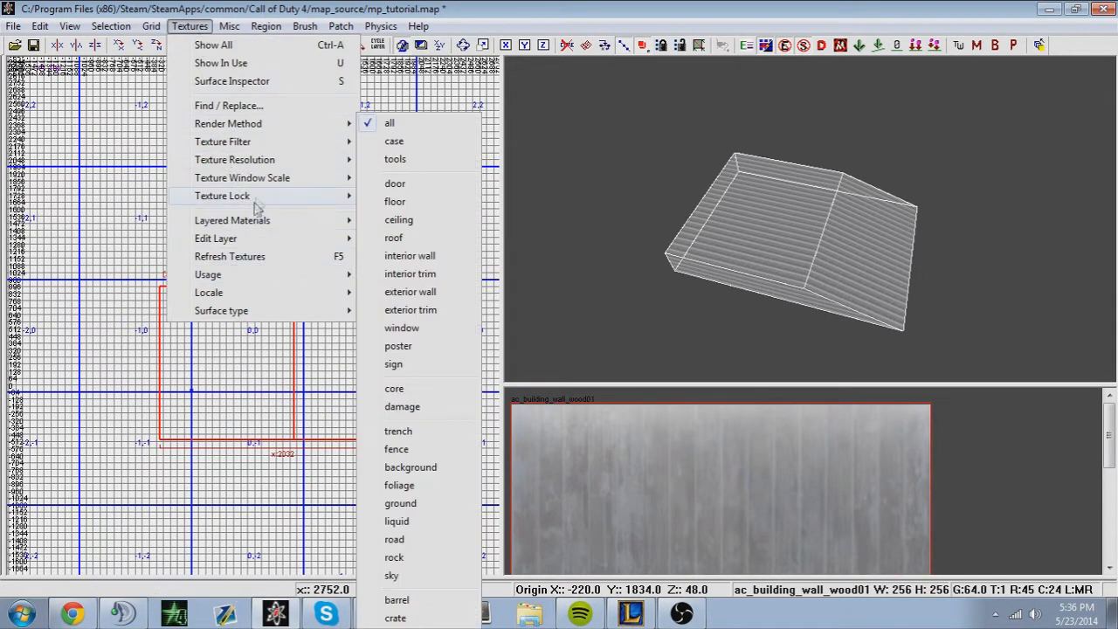
pyautogui.moveTo(345, 178)
pyautogui.click(393, 250)
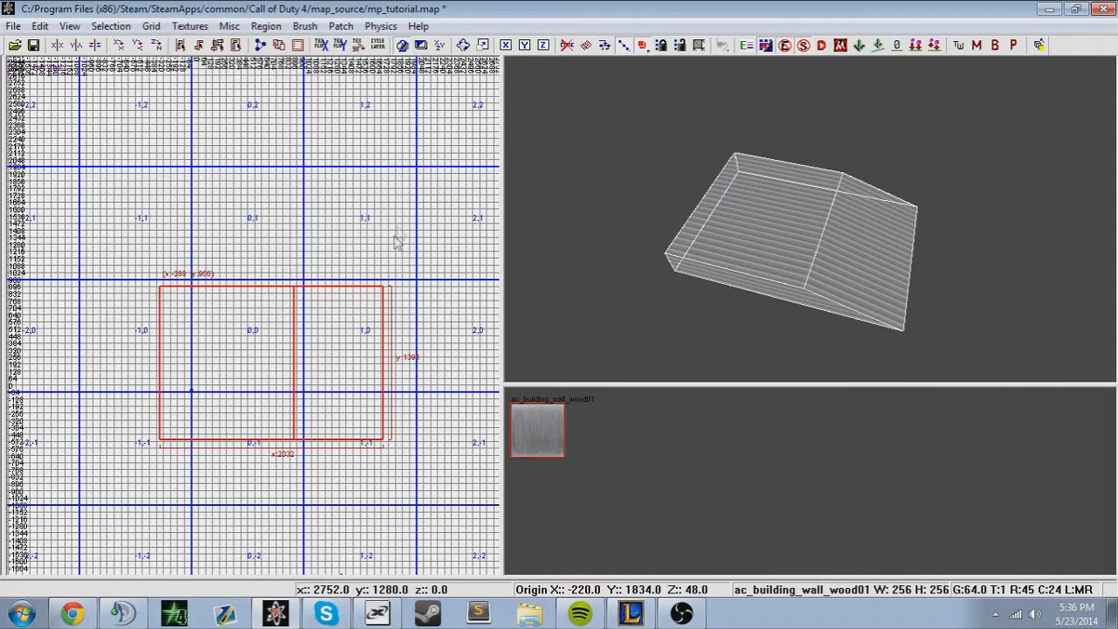
pyautogui.click(190, 26)
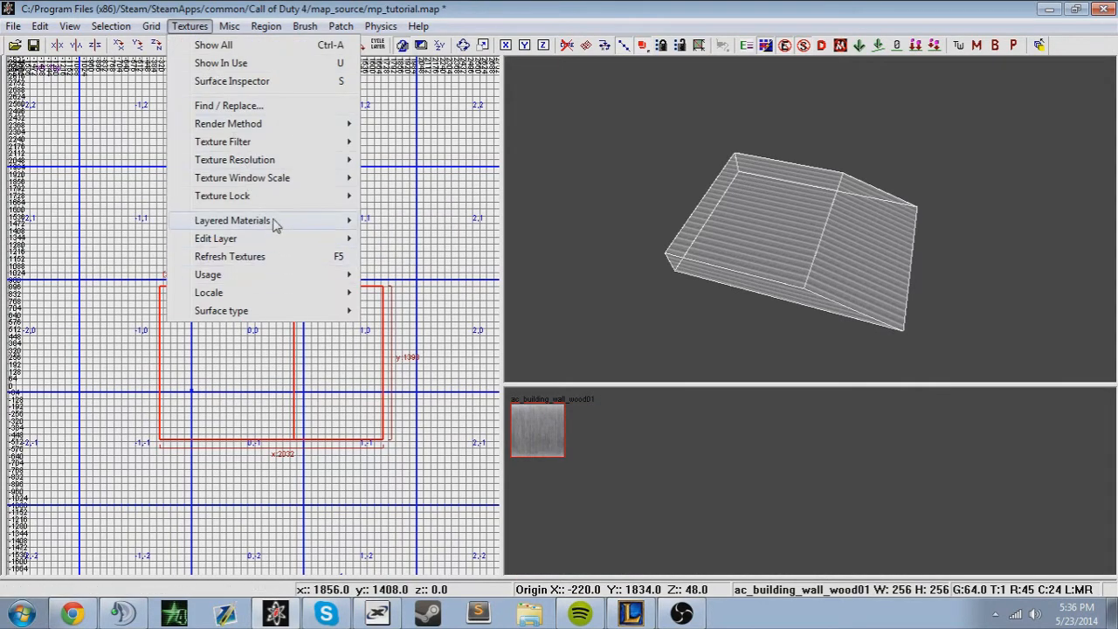
pyautogui.moveTo(278, 178)
pyautogui.click(395, 250)
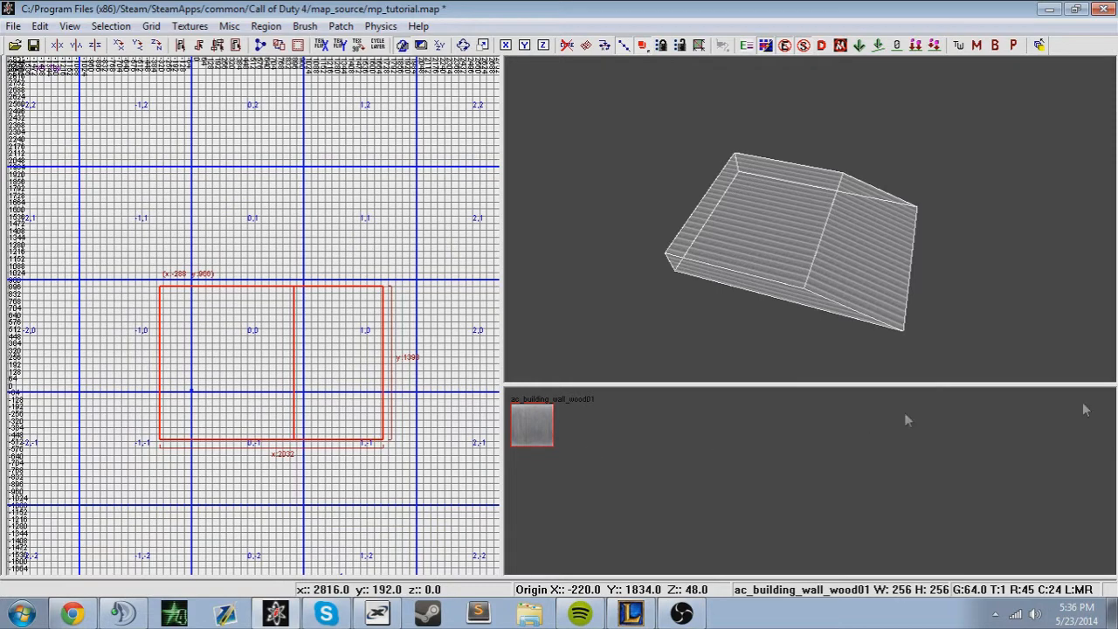
# - Examine the Texture Lock, Layered Materials, Edit Layer, Usage and Locale options for textures
pyautogui.click(190, 26)
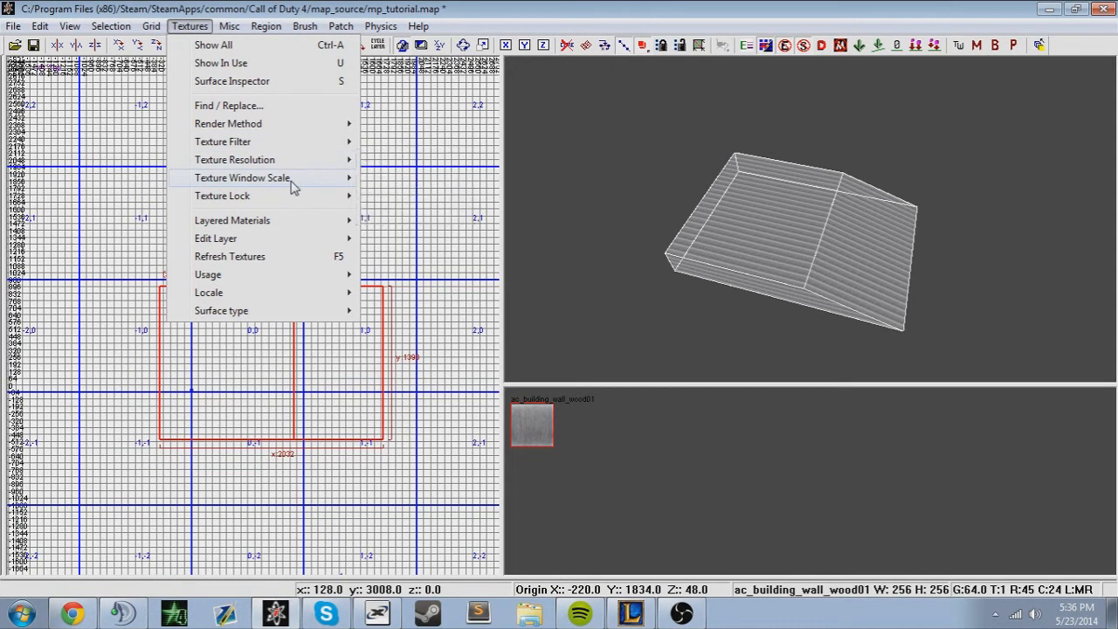
pyautogui.moveTo(293, 187)
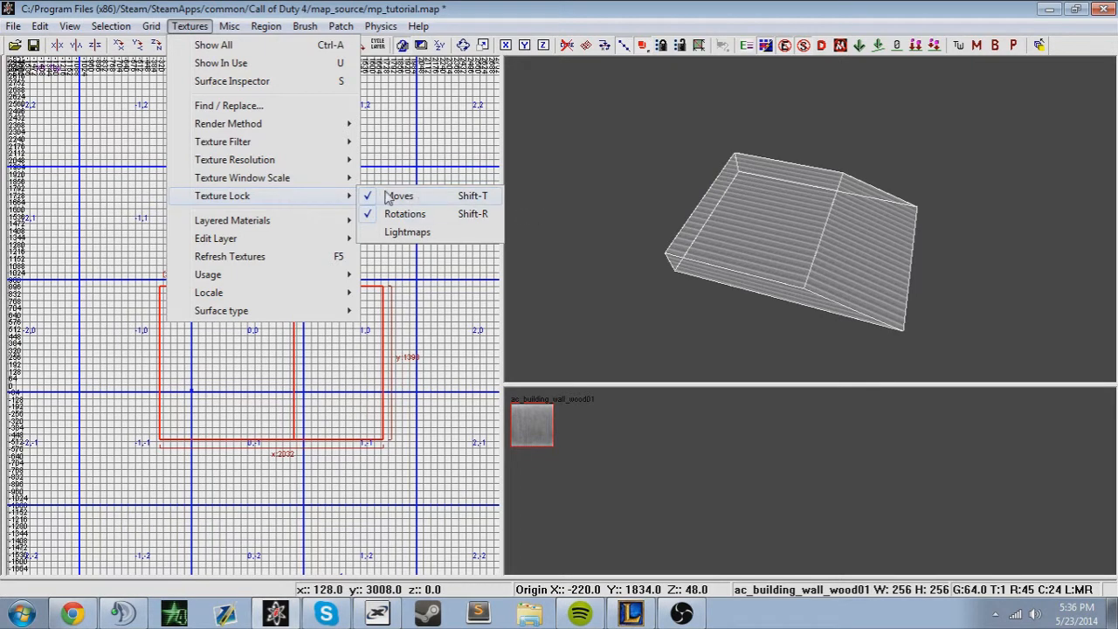
pyautogui.moveTo(307, 224)
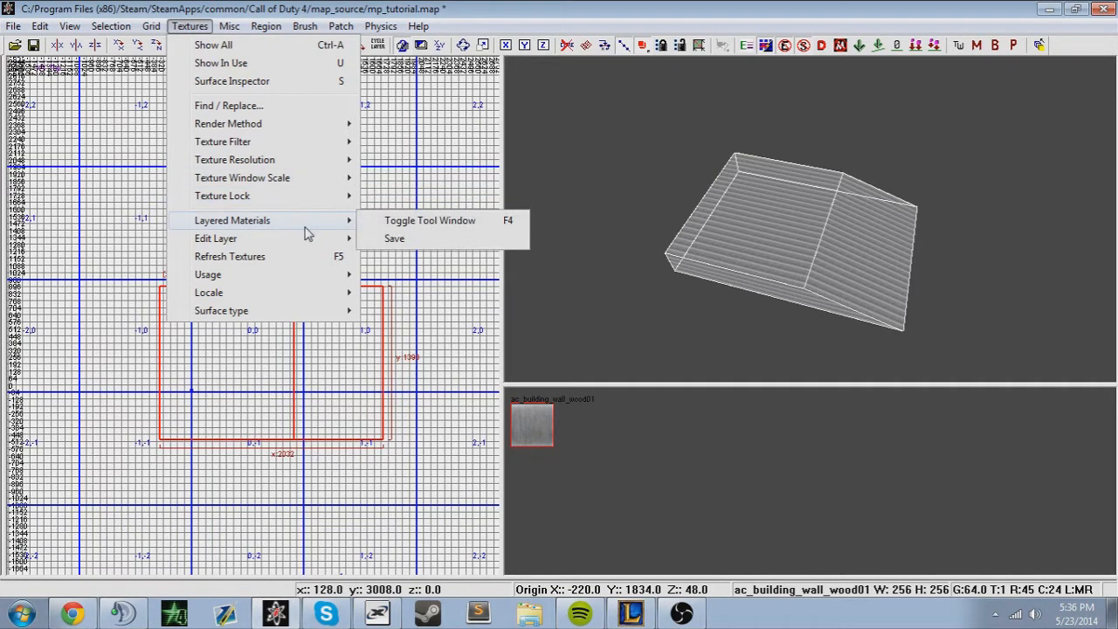
pyautogui.moveTo(300, 245)
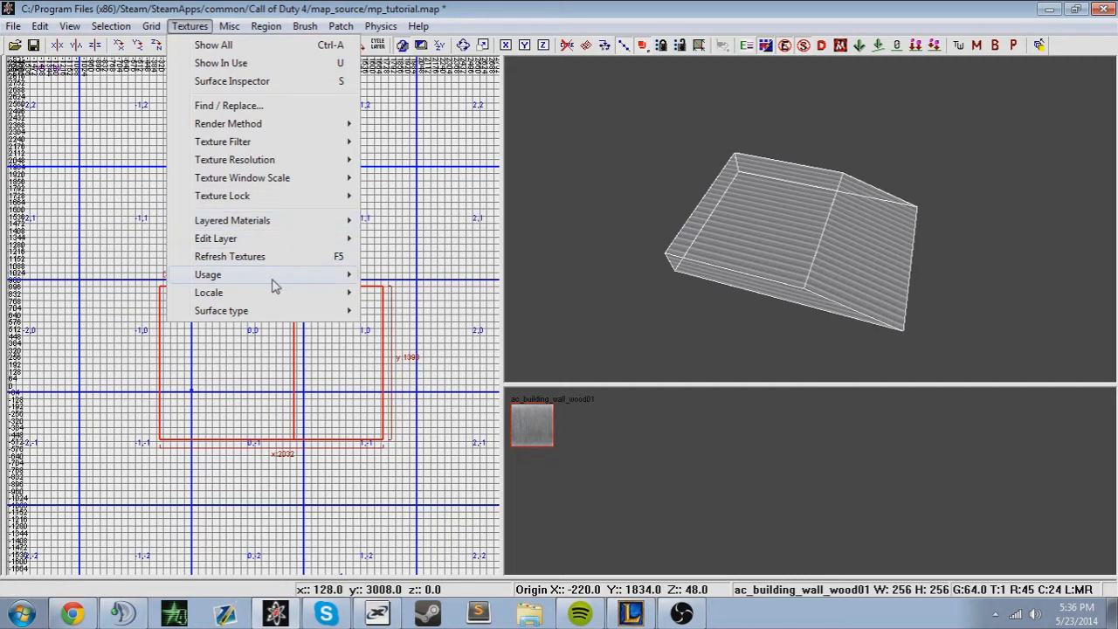
pyautogui.moveTo(272, 287)
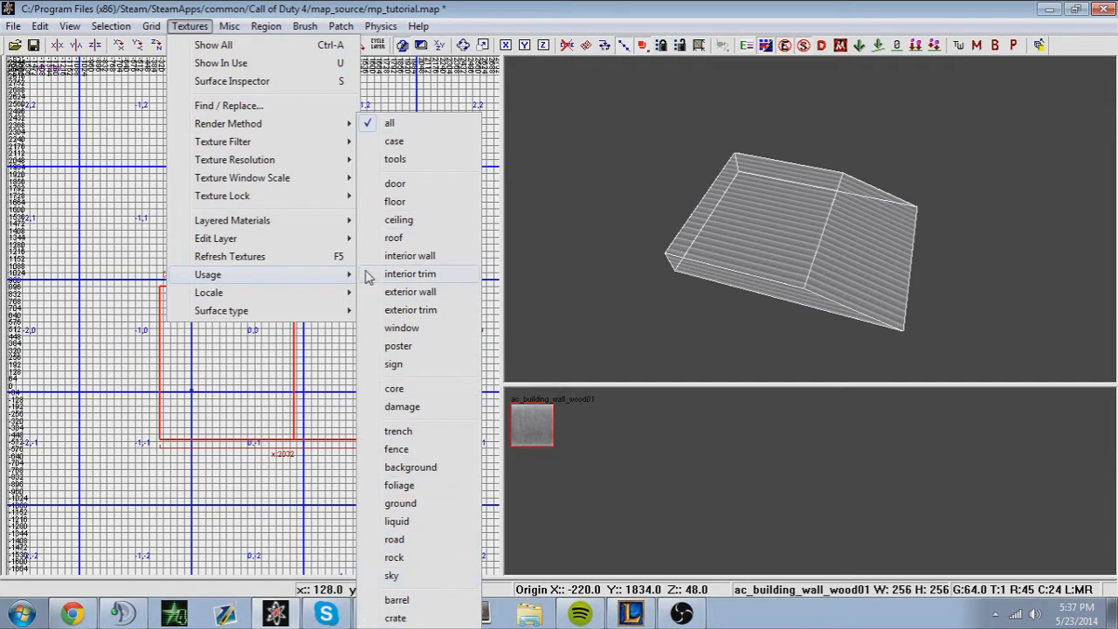
pyautogui.moveTo(344, 293)
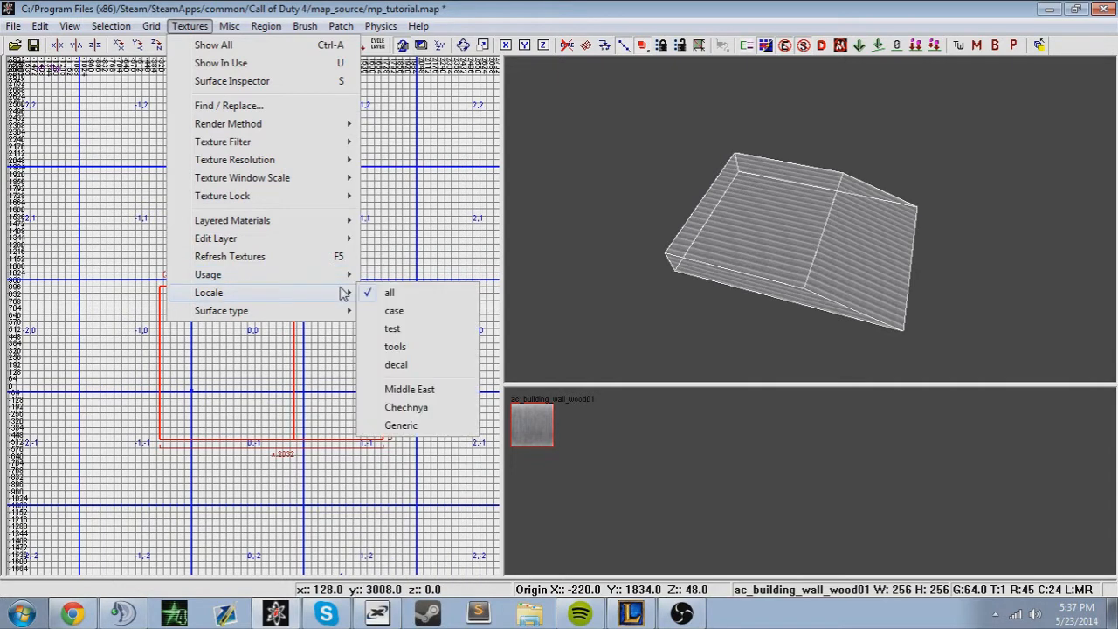
# - Filter the textures by the case locale, try the test locale, and abort the program at the error prompt
pyautogui.click(394, 311)
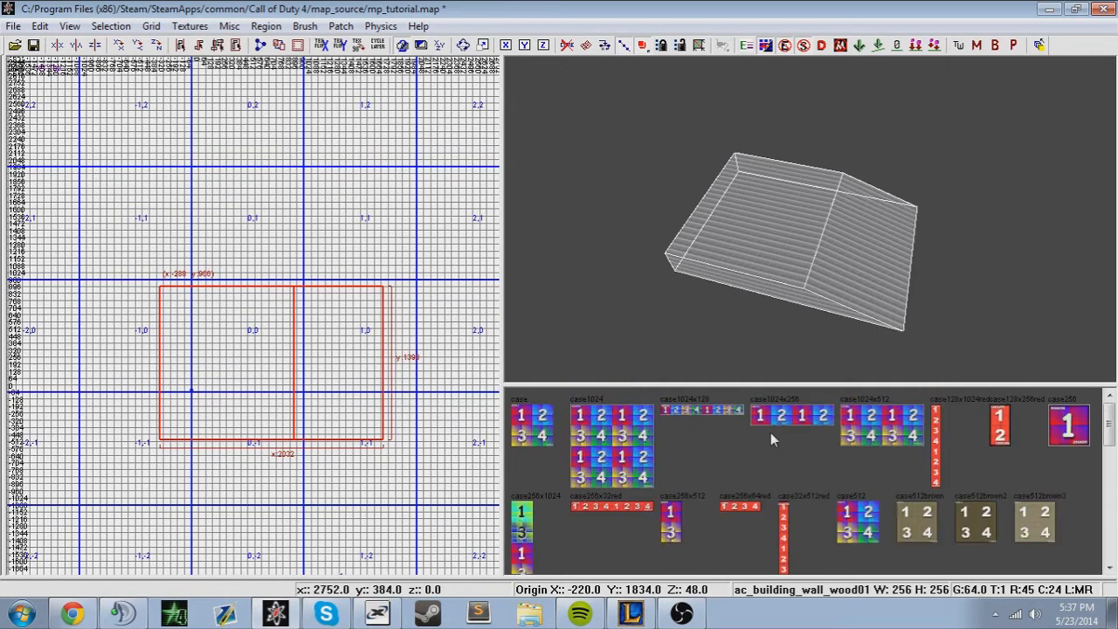
pyautogui.click(179, 29)
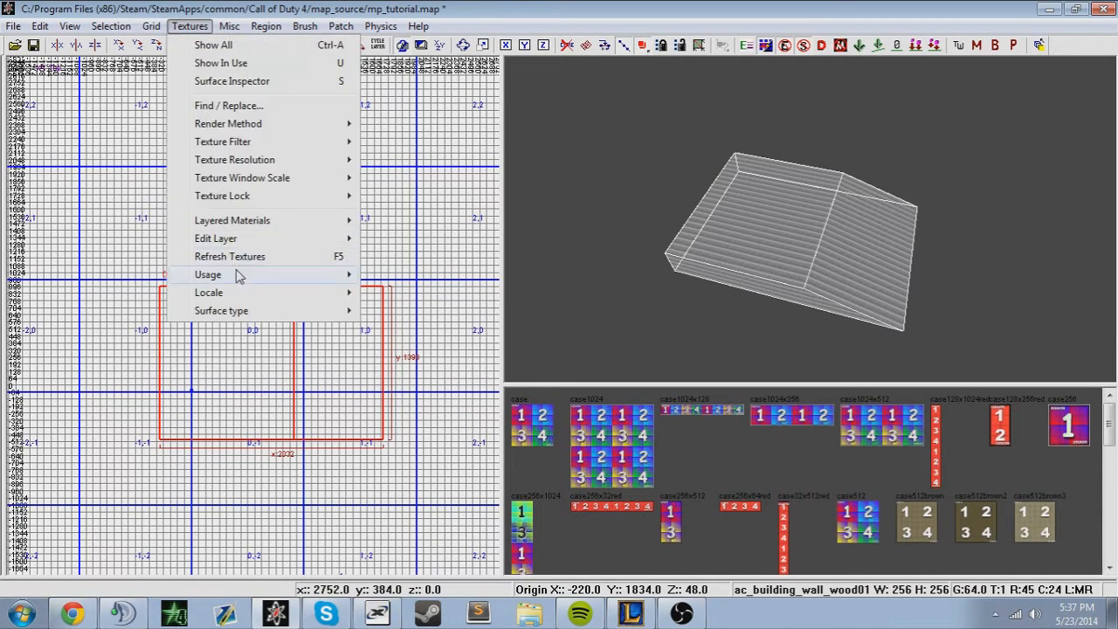
pyautogui.moveTo(320, 295)
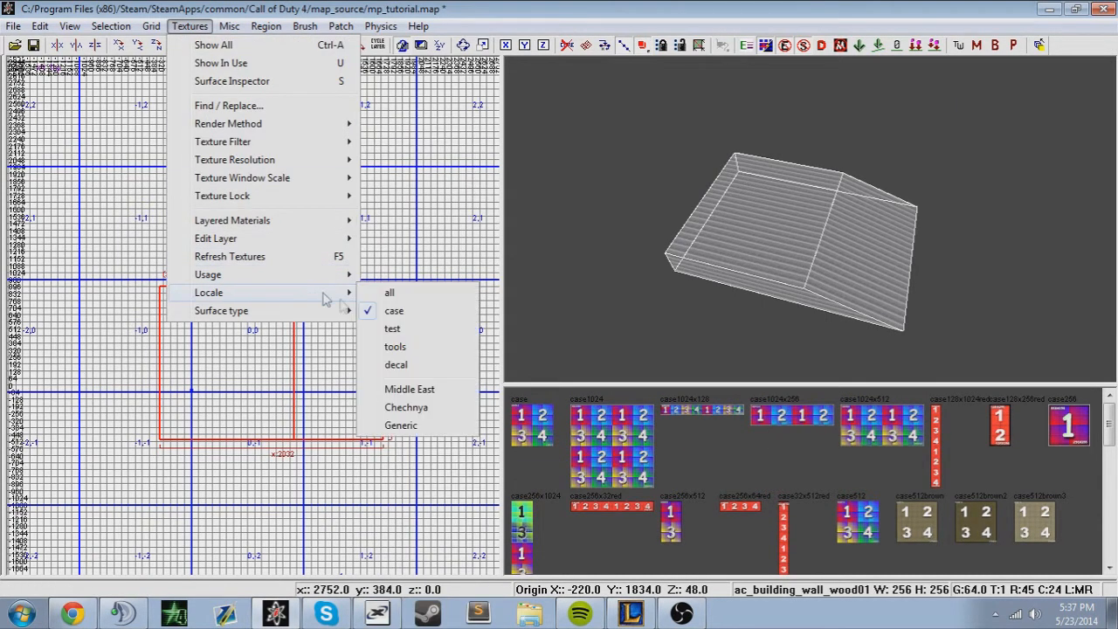
pyautogui.click(393, 329)
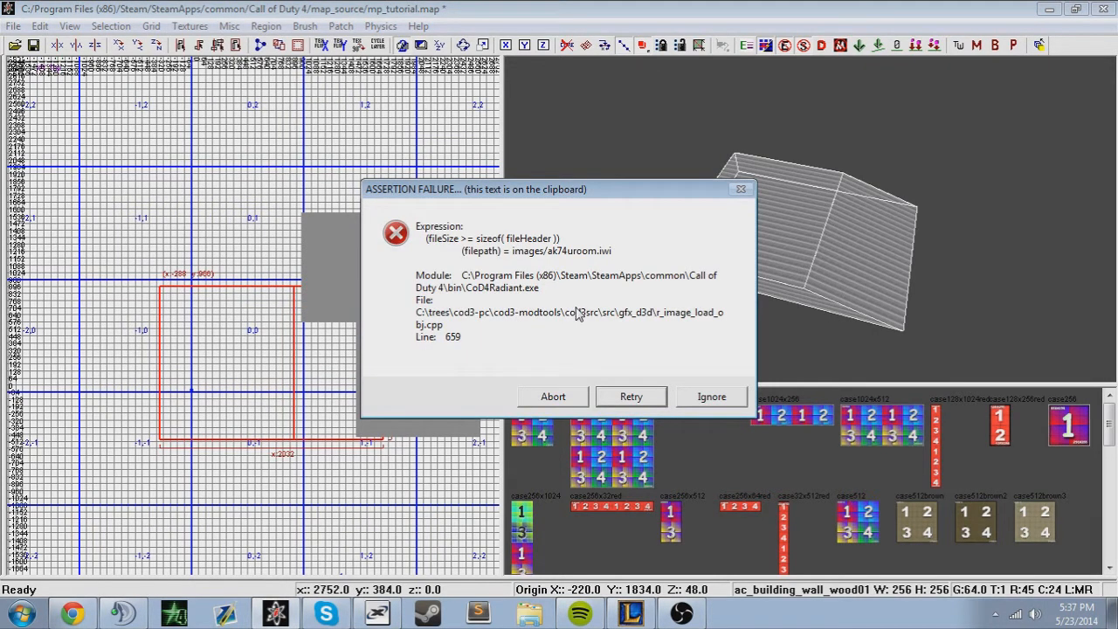
pyautogui.click(555, 400)
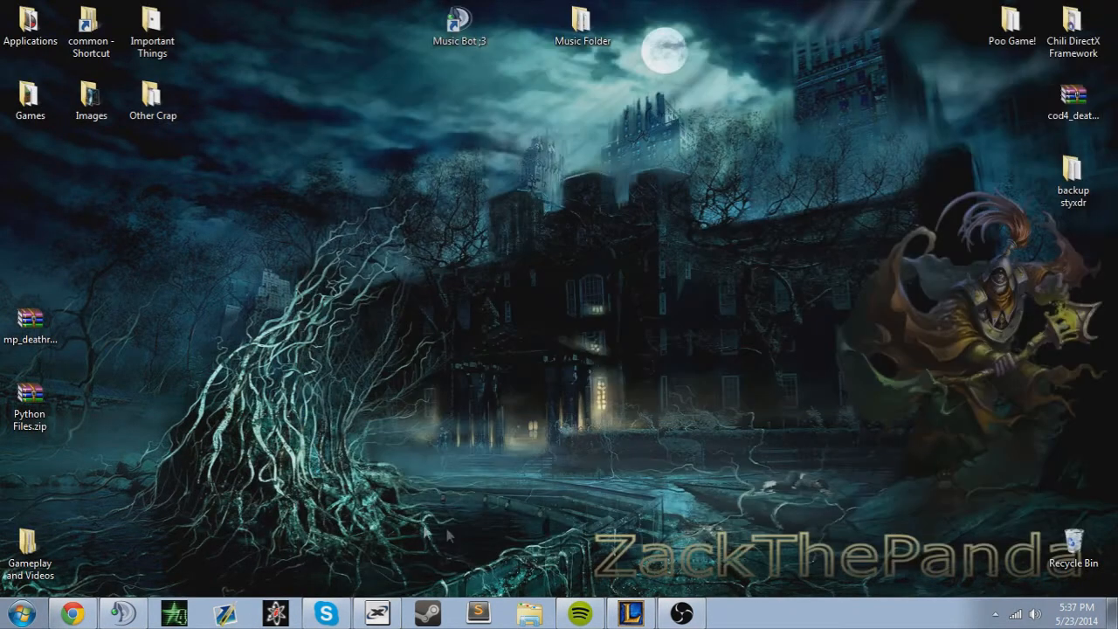
# - Relaunch CoD4 Radiant and open mp_tutorial.map from the map_source folder
pyautogui.click(277, 613)
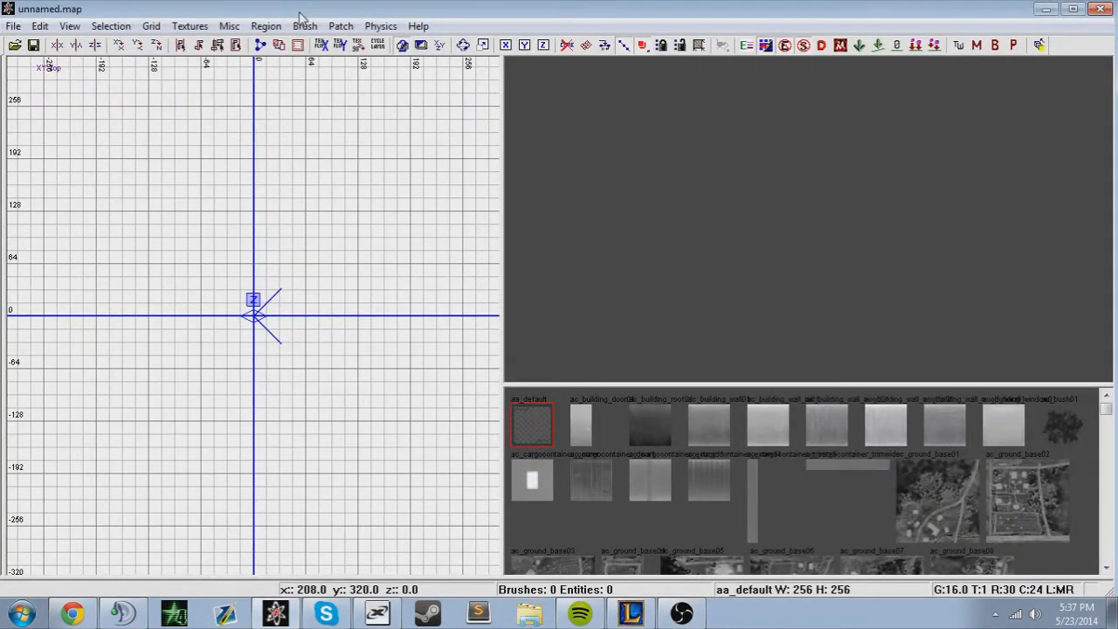
pyautogui.click(40, 26)
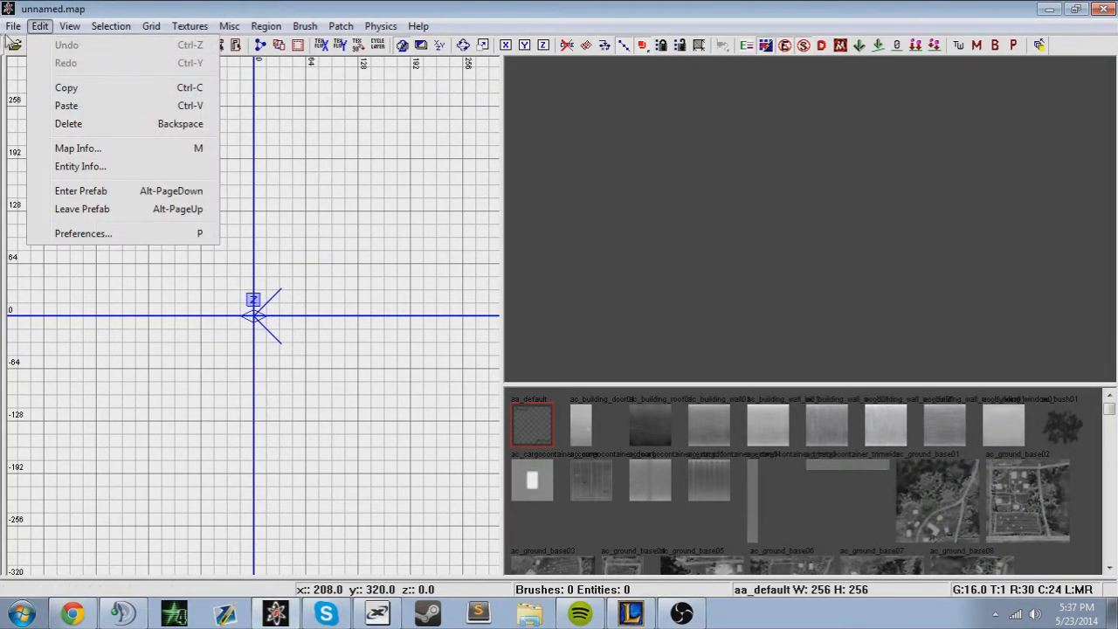
pyautogui.moveTo(14, 26)
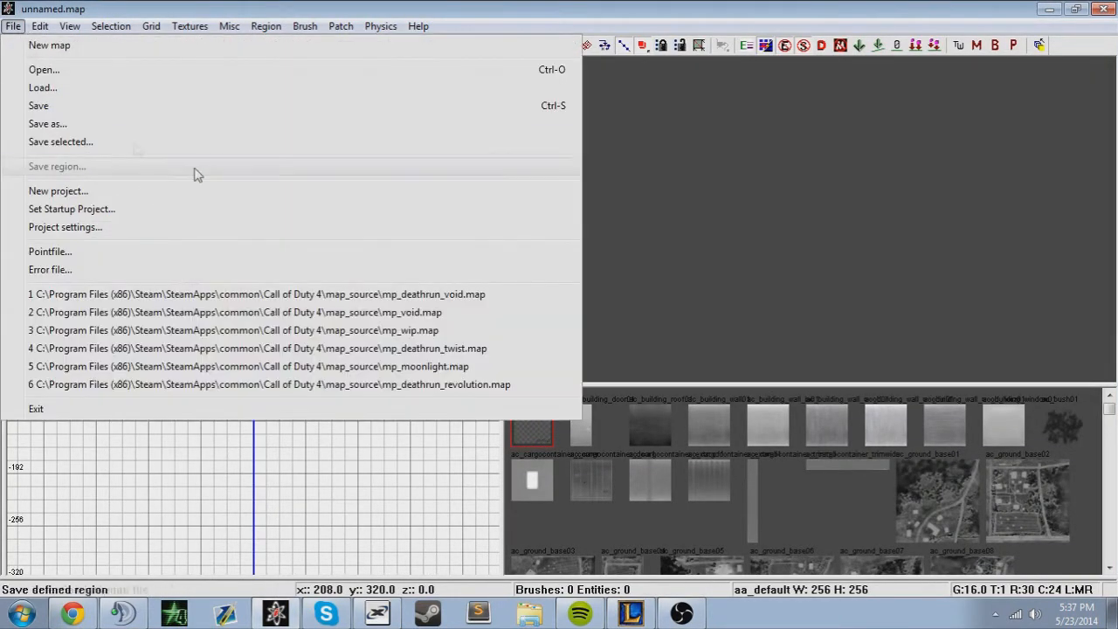
pyautogui.click(55, 73)
pyautogui.click(559, 410)
pyautogui.scroll(-5, 569, 392)
pyautogui.click(516, 426)
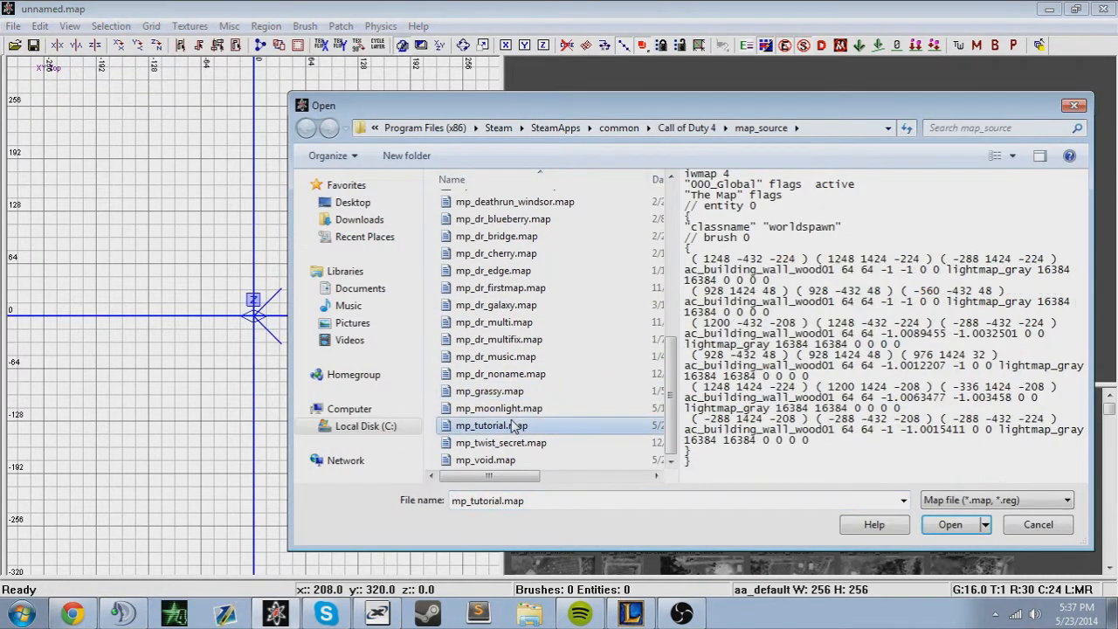
pyautogui.doubleClick(516, 425)
pyautogui.scroll(-5, 354, 205)
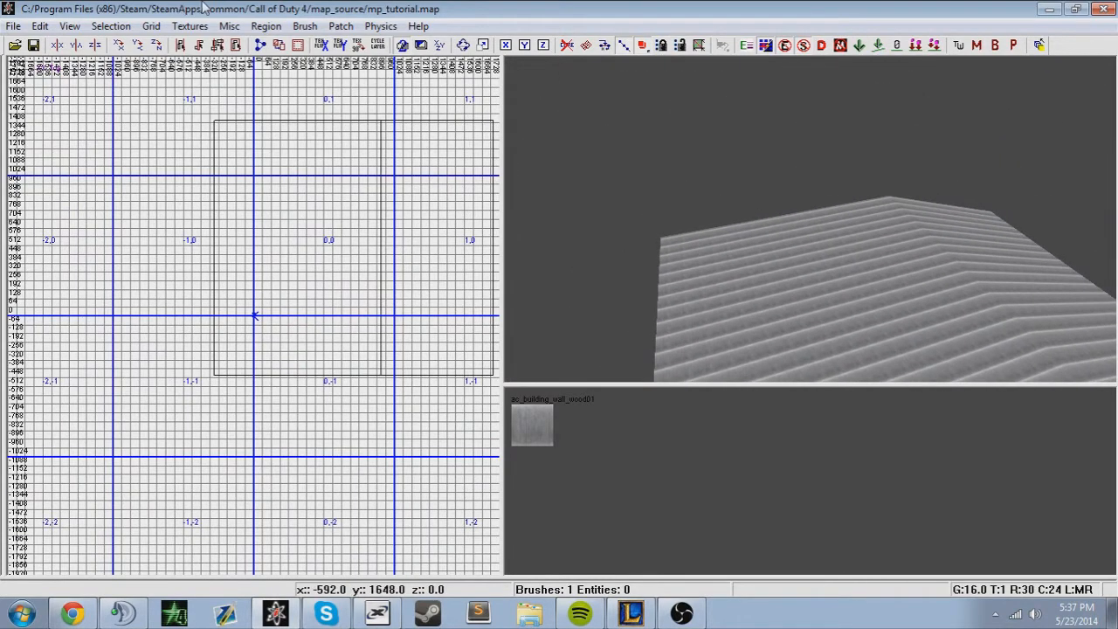
# - View the texture surface type categories and the locale options
pyautogui.click(190, 25)
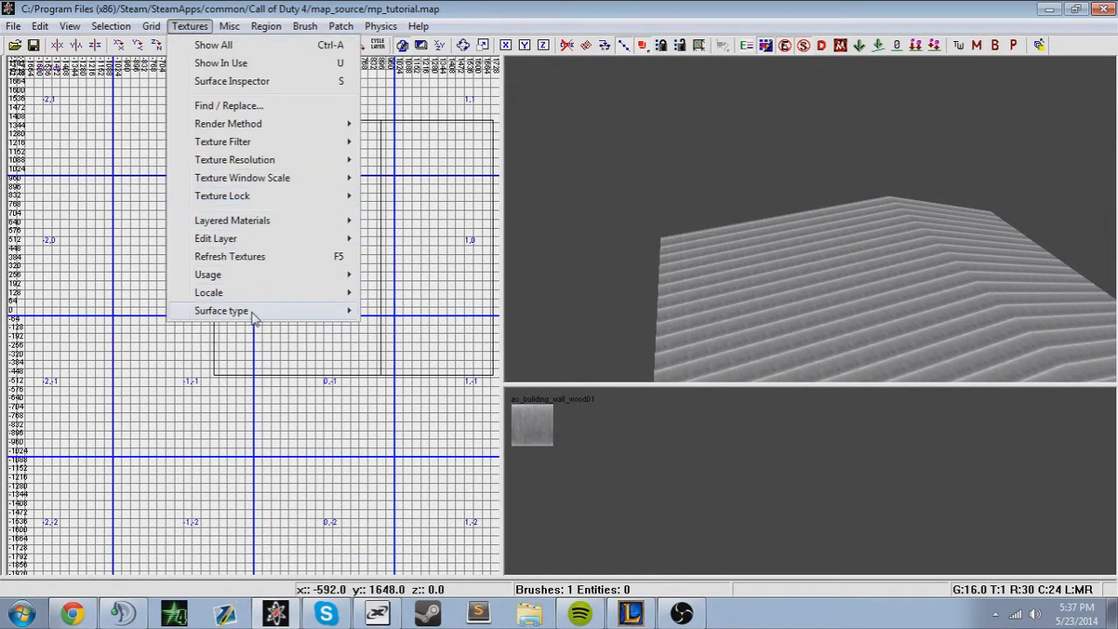
pyautogui.moveTo(253, 316)
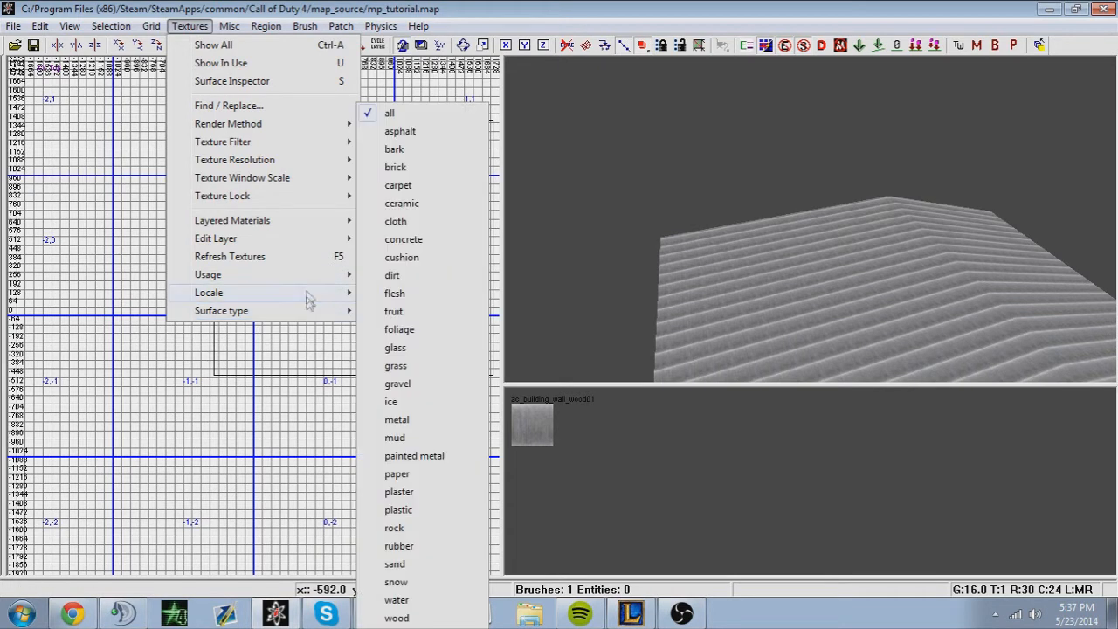
pyautogui.moveTo(310, 300)
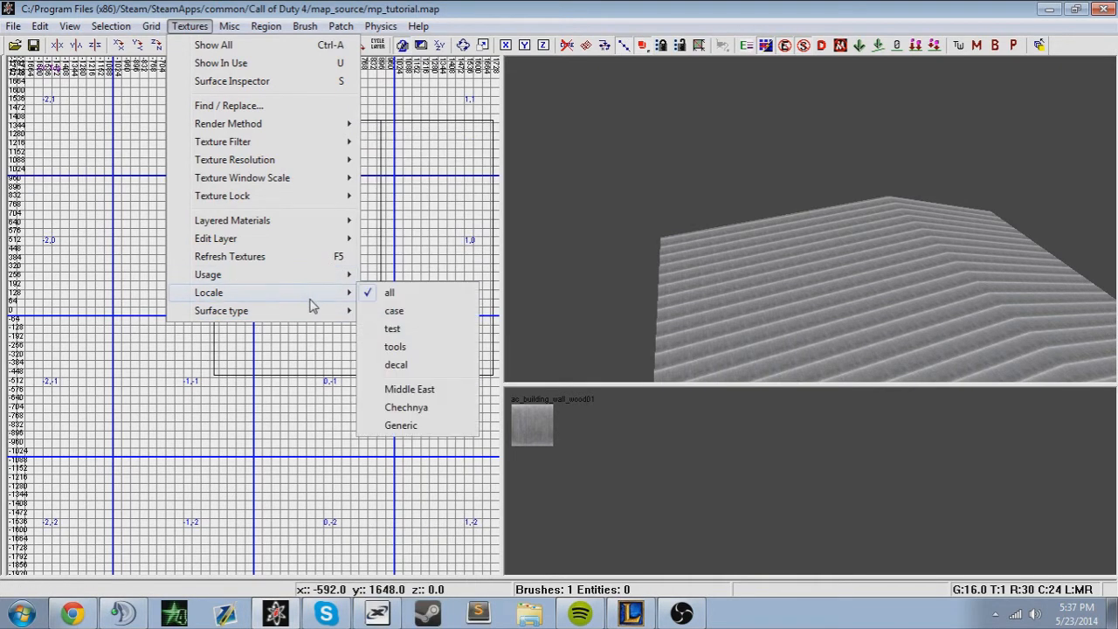
pyautogui.click(839, 312)
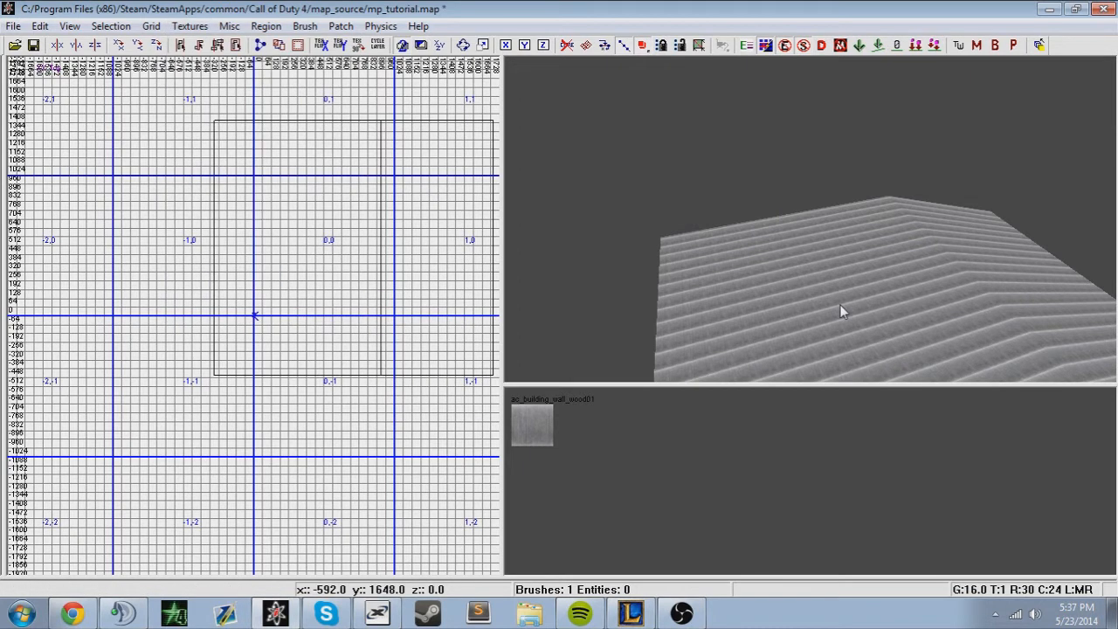
# - Select the large brush and its ac_building_wall_wood01 texture
pyautogui.keyDown('shift'); pyautogui.click(840, 305); pyautogui.keyUp('shift')
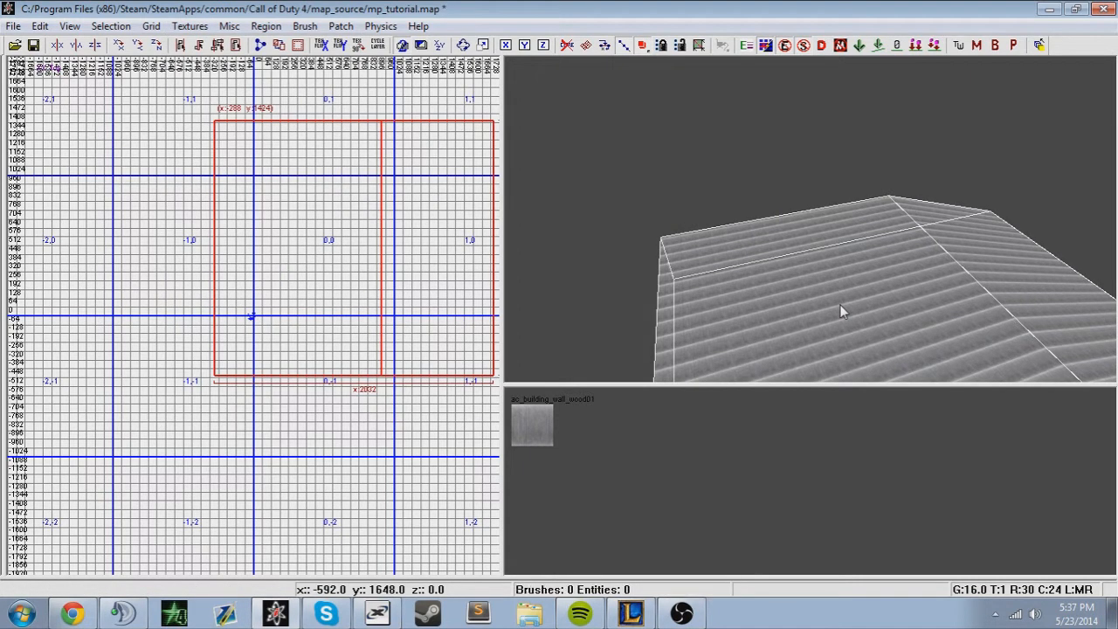
pyautogui.click(536, 422)
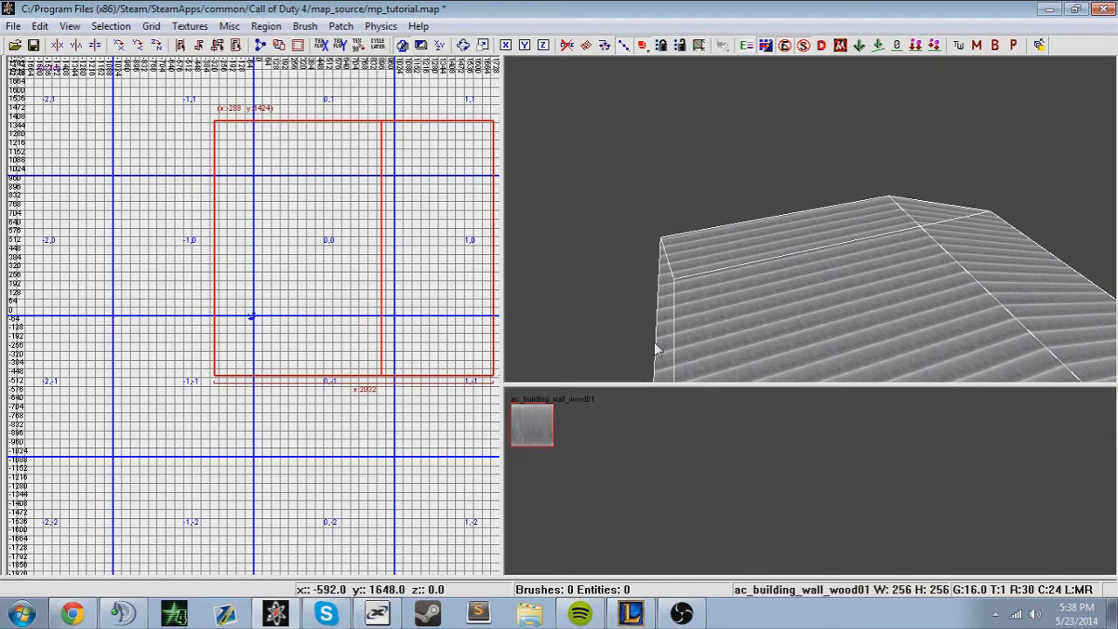
# - Look through the surface types and the Misc, Region and Brush commands, and view the Arbitrary sides dialog
pyautogui.click(189, 26)
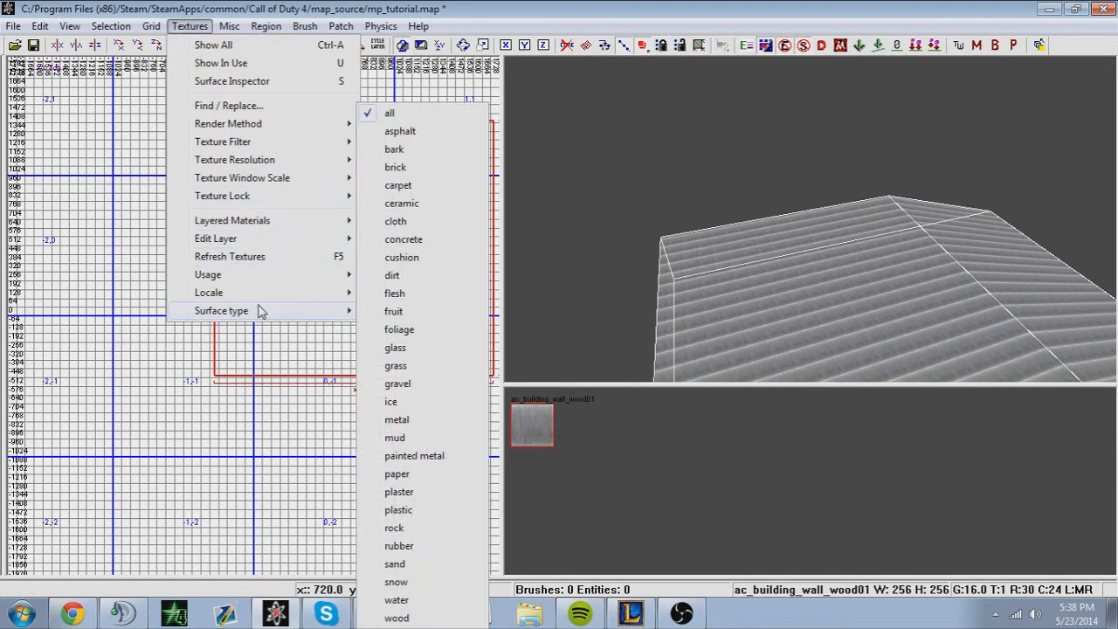
pyautogui.moveTo(227, 29)
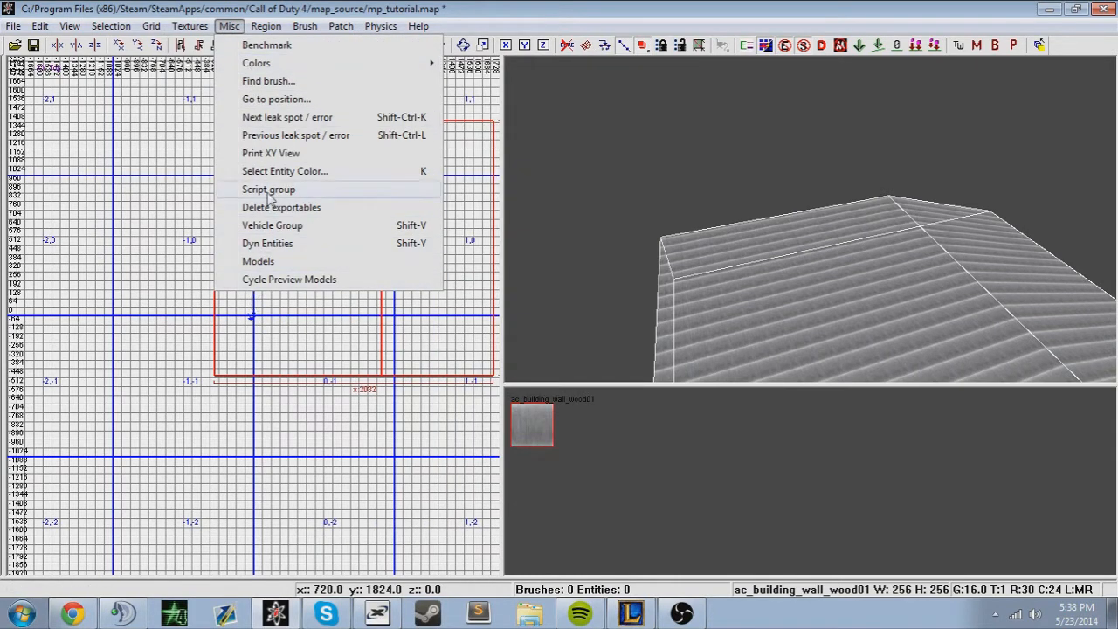
pyautogui.moveTo(266, 26)
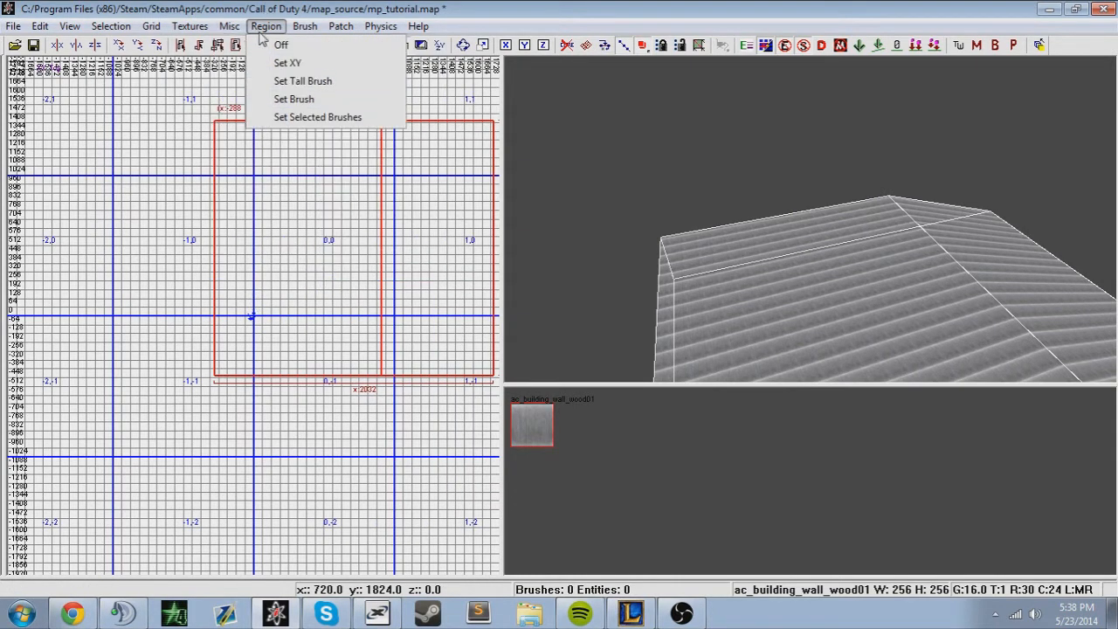
pyautogui.moveTo(308, 27)
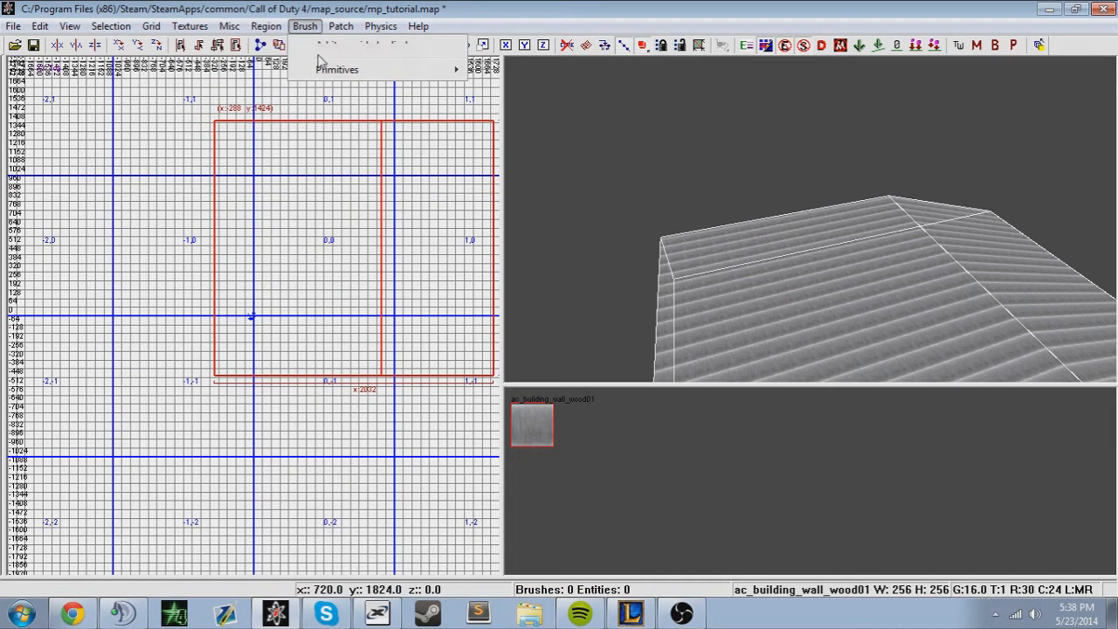
pyautogui.click(323, 50)
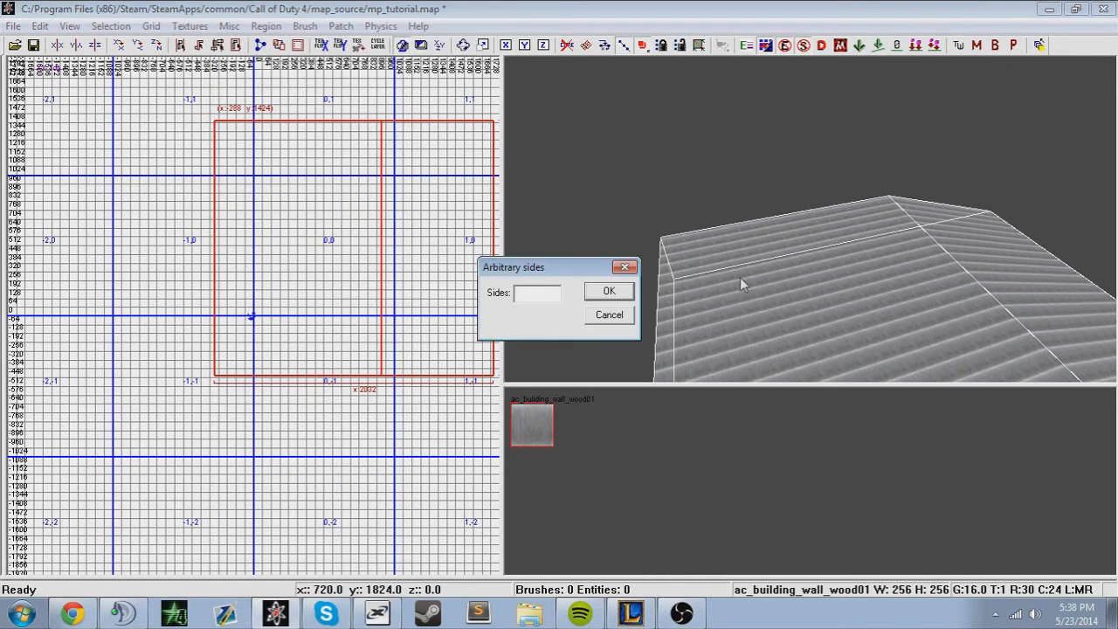
pyautogui.click(625, 268)
# - Delete the selected brush and draw a long box brush about 256 wide, 1248 long and 224 high
pyautogui.press('BackSpace')
pyautogui.scroll(-1, 342, 256)
pyautogui.moveTo(225, 247)
pyautogui.mouseDown()
pyautogui.moveTo(299, 367)
pyautogui.moveTo(292, 386)
pyautogui.mouseUp()
pyautogui.moveTo(798, 216)
pyautogui.mouseDown(button='right')
pyautogui.moveTo(874, 193)
pyautogui.moveTo(800, 262)
pyautogui.mouseUp(button='right')
pyautogui.hotkey('ctrl', 'Tab')
pyautogui.moveTo(316, 312)
pyautogui.mouseDown()
pyautogui.moveTo(285, 303)
pyautogui.moveTo(281, 276)
pyautogui.moveTo(278, 292)
pyautogui.mouseUp()
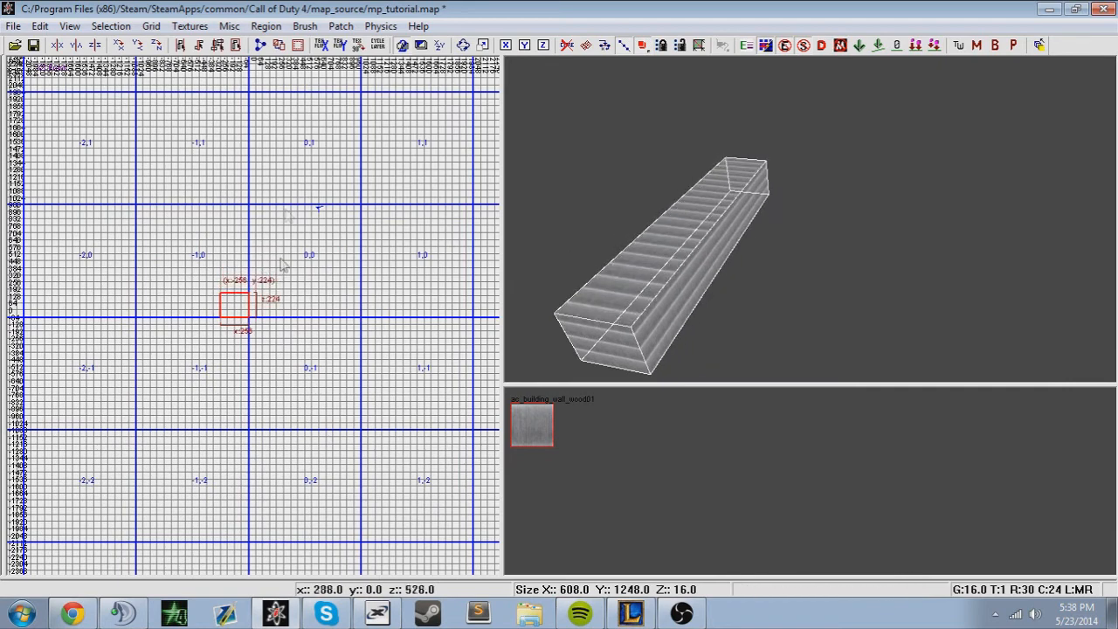
# - Try the Arbitrary sides command on the box brush with an extremely large number of sides
pyautogui.click(305, 25)
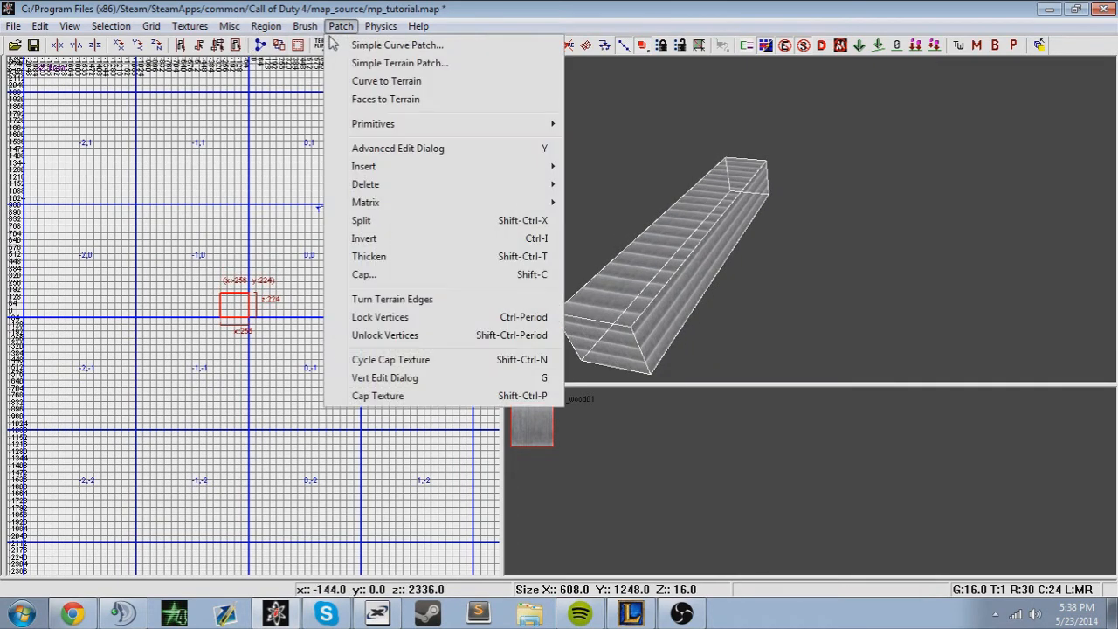
pyautogui.click(330, 46)
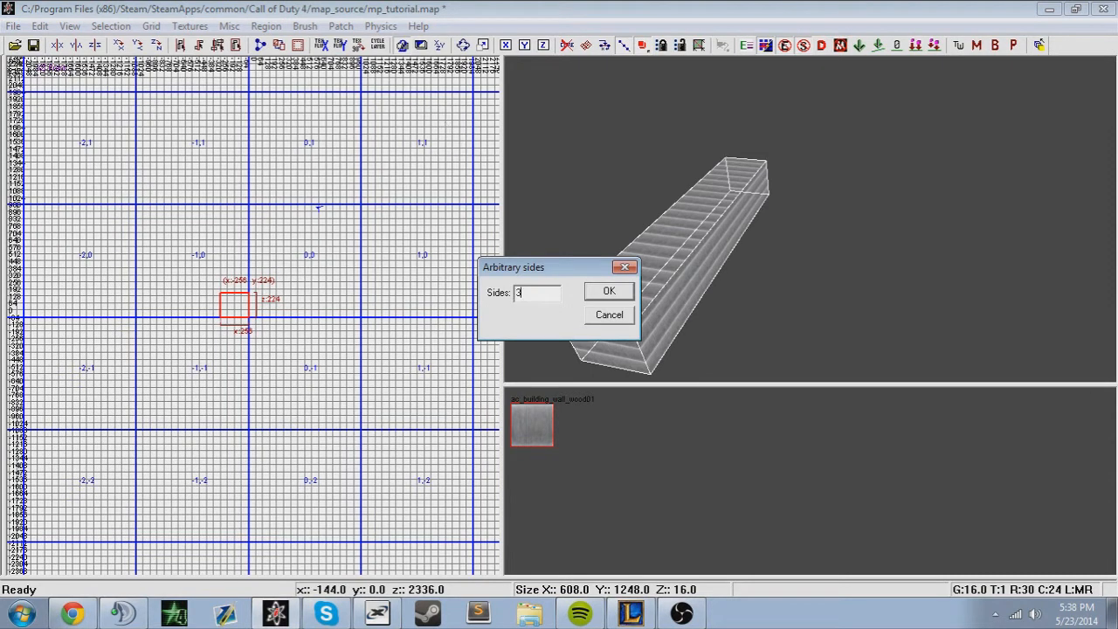
pyautogui.moveTo(526, 288); pyautogui.dragTo(491, 287)
pyautogui.write('45')
pyautogui.write('64634623')
pyautogui.write('35623613')
pyautogui.click(600, 296)
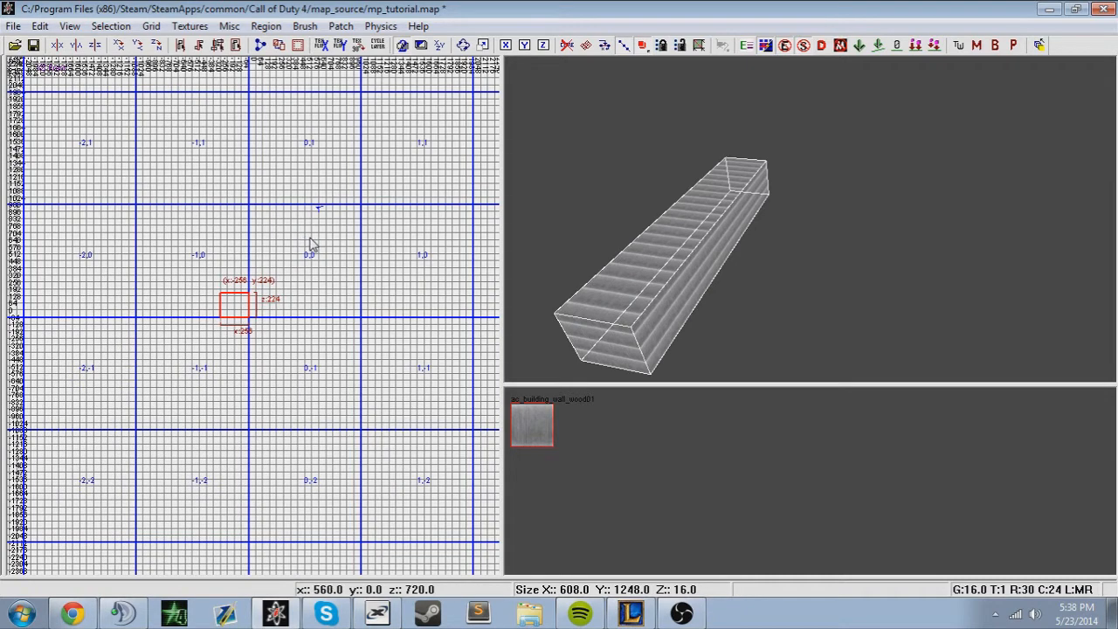
pyautogui.moveTo(242, 229); pyautogui.dragTo(243, 206)
pyautogui.hotkey('ctrl', 'z')
# - Convert the box brush into a many-sided cylinder with the Arbitrary sides command
pyautogui.click(341, 26)
pyautogui.moveTo(305, 25)
pyautogui.click(328, 44)
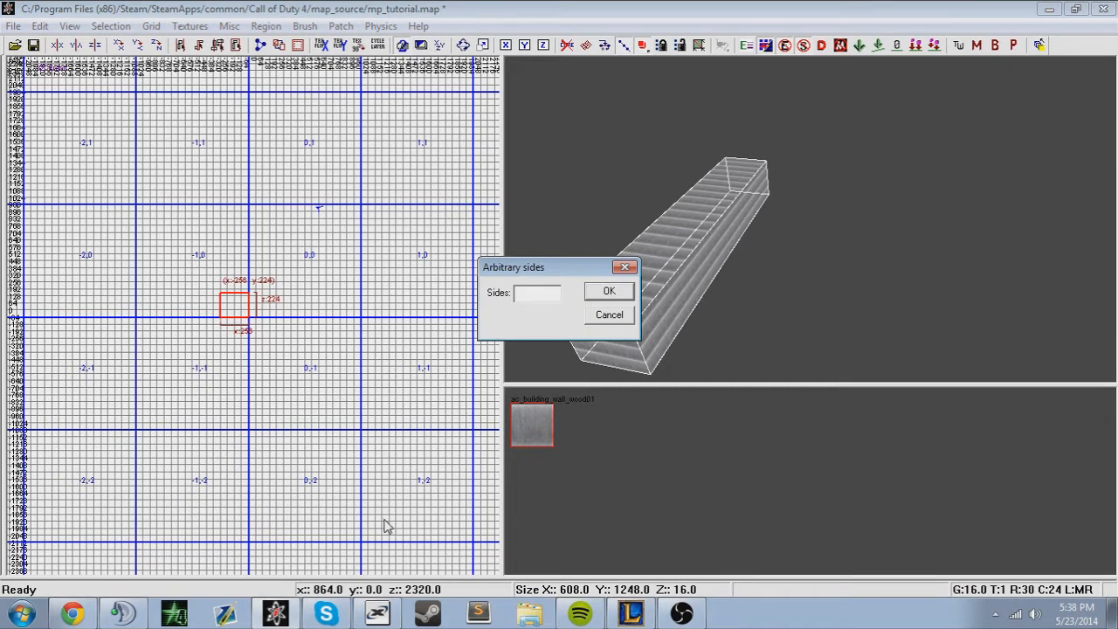
pyautogui.write('3')
pyautogui.press('Return')
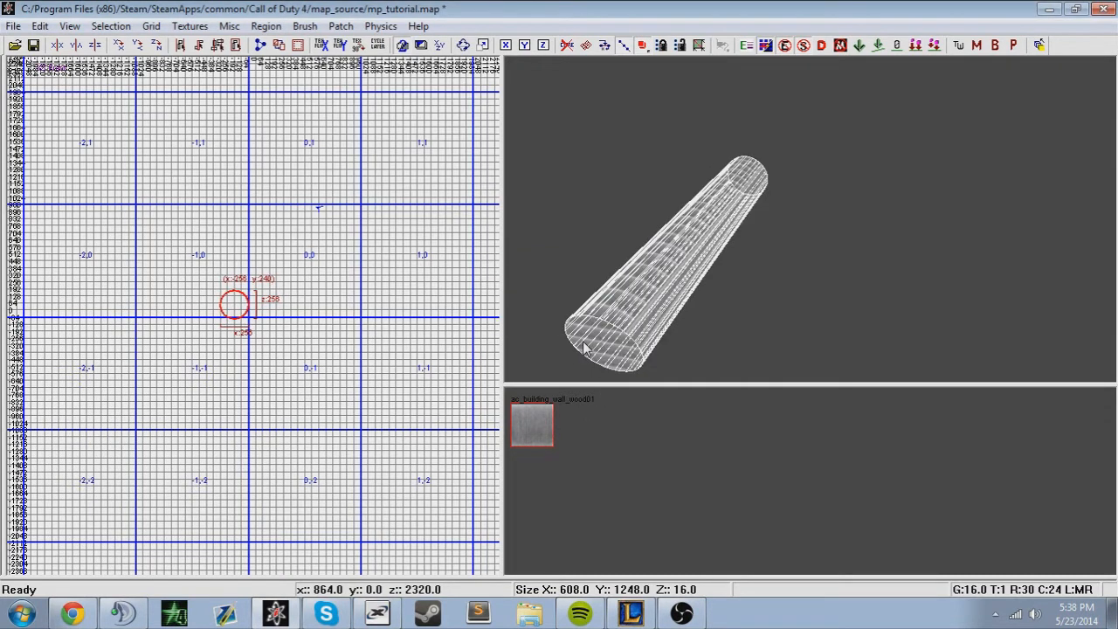
# - Inspect the cylinder up close in both views, reselect it, and view the Physics commands
pyautogui.press('Escape')
pyautogui.scroll(5, 320, 325)
pyautogui.keyDown('shift'); pyautogui.click(168, 292); pyautogui.keyUp('shift')
pyautogui.press('Escape')
pyautogui.moveTo(854, 267); pyautogui.dragTo(812, 267, button='right')
pyautogui.keyDown('shift'); pyautogui.click(812, 262); pyautogui.keyUp('shift')
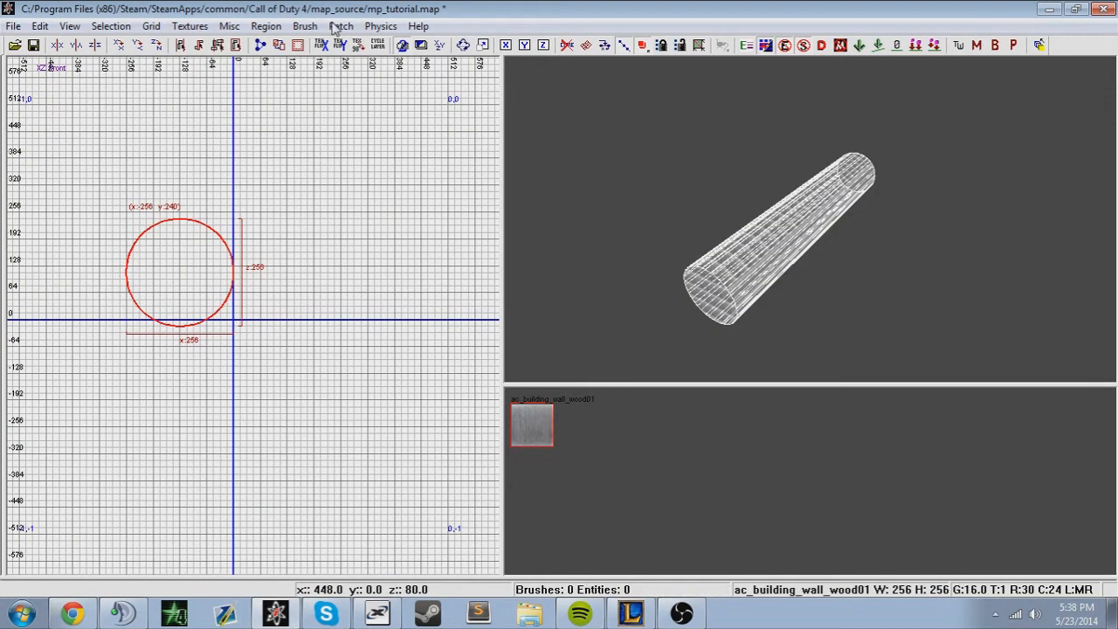
pyautogui.click(381, 26)
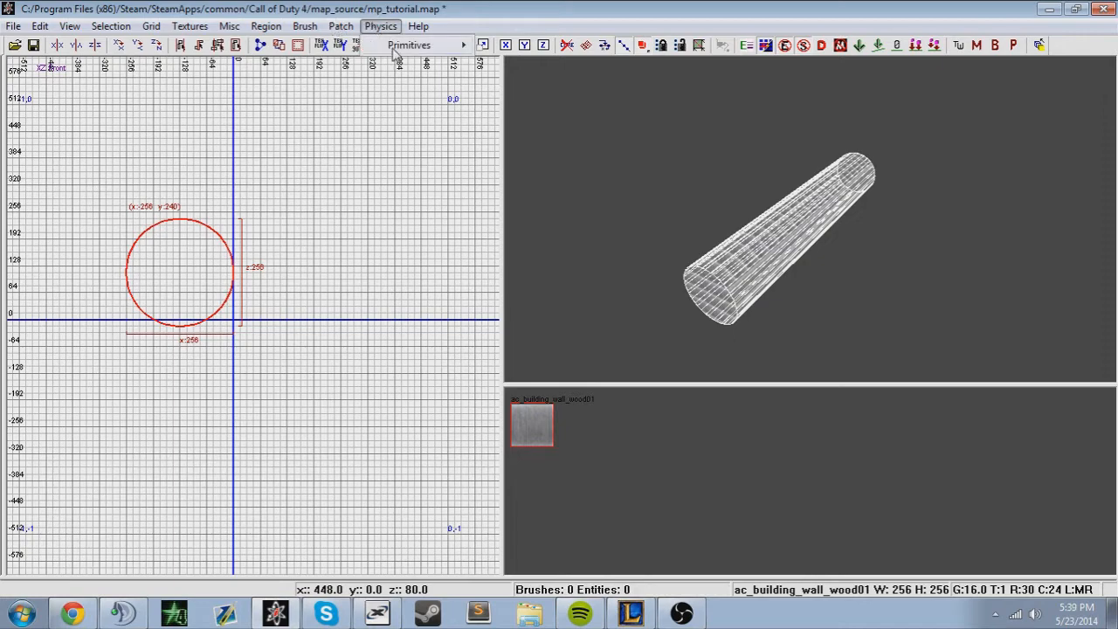
# - Try a Physics primitive on the selected cylinder and raise the cylinder 16 units in the front view
pyautogui.moveTo(409, 44)
pyautogui.click(517, 63)
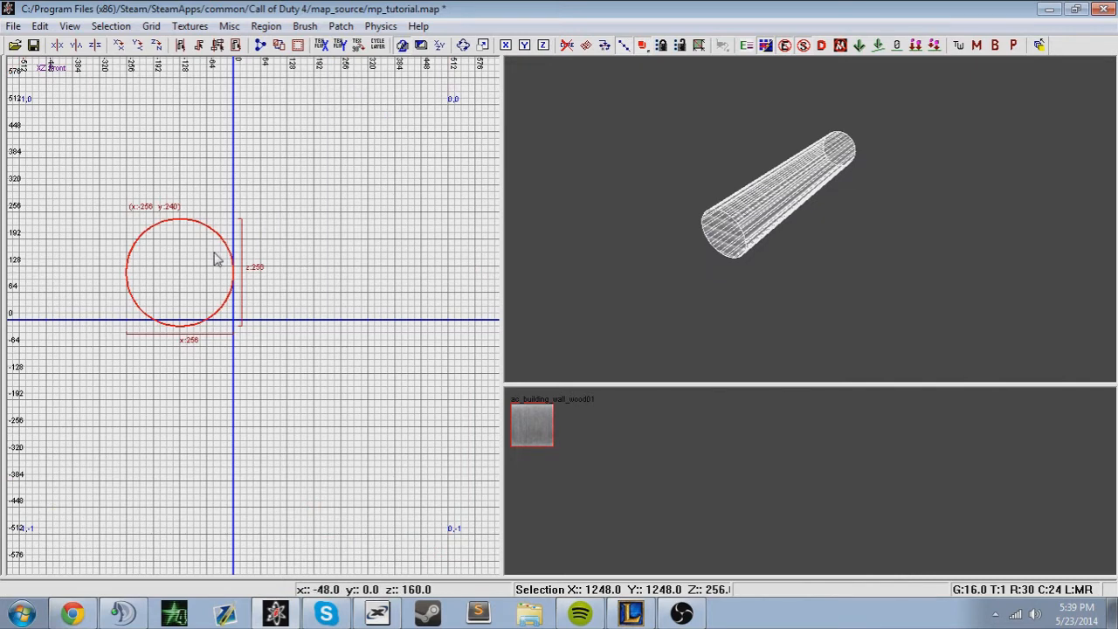
pyautogui.moveTo(215, 254); pyautogui.dragTo(215, 246)
pyautogui.moveTo(260, 226); pyautogui.dragTo(344, 325, button='right')
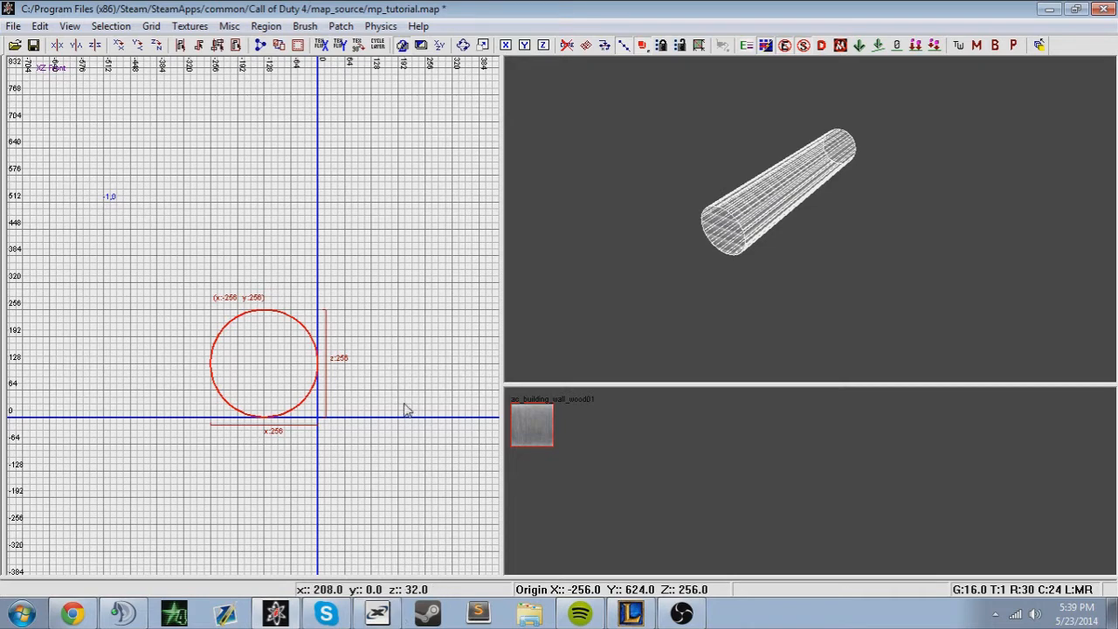
# - Compare the primitives offered by the Physics, Brush and Patch commands
pyautogui.click(381, 26)
pyautogui.click(376, 26)
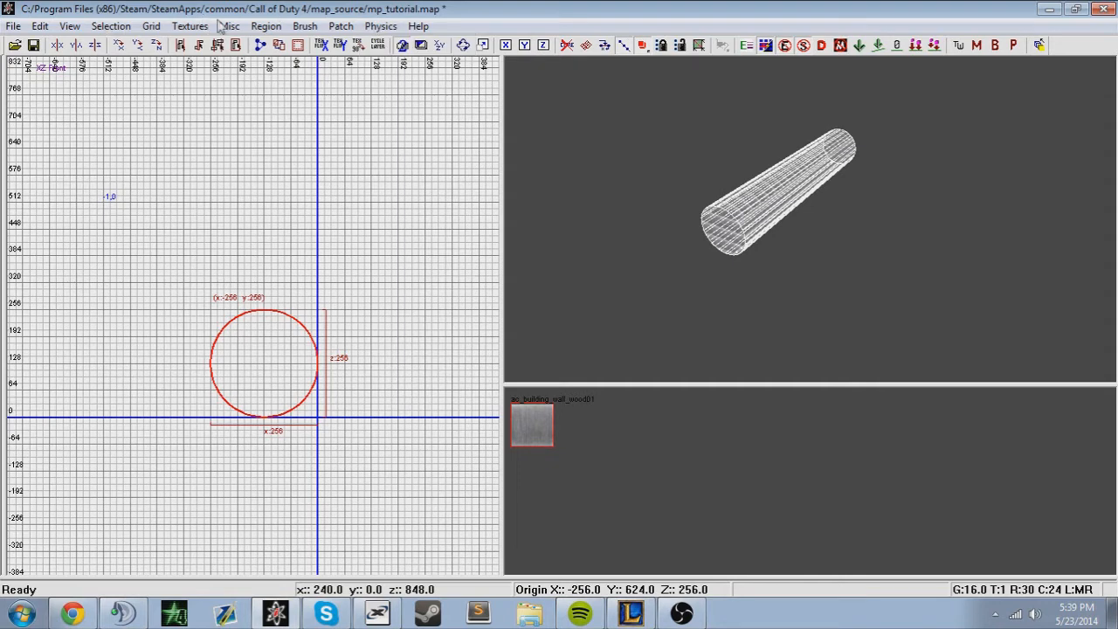
pyautogui.click(390, 26)
pyautogui.moveTo(403, 45)
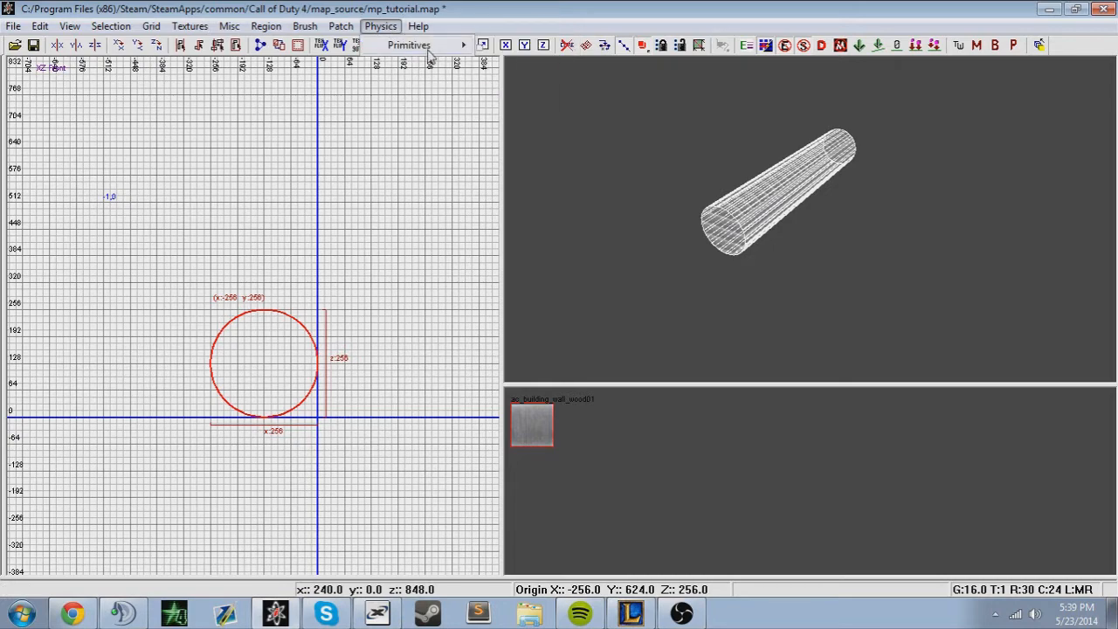
pyautogui.moveTo(305, 26)
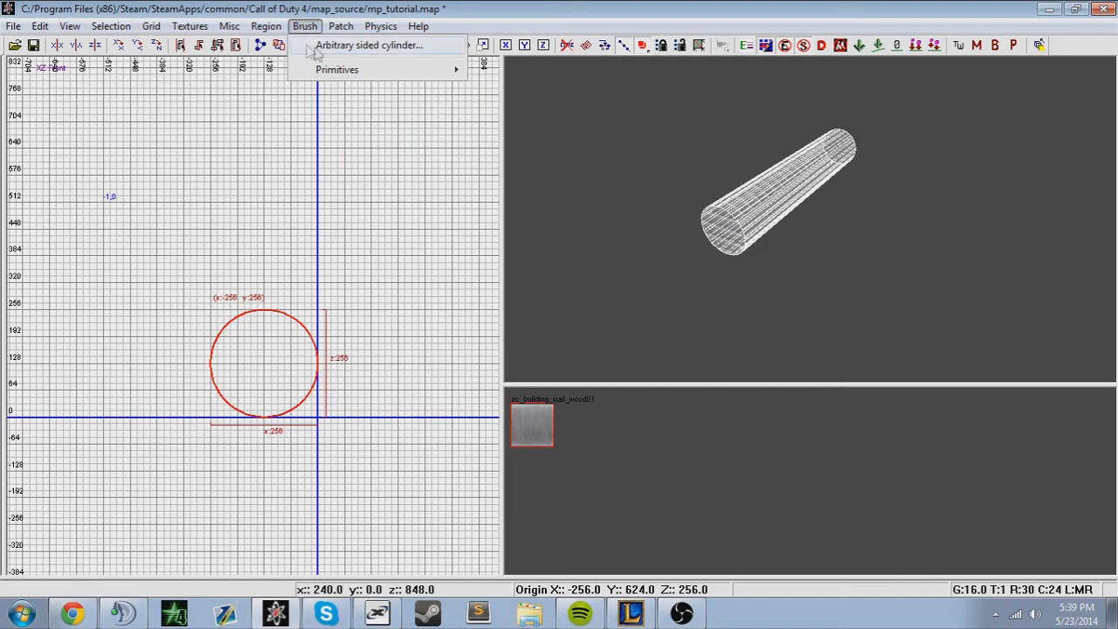
pyautogui.moveTo(330, 72)
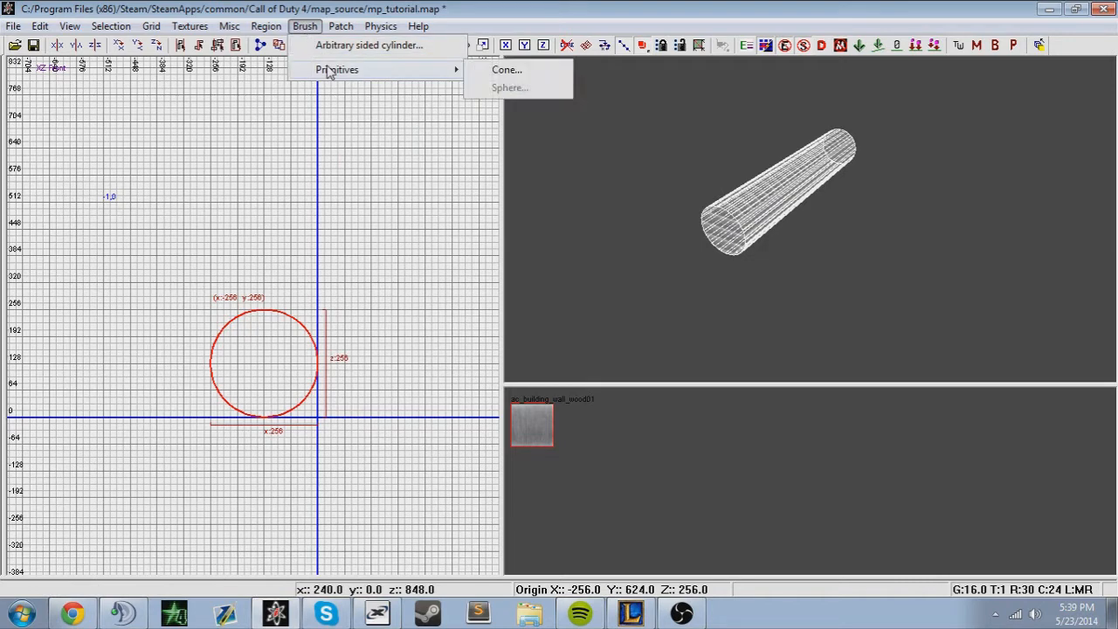
pyautogui.click(341, 26)
pyautogui.moveTo(407, 125)
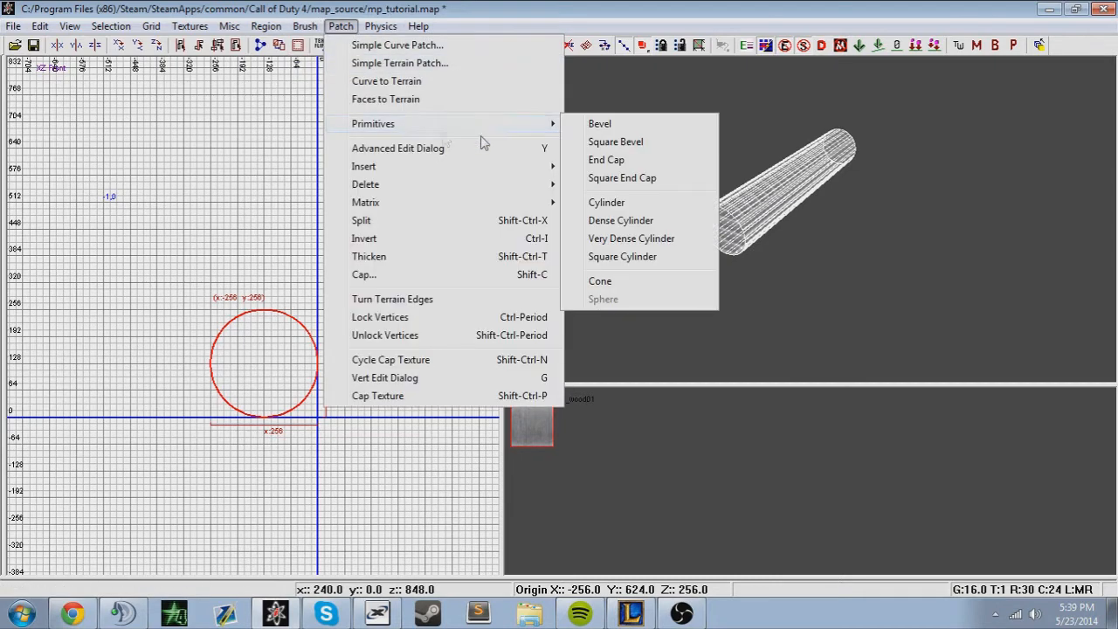
# - Undo the cylinder changes back to the box brush
pyautogui.click(170, 4)
pyautogui.hotkey('ctrl', 'z')
pyautogui.hotkey('ctrl', 'z')
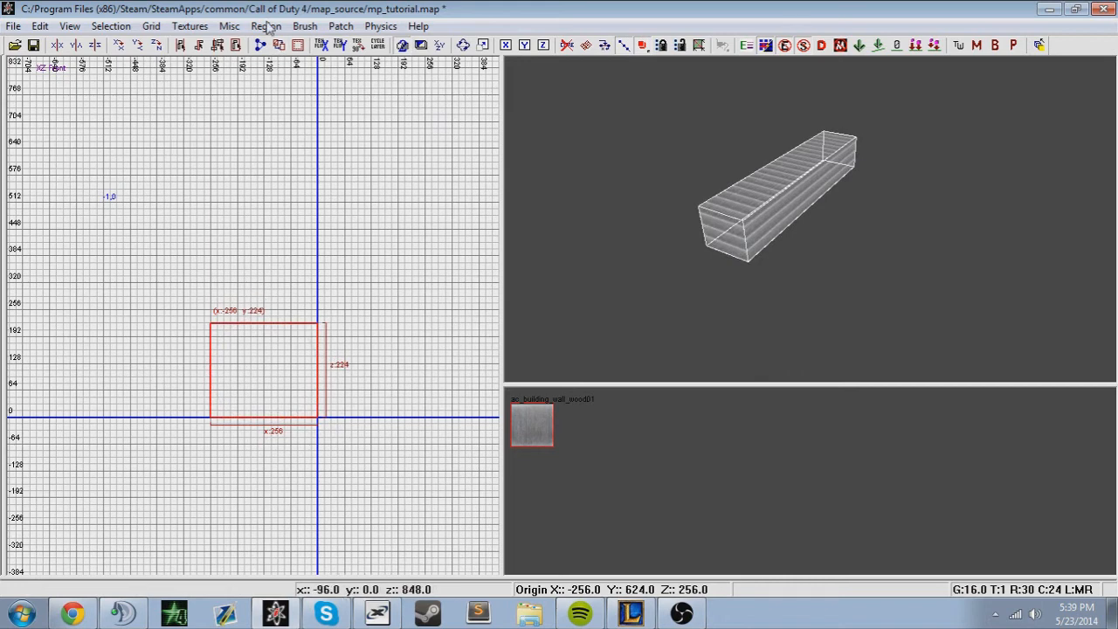
# - Convert the box brush into a Bevel patch and widen it to 656 units along X in the top view
pyautogui.click(301, 27)
pyautogui.moveTo(341, 27)
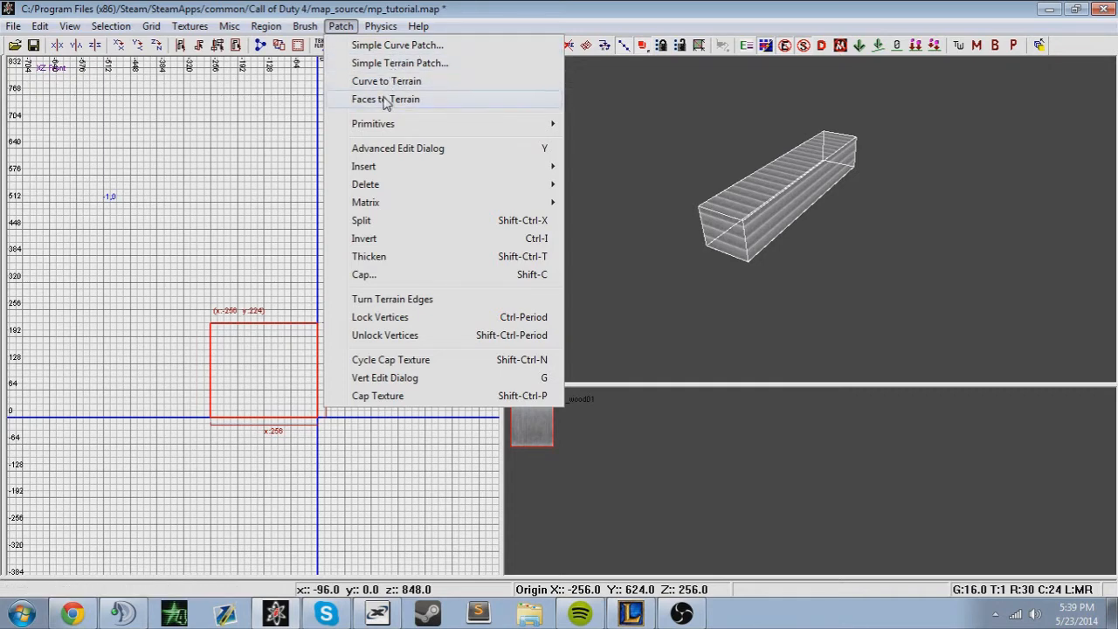
pyautogui.moveTo(385, 127)
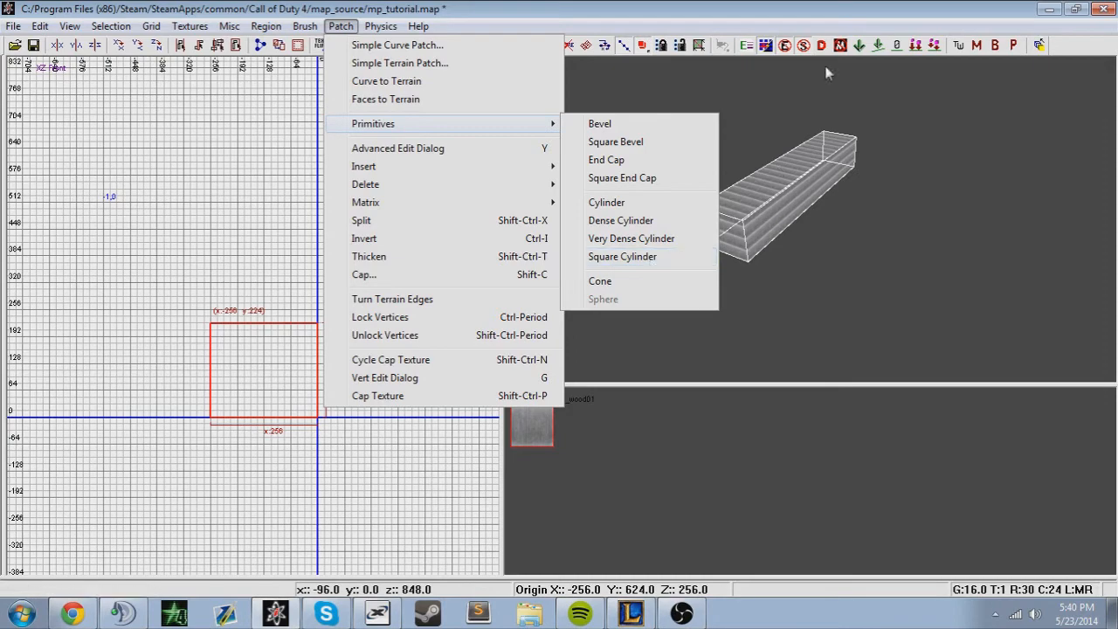
pyautogui.click(600, 124)
pyautogui.hotkey('ctrl', 'Tab')
pyautogui.hotkey('ctrl', 'Tab')
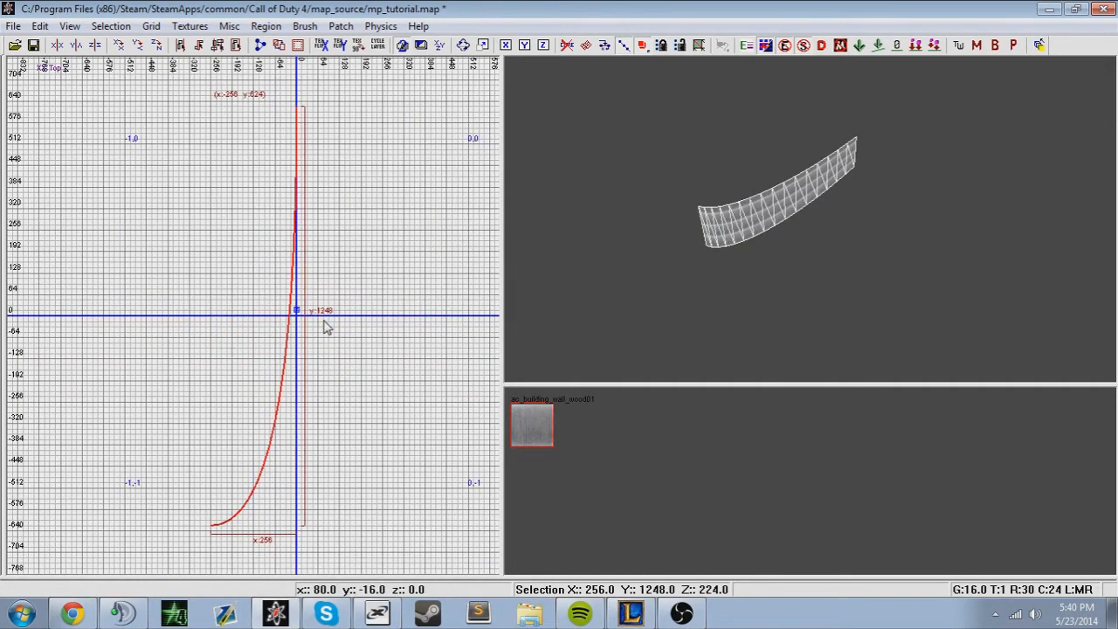
pyautogui.scroll(-2, 314, 288)
pyautogui.moveTo(320, 280); pyautogui.dragTo(404, 250)
# - Try reshaping the bevel patch by moving its upper end vertices inward in the top view with vertex editing
pyautogui.press('v')
pyautogui.moveTo(375, 185); pyautogui.dragTo(269, 146)
pyautogui.hotkey('ctrl', 'z')
pyautogui.press('Escape')
pyautogui.keyDown('shift'); pyautogui.click(853, 210); pyautogui.keyUp('shift')
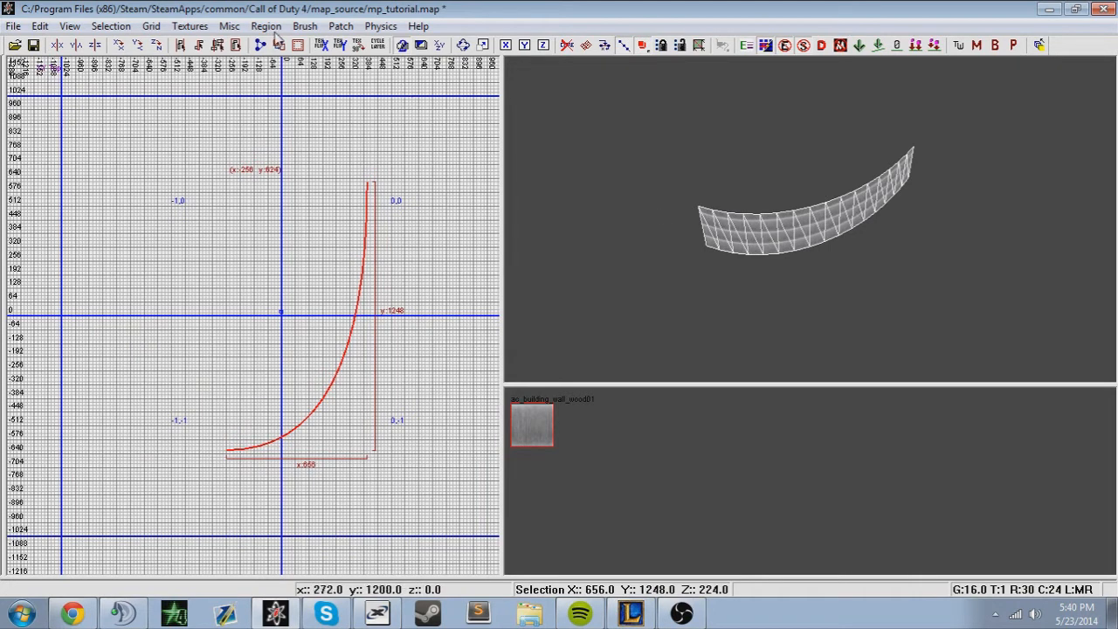
pyautogui.press('v')
pyautogui.moveTo(382, 181); pyautogui.dragTo(286, 220)
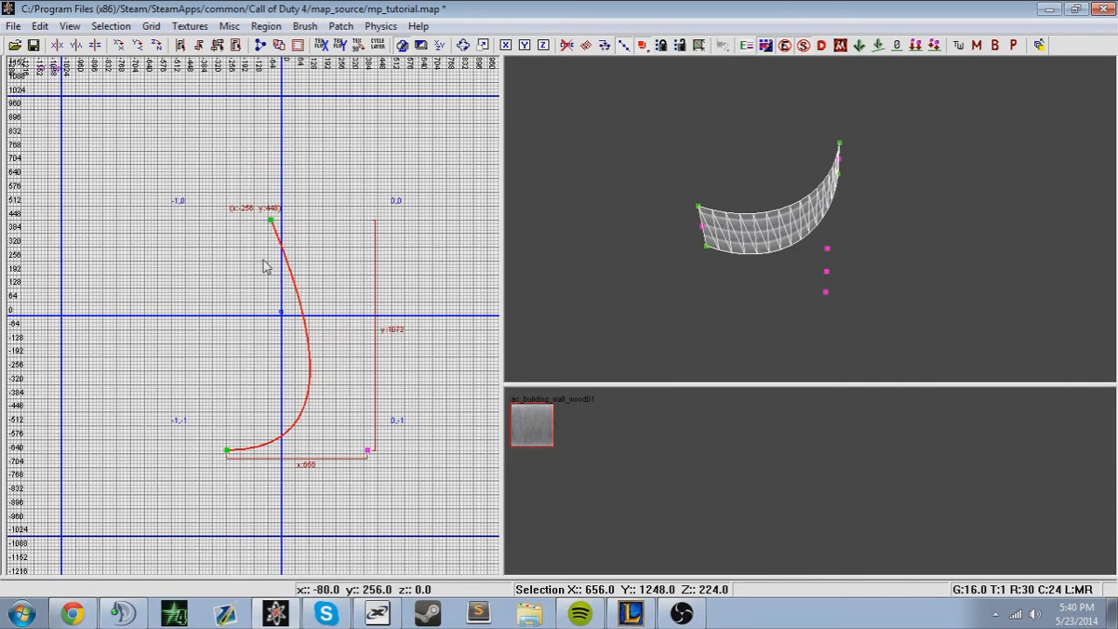
# - Undo the vertex edit, the widening and the bevel conversion back to the box brush
pyautogui.press('Escape')
pyautogui.hotkey('ctrl', 'z')
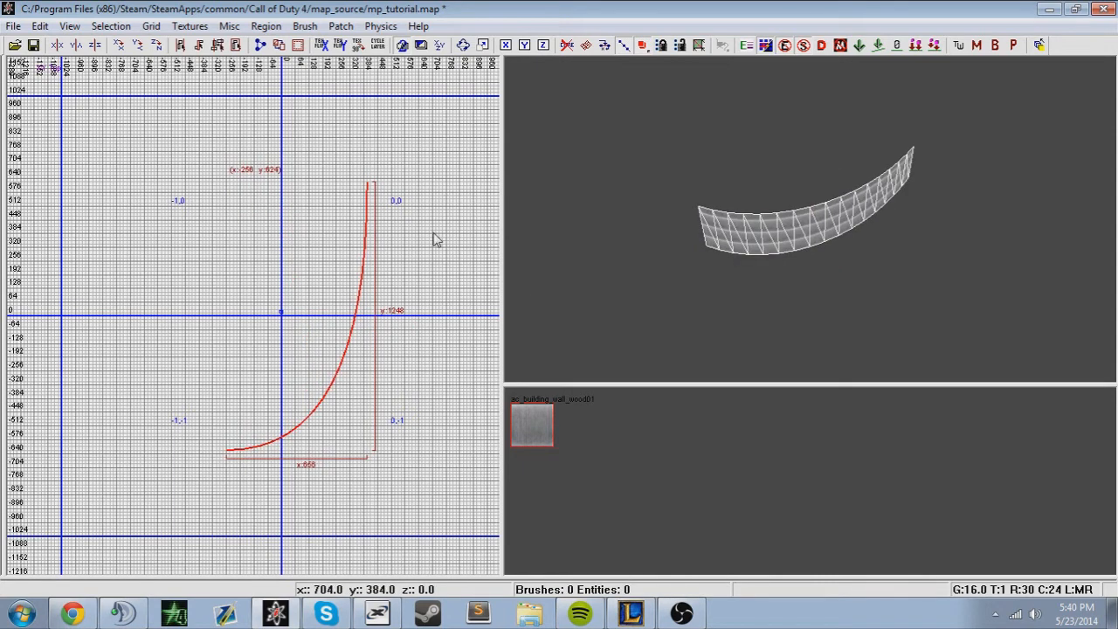
pyautogui.hotkey('ctrl', 'z')
pyautogui.hotkey('ctrl', 'z')
pyautogui.hotkey('ctrl', 'z')
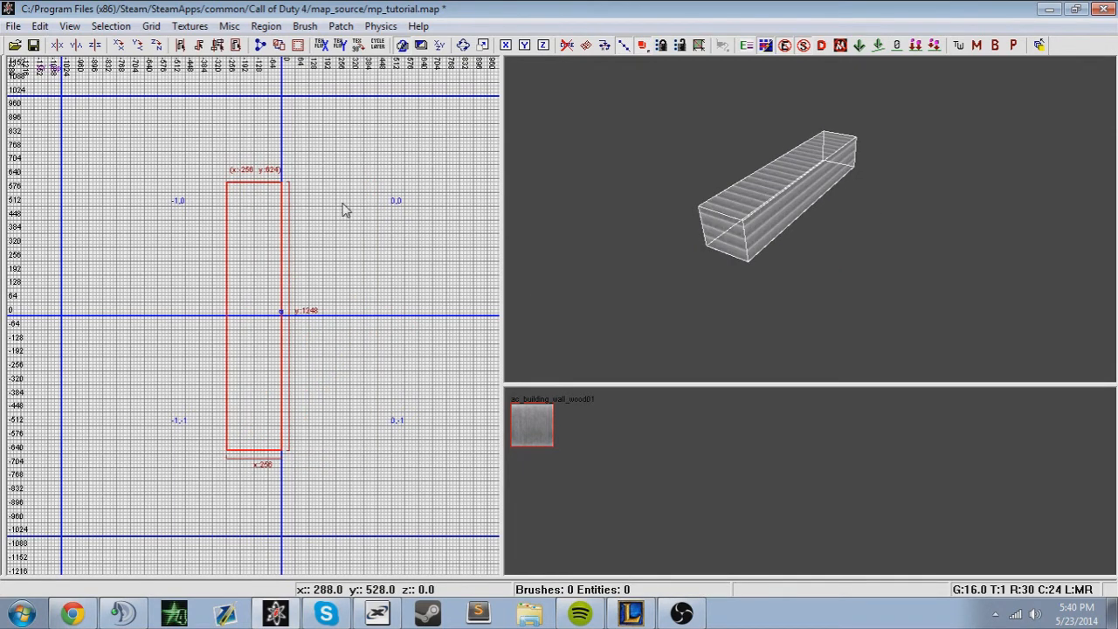
# - Convert the box brush into a Cylinder patch, shorten it to 240 units along Y and examine it in the 3D view
pyautogui.click(341, 26)
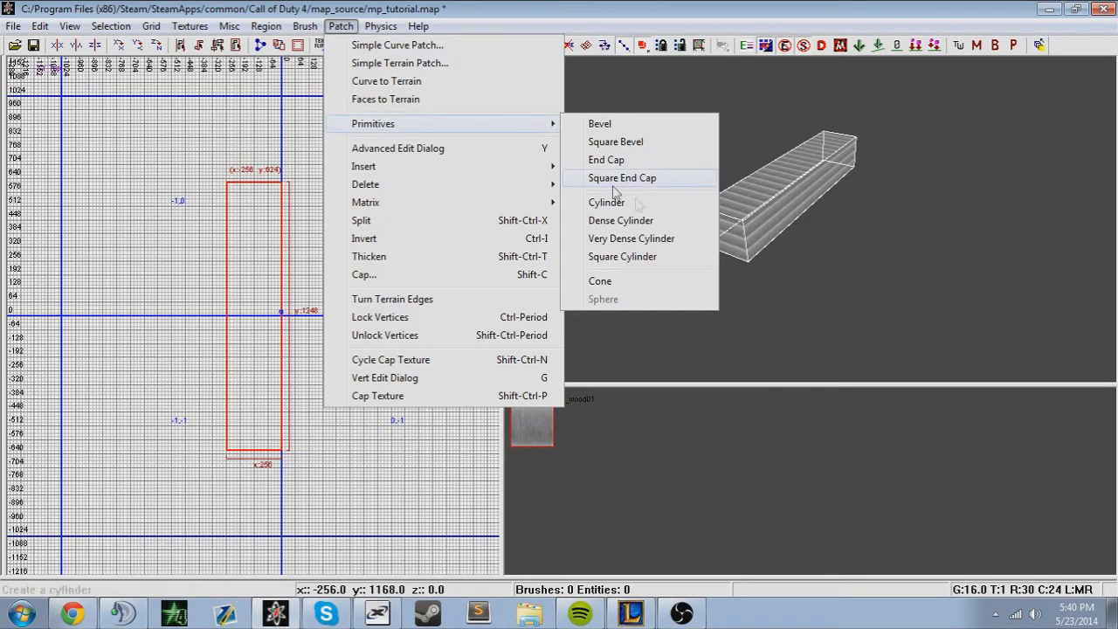
pyautogui.click(648, 207)
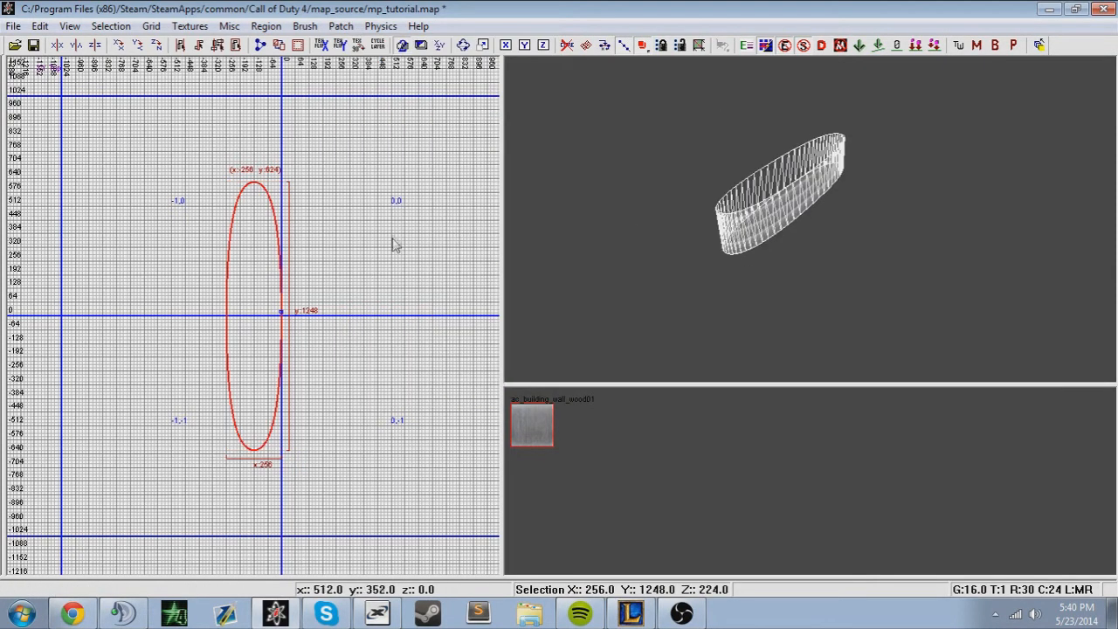
pyautogui.moveTo(276, 229); pyautogui.dragTo(281, 182)
pyautogui.moveTo(210, 109); pyautogui.dragTo(222, 313)
pyautogui.moveTo(699, 231)
pyautogui.mouseDown(button='right')
pyautogui.moveTo(752, 205)
pyautogui.moveTo(712, 218)
pyautogui.mouseUp(button='right')
pyautogui.moveTo(842, 289)
pyautogui.mouseDown(button='right')
pyautogui.moveTo(843, 306)
pyautogui.moveTo(837, 253)
pyautogui.moveTo(843, 297)
pyautogui.mouseUp(button='right')
pyautogui.press('Escape')
pyautogui.hotkey('ctrl', 'z')
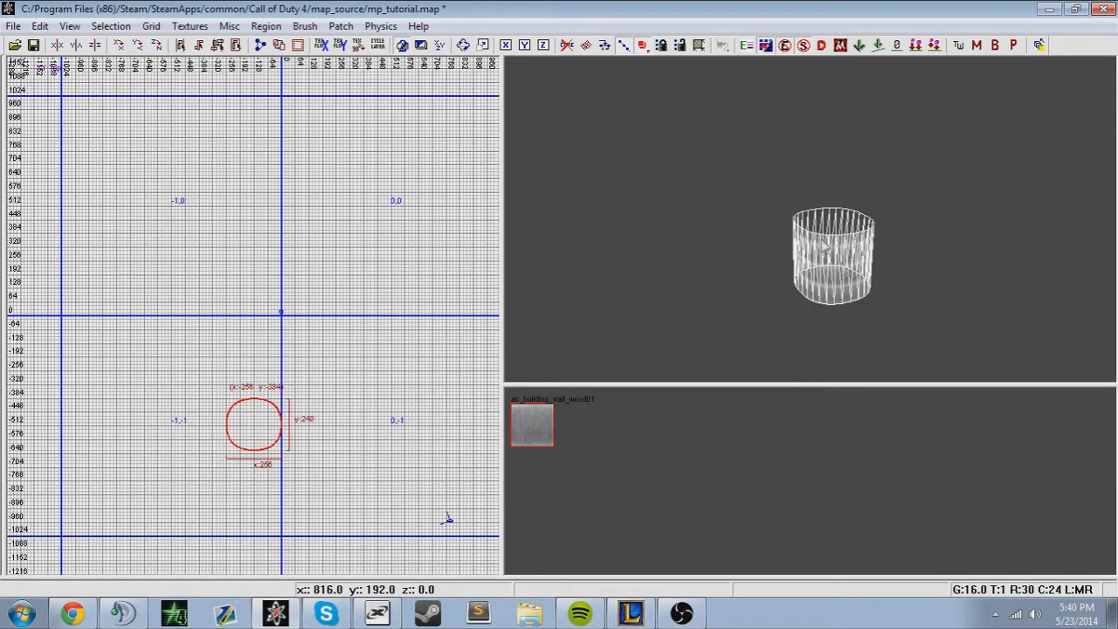
# - Look over the Brush and Patch primitives, and undo the cylinder patch back to the box brush
pyautogui.click(303, 26)
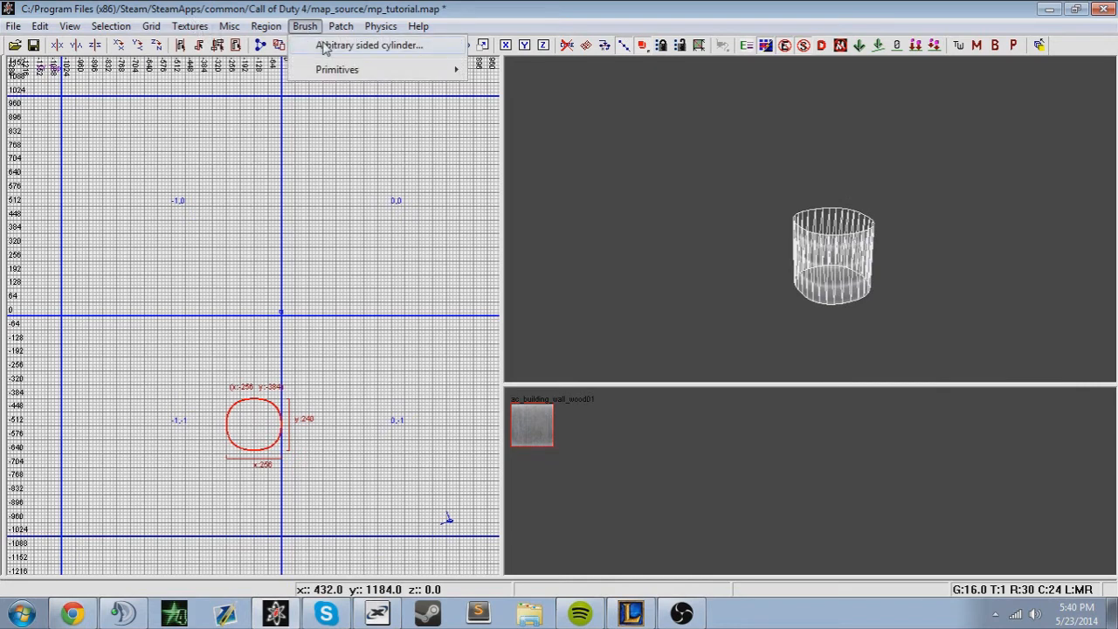
pyautogui.click(341, 26)
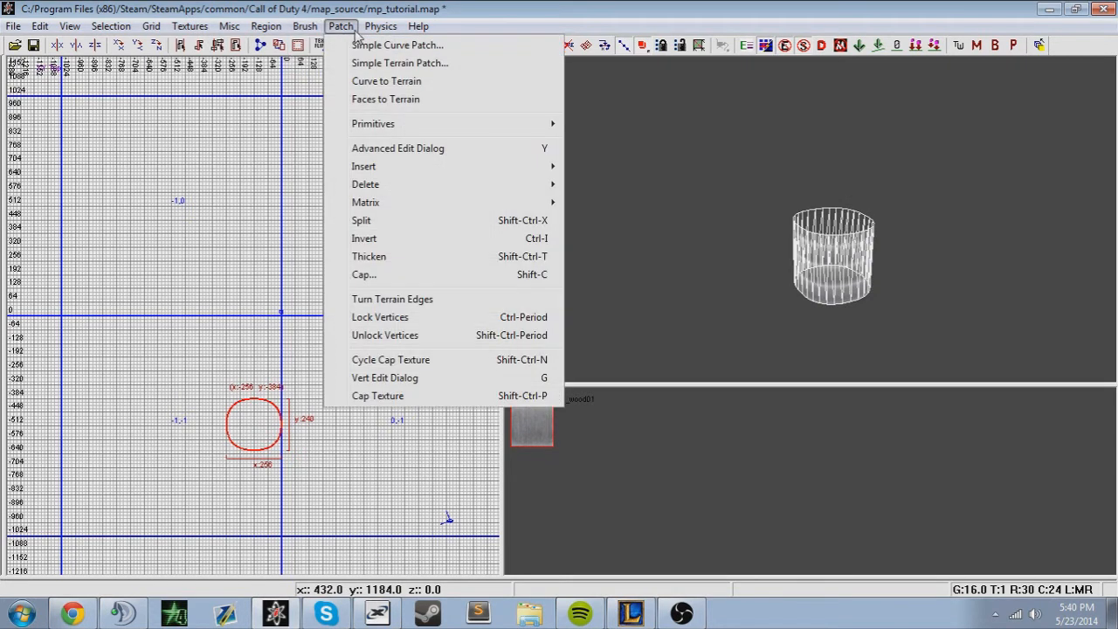
pyautogui.moveTo(380, 123)
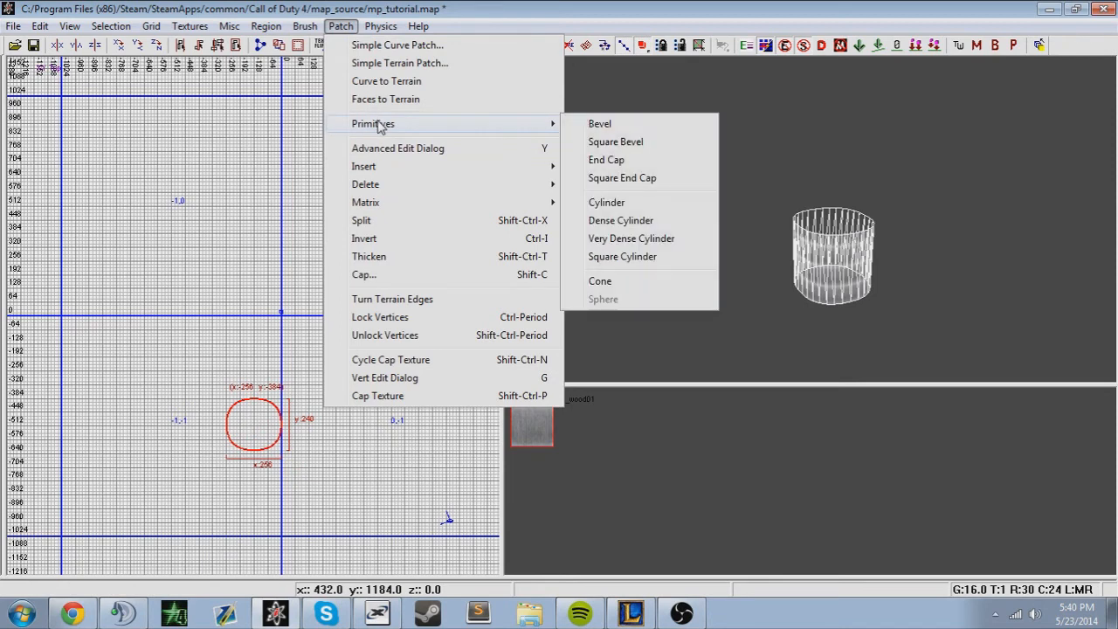
pyautogui.click(617, 289)
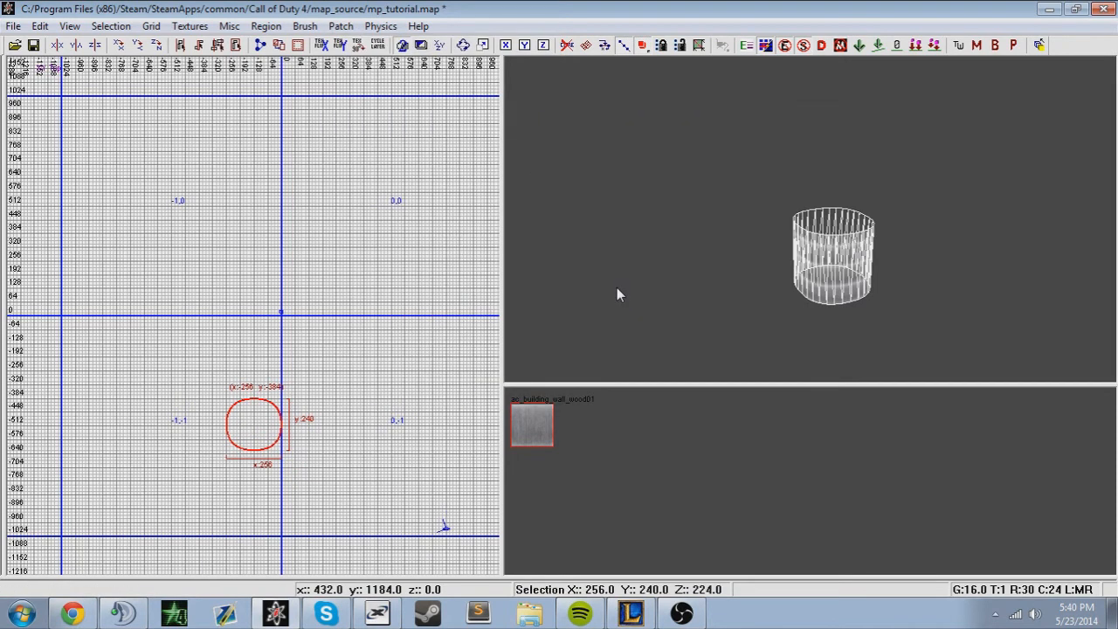
pyautogui.moveTo(595, 279); pyautogui.dragTo(567, 269)
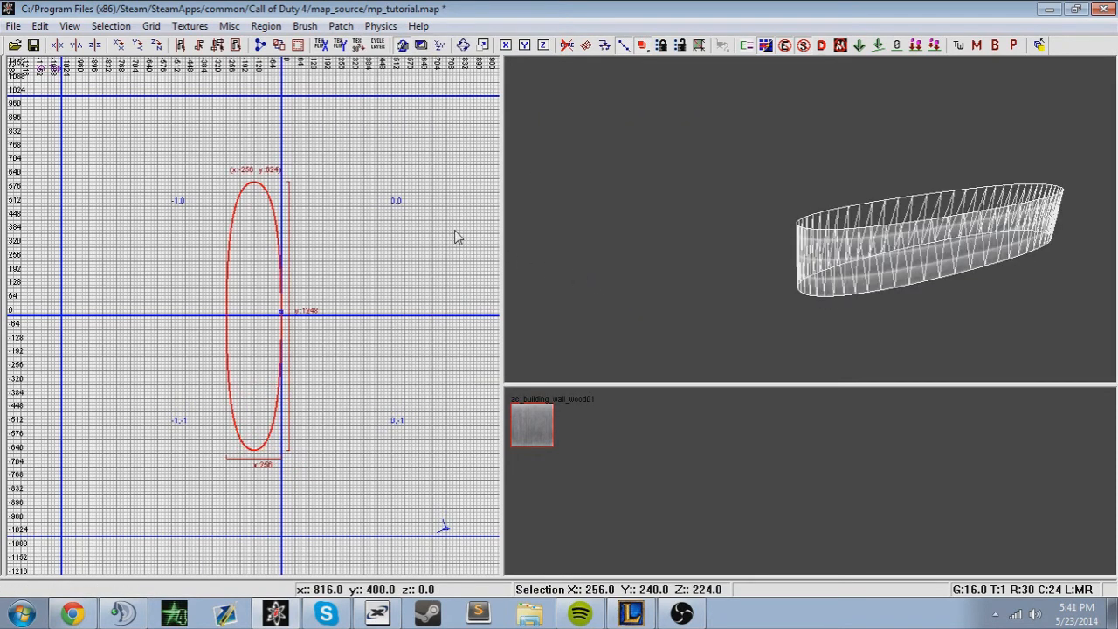
pyautogui.hotkey('ctrl', 'z')
pyautogui.hotkey('ctrl', 'Tab')
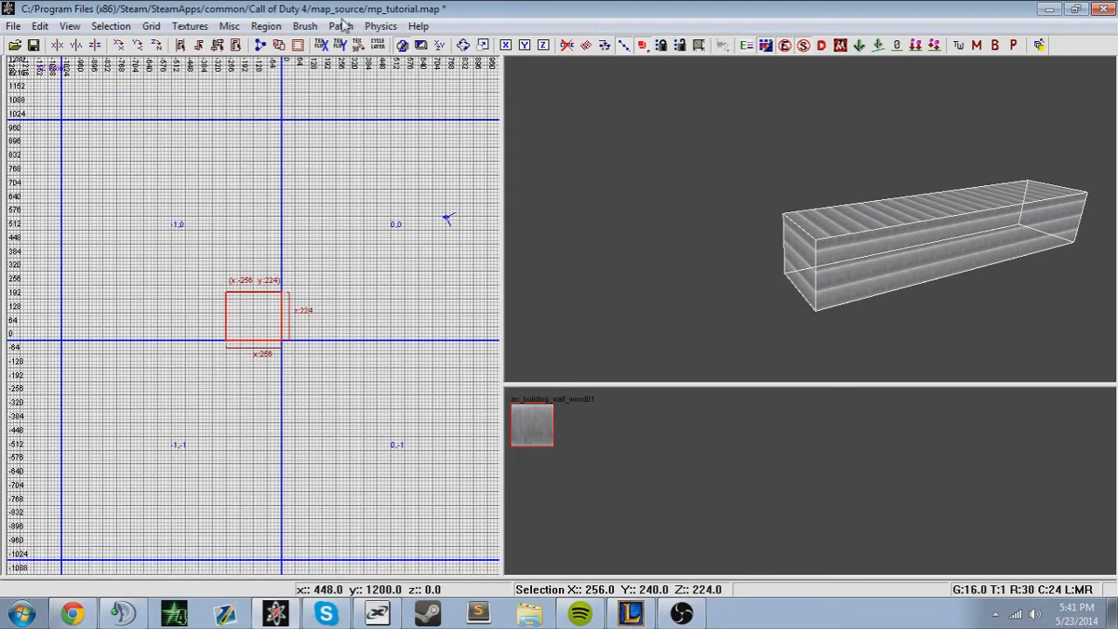
# - Convert the box brush into a Cone patch about 288 units high and reselect it
pyautogui.click(340, 25)
pyautogui.moveTo(415, 124)
pyautogui.click(646, 278)
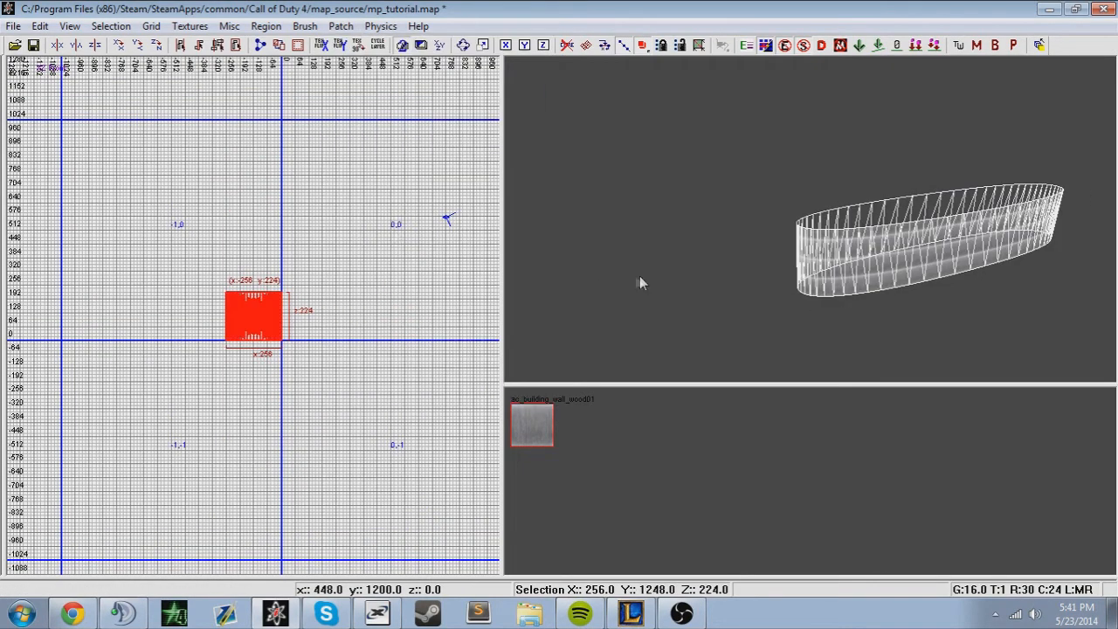
pyautogui.hotkey('ctrl', 'Tab')
pyautogui.press('Escape')
pyautogui.keyDown('shift'); pyautogui.click(974, 241); pyautogui.keyUp('shift')
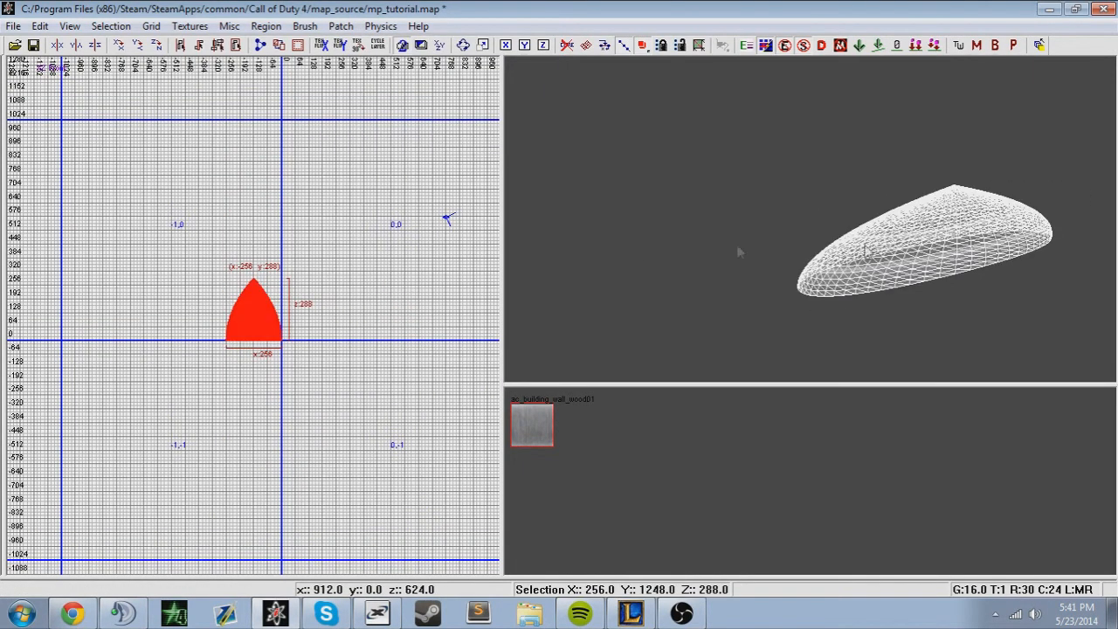
# - Shorten the cone patch to 288 units along Y and stretch its tip vertex until the patch is about 880 high
pyautogui.hotkey('ctrl', 'Tab')
pyautogui.moveTo(459, 348); pyautogui.dragTo(379, 333)
pyautogui.moveTo(51, 306); pyautogui.dragTo(230, 351)
pyautogui.press('v')
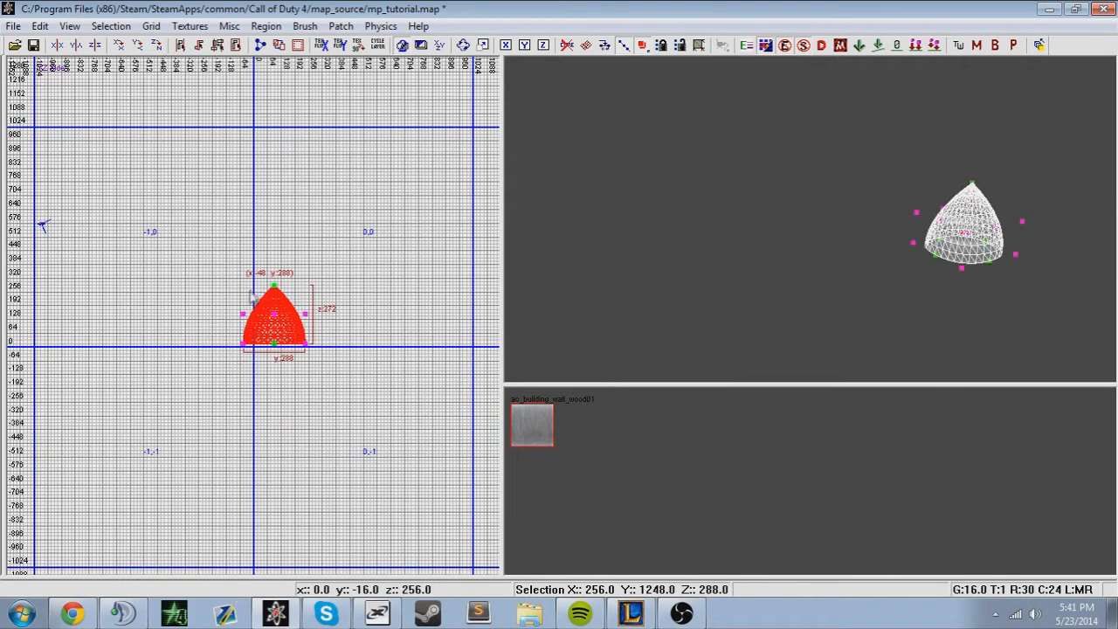
pyautogui.moveTo(339, 287); pyautogui.dragTo(212, 129)
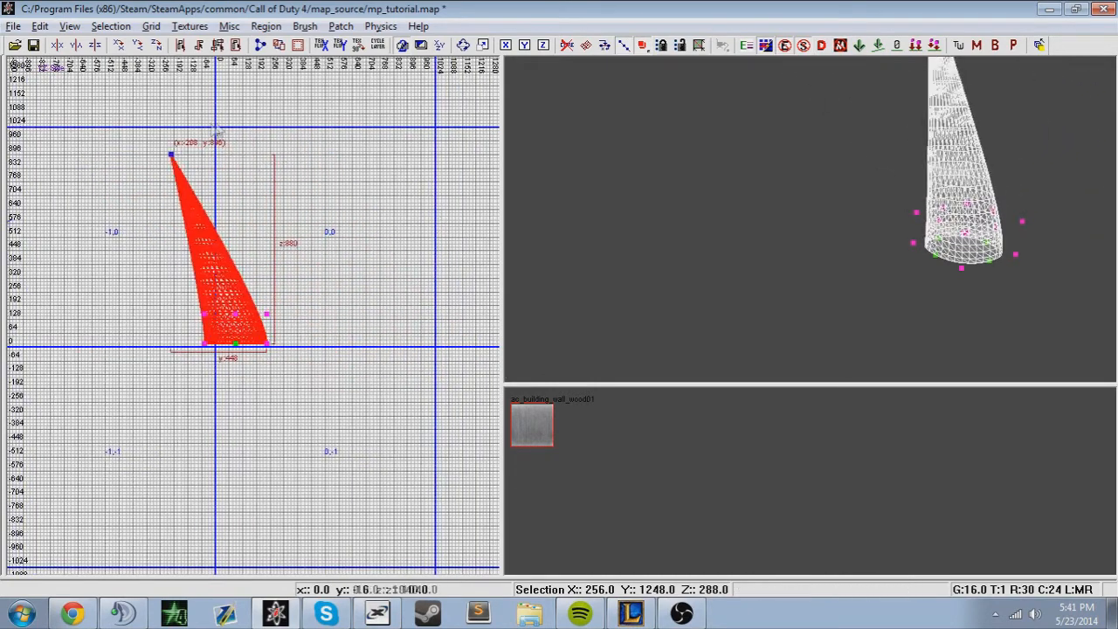
# - Undo the cone's tip stretch, resizing and conversion back to the box brush
pyautogui.hotkey('ctrl', 'z')
pyautogui.hotkey('ctrl', 'z')
pyautogui.hotkey('ctrl', 'z')
pyautogui.hotkey('ctrl', 'z')
pyautogui.hotkey('ctrl', 'z')
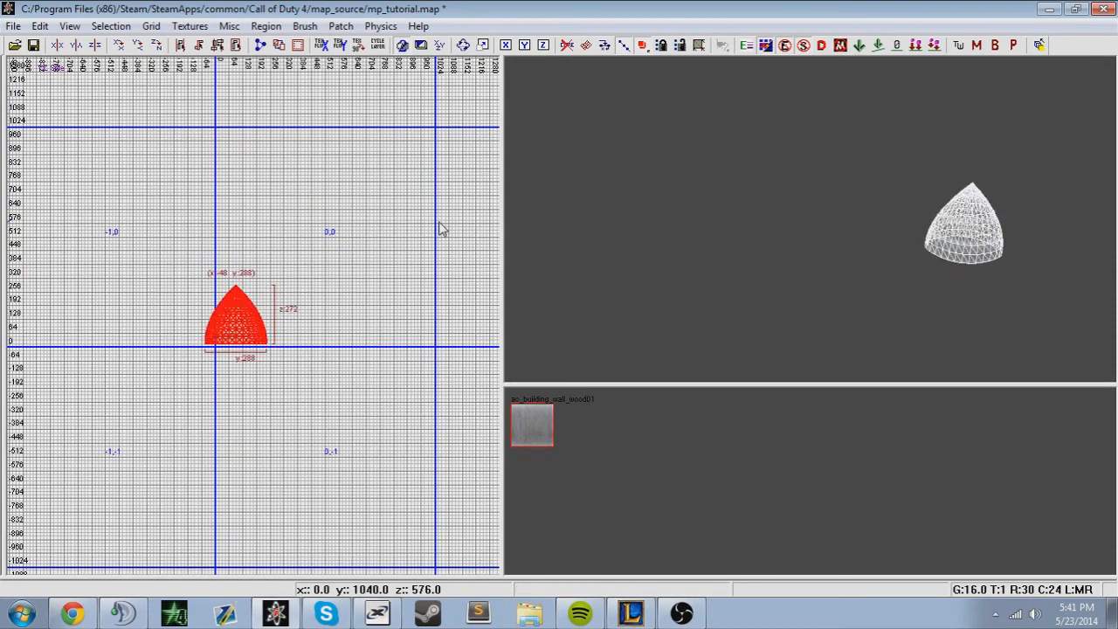
pyautogui.hotkey('ctrl', 'z')
pyautogui.hotkey('ctrl', 'z')
pyautogui.hotkey('ctrl', 'z')
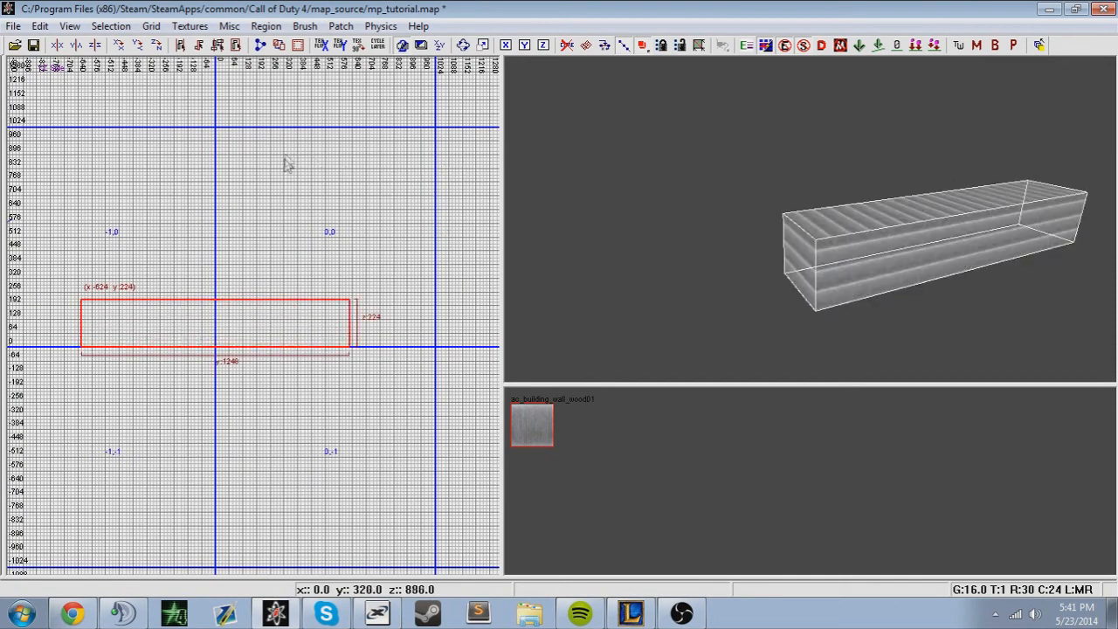
# - Review the Patch editing commands, including Insert, Delete, Cap and vertex locking, with the box brush selected
pyautogui.click(345, 27)
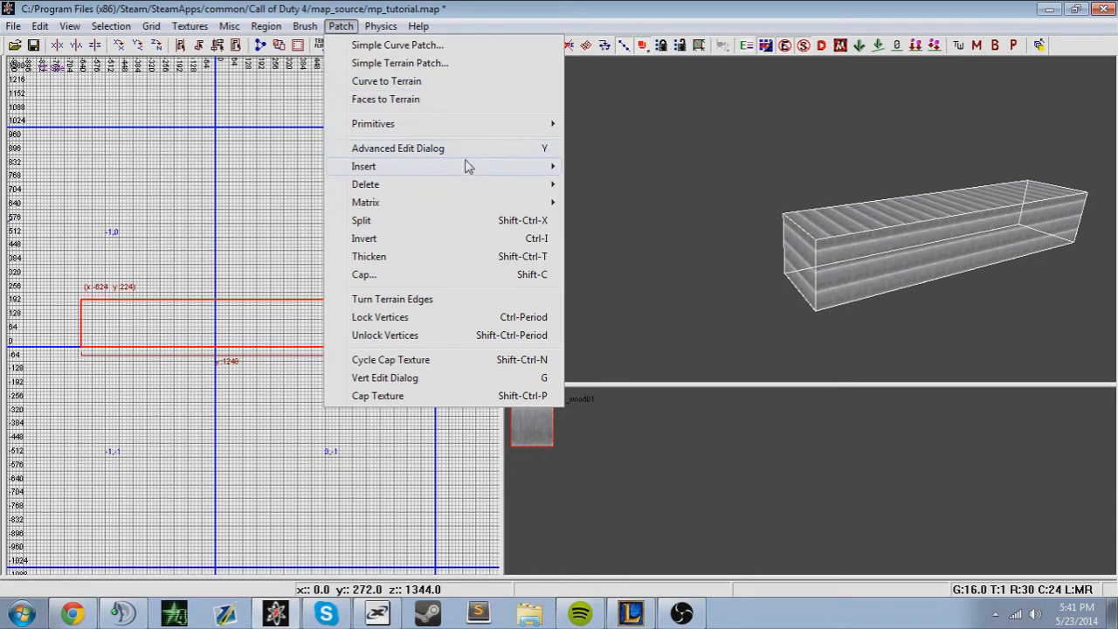
pyautogui.moveTo(462, 170)
pyautogui.moveTo(454, 190)
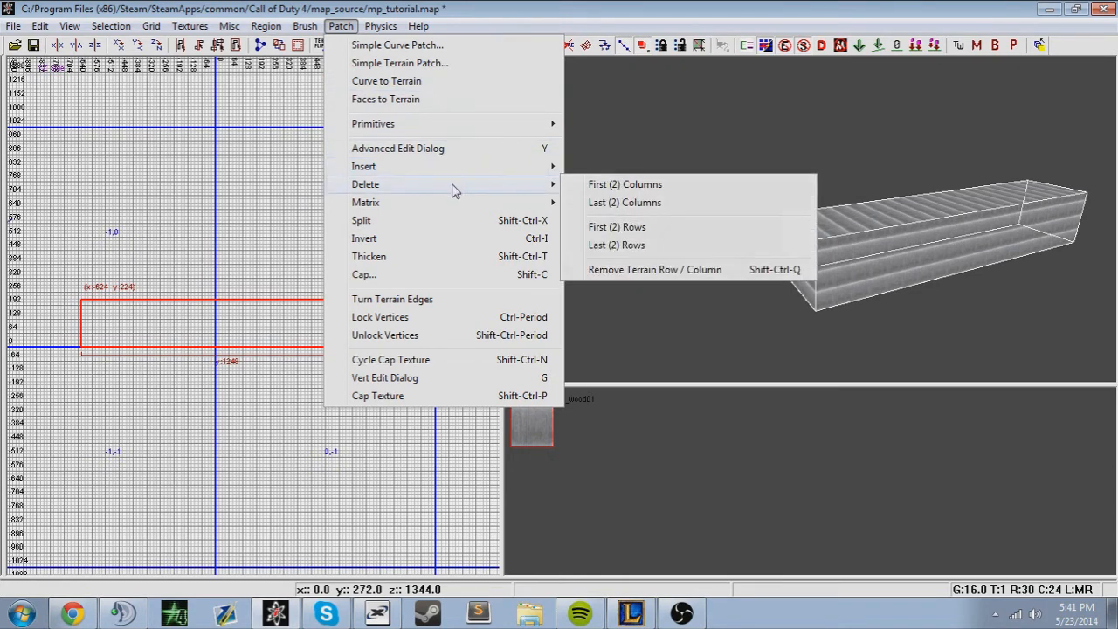
pyautogui.click(368, 274)
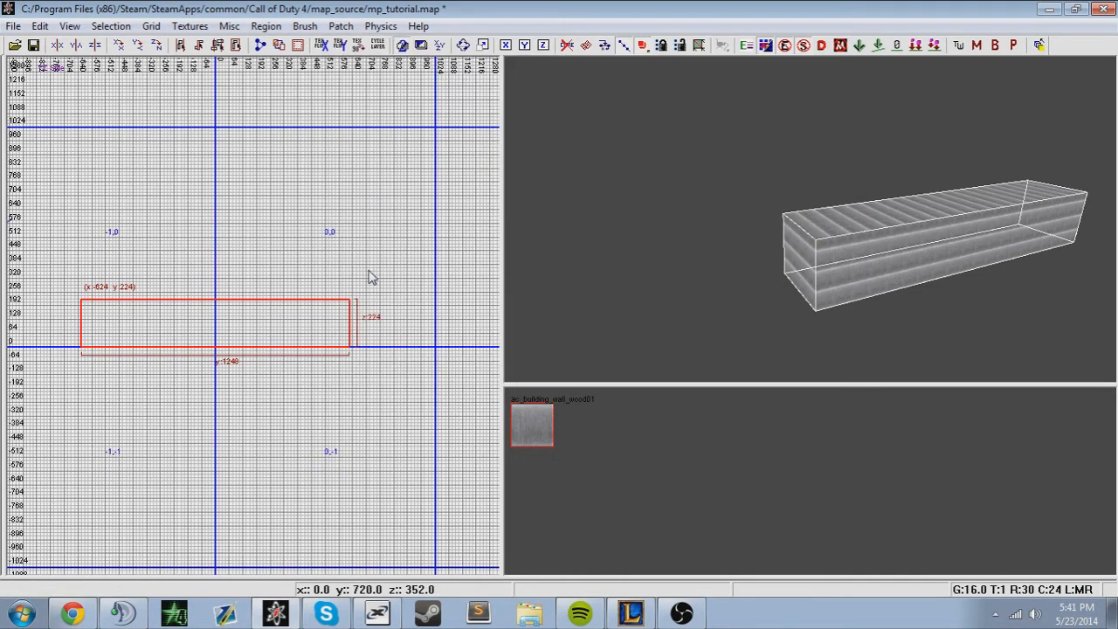
pyautogui.click(341, 26)
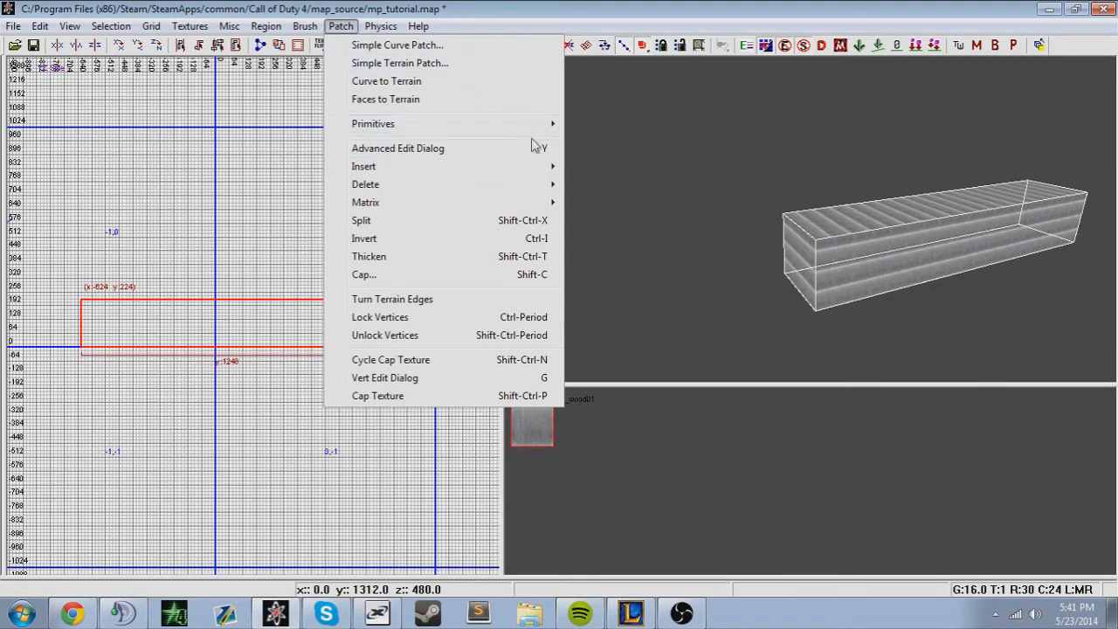
pyautogui.moveTo(506, 124)
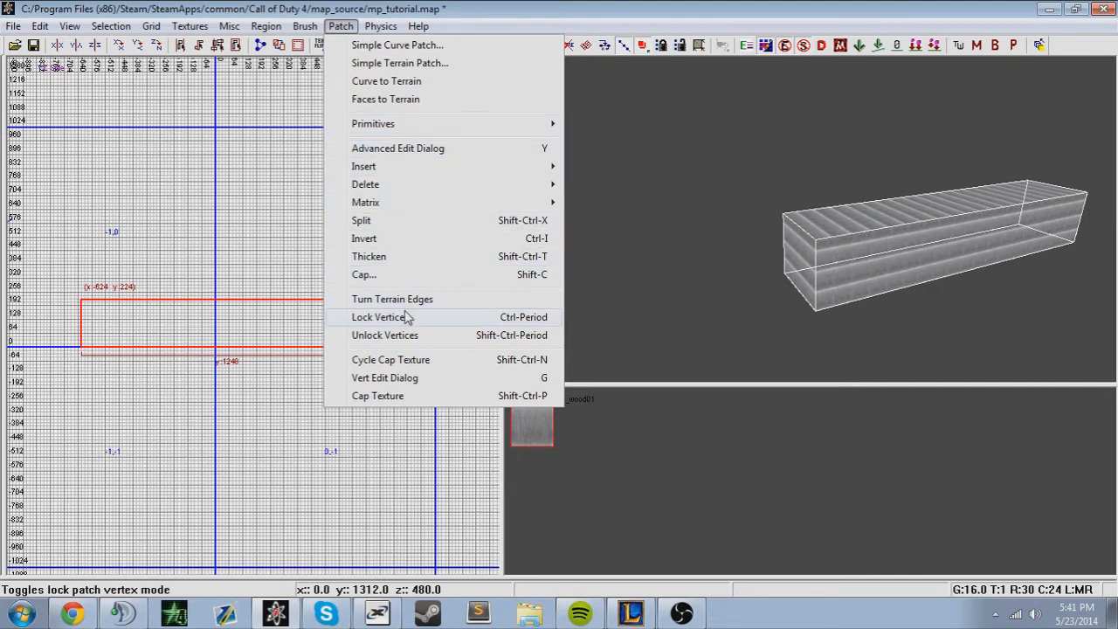
# - Review the Physics commands, including the Primitives entry
pyautogui.moveTo(372, 30)
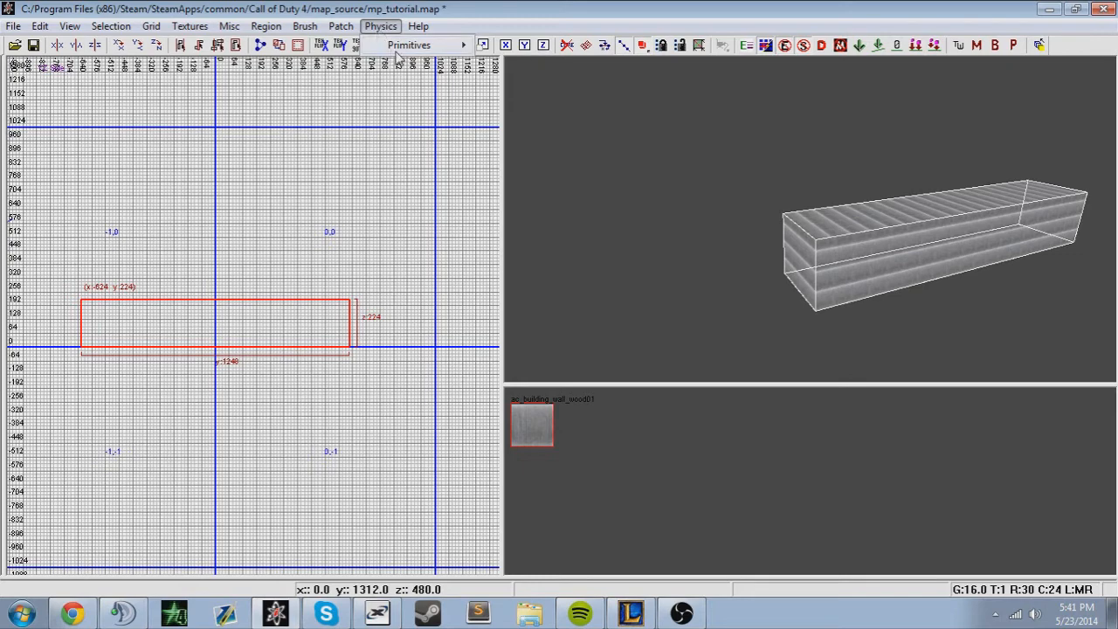
pyautogui.moveTo(469, 54)
pyautogui.click(443, 8)
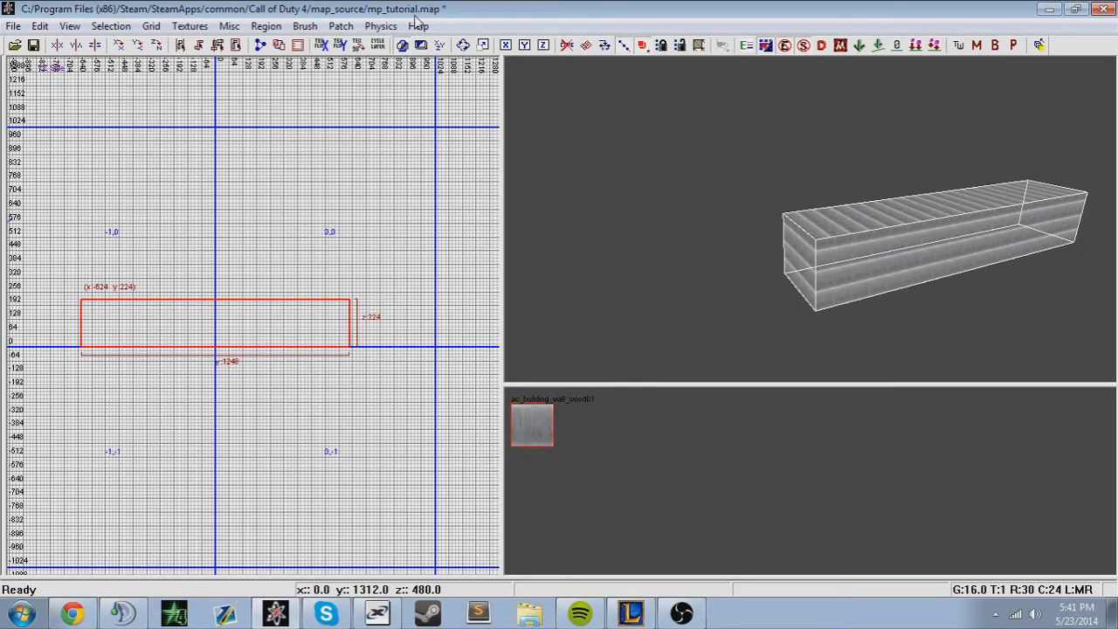
# - Open the list of mapped commands and examine the shortcuts for selection and grid sizes such as SetGrid256
pyautogui.click(418, 25)
pyautogui.click(461, 73)
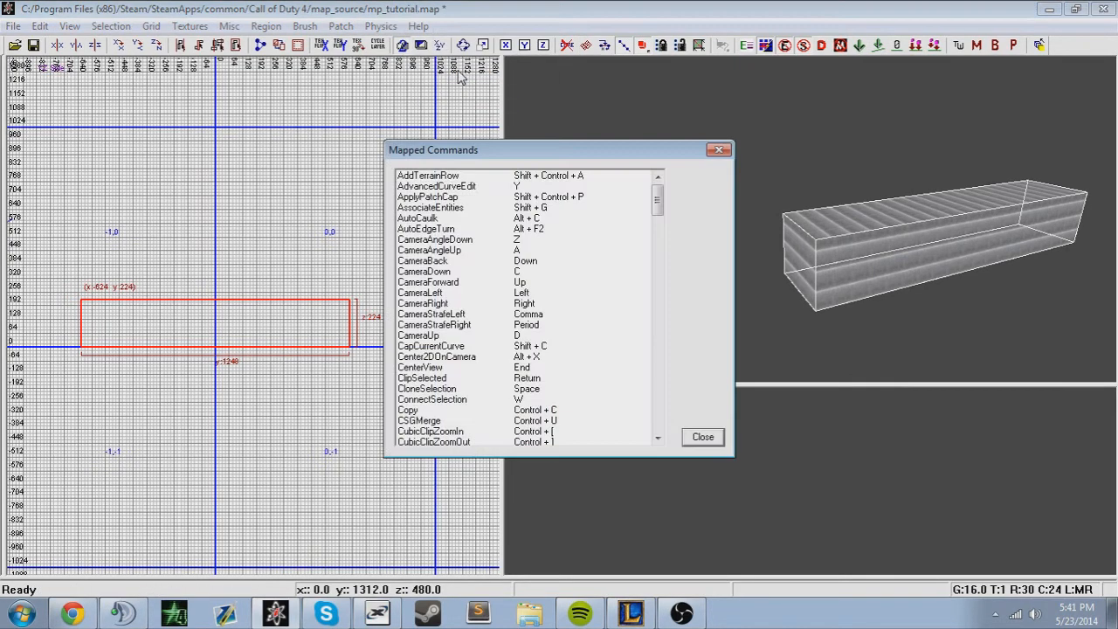
pyautogui.moveTo(659, 203); pyautogui.dragTo(653, 302)
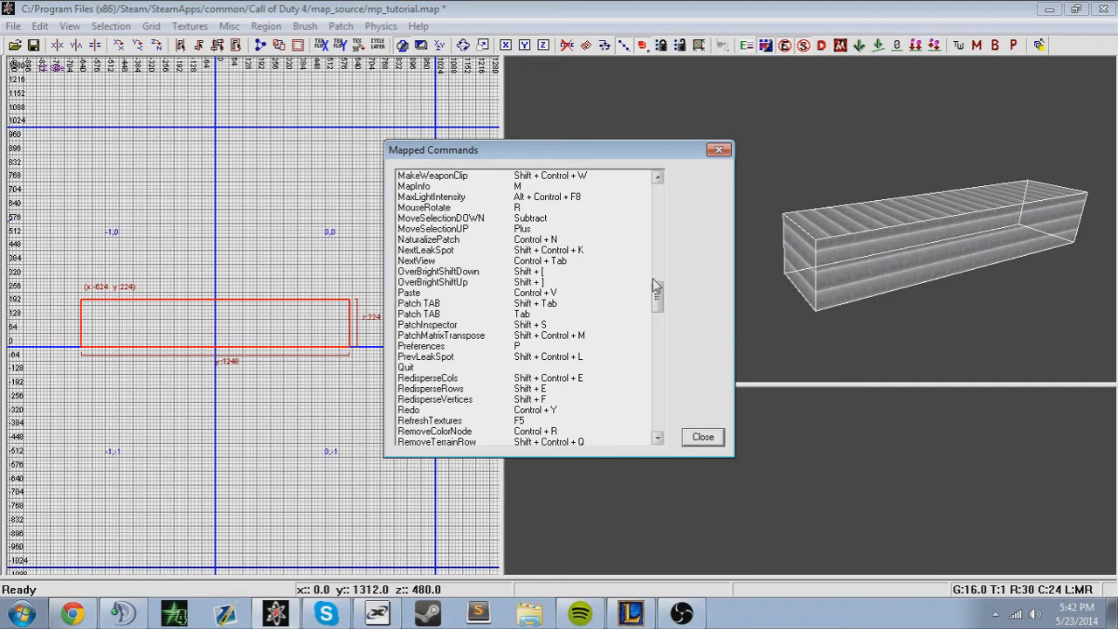
pyautogui.moveTo(653, 297); pyautogui.dragTo(658, 333)
pyautogui.click(587, 241)
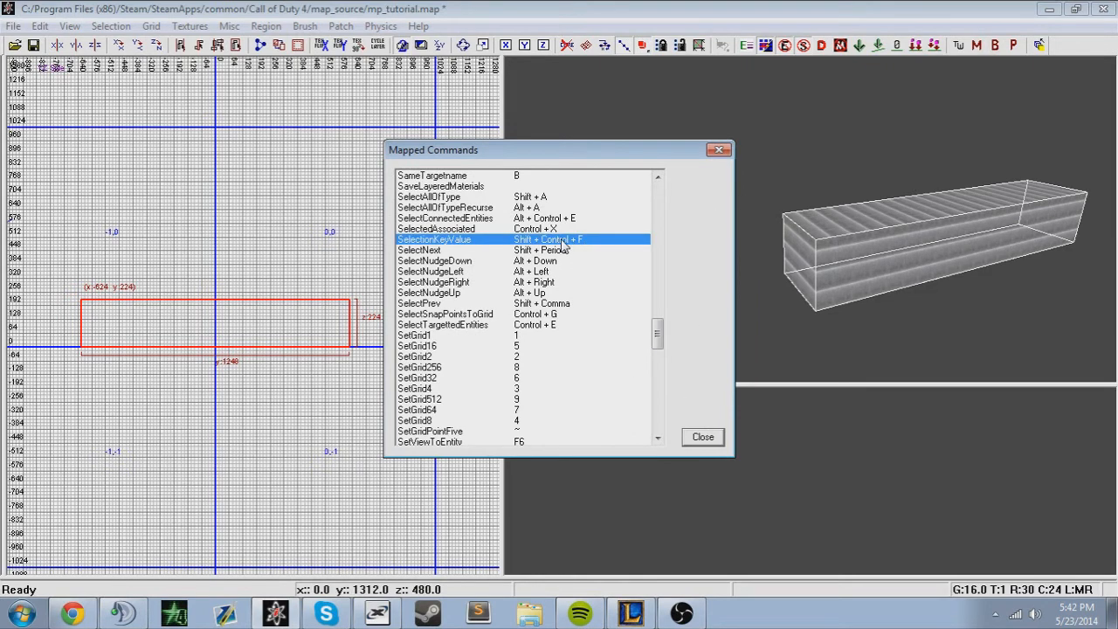
pyautogui.click(502, 368)
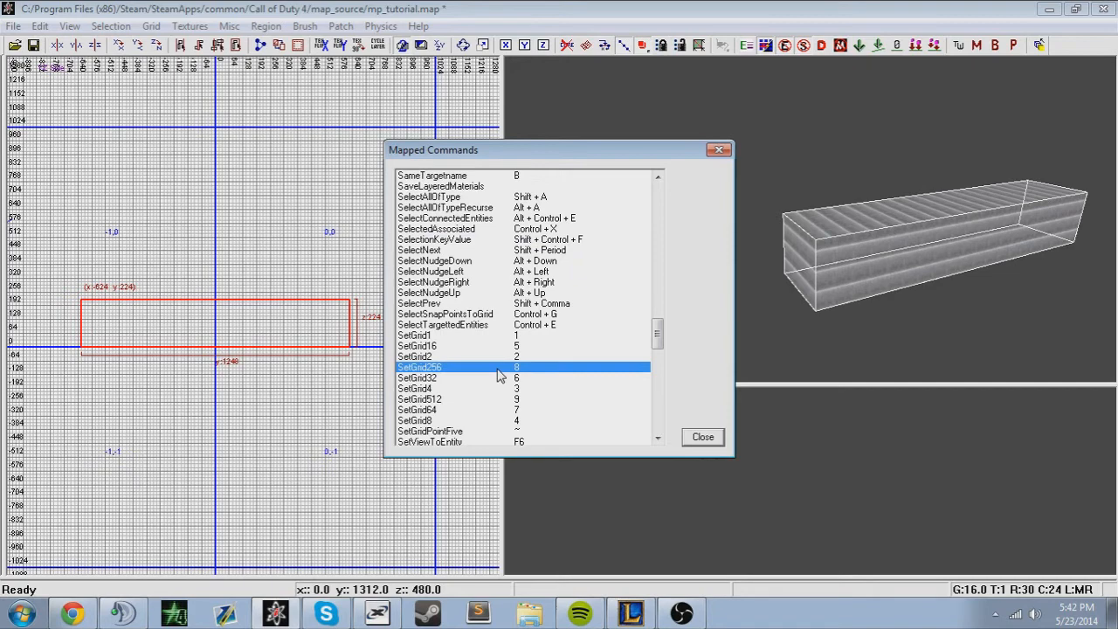
# - Examine the texture and toggle shortcuts, such as ToggleClipper and ThickenPatch, in the mapped commands list and close it
pyautogui.scroll(-7, 506, 372)
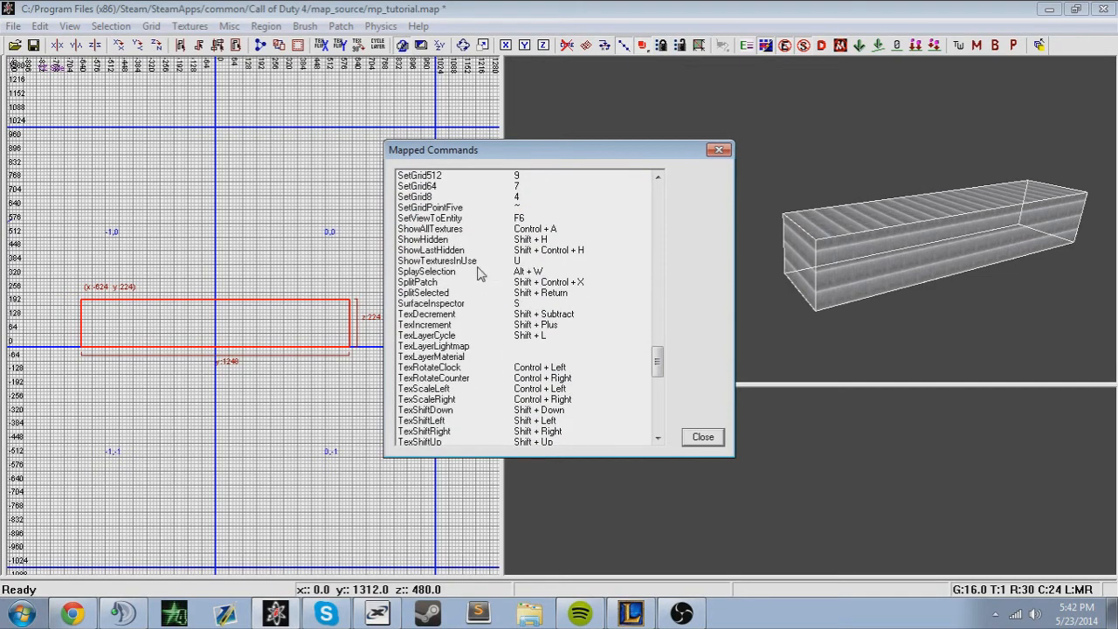
pyautogui.scroll(-8, 477, 274)
pyautogui.click(451, 347)
pyautogui.click(494, 285)
pyautogui.click(437, 261)
pyautogui.click(422, 240)
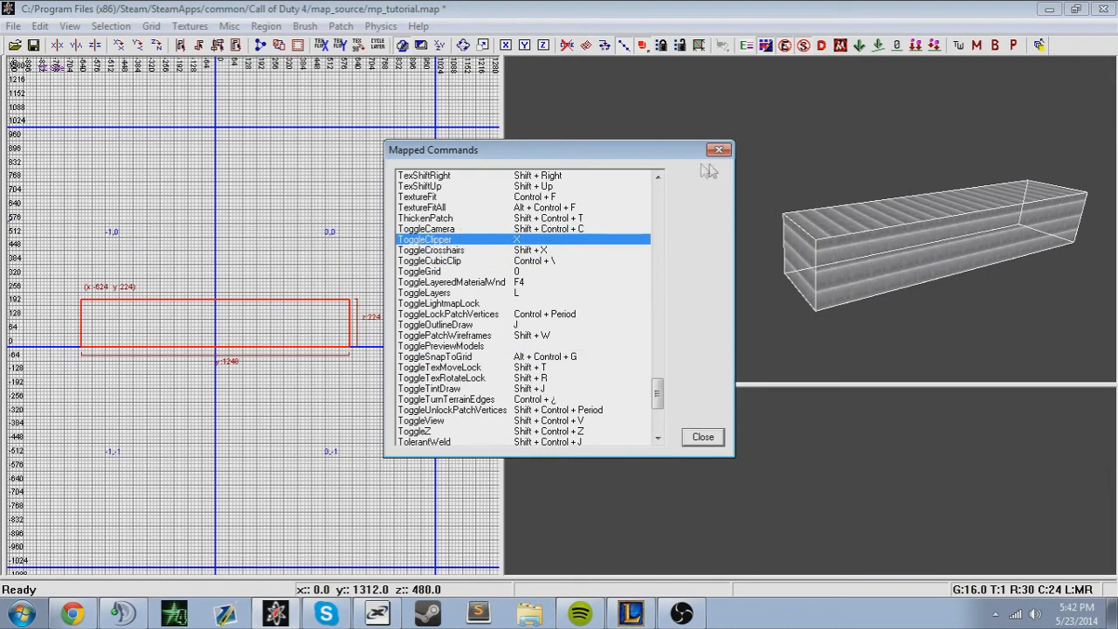
pyautogui.press('Up')
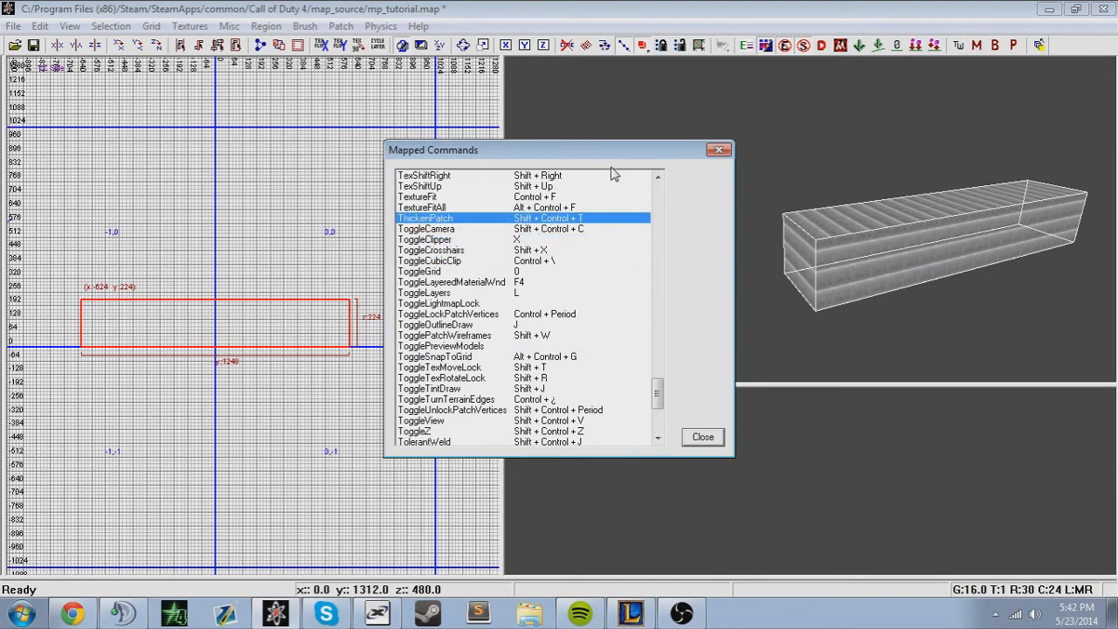
pyautogui.click(718, 150)
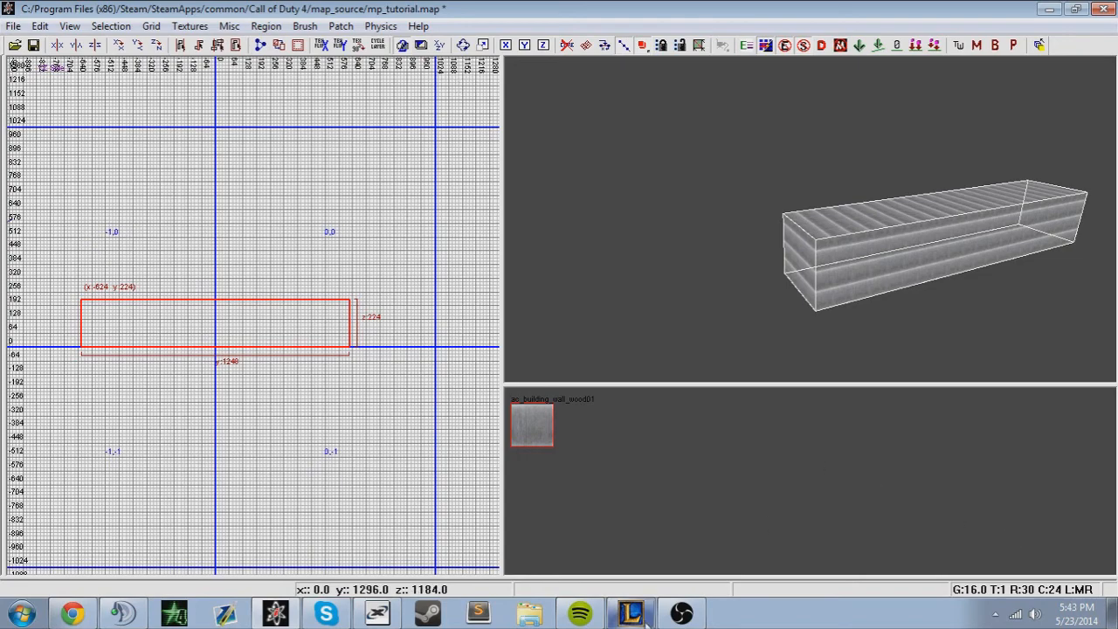
pyautogui.click(682, 614)
pyautogui.click(681, 613)
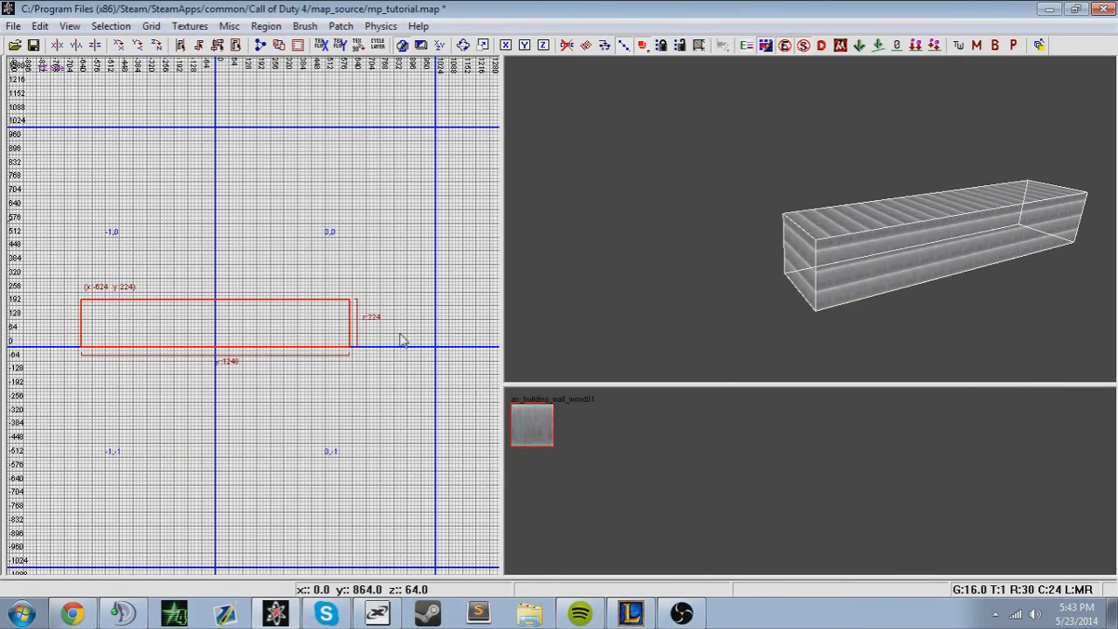
pyautogui.scroll(-3, 400, 337)
pyautogui.scroll(3, 396, 327)
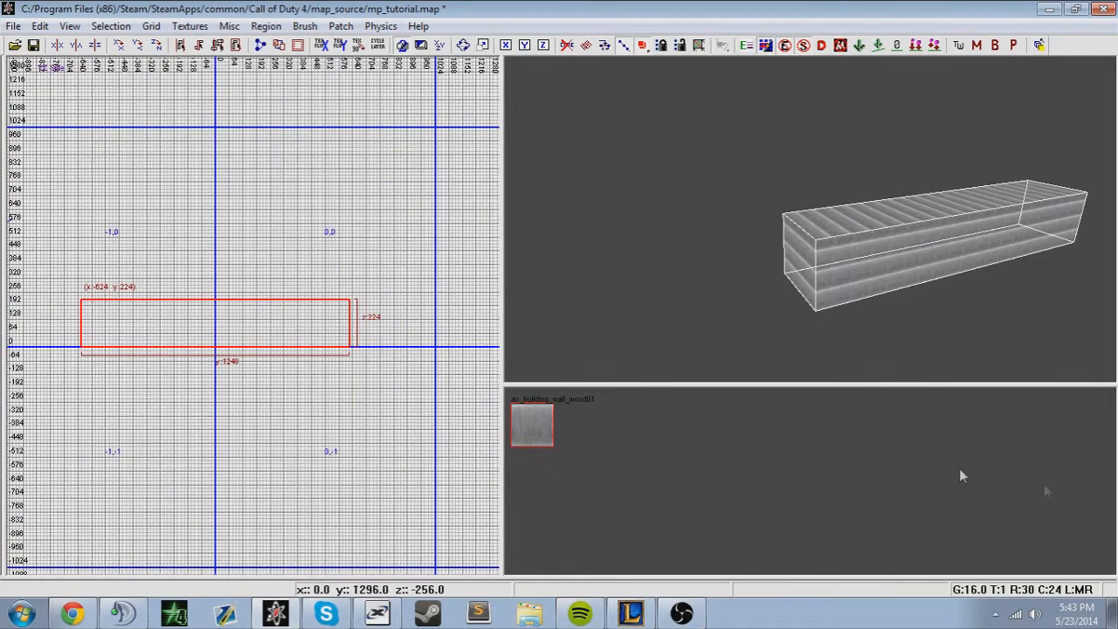
pyautogui.moveTo(375, 417); pyautogui.dragTo(438, 444, button='right')
pyautogui.moveTo(400, 341); pyautogui.dragTo(410, 394, button='right')
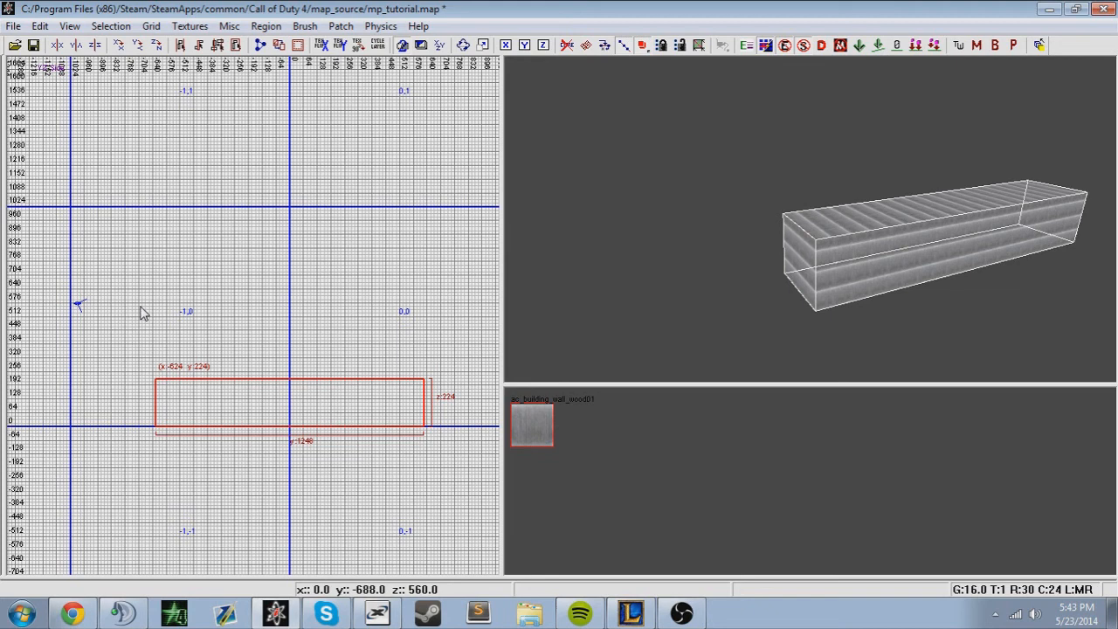
# - Deselect the box brush and start closing the map editor
pyautogui.press('Escape')
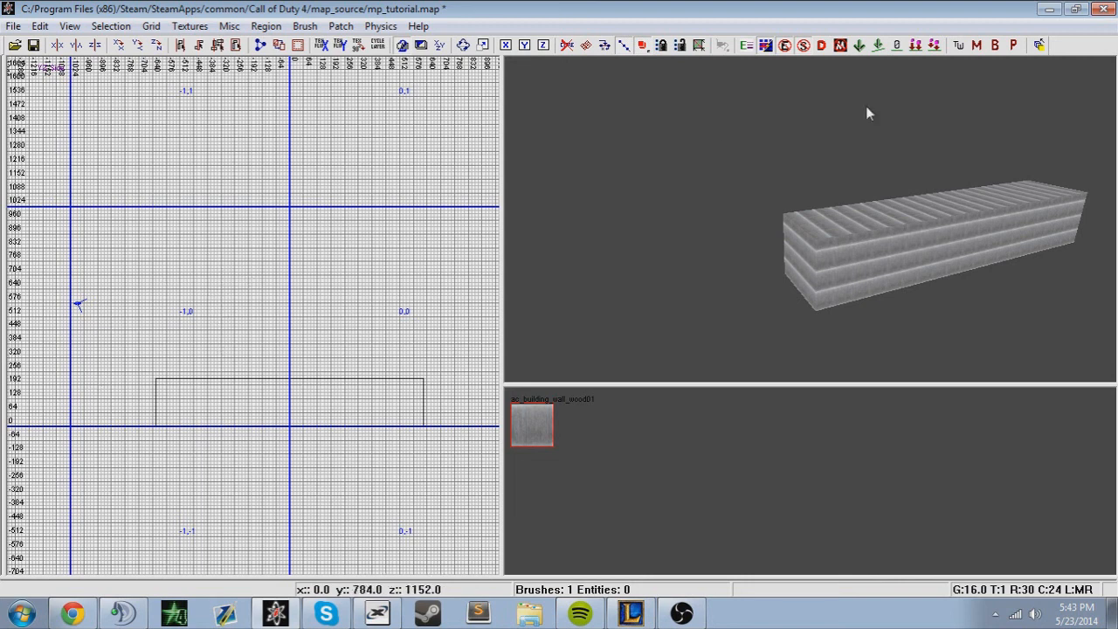
pyautogui.click(1104, 9)
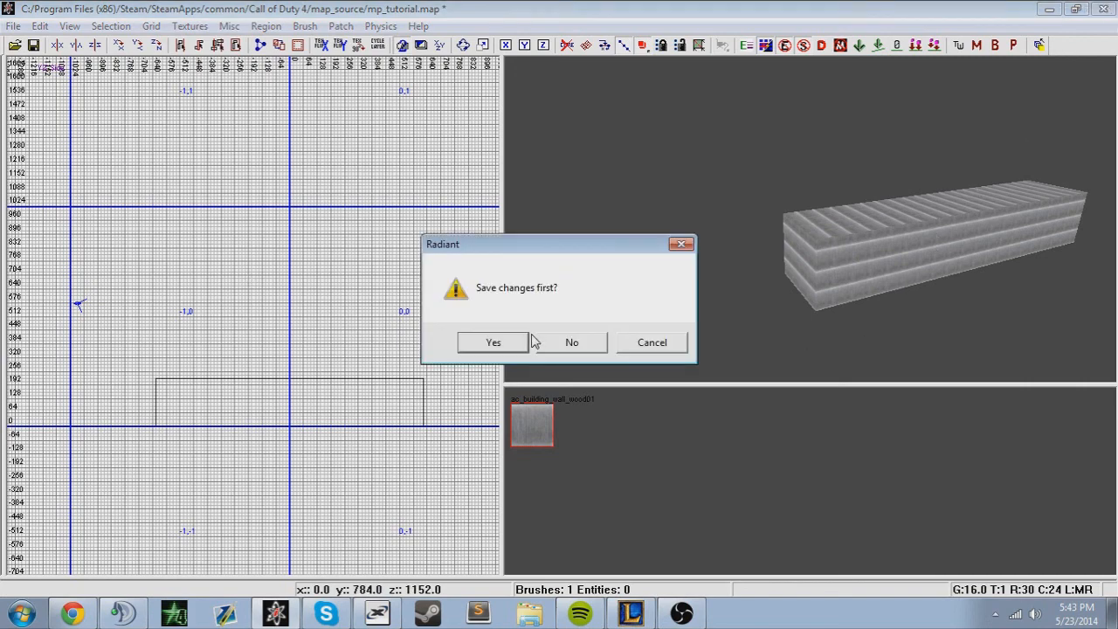